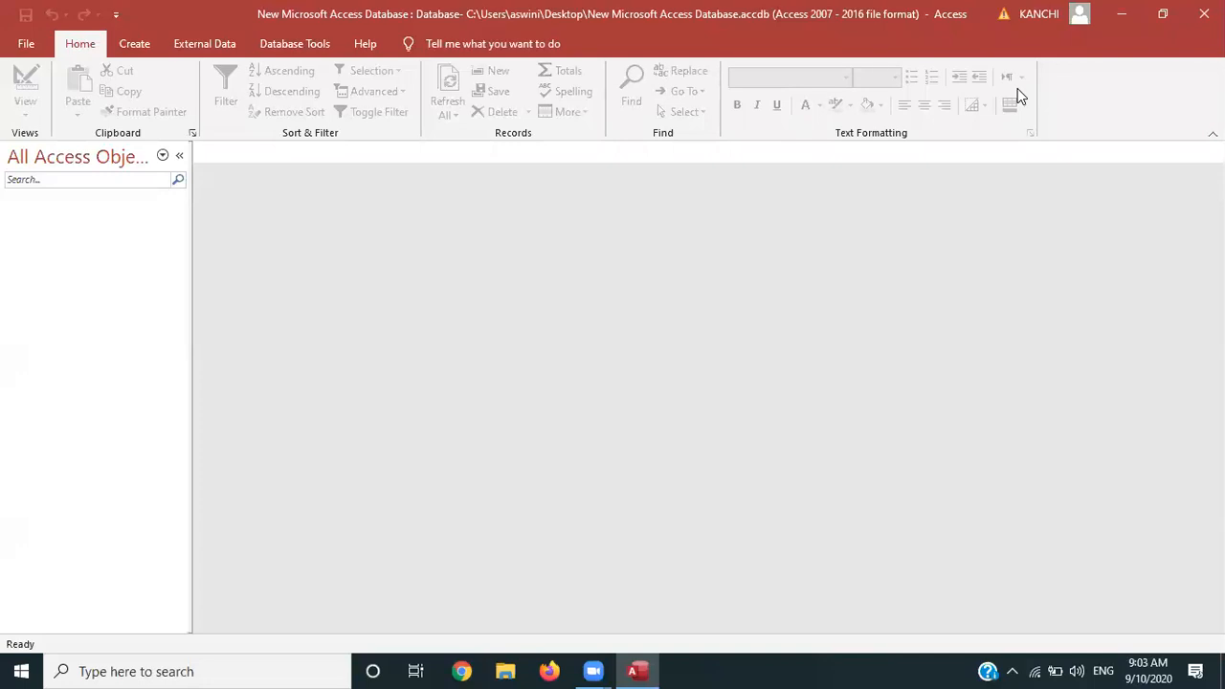
Go to the File backstage's New page showing blank database and template choices
{"action": "left_click", "coordinate": [28, 54]}
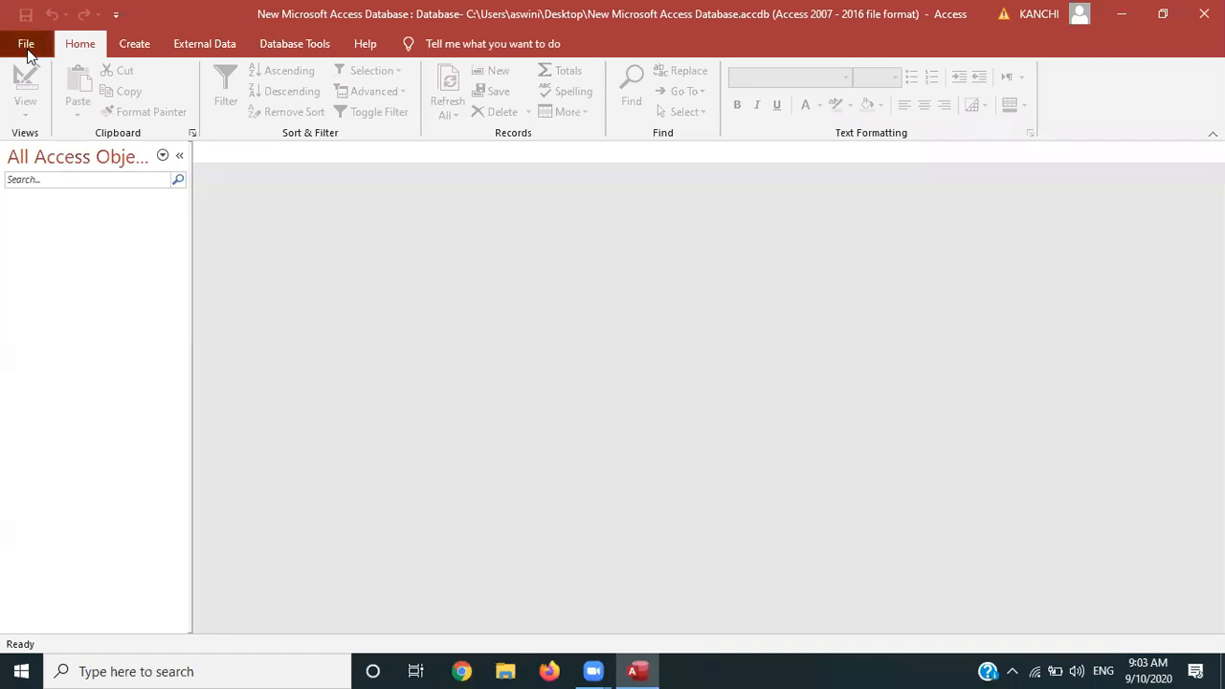
{"action": "key", "text": "Escape"}
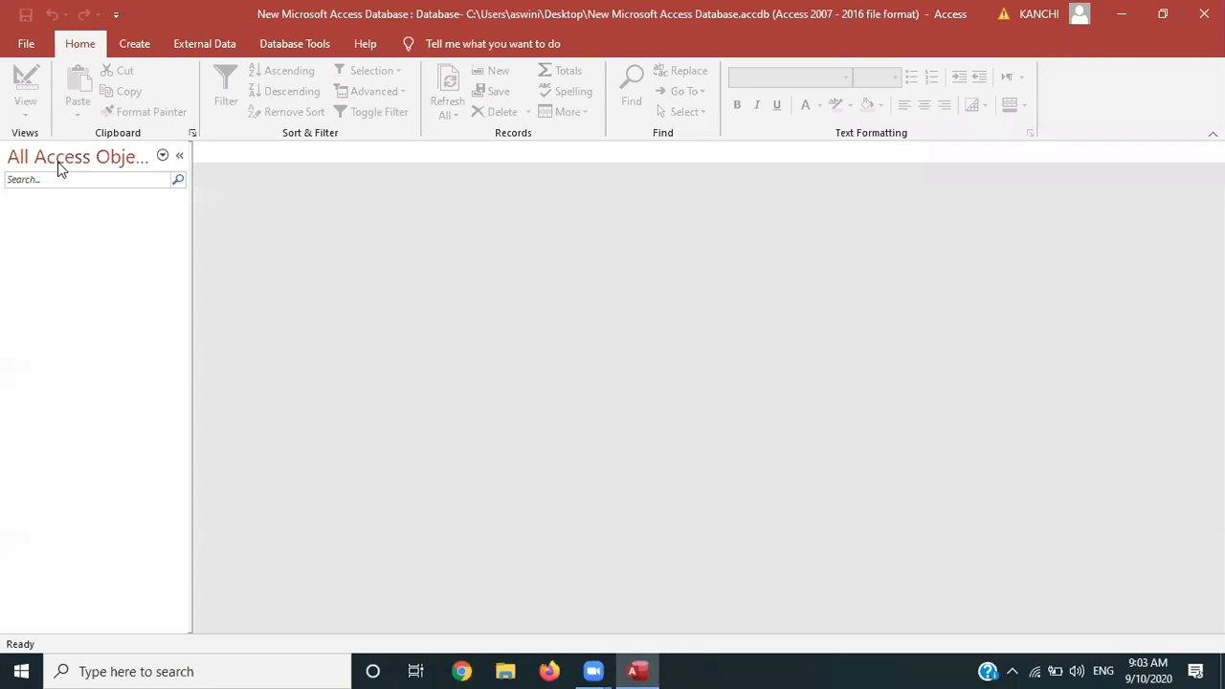
{"action": "left_click", "coordinate": [24, 43]}
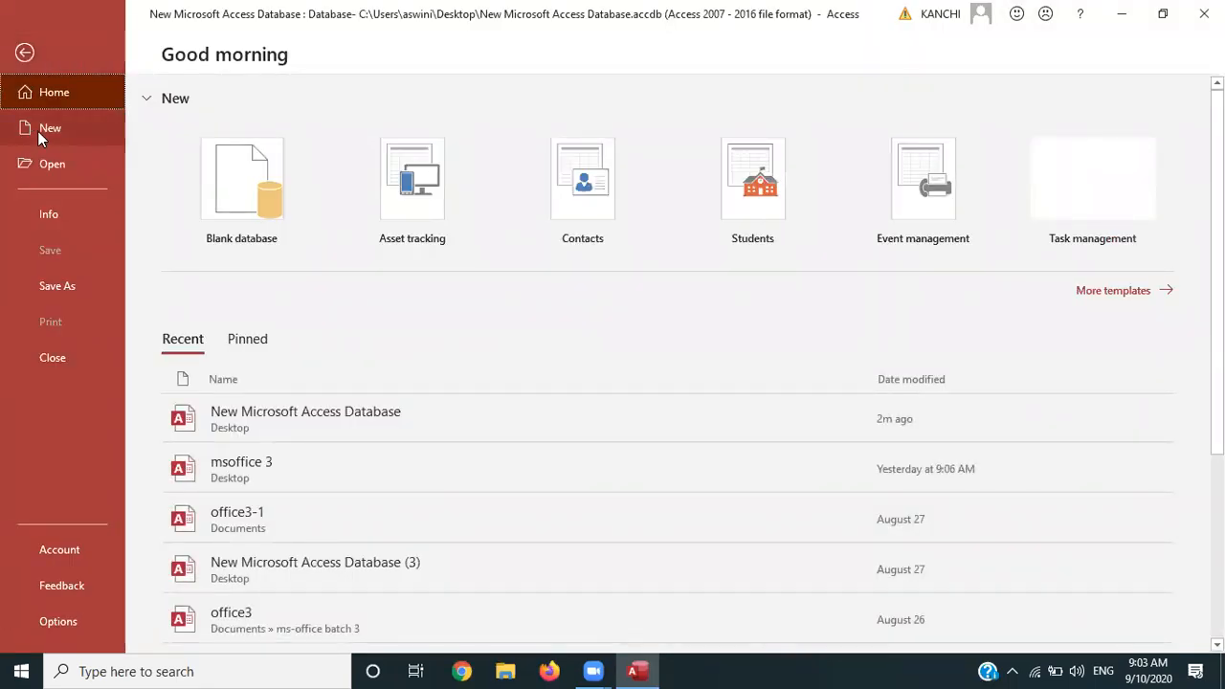
{"action": "left_click", "coordinate": [38, 131]}
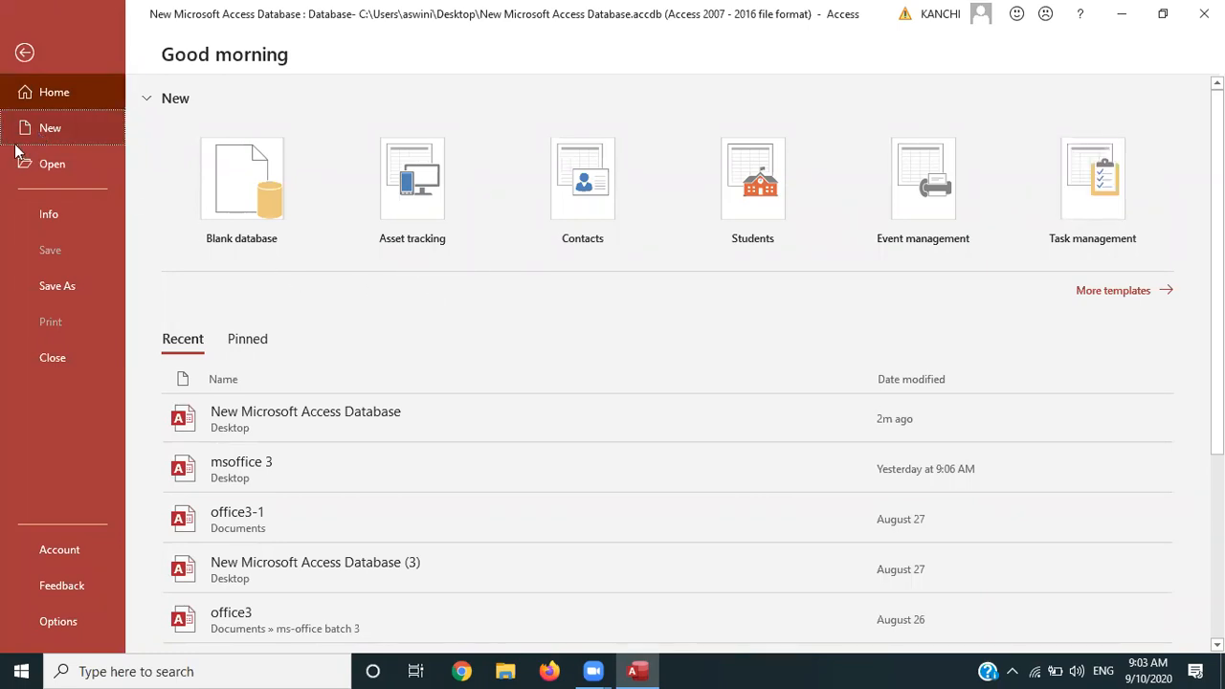
{"action": "left_click", "coordinate": [33, 131]}
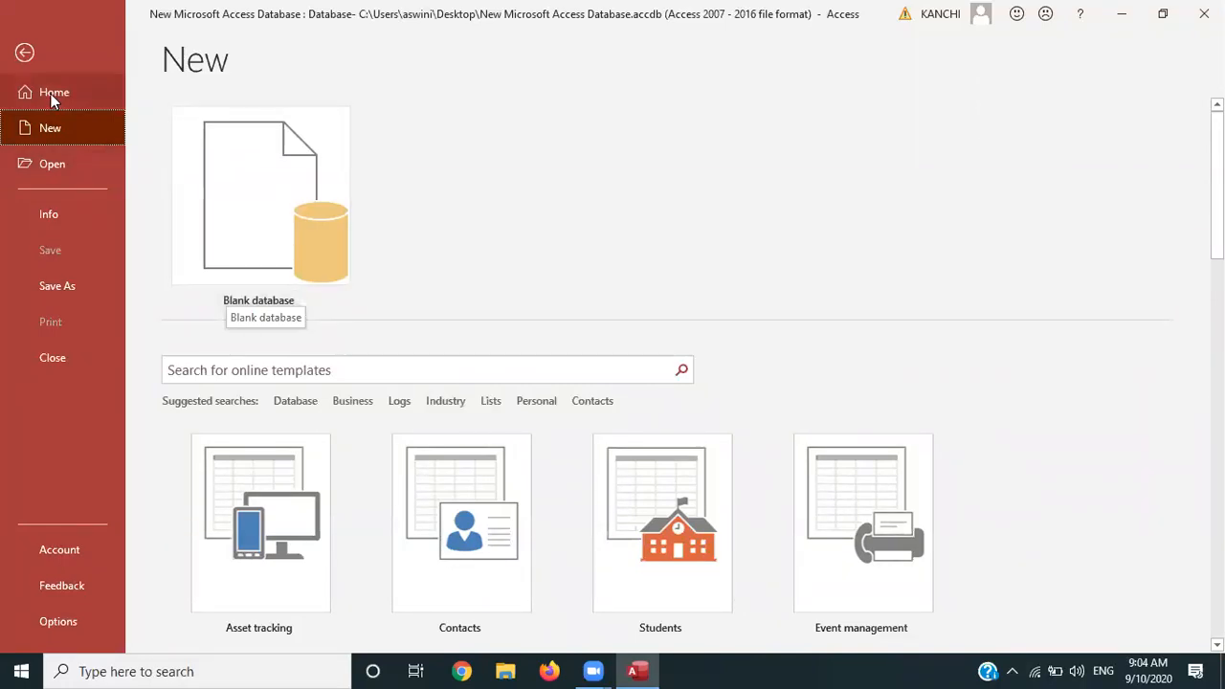
Return to the database and create Table1 with Create > Table Design
{"action": "left_click", "coordinate": [27, 54]}
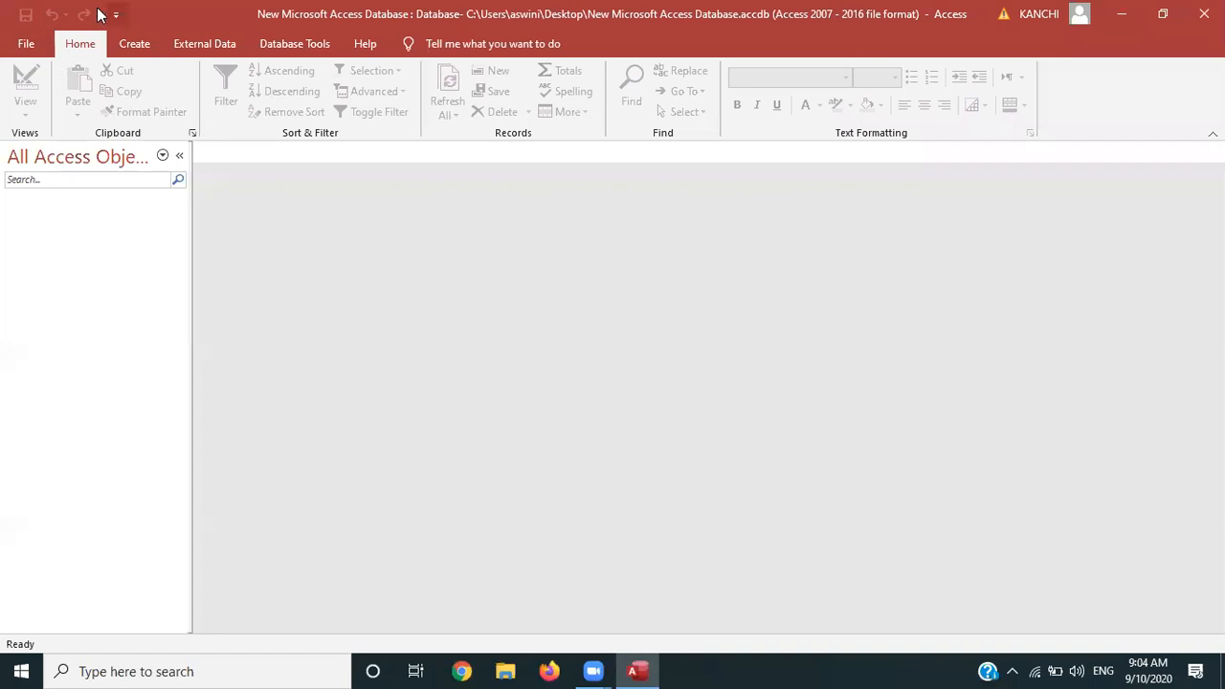
{"action": "left_click", "coordinate": [131, 43]}
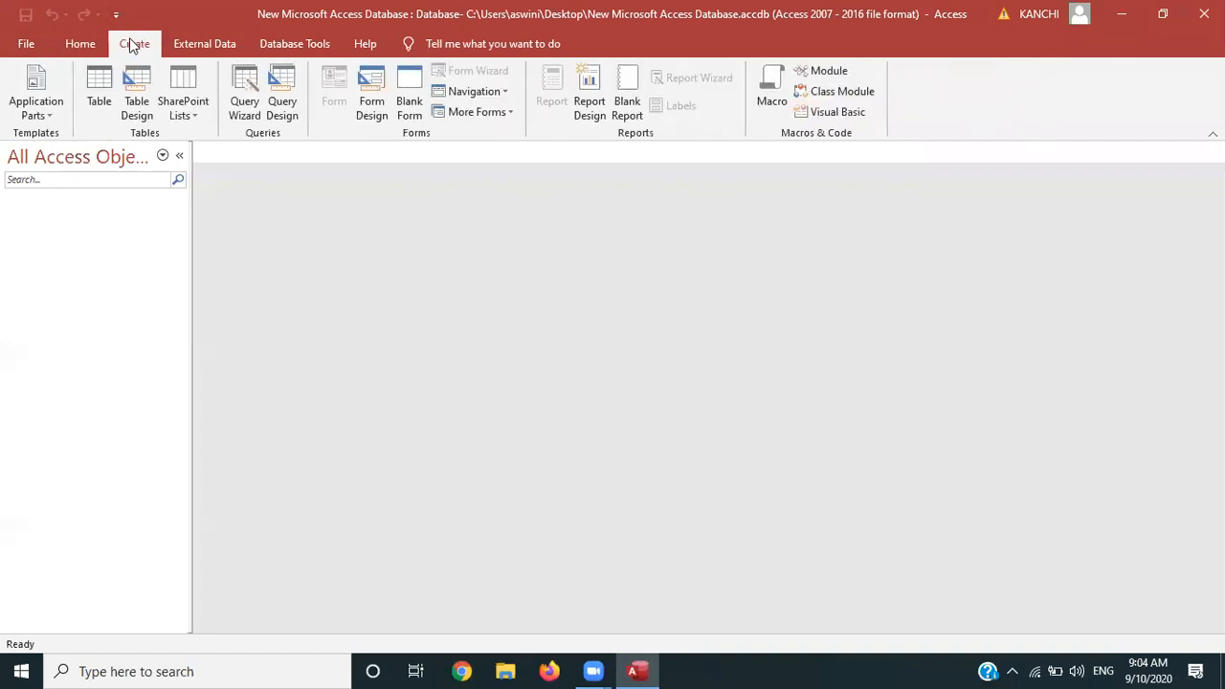
{"action": "left_click", "coordinate": [136, 88]}
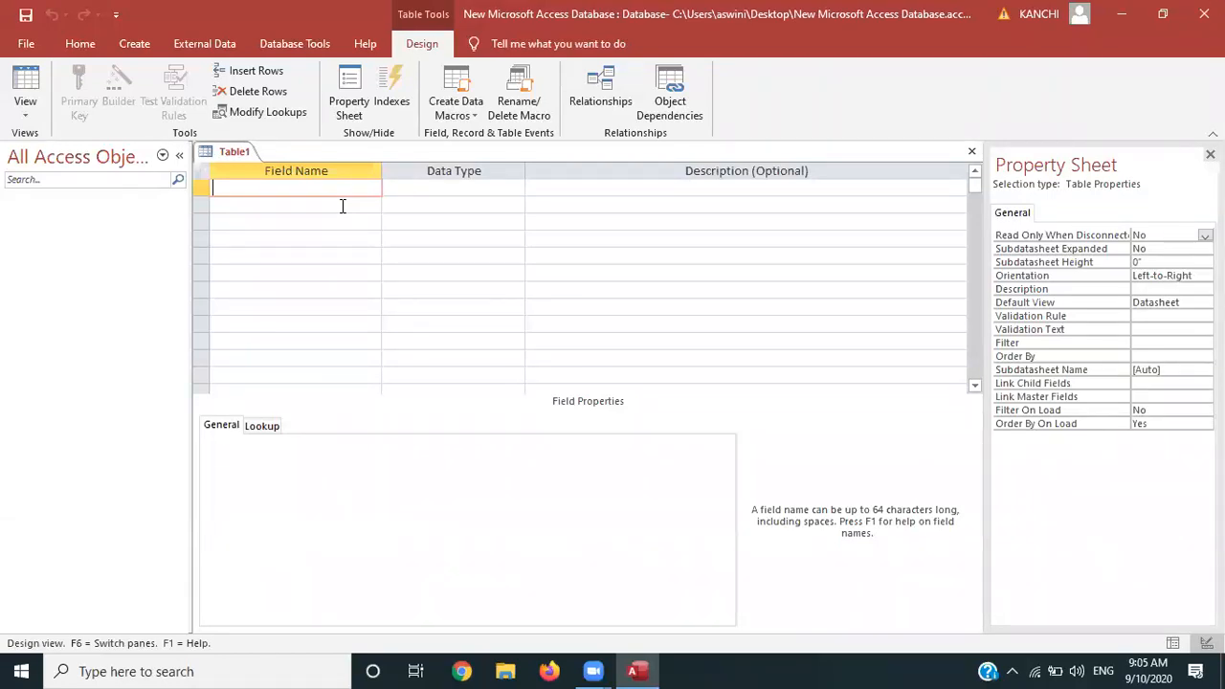
Name the first field S_No instead of the invalid S.No and make it AutoNumber
{"action": "type", "text": "S.No"}
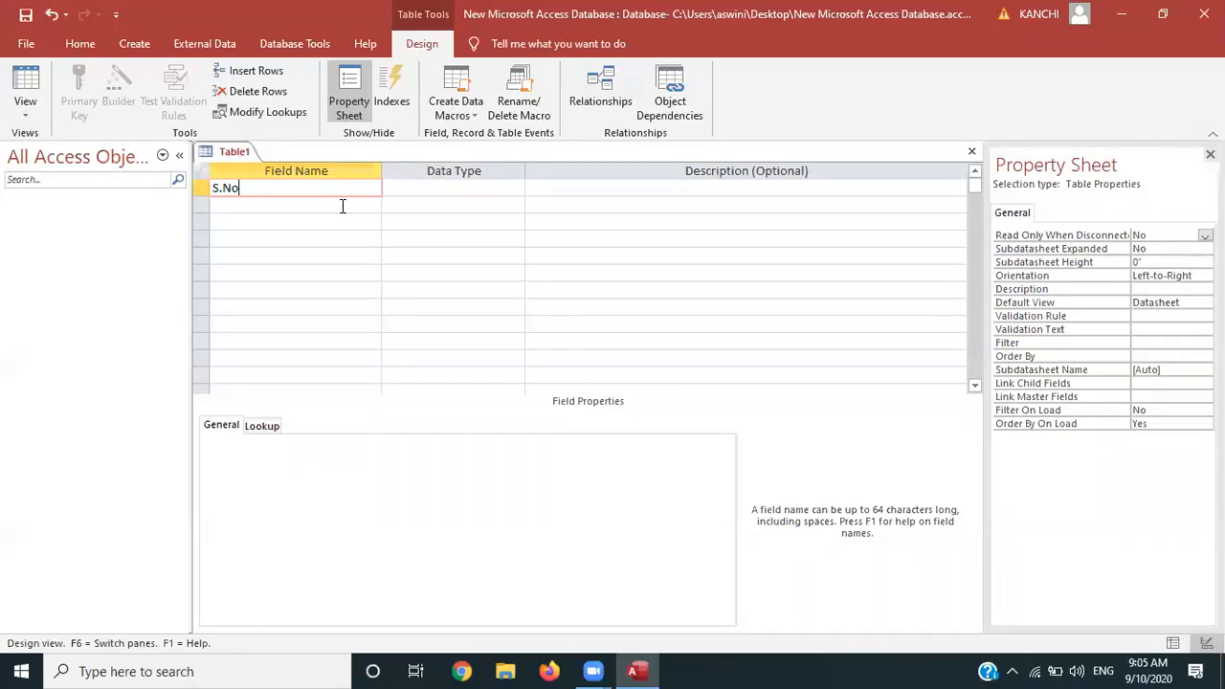
{"action": "left_click", "coordinate": [452, 196]}
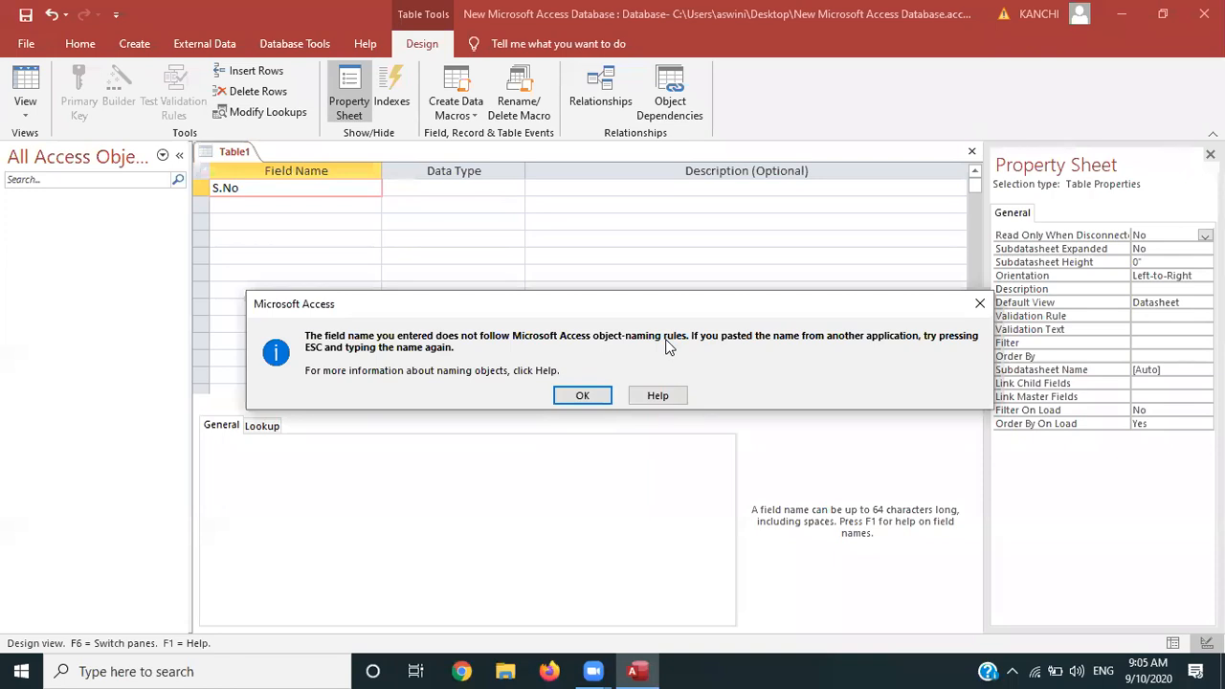
{"action": "left_click", "coordinate": [979, 304]}
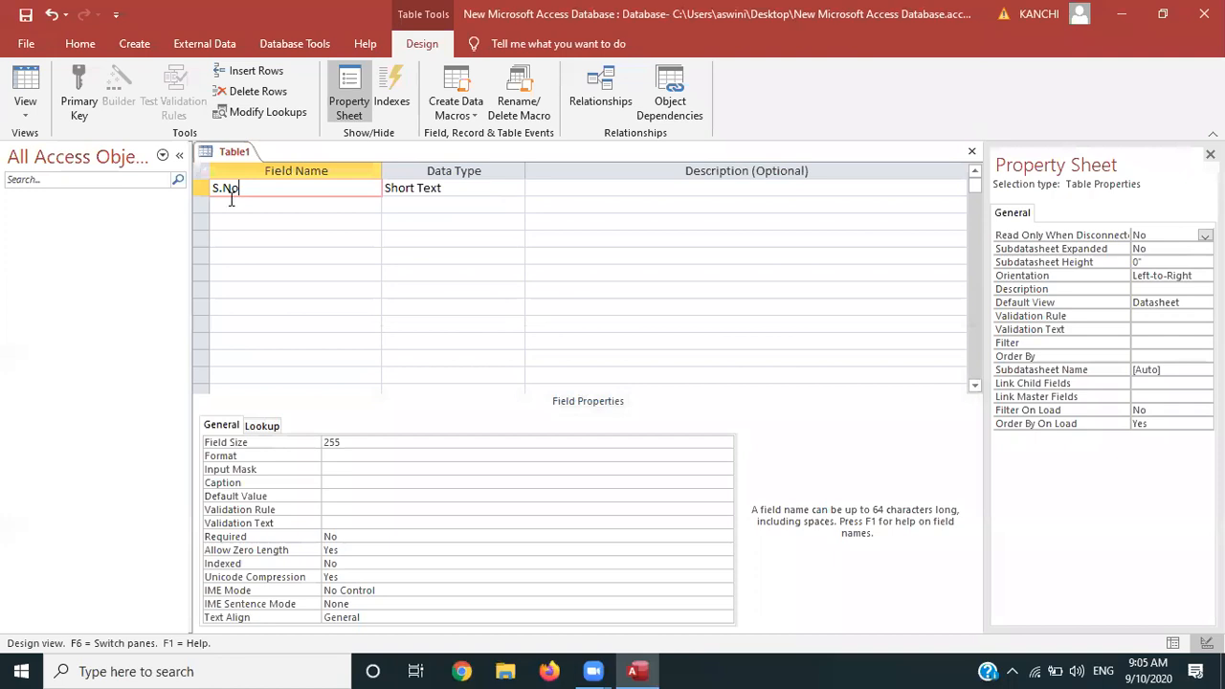
{"action": "left_click", "coordinate": [224, 192]}
{"action": "key", "text": "BackSpace"}
{"action": "type", "text": "_"}
{"action": "left_click", "coordinate": [470, 184]}
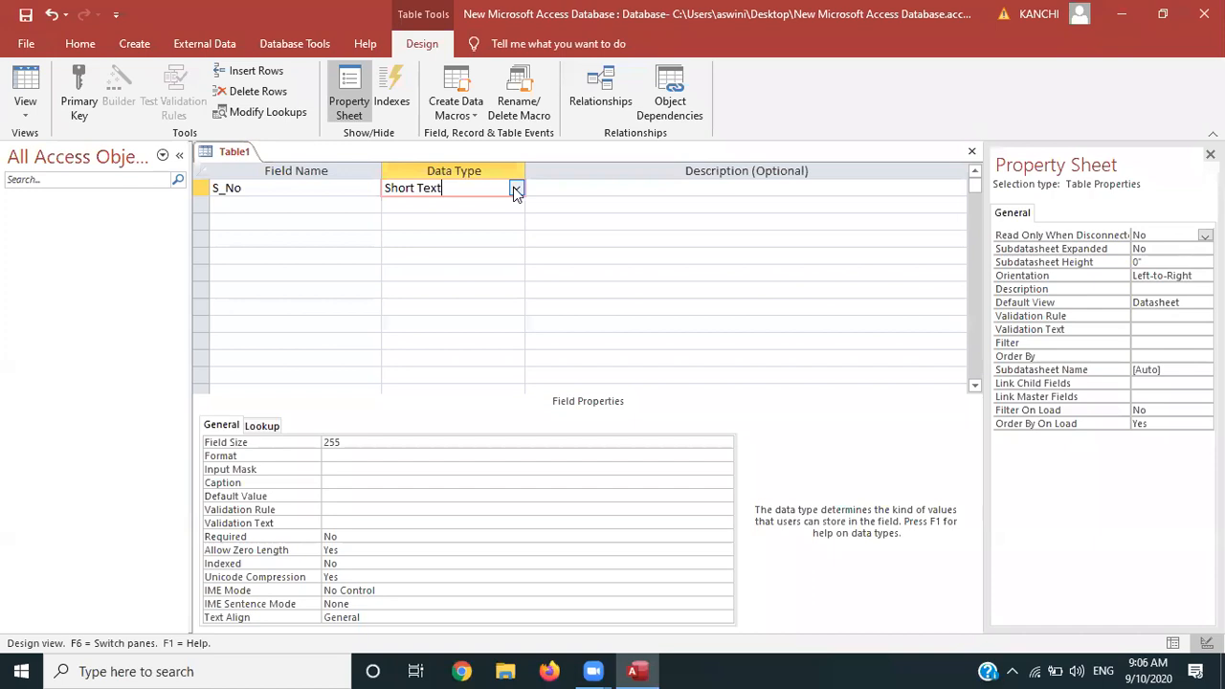
{"action": "left_click", "coordinate": [515, 190]}
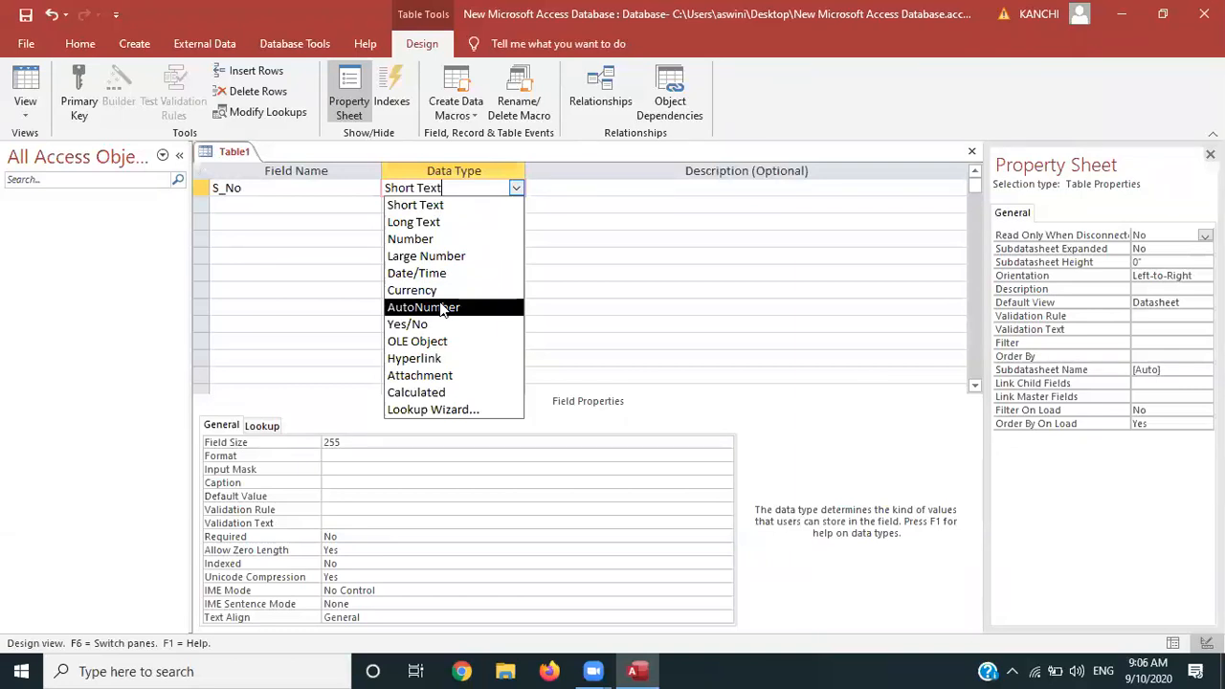
{"action": "left_click", "coordinate": [442, 306]}
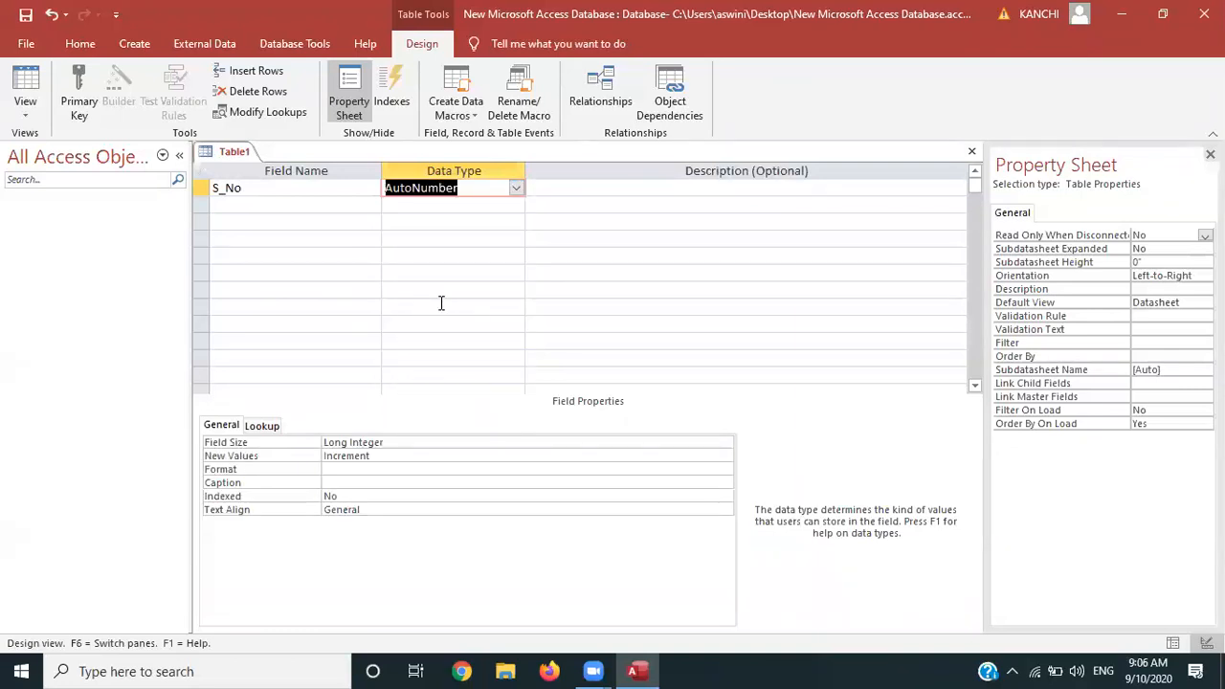
{"action": "left_click", "coordinate": [303, 210]}
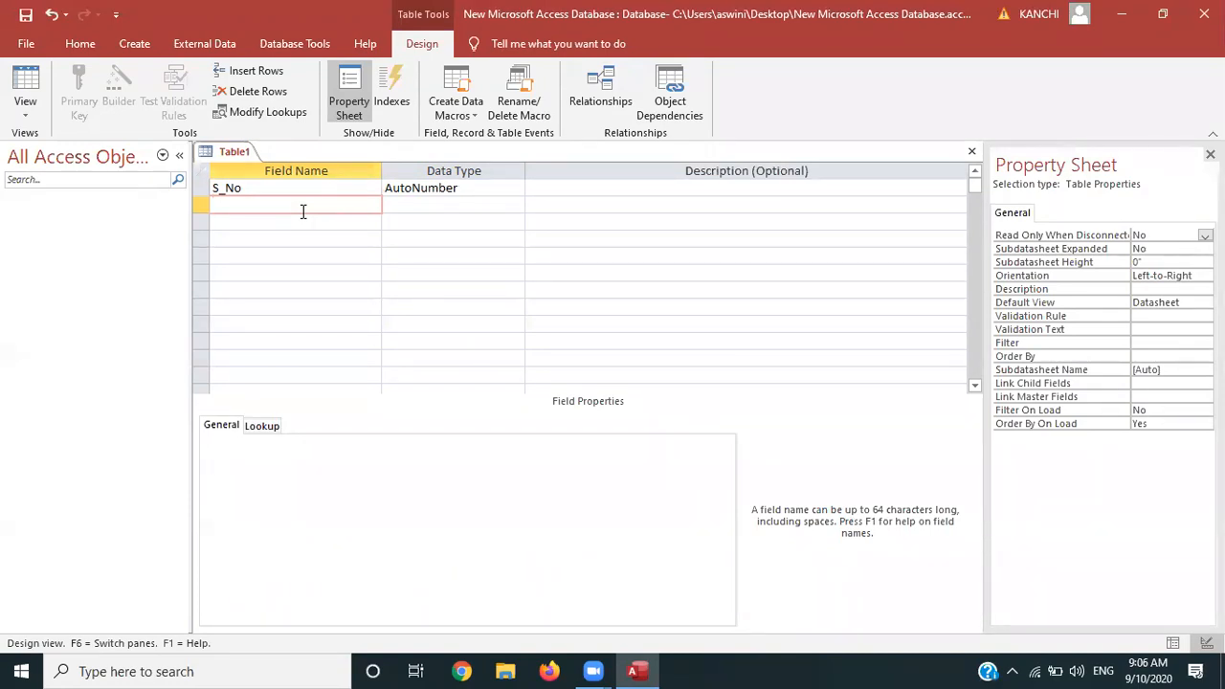
Add a second field named 'Name of the candidate', left as Short Text
{"action": "type", "text": "First"}
{"action": "type", "text": " Nmae"}
{"action": "key", "text": "BackSpace"}
{"action": "key", "text": "BackSpace"}
{"action": "key", "text": "BackSpace"}
{"action": "key", "text": "BackSpace"}
{"action": "type", "text": "ame"}
{"action": "key", "text": "Tab"}
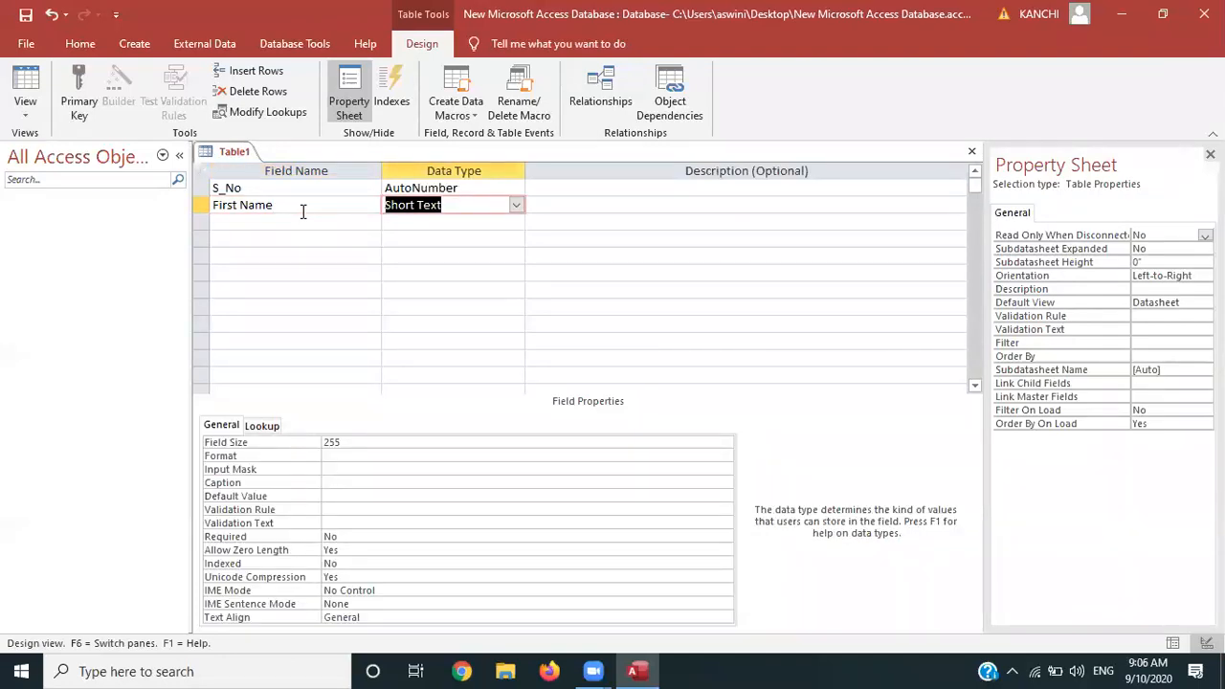
{"action": "left_click", "coordinate": [283, 223]}
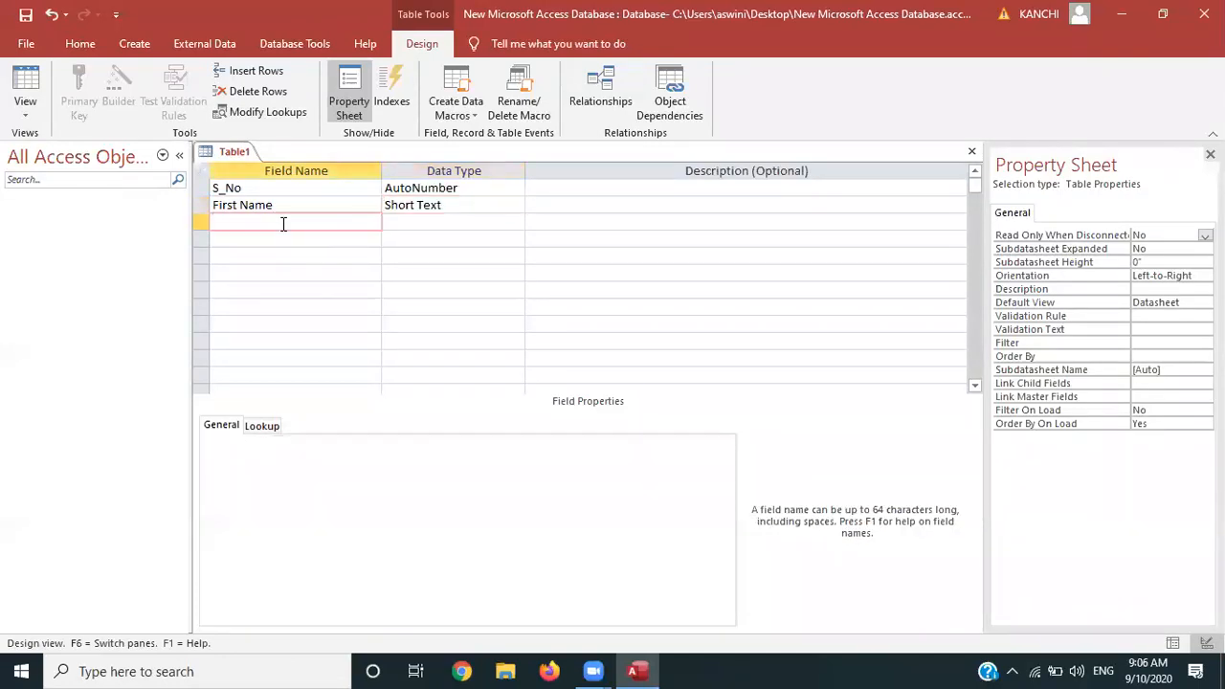
{"action": "type", "text": "Last"}
{"action": "type", "text": " Name"}
{"action": "key", "text": "BackSpace"}
{"action": "key", "text": "BackSpace"}
{"action": "key", "text": "BackSpace"}
{"action": "key", "text": "BackSpace"}
{"action": "key", "text": "BackSpace"}
{"action": "key", "text": "BackSpace"}
{"action": "key", "text": "BackSpace"}
{"action": "key", "text": "BackSpace"}
{"action": "key", "text": "BackSpace"}
{"action": "left_click", "coordinate": [237, 204]}
{"action": "key", "text": "BackSpace"}
{"action": "key", "text": "BackSpace"}
{"action": "key", "text": "BackSpace"}
{"action": "key", "text": "BackSpace"}
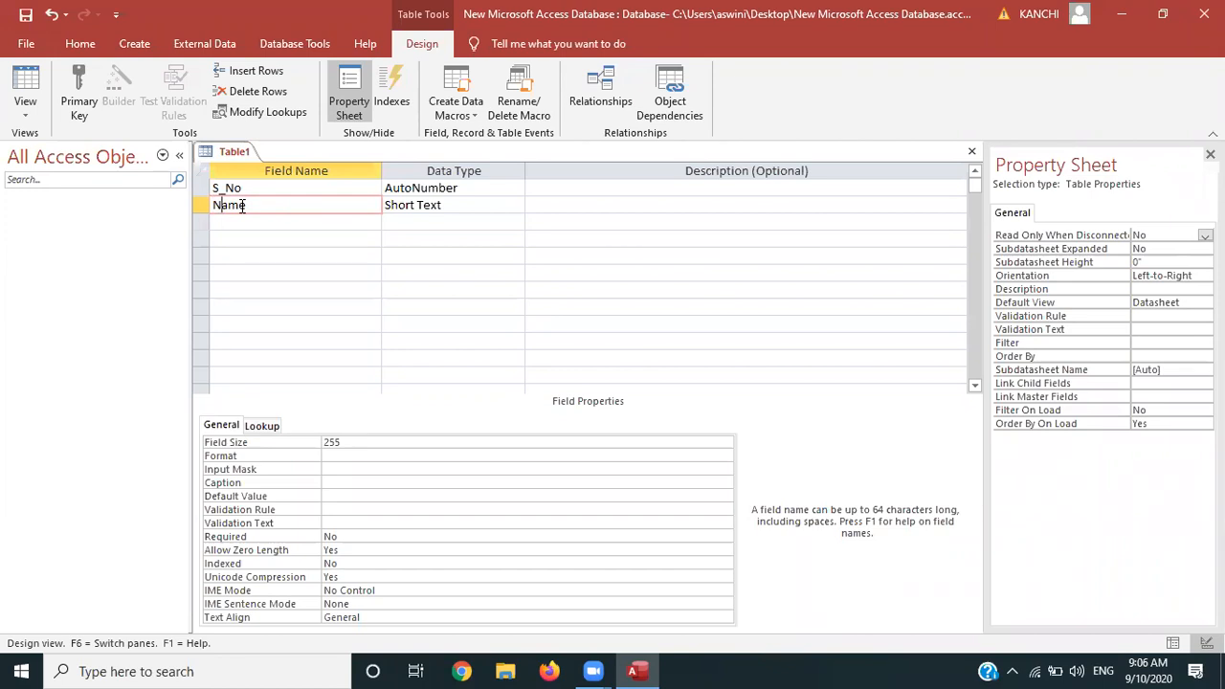
{"action": "left_click", "coordinate": [246, 220]}
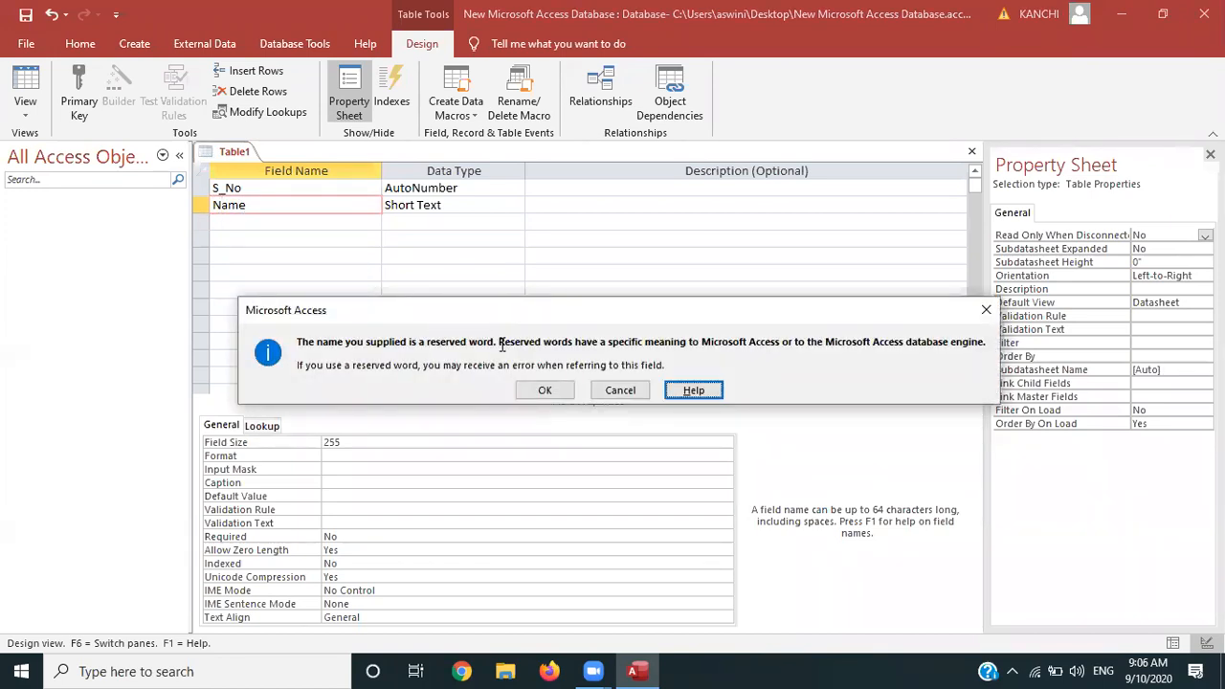
{"action": "key", "text": "Escape"}
{"action": "type", "text": "of the candid"}
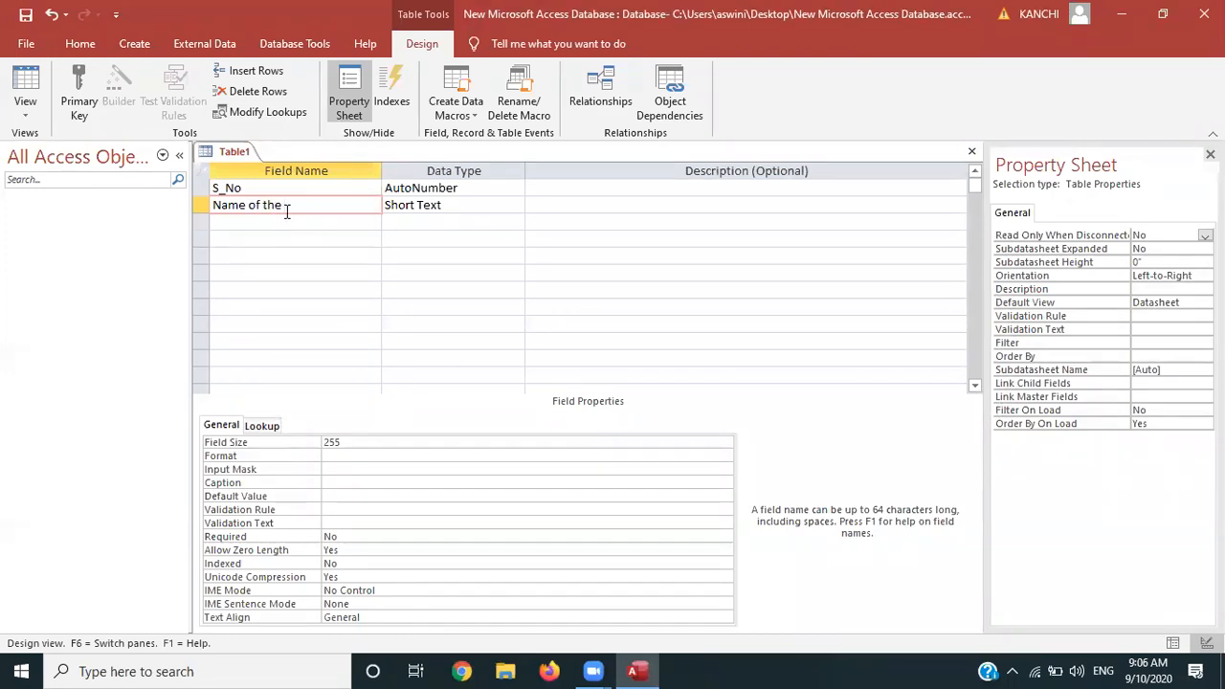
{"action": "type", "text": "ate"}
Add a DOB field with the Date/Time data type
{"action": "left_click", "coordinate": [292, 219]}
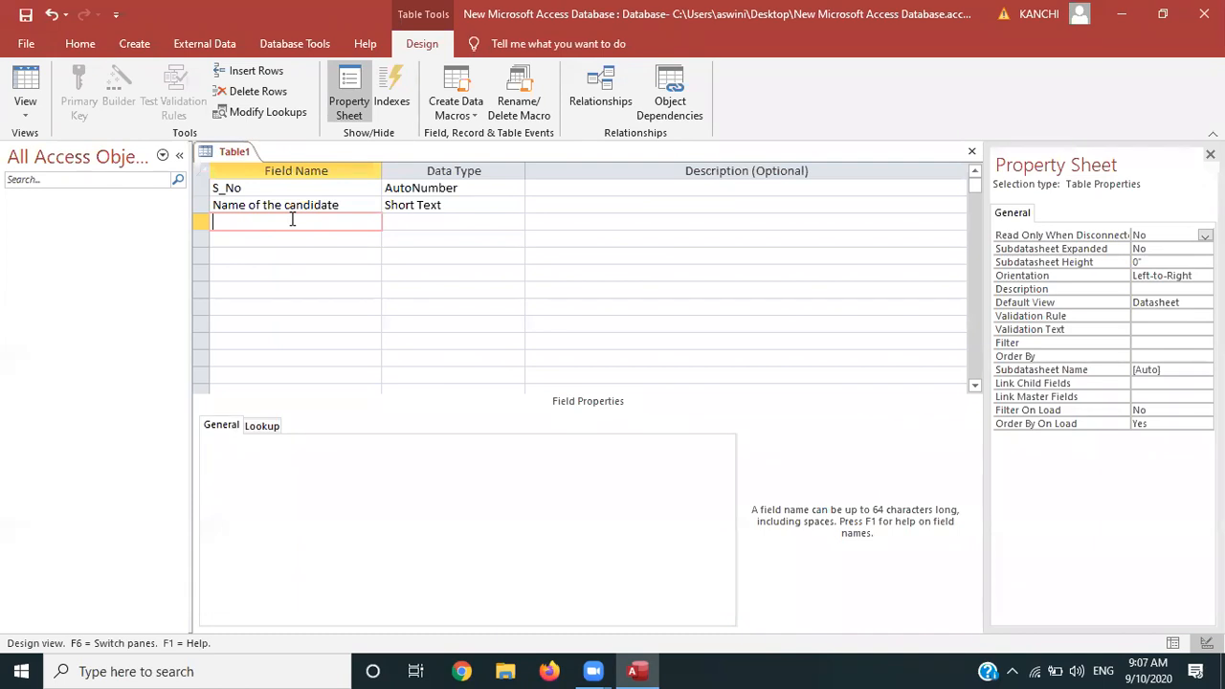
{"action": "type", "text": "DOB"}
{"action": "left_click", "coordinate": [408, 219]}
{"action": "left_click", "coordinate": [517, 223]}
{"action": "left_click", "coordinate": [450, 306]}
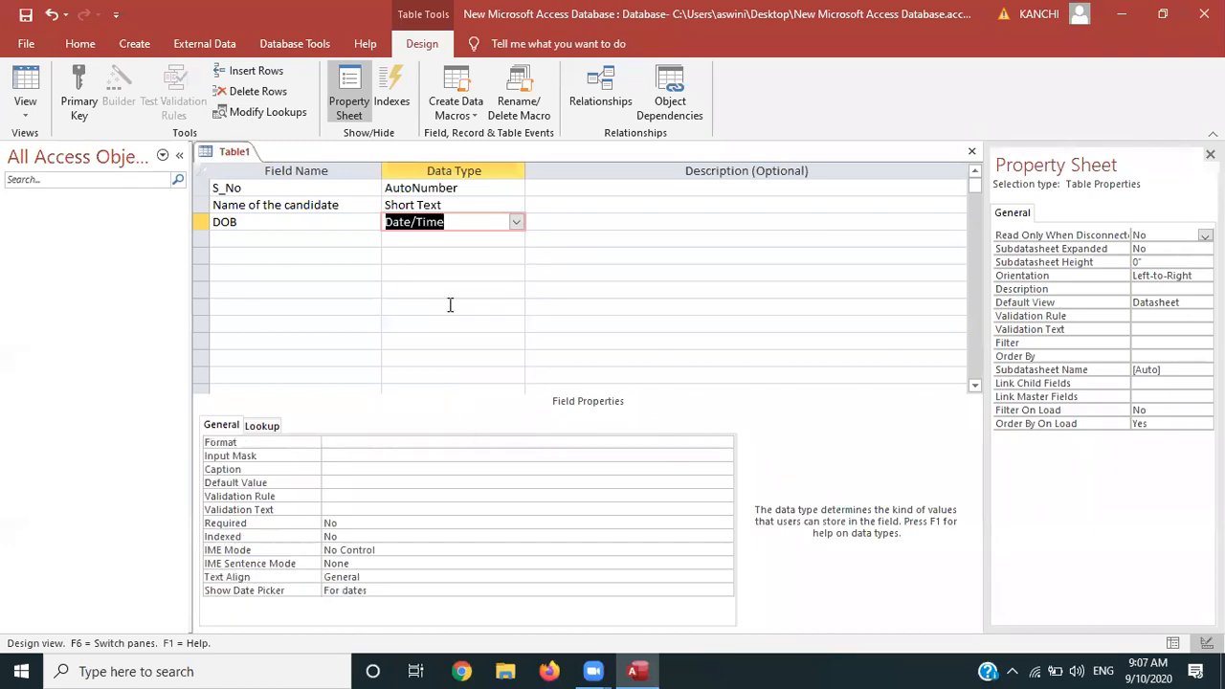
{"action": "left_click", "coordinate": [569, 226]}
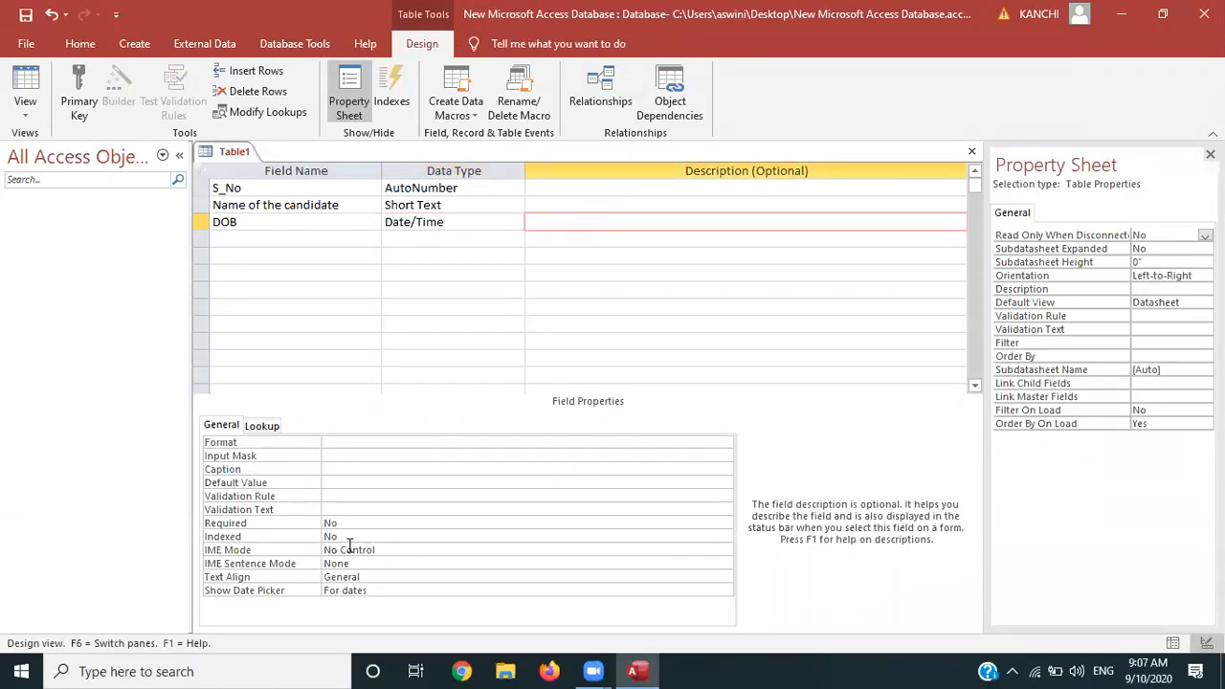
Save the table as 'Student Details' with a primary key before building DOB's input mask
{"action": "left_click", "coordinate": [350, 458]}
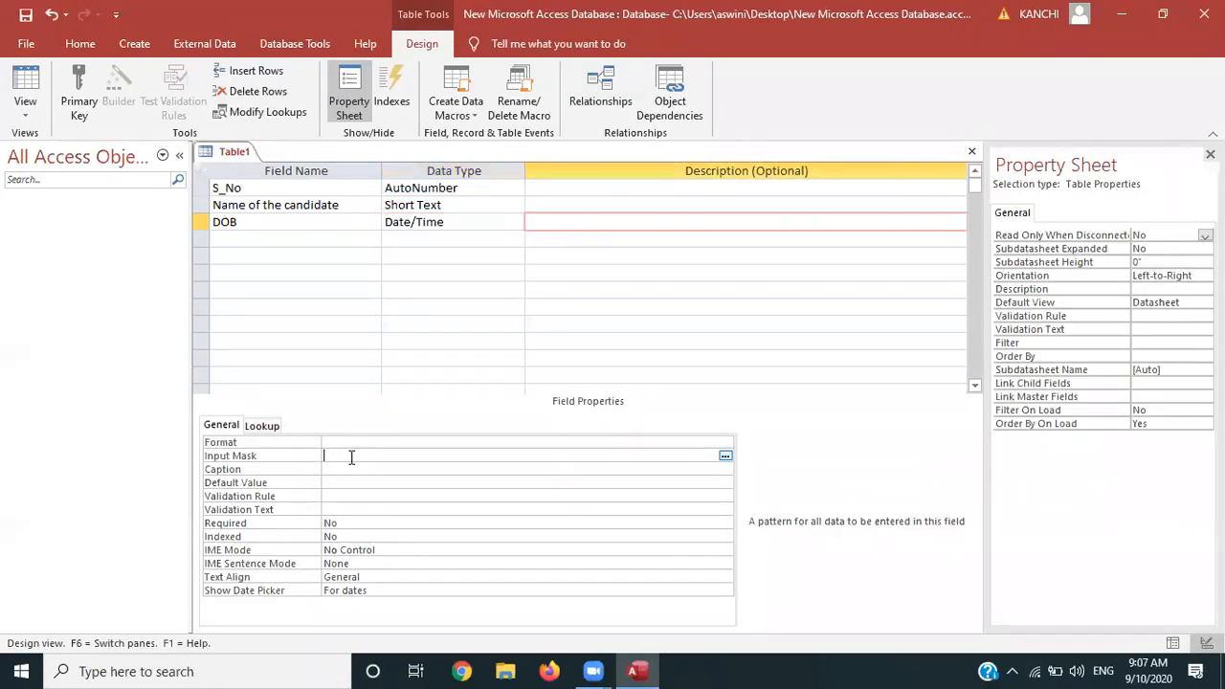
{"action": "left_click", "coordinate": [725, 457]}
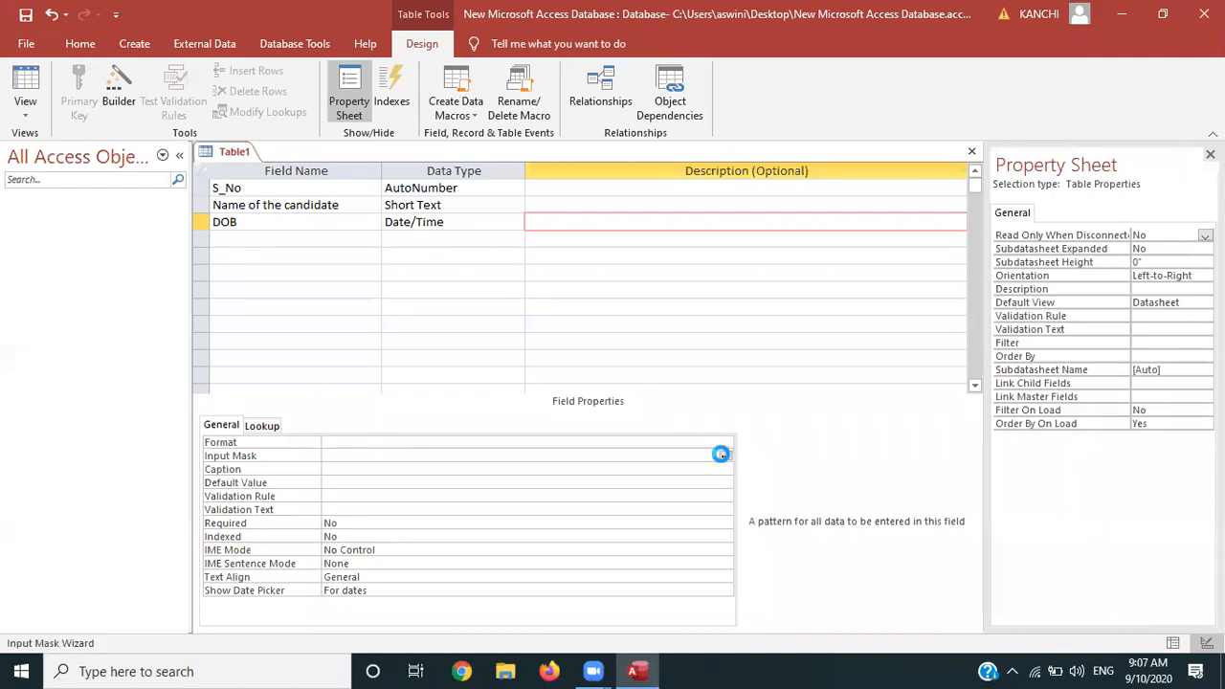
{"action": "left_click", "coordinate": [582, 386]}
{"action": "key", "text": "BackSpace"}
{"action": "type", "text": "S"}
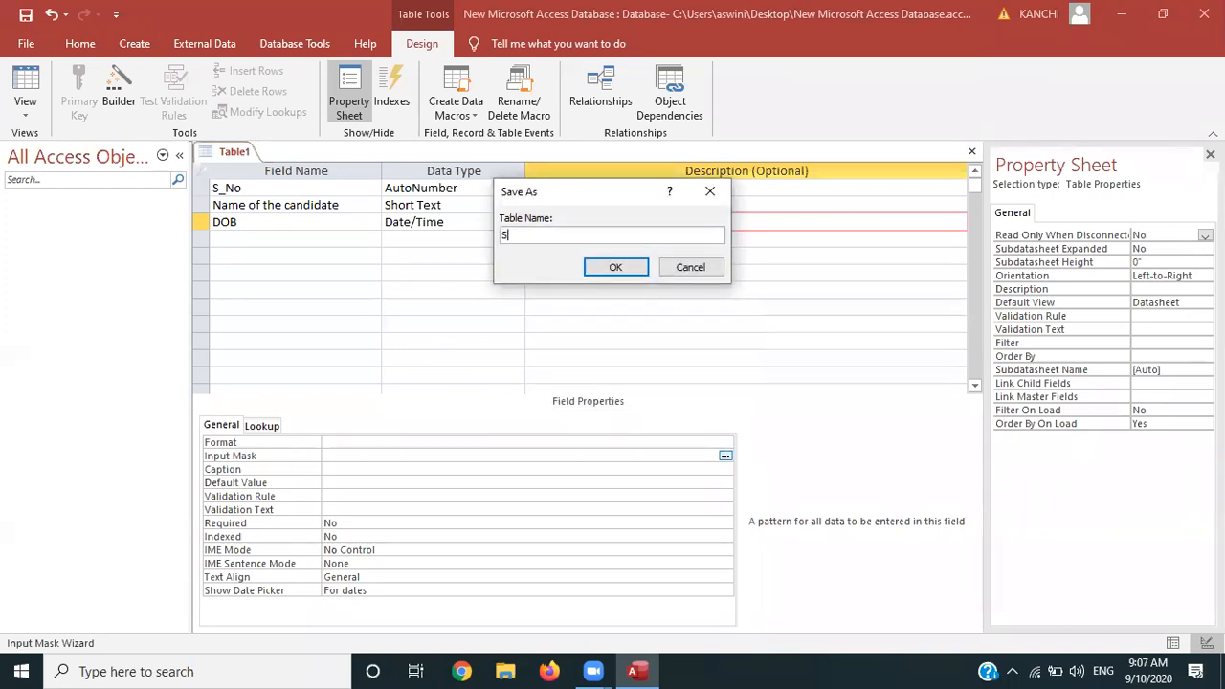
{"action": "type", "text": "tudent Dewtail"}
{"action": "key", "text": "BackSpace"}
{"action": "key", "text": "BackSpace"}
{"action": "key", "text": "BackSpace"}
{"action": "key", "text": "BackSpace"}
{"action": "key", "text": "BackSpace"}
{"action": "type", "text": "tails"}
{"action": "key", "text": "Return"}
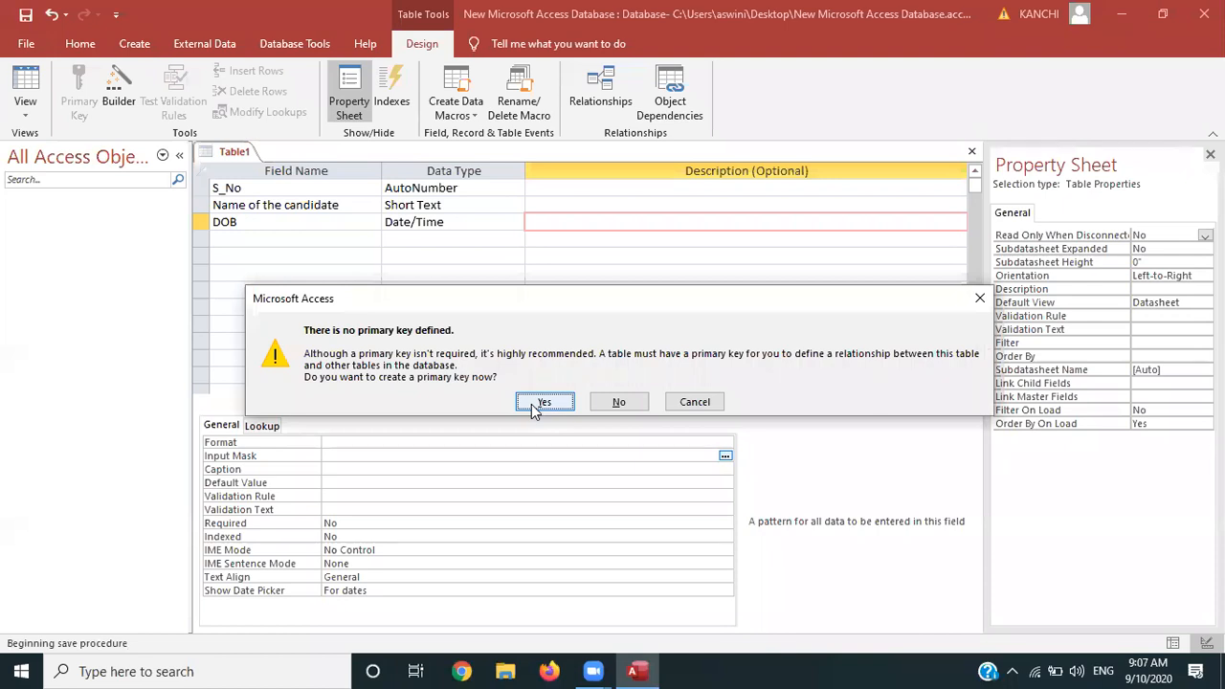
{"action": "left_click", "coordinate": [532, 406]}
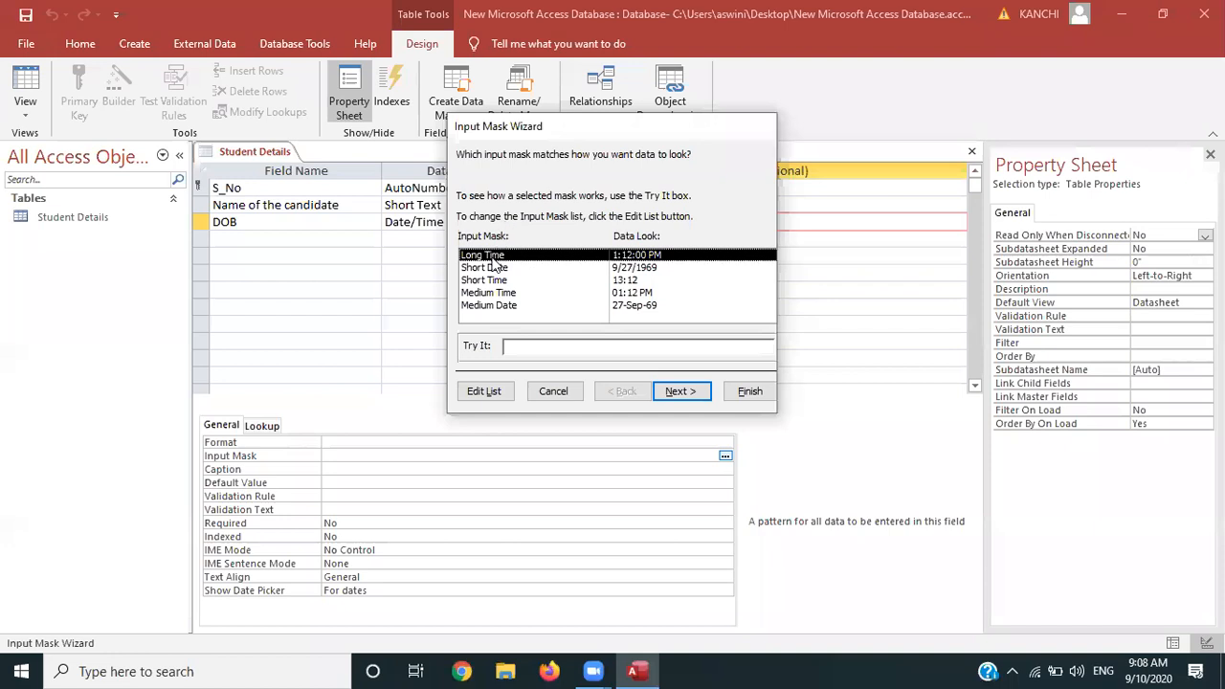
Apply the Medium Date input mask to the DOB field
{"action": "left_click", "coordinate": [497, 305]}
{"action": "left_click", "coordinate": [698, 393]}
{"action": "left_click", "coordinate": [701, 397]}
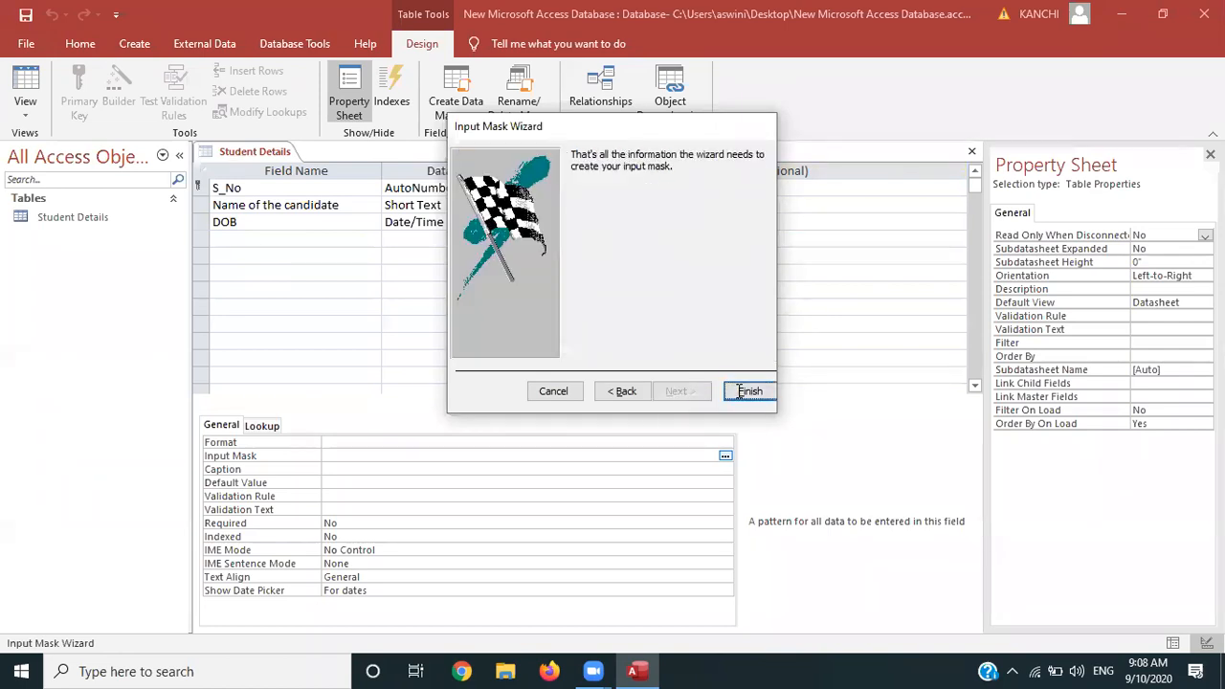
{"action": "left_click", "coordinate": [747, 392]}
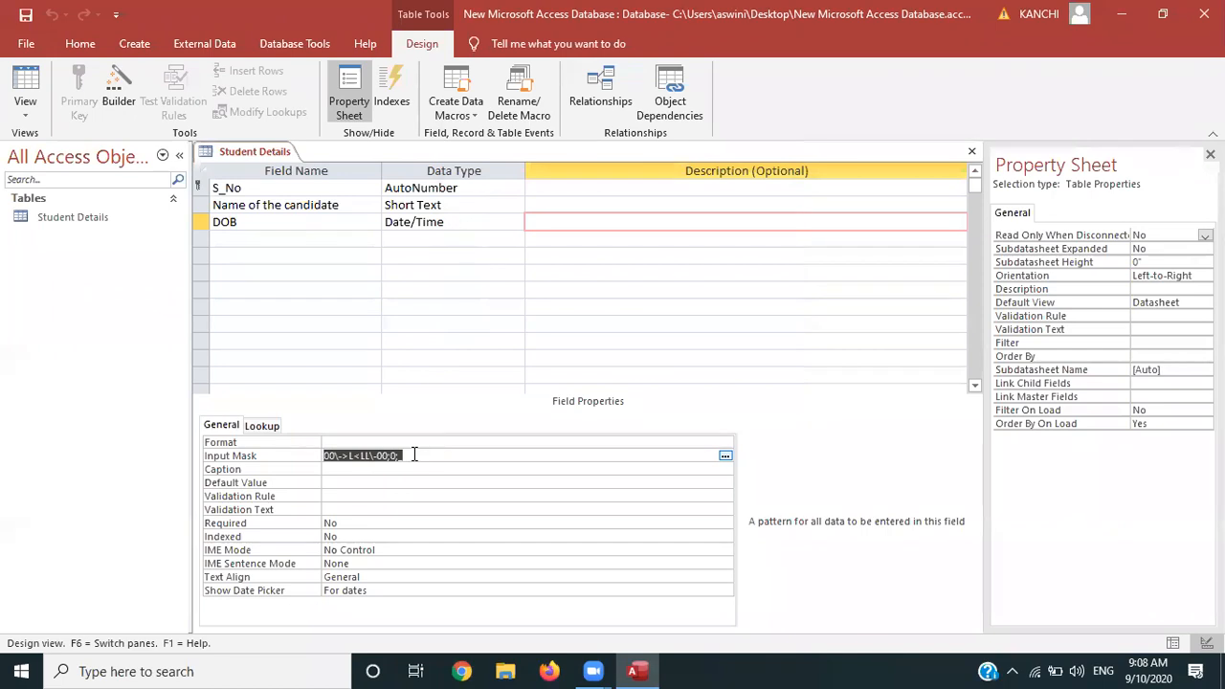
Give the DOB field the description 'Date of Birth'
{"action": "left_click", "coordinate": [645, 226]}
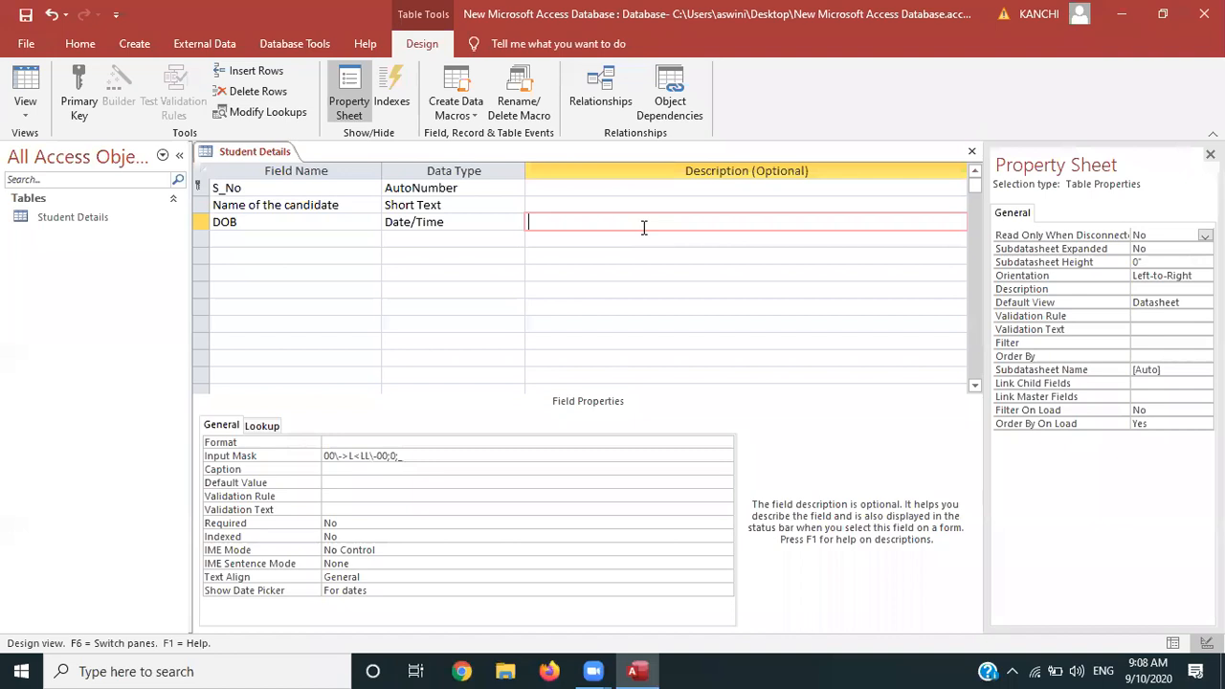
{"action": "type", "text": "Date of Birthj"}
{"action": "key", "text": "BackSpace"}
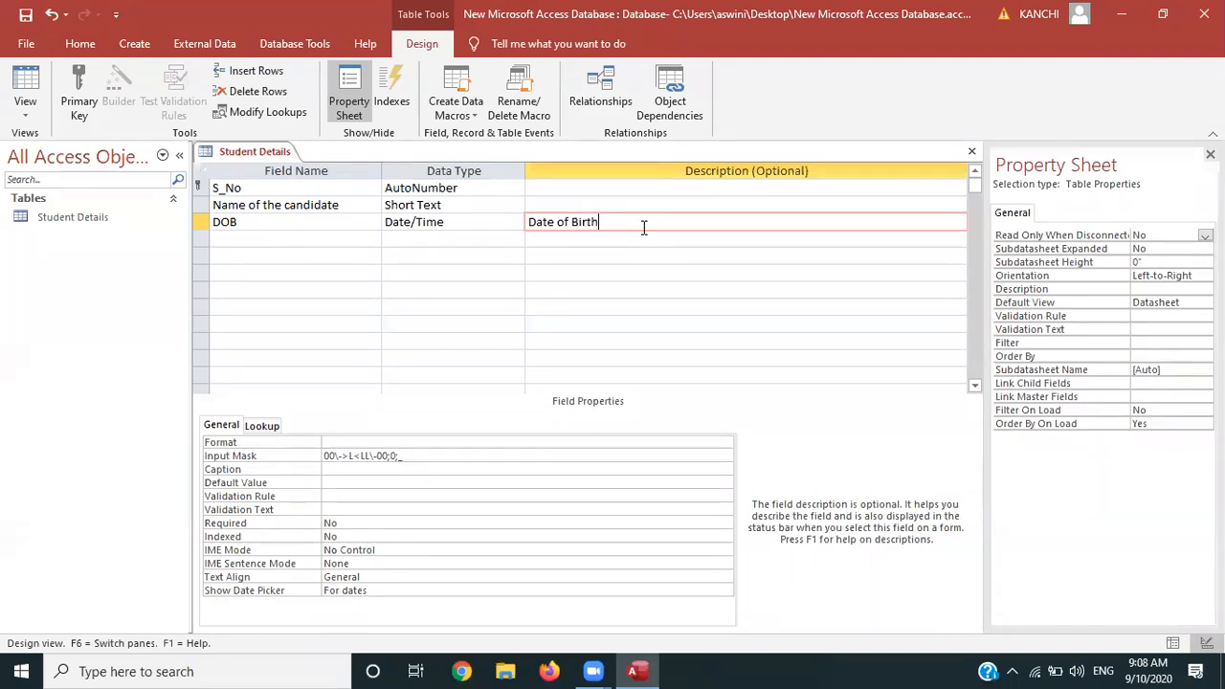
Add a Contact Number field, keeping the Short Text data type
{"action": "left_click", "coordinate": [294, 241]}
{"action": "type", "text": "Contact Number"}
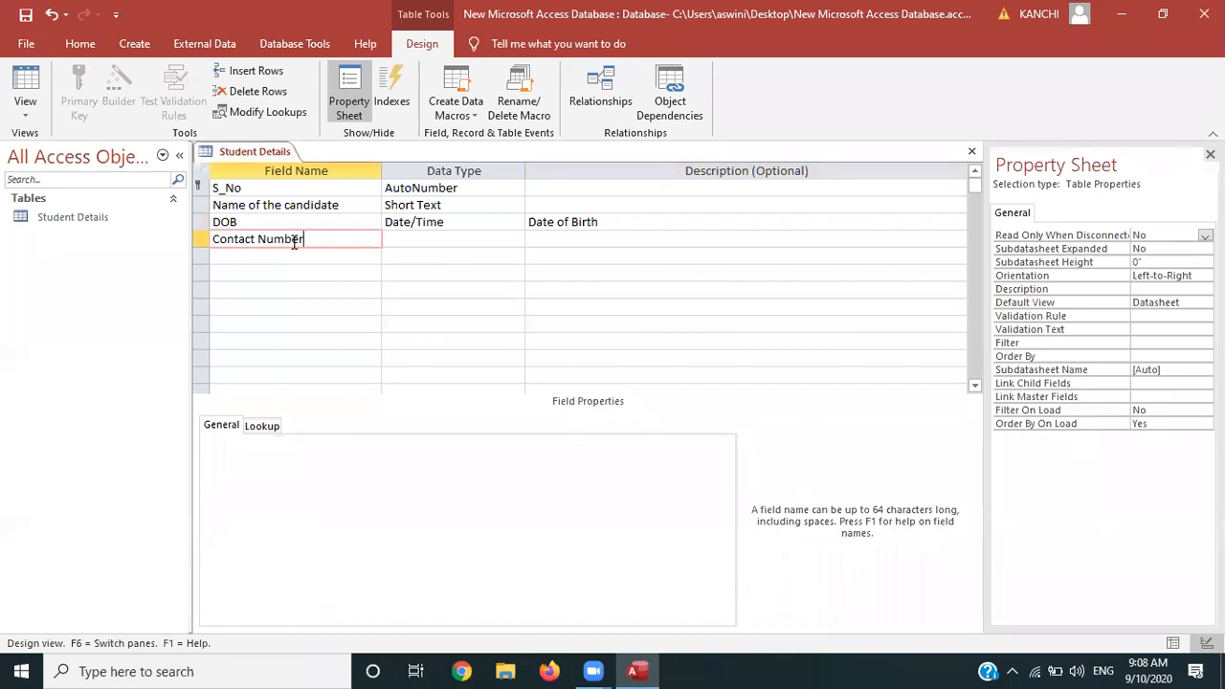
{"action": "key", "text": "Tab"}
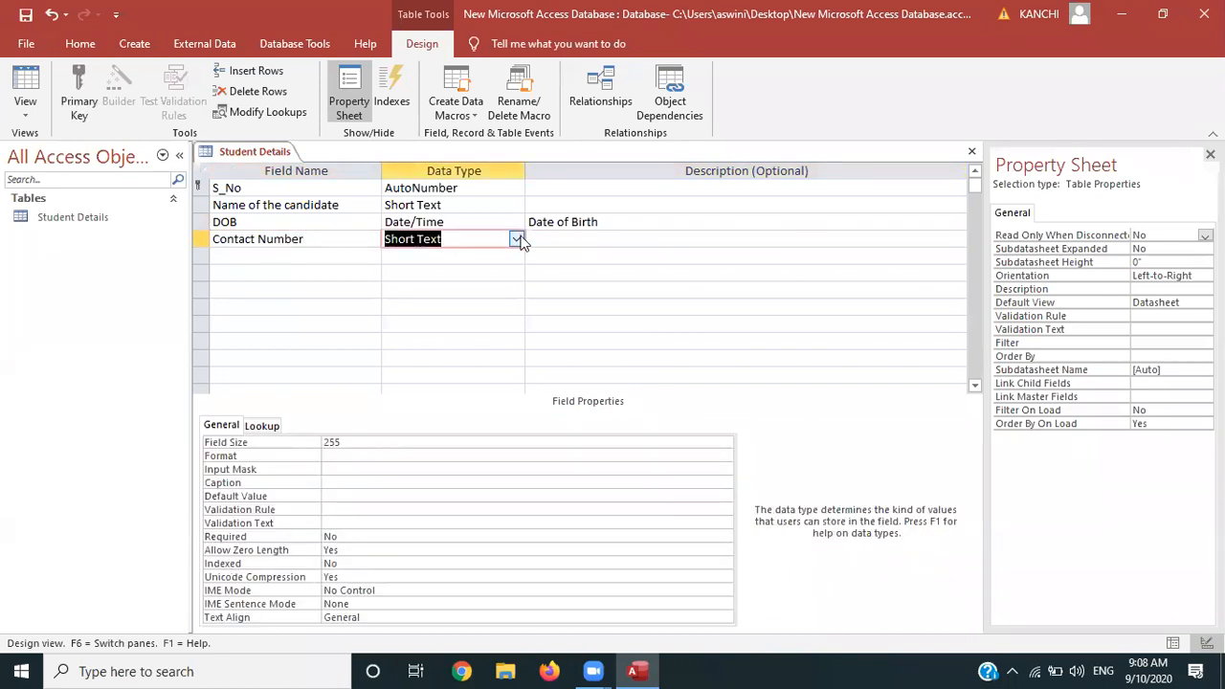
{"action": "left_click", "coordinate": [517, 240]}
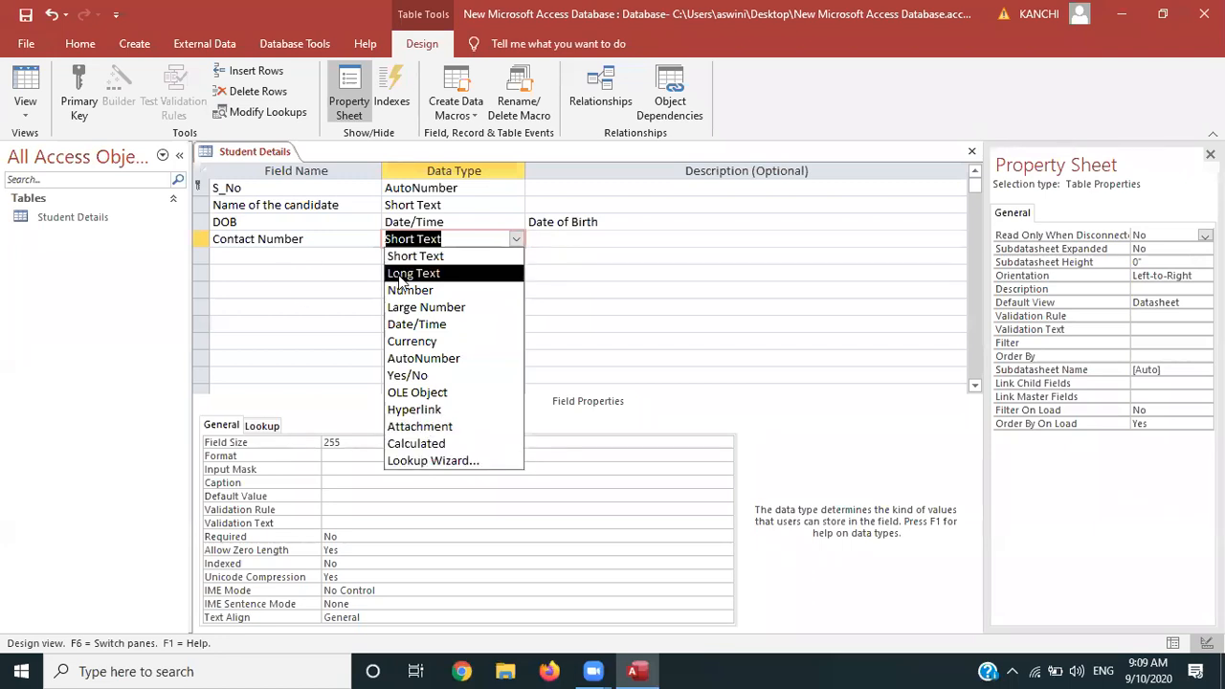
{"action": "left_click", "coordinate": [695, 75]}
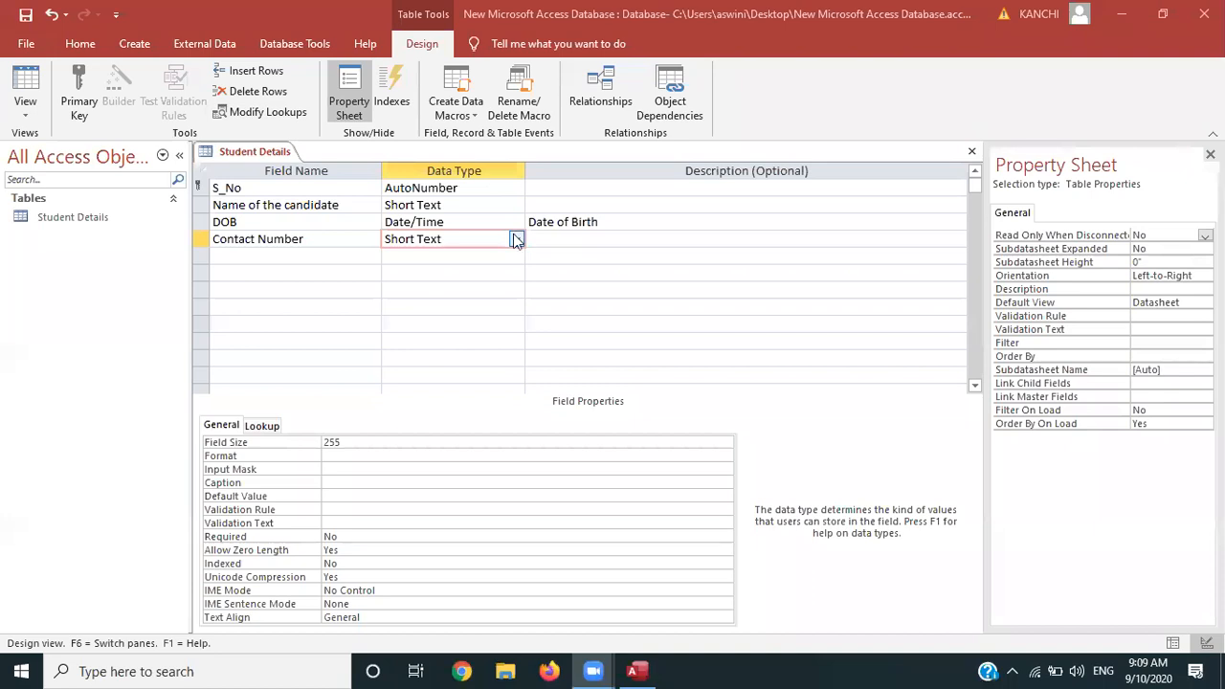
{"action": "left_click", "coordinate": [515, 240]}
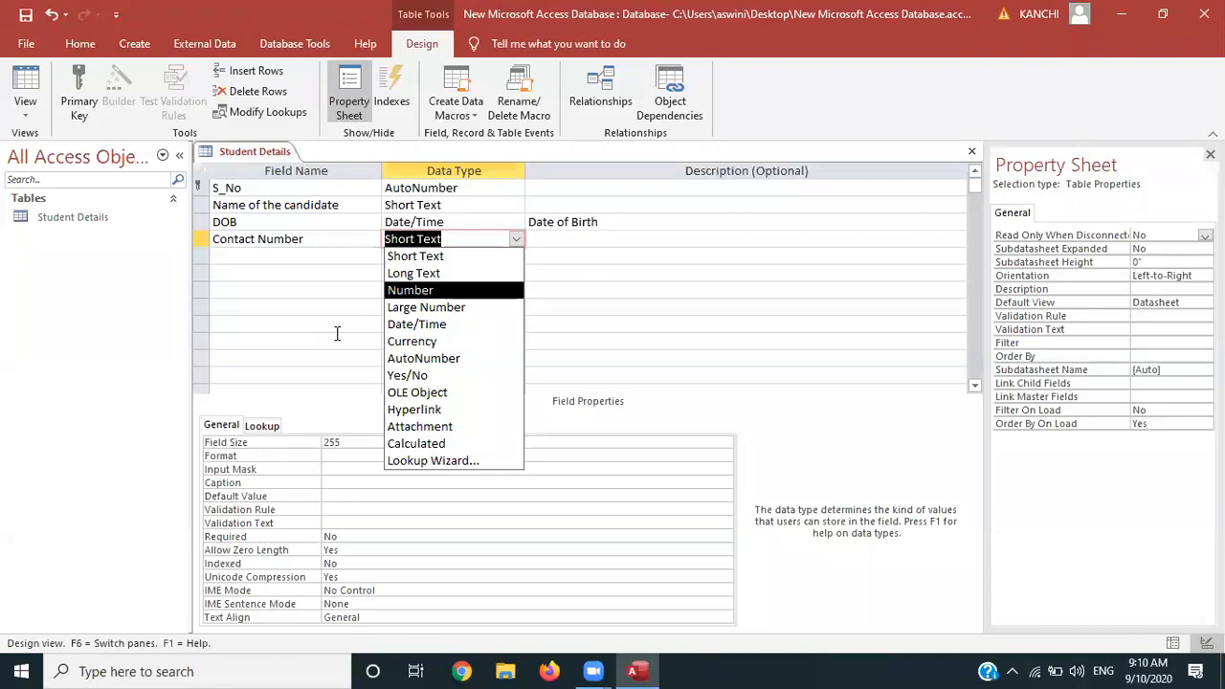
{"action": "left_click", "coordinate": [337, 333]}
{"action": "left_click", "coordinate": [465, 238]}
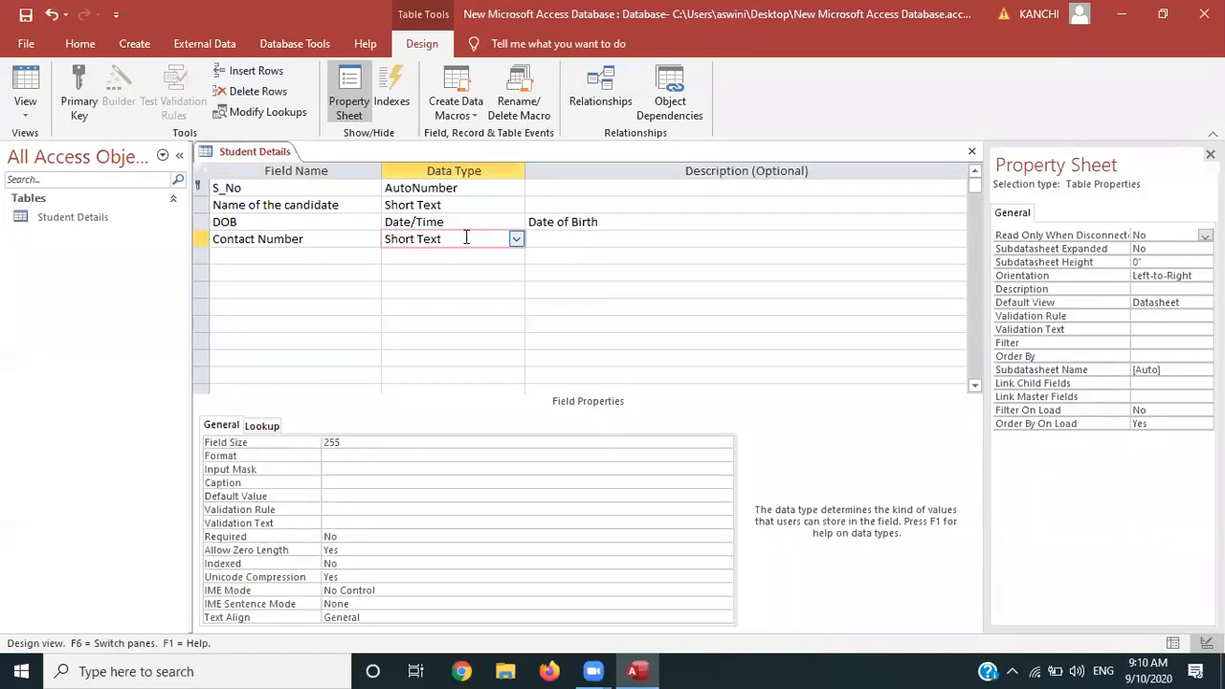
{"action": "left_click", "coordinate": [393, 471]}
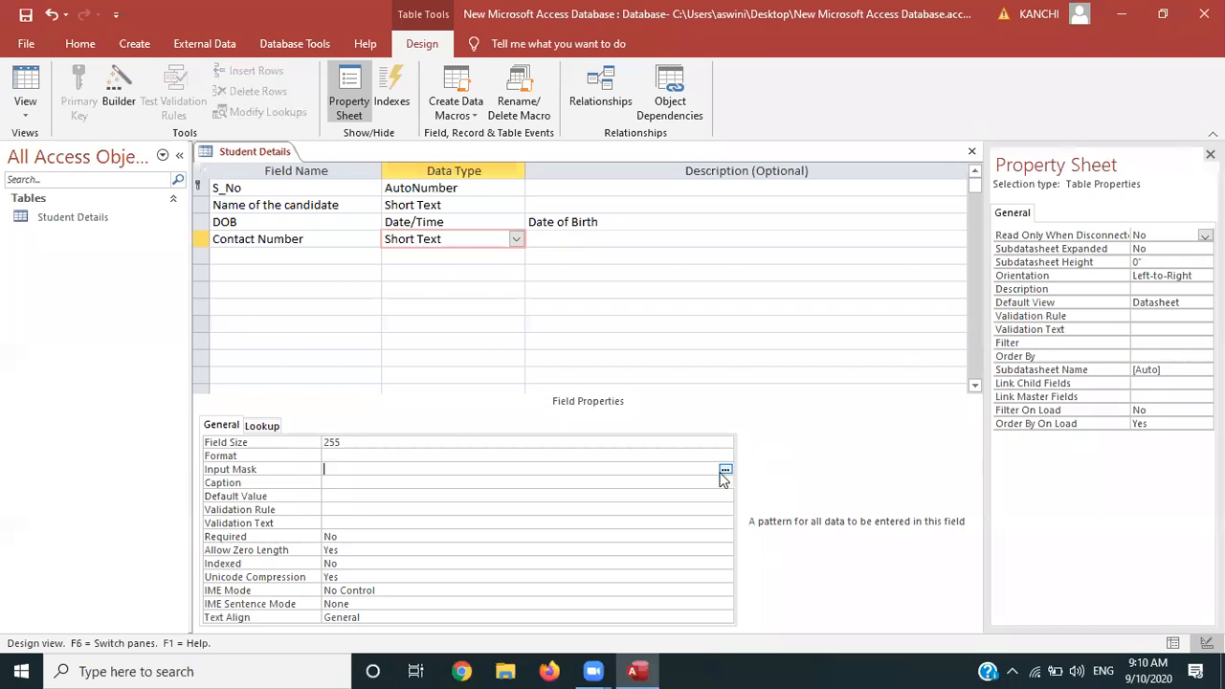
{"action": "left_click", "coordinate": [724, 471]}
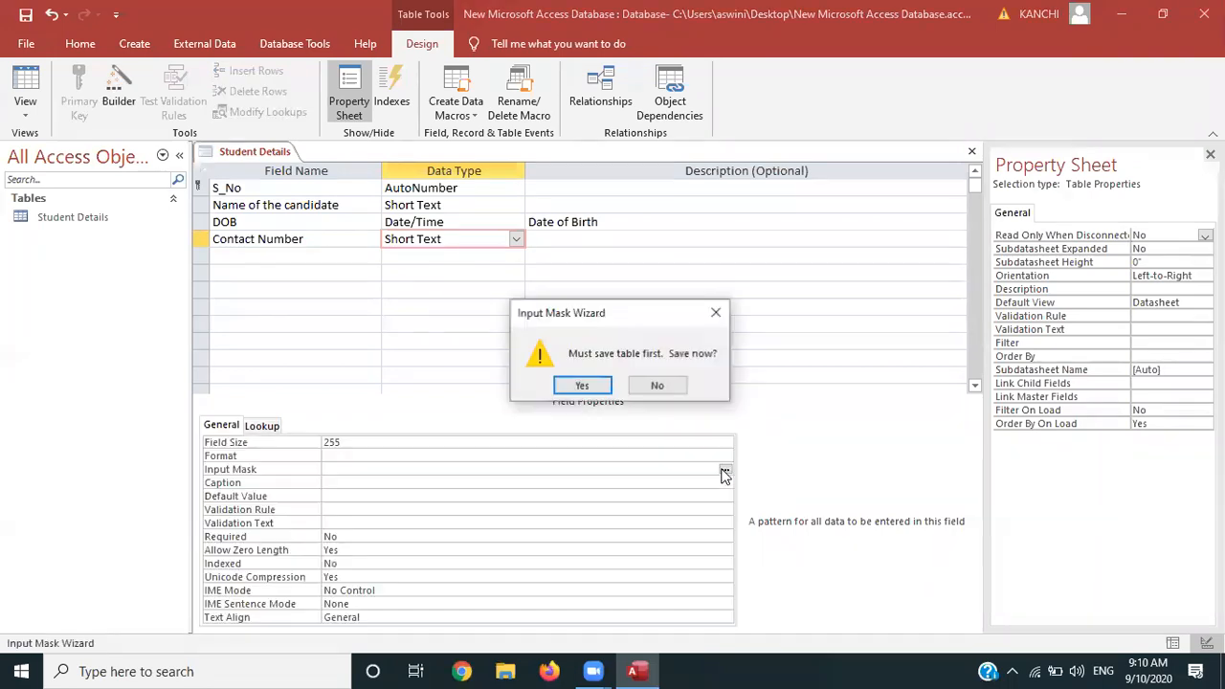
{"action": "left_click", "coordinate": [577, 384]}
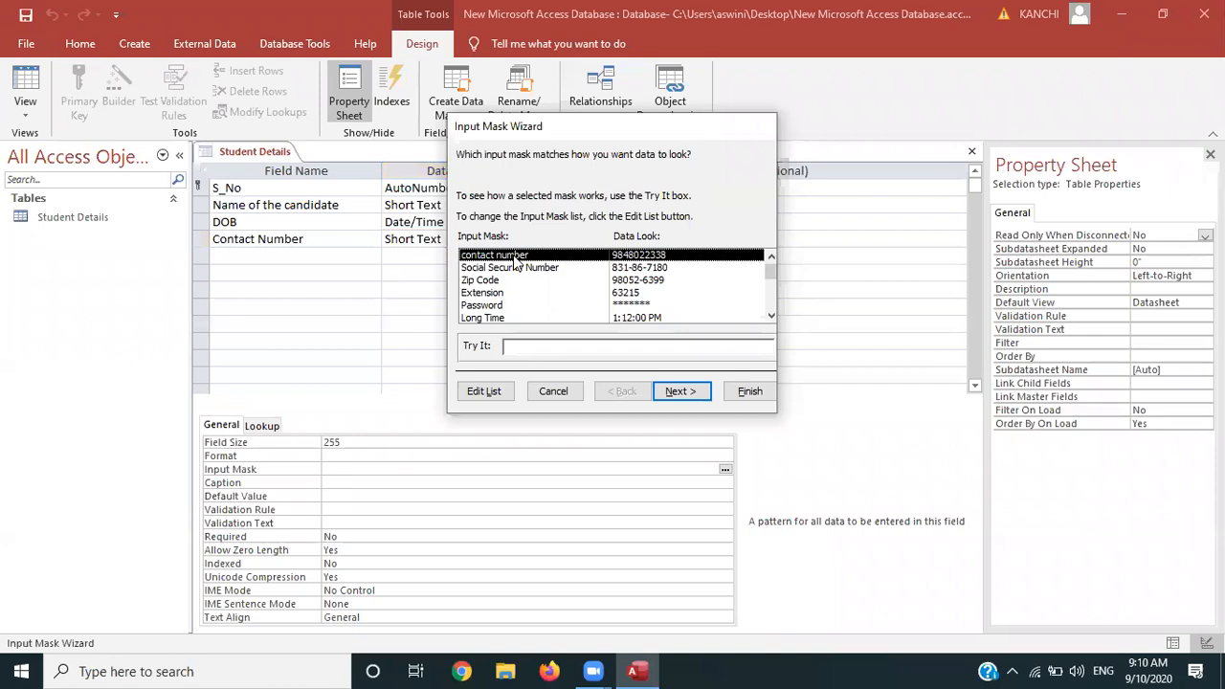
{"action": "left_click", "coordinate": [486, 391]}
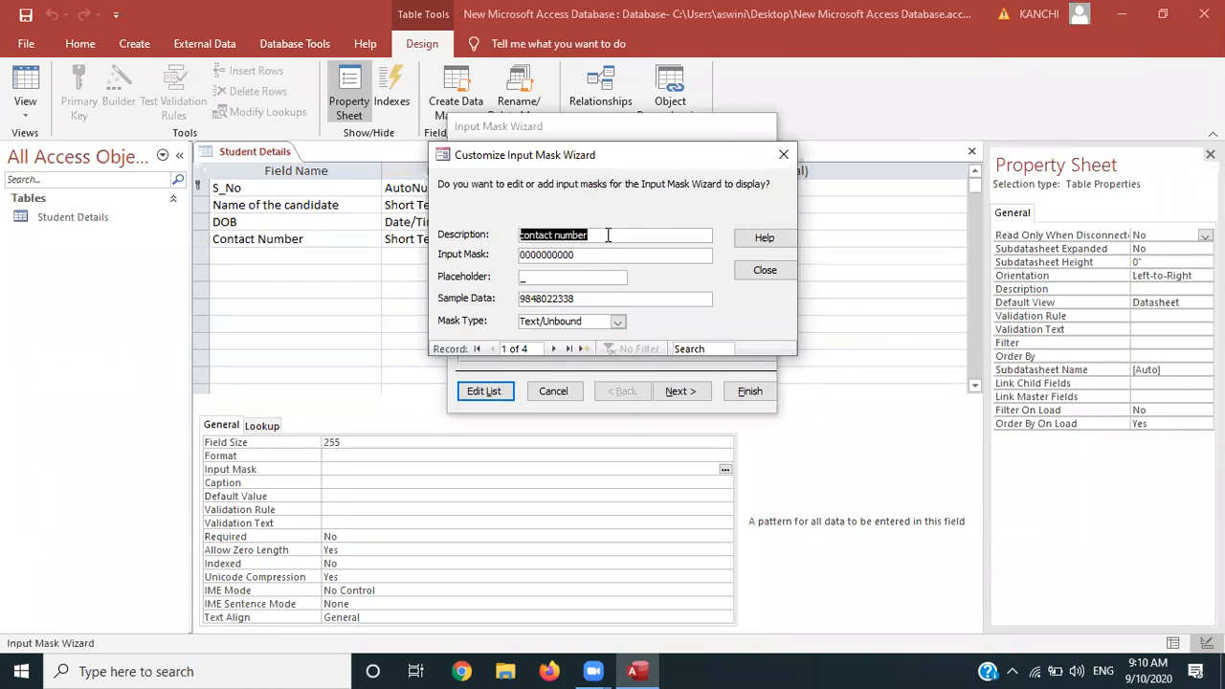
{"action": "left_click_drag", "start_coordinate": [581, 255], "coordinate": [572, 256]}
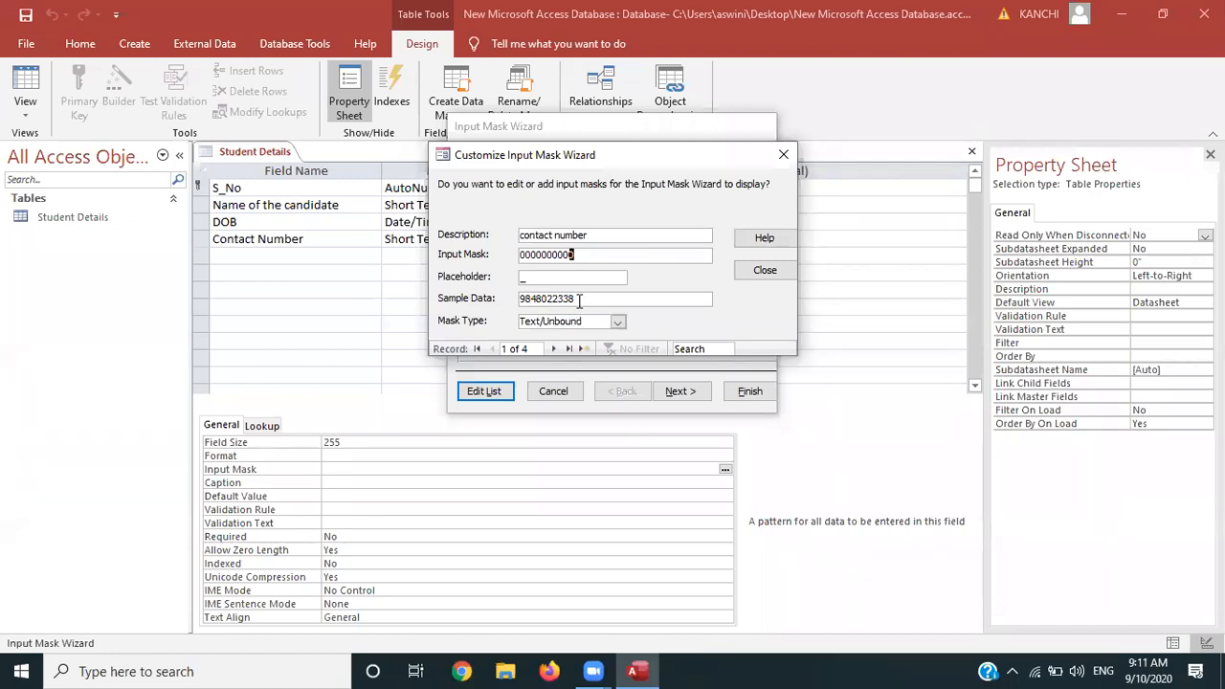
{"action": "left_click", "coordinate": [763, 271]}
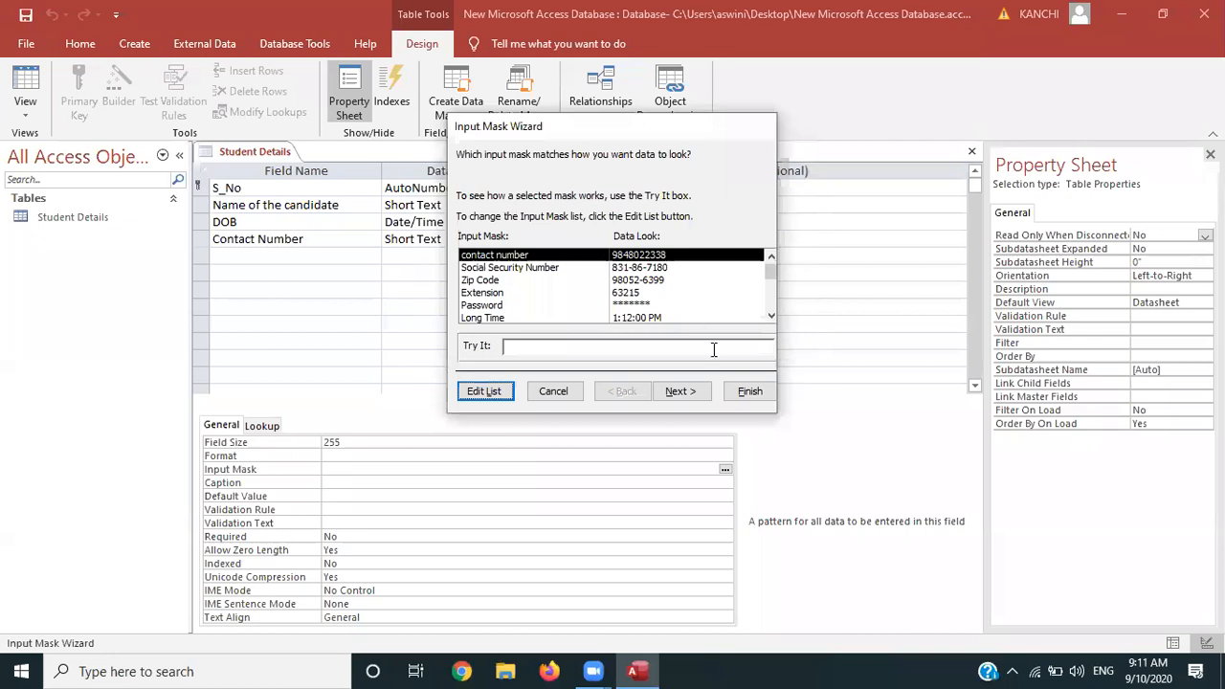
{"action": "left_click", "coordinate": [681, 392]}
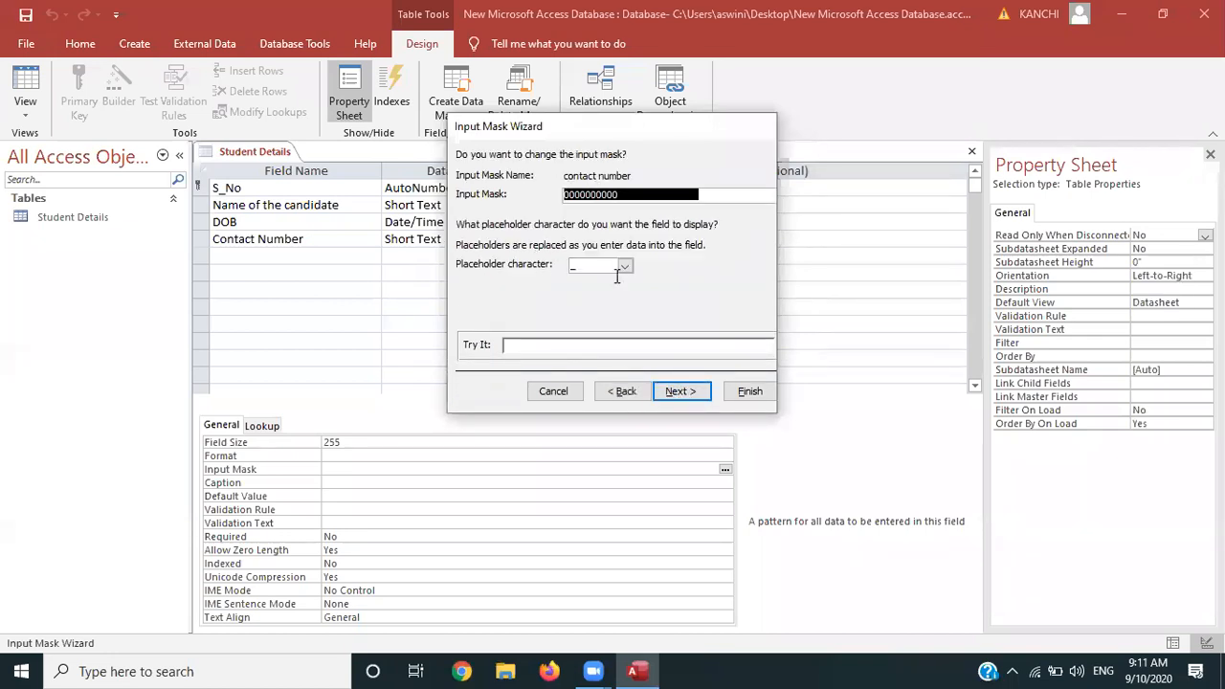
{"action": "left_click", "coordinate": [689, 395]}
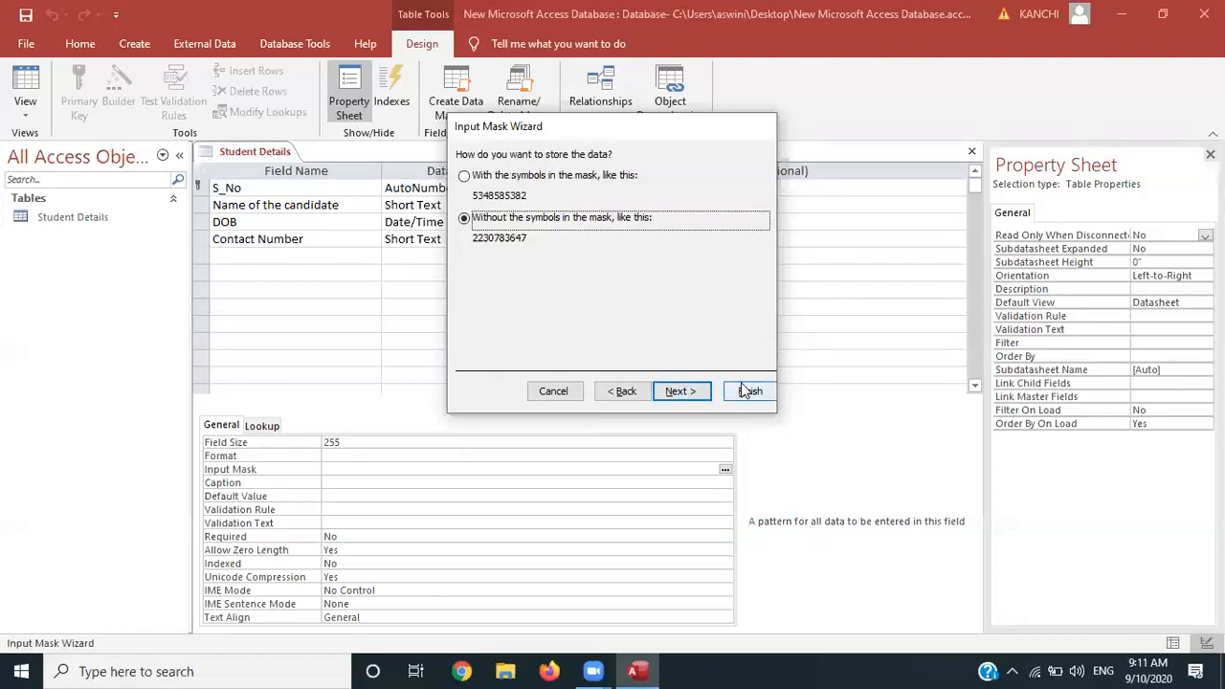
{"action": "left_click", "coordinate": [746, 391]}
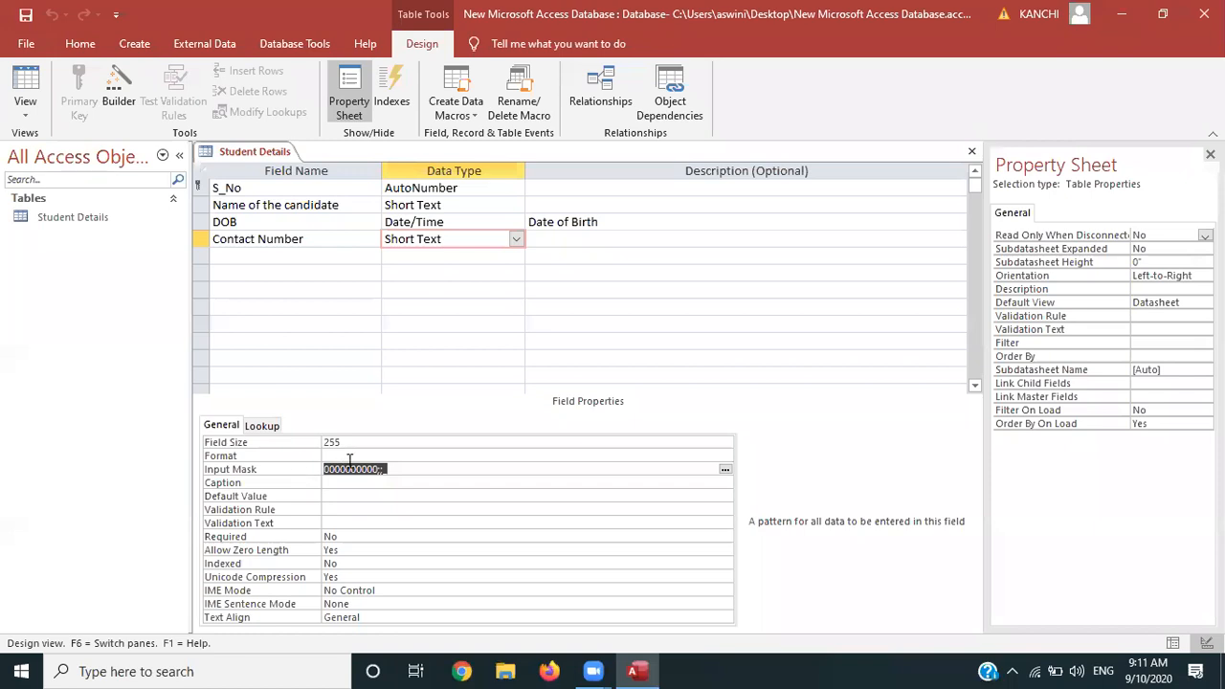
Add a Short Text field named Country below Contact Number
{"action": "left_click", "coordinate": [249, 254]}
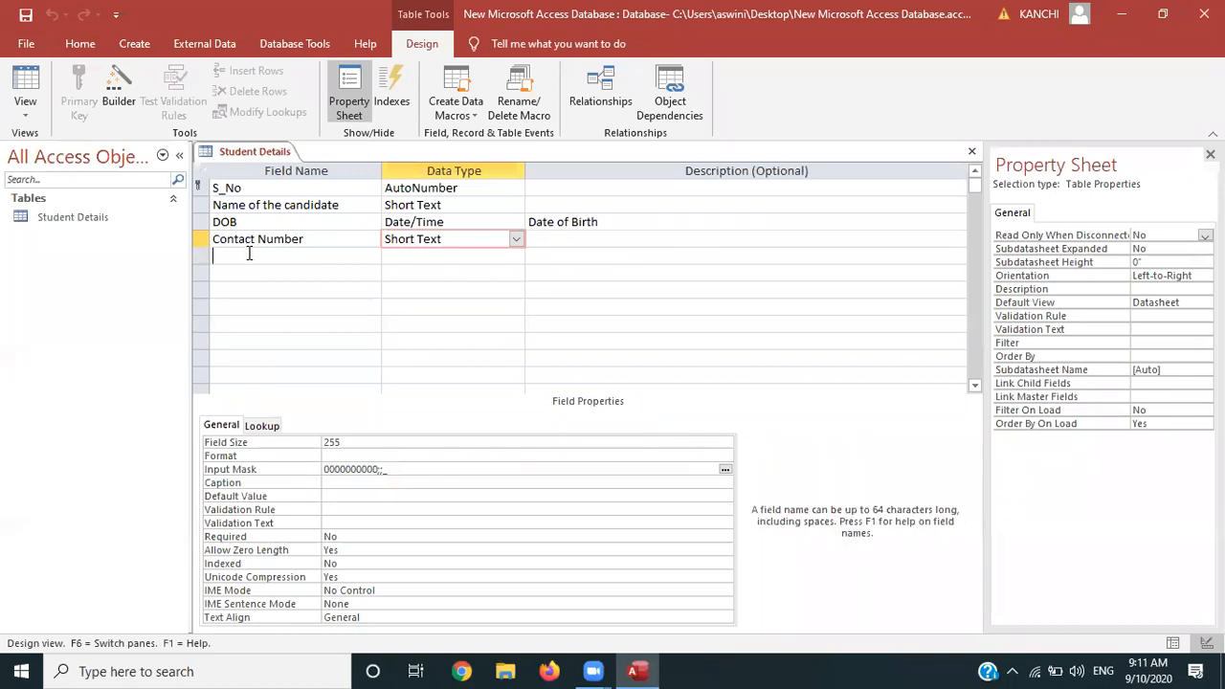
{"action": "type", "text": "Country"}
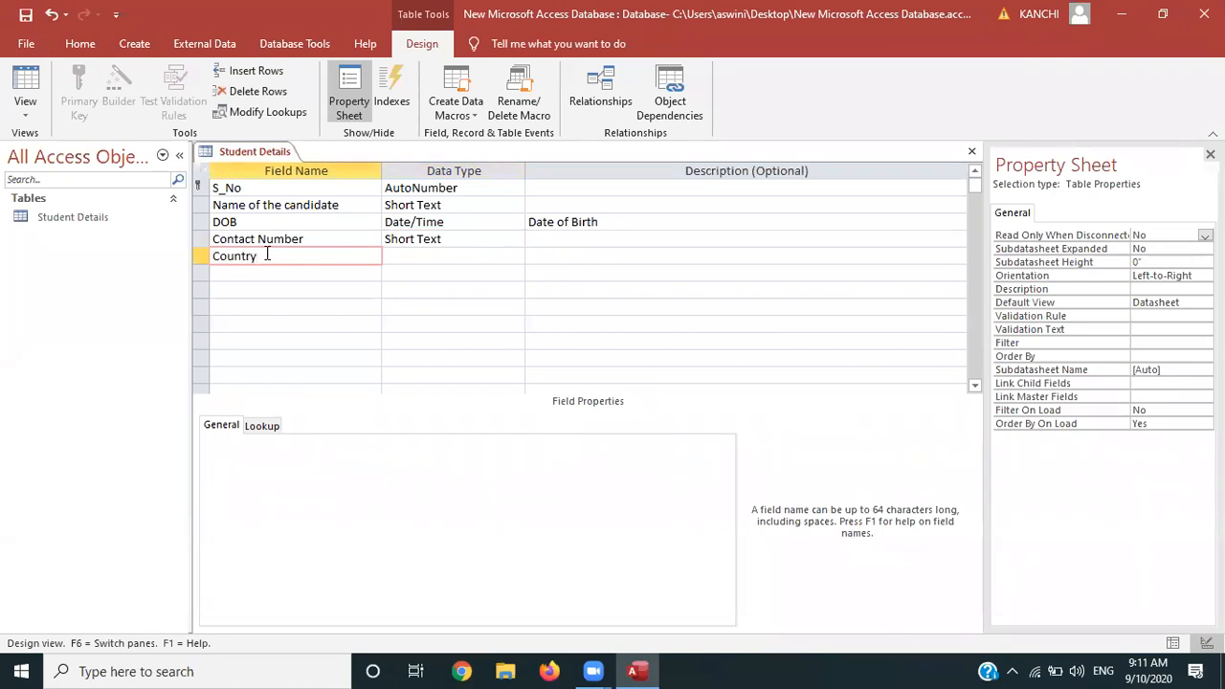
{"action": "left_click", "coordinate": [427, 258]}
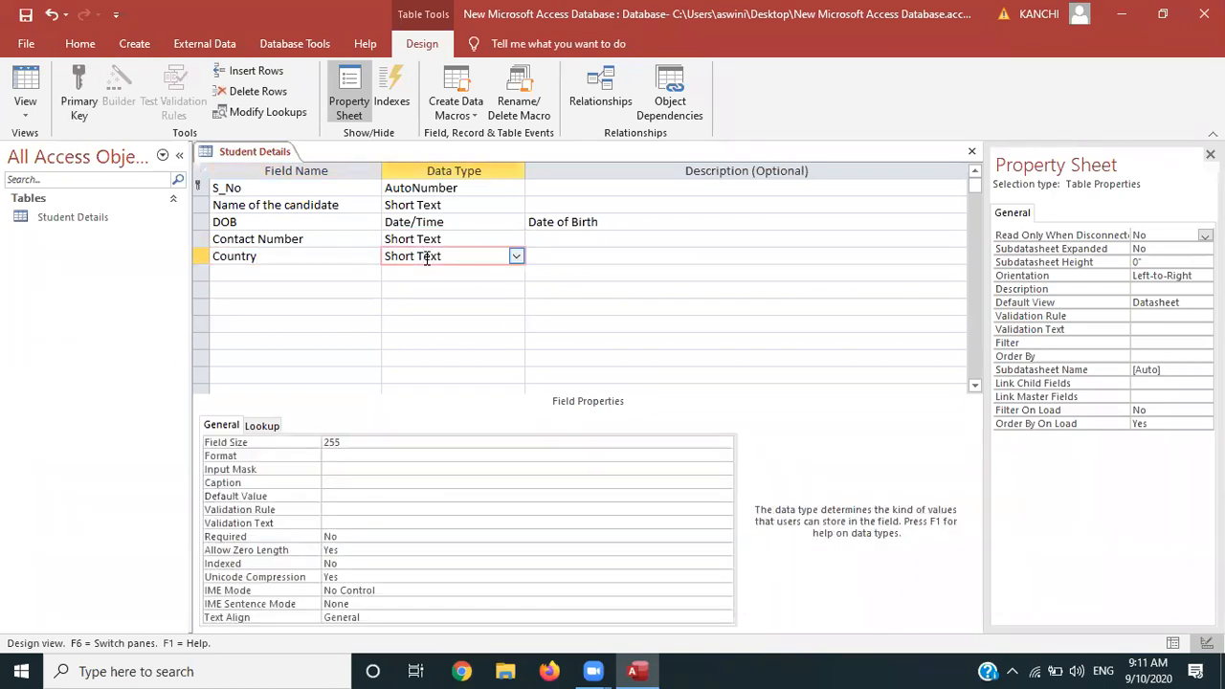
{"action": "left_click", "coordinate": [287, 255]}
{"action": "key", "text": "BackSpace"}
{"action": "key", "text": "BackSpace"}
{"action": "key", "text": "BackSpace"}
{"action": "key", "text": "BackSpace"}
{"action": "key", "text": "BackSpace"}
{"action": "key", "text": "BackSpace"}
{"action": "key", "text": "BackSpace"}
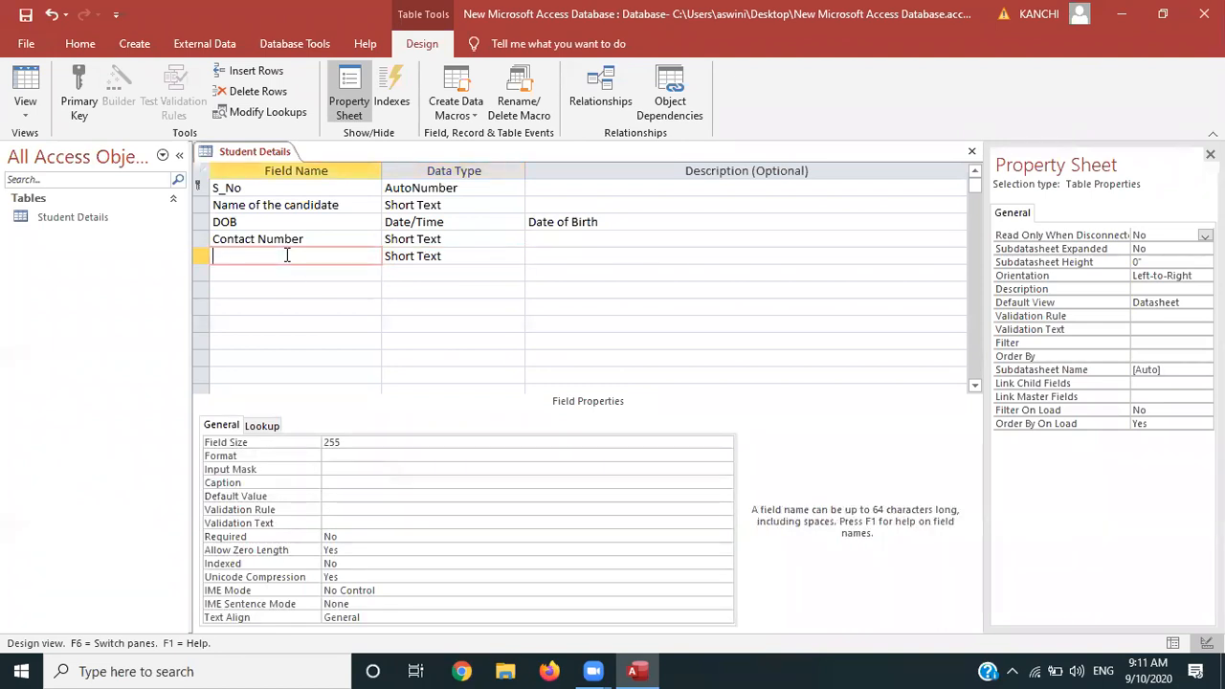
{"action": "type", "text": "Country"}
{"action": "left_click", "coordinate": [480, 251]}
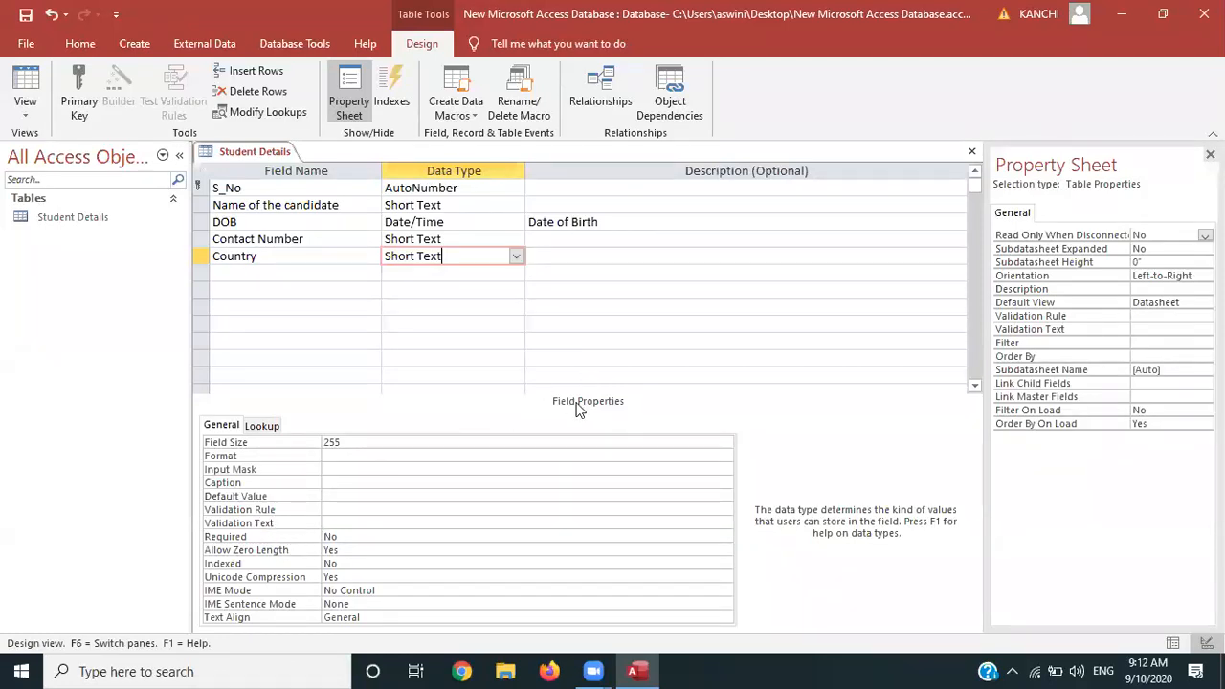
Set Country's default value to INDIA
{"action": "left_click", "coordinate": [333, 495]}
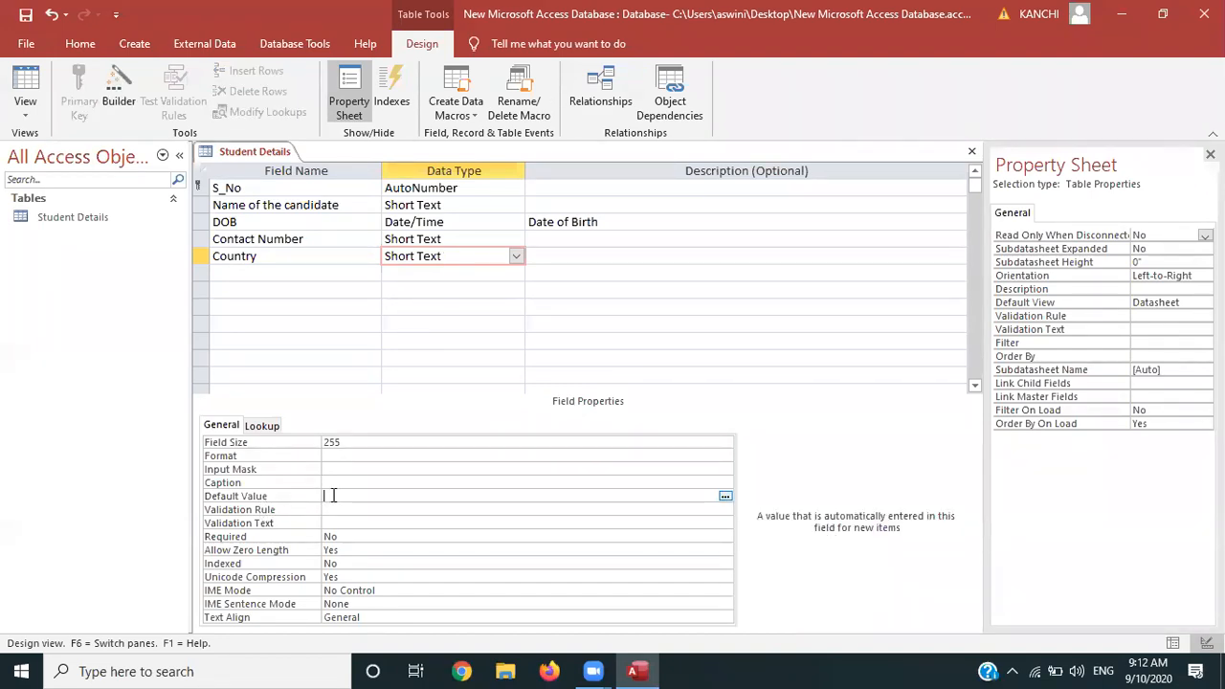
{"action": "type", "text": "INDIA"}
{"action": "left_click", "coordinate": [281, 277]}
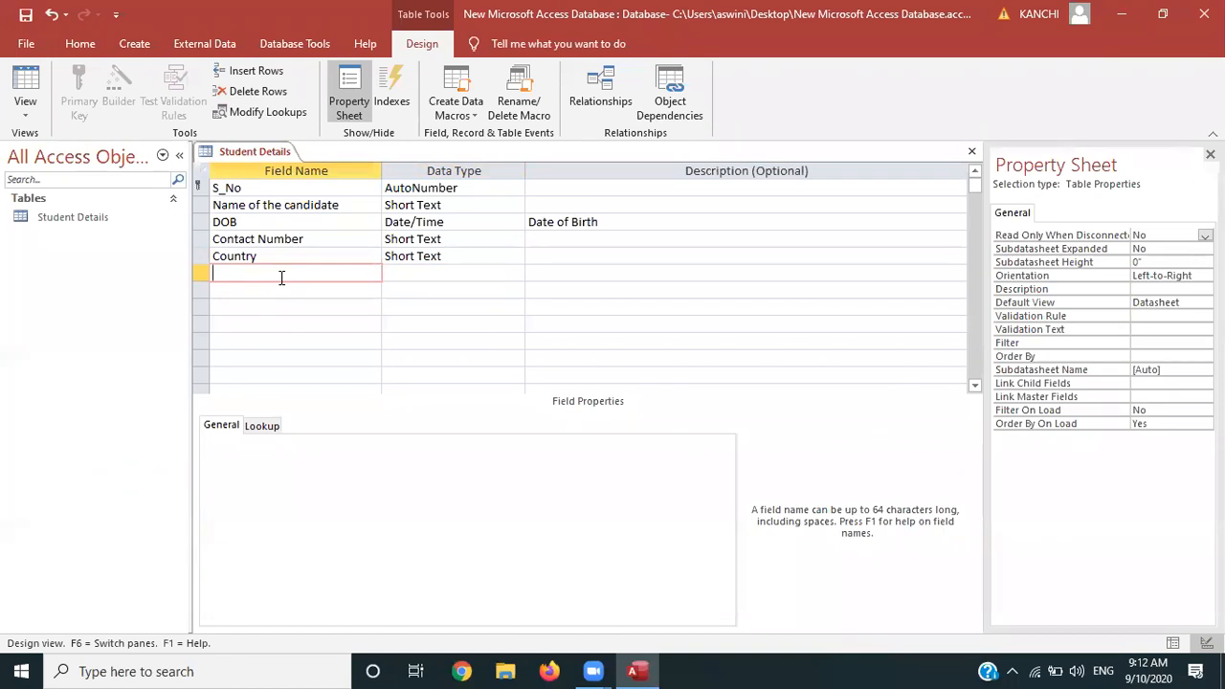
{"action": "left_click", "coordinate": [425, 258]}
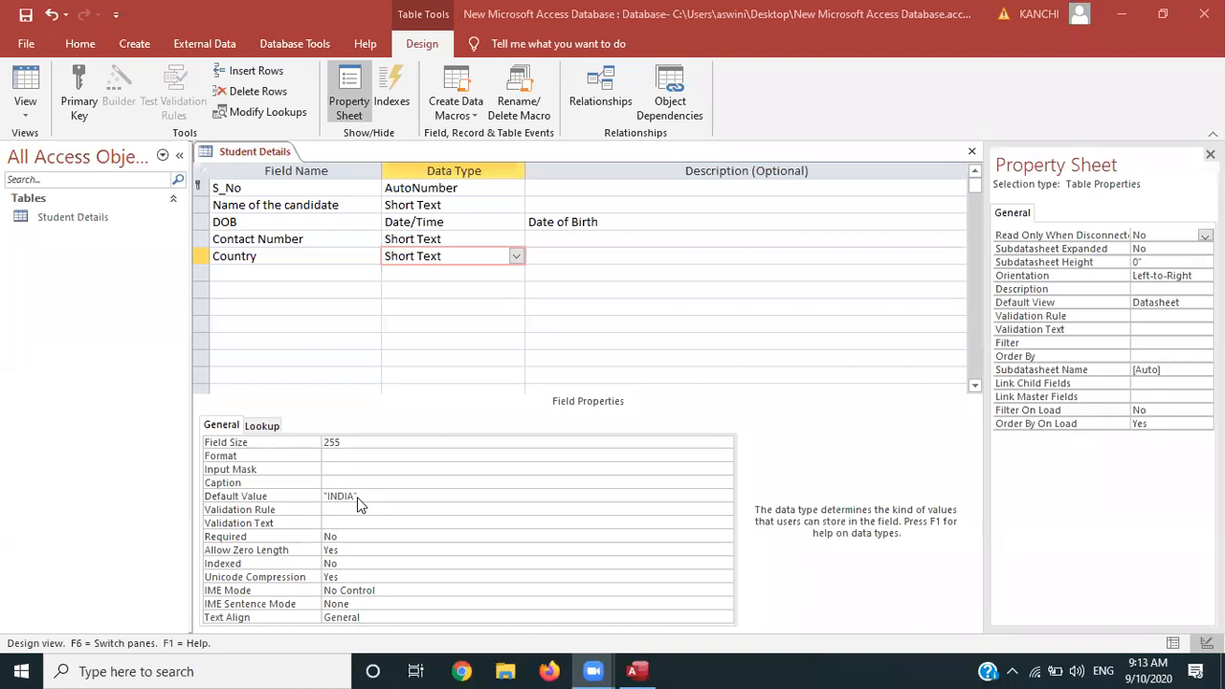
Start the Lookup Wizard for Country, choosing to type the values in manually
{"action": "left_click", "coordinate": [516, 256]}
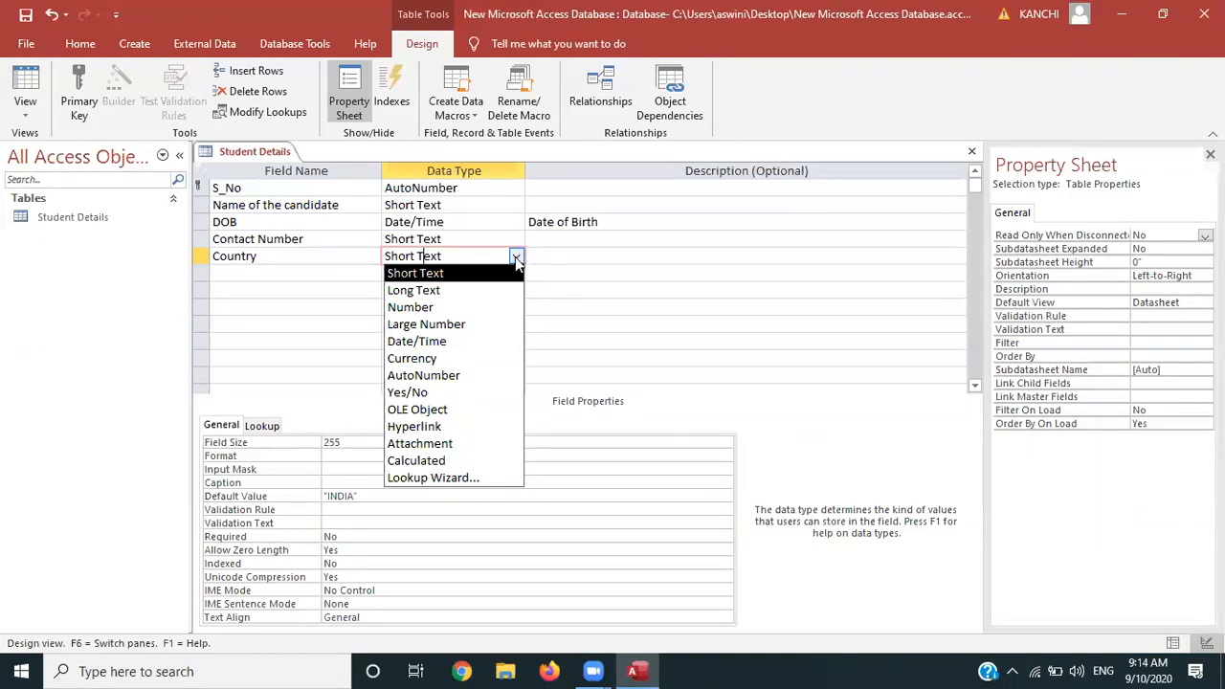
{"action": "left_click", "coordinate": [515, 257]}
{"action": "left_click", "coordinate": [515, 256]}
{"action": "left_click", "coordinate": [446, 477]}
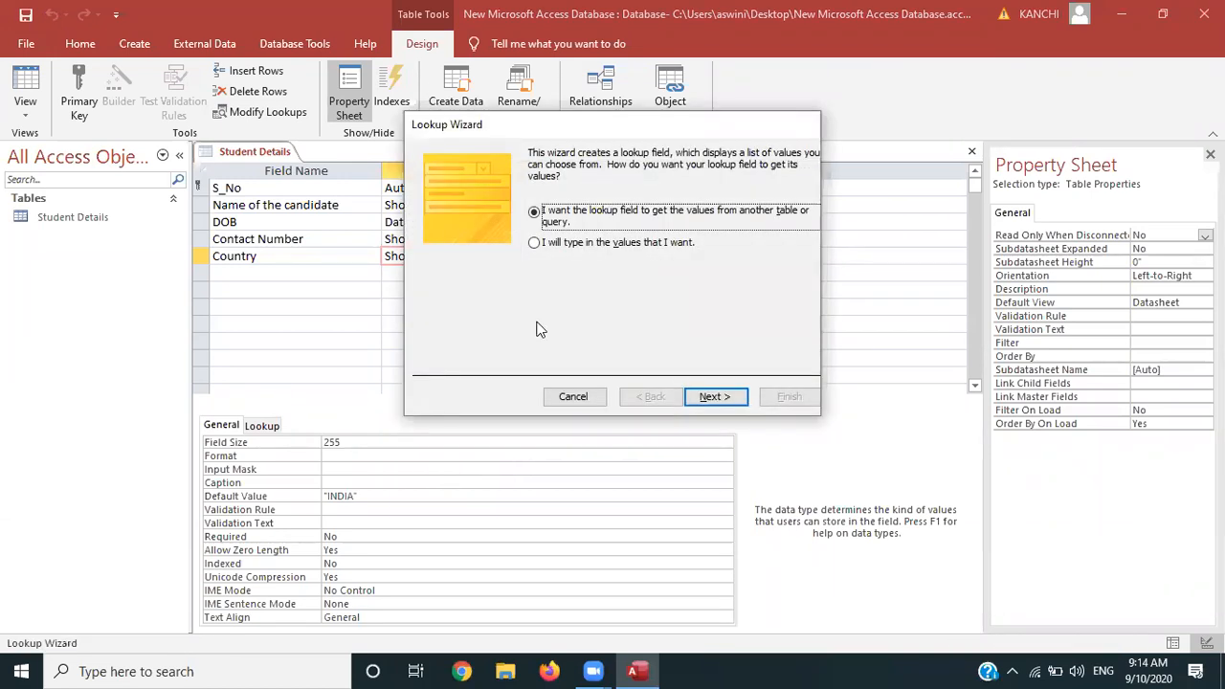
{"action": "left_click", "coordinate": [534, 243]}
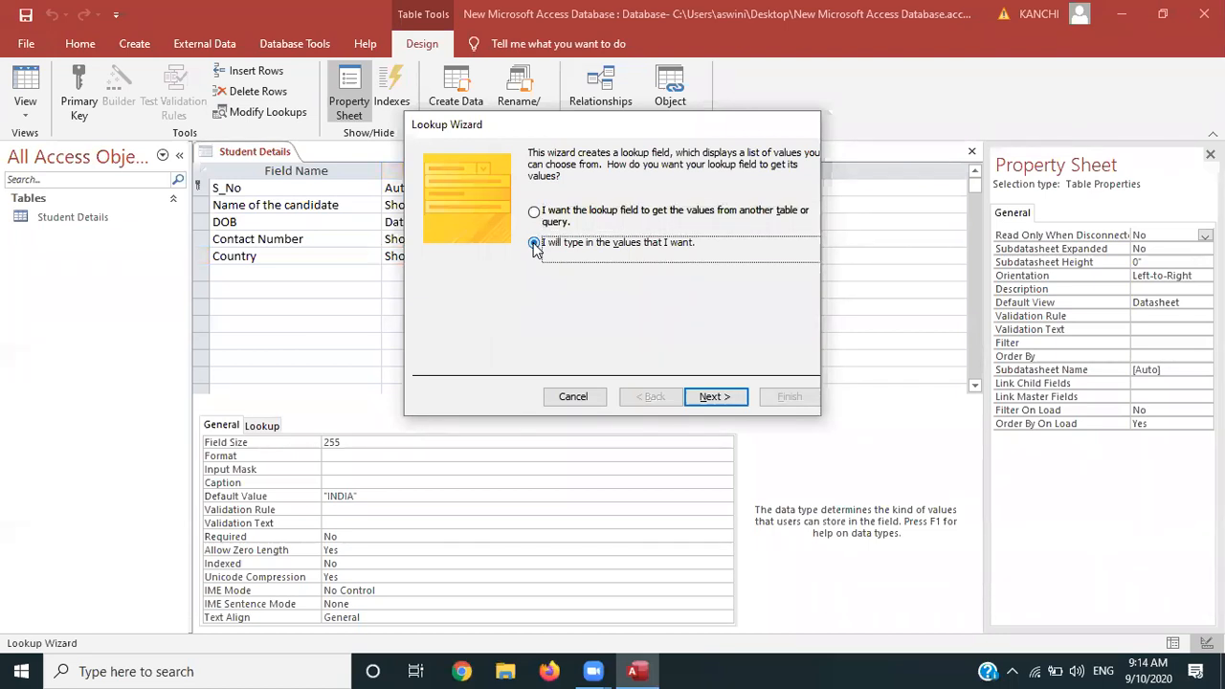
{"action": "left_click", "coordinate": [707, 399]}
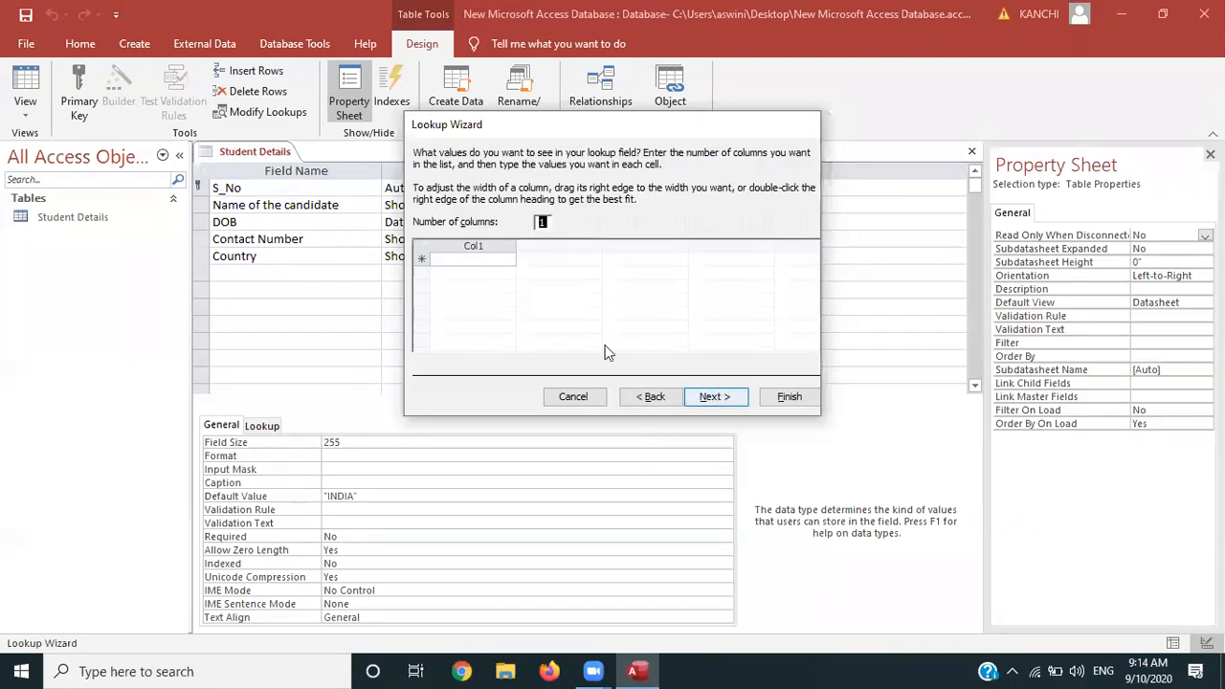
Enter INDIA, AMERICA, AFRICA, FRANCE and CHINA as lookup values and finish the wizard
{"action": "left_click", "coordinate": [487, 260]}
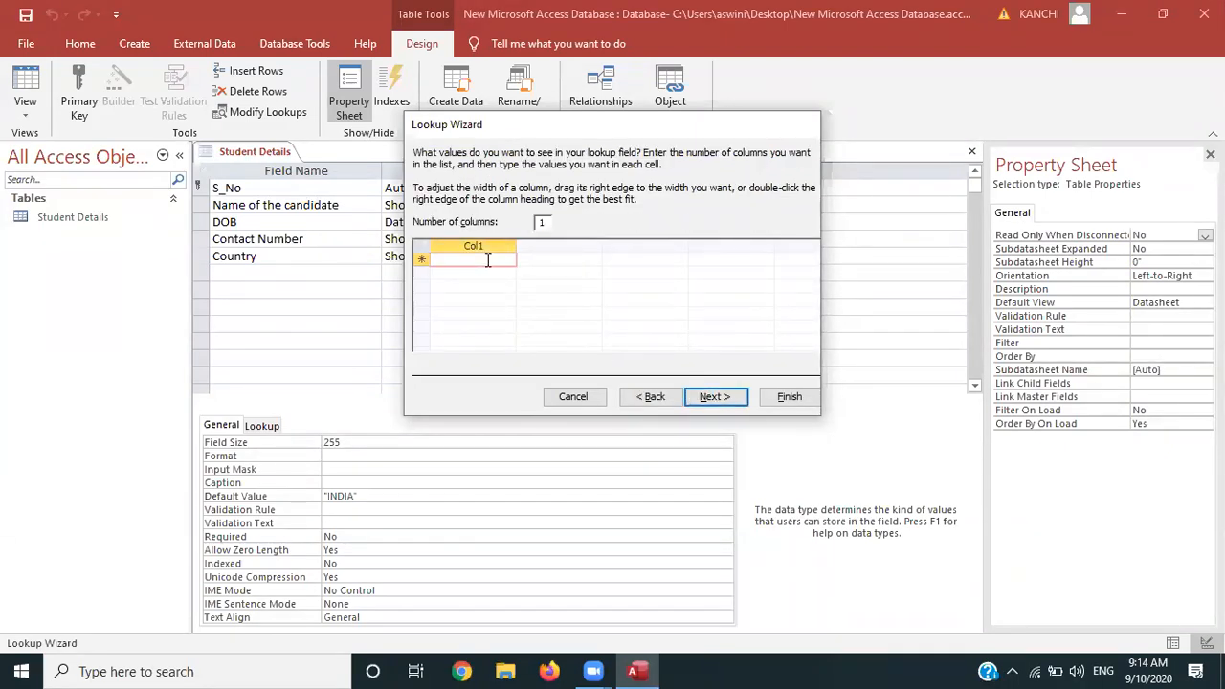
{"action": "key", "text": "Caps_Lock"}
{"action": "type", "text": "INDIA"}
{"action": "key", "text": "Return"}
{"action": "type", "text": "AMERICA"}
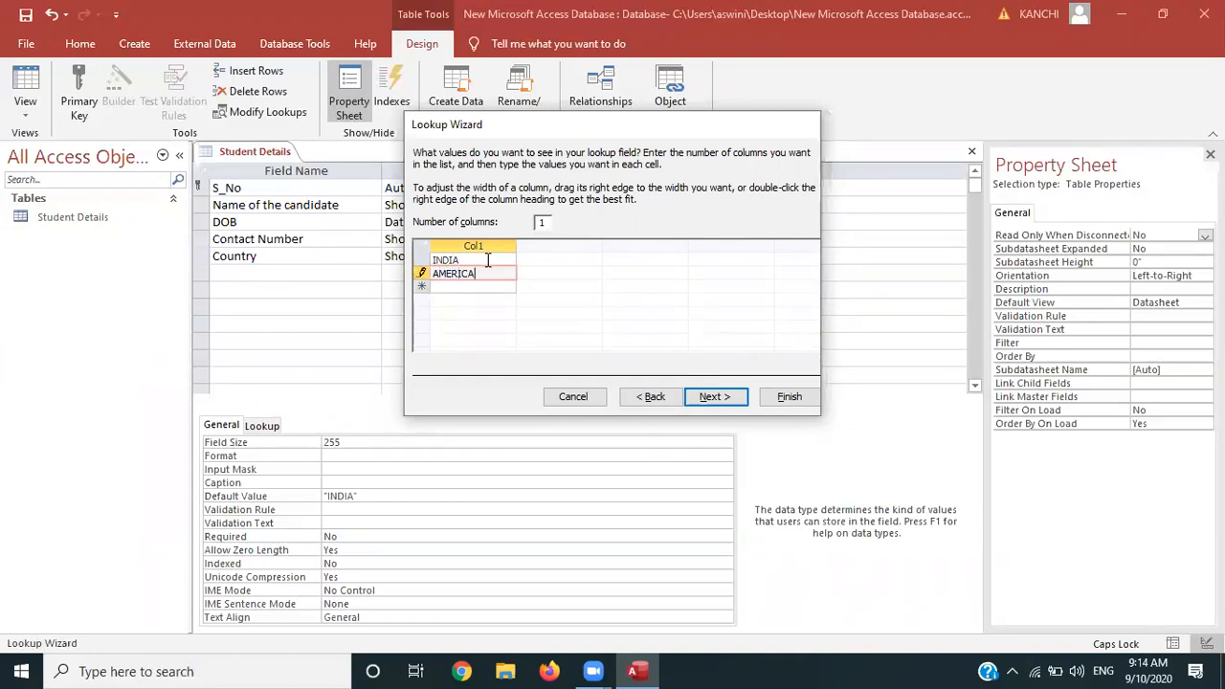
{"action": "key", "text": "Return"}
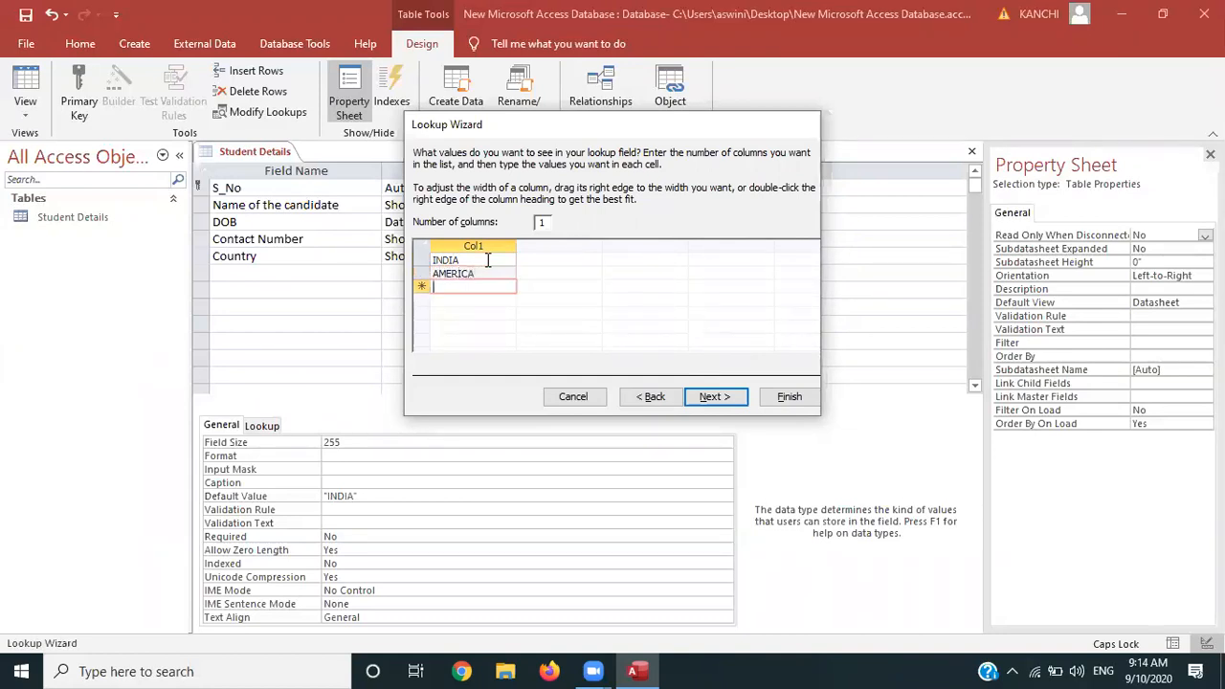
{"action": "type", "text": "AFRICA"}
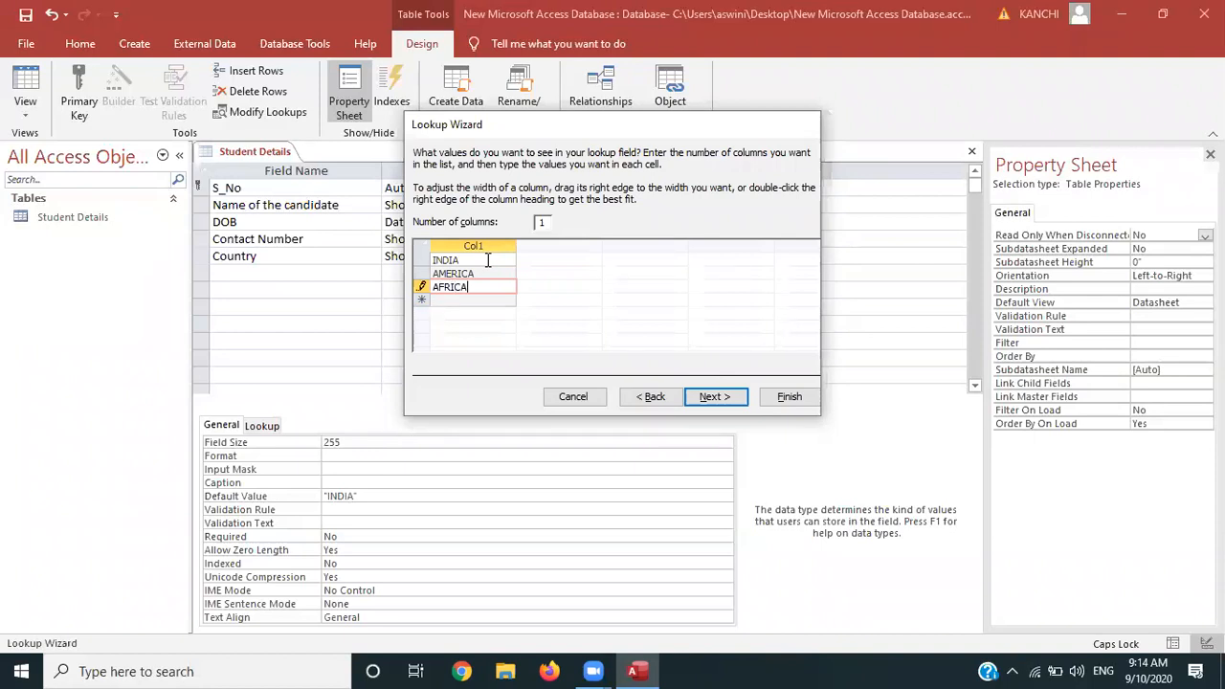
{"action": "key", "text": "Return"}
{"action": "type", "text": "FR"}
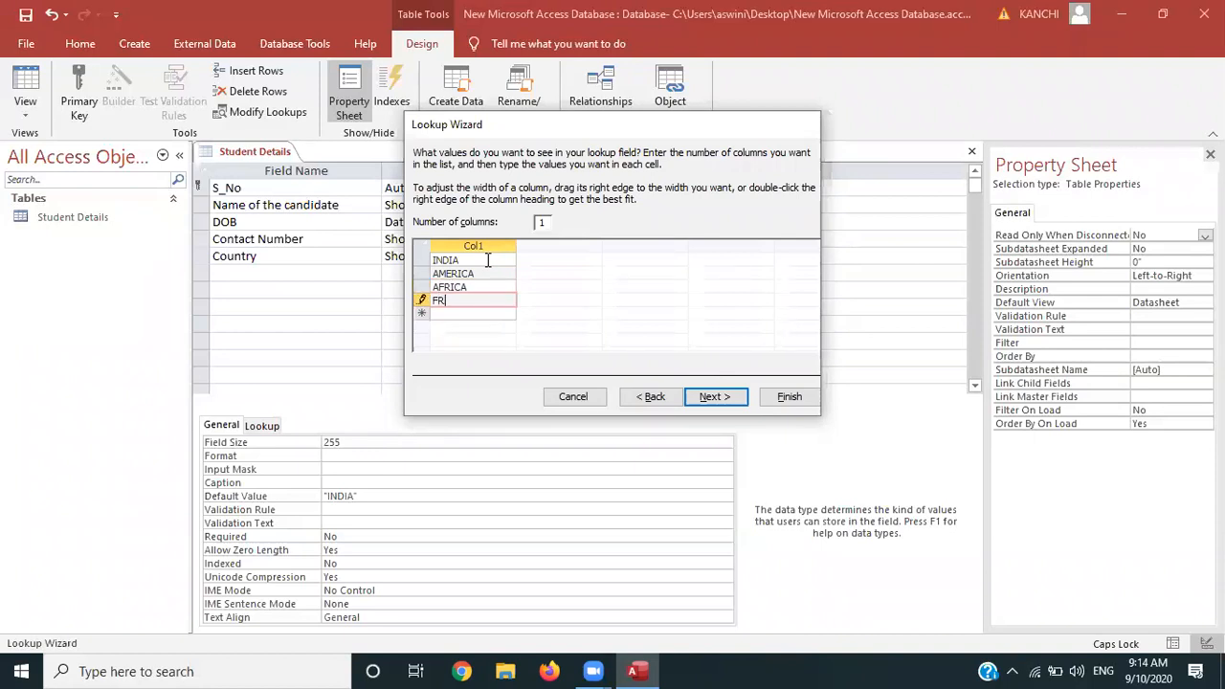
{"action": "type", "text": "ANCE"}
{"action": "key", "text": "Return"}
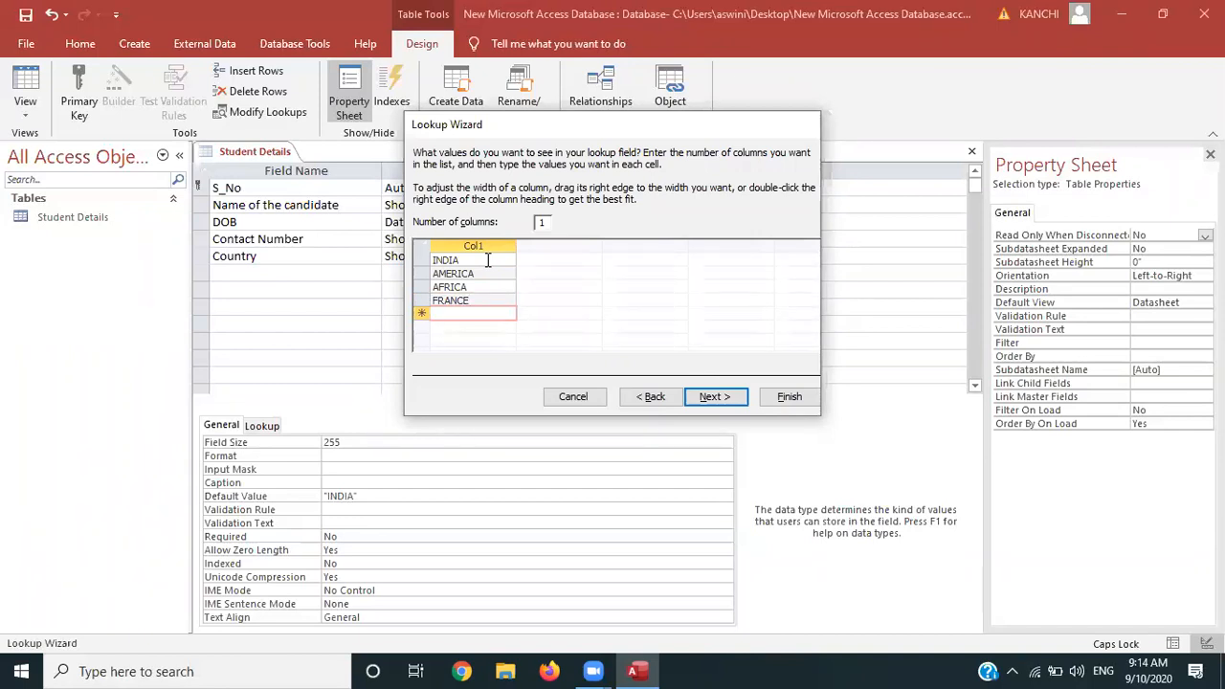
{"action": "type", "text": "CHINA"}
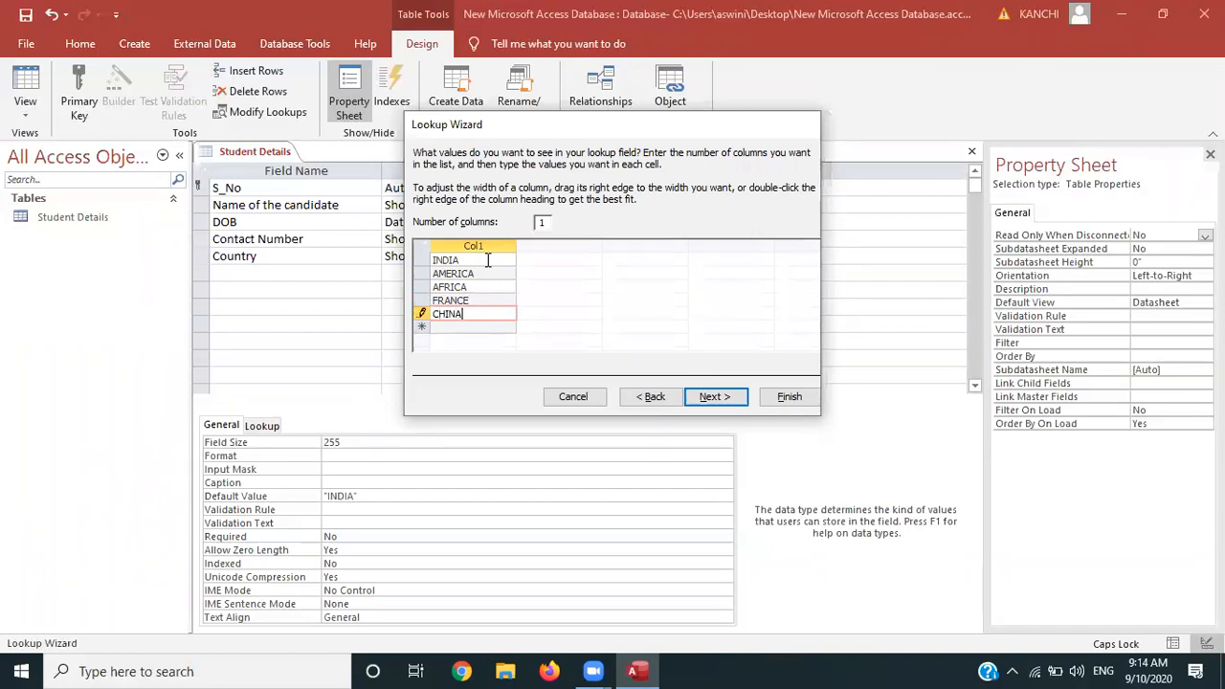
{"action": "left_click", "coordinate": [716, 398]}
{"action": "left_click", "coordinate": [790, 398]}
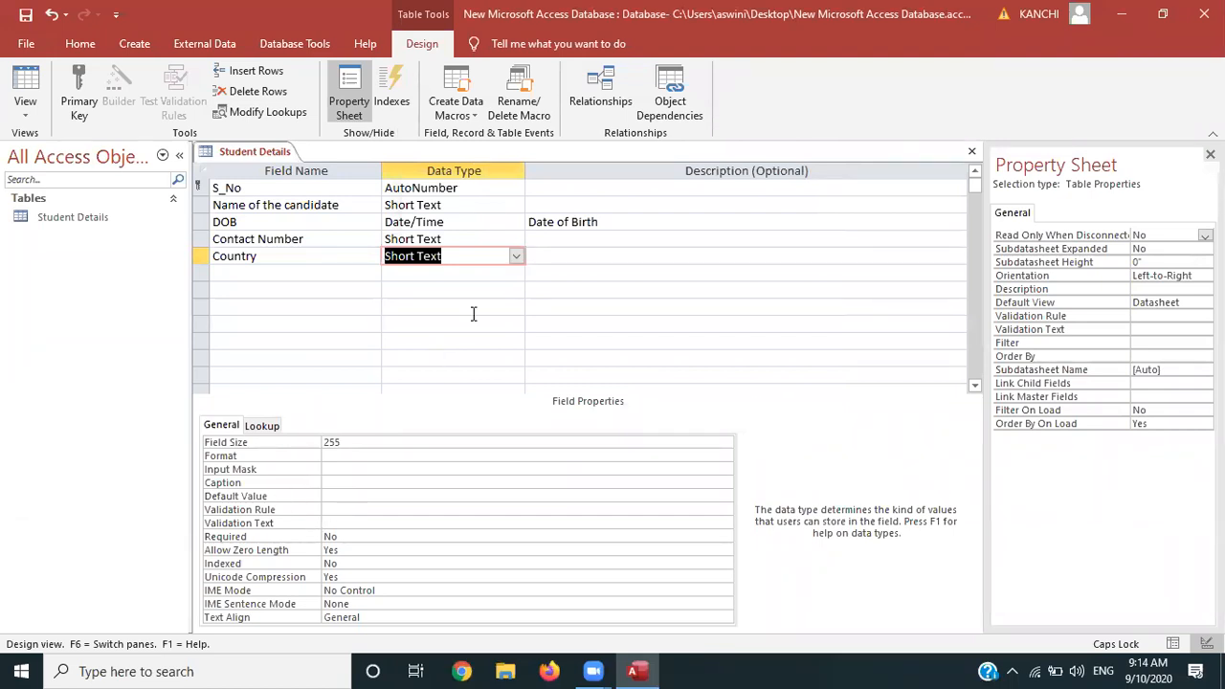
Add a field named Photo below Country and set its data type to Attachment
{"action": "left_click", "coordinate": [227, 271]}
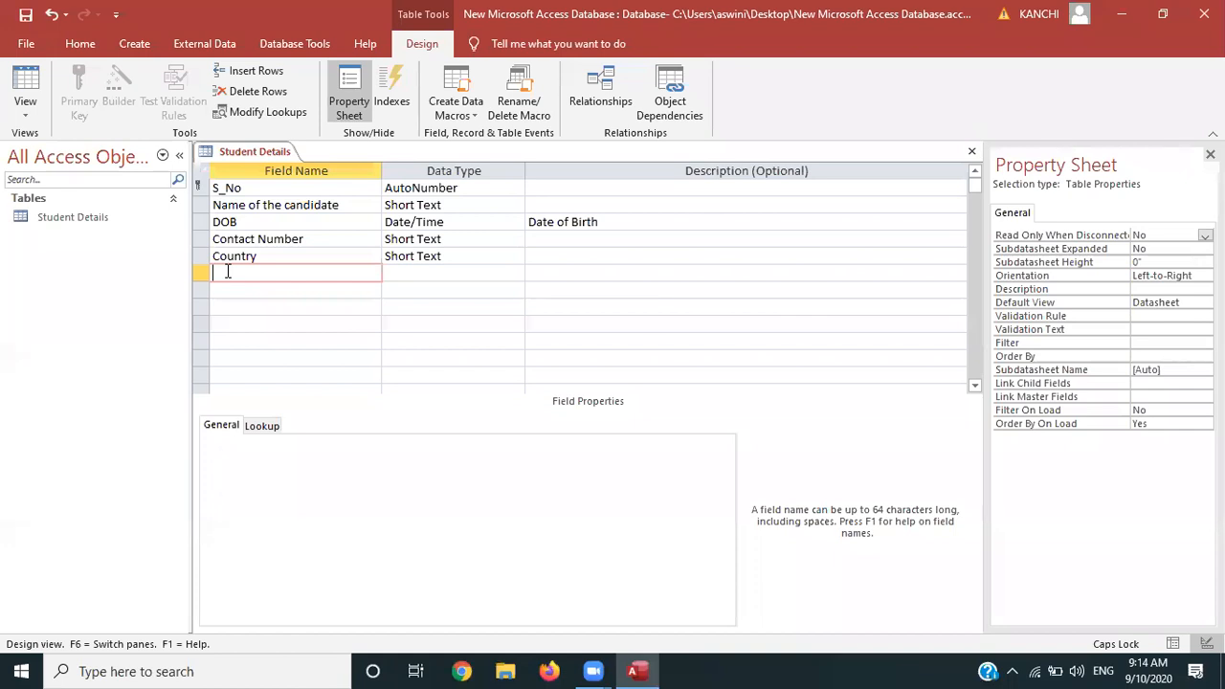
{"action": "type", "text": "PHOTO"}
{"action": "key", "text": "BackSpace"}
{"action": "key", "text": "BackSpace"}
{"action": "key", "text": "BackSpace"}
{"action": "key", "text": "BackSpace"}
{"action": "key", "text": "Caps_Lock"}
{"action": "type", "text": "hoto"}
{"action": "left_click", "coordinate": [408, 272]}
{"action": "left_click", "coordinate": [515, 275]}
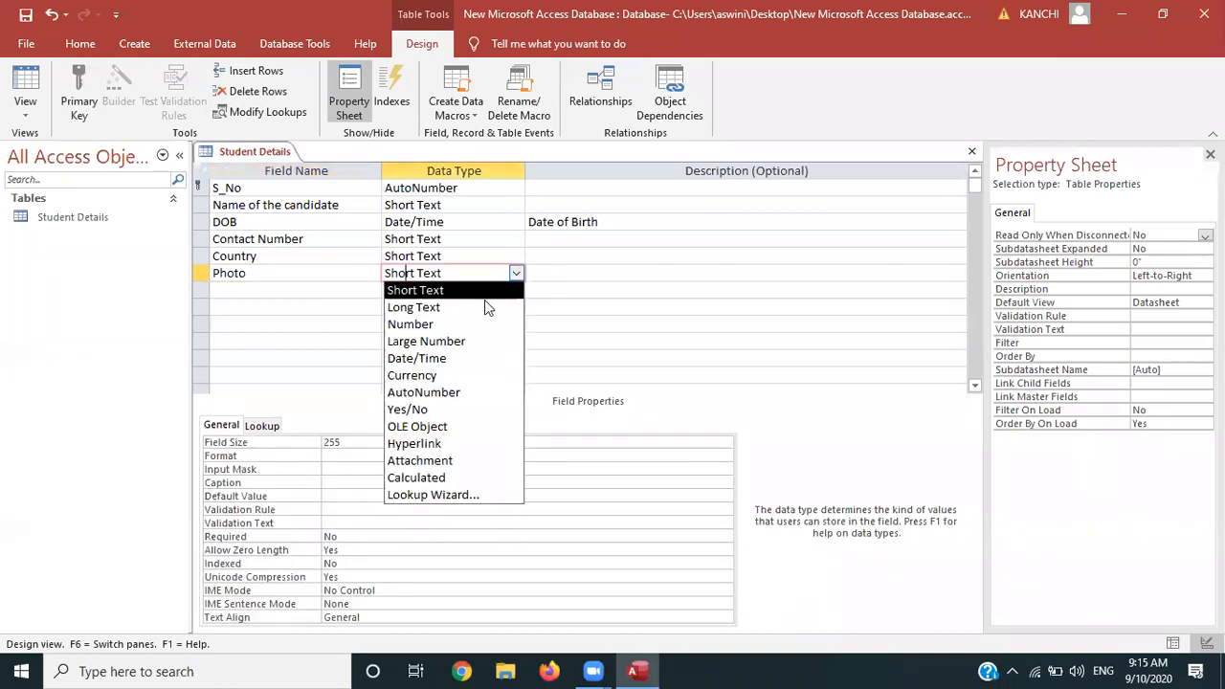
{"action": "left_click", "coordinate": [431, 461]}
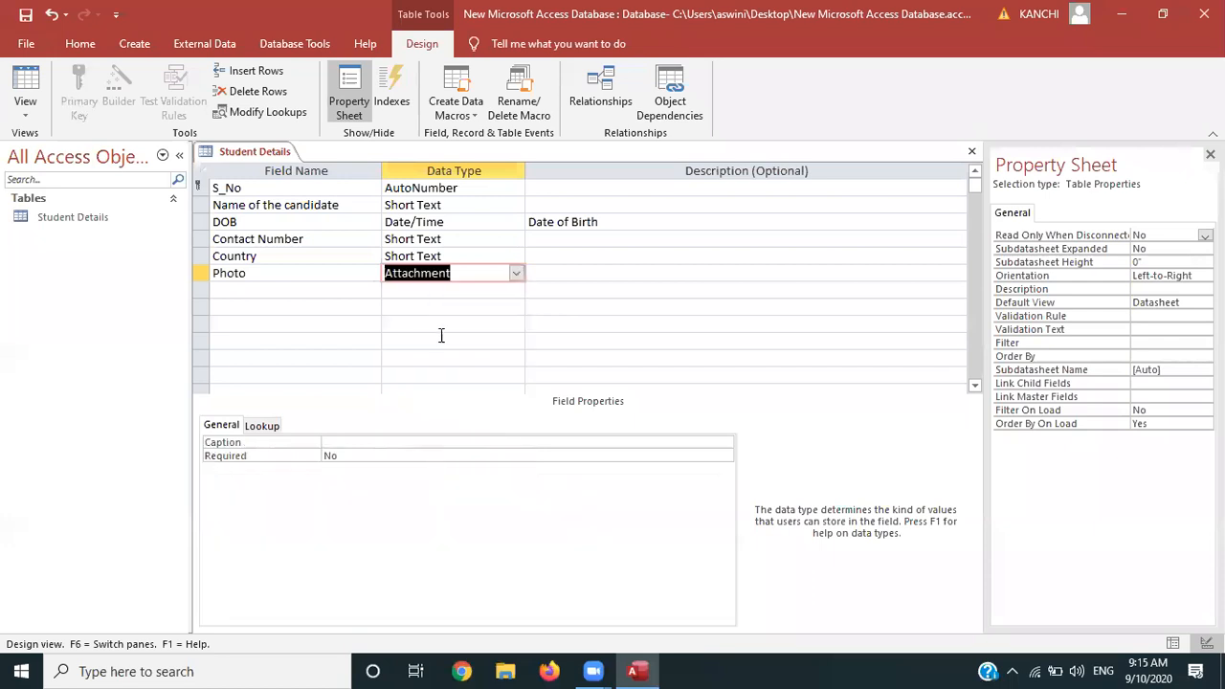
Switch Student Details to Datasheet View, saving the table when prompted
{"action": "left_click", "coordinate": [307, 289]}
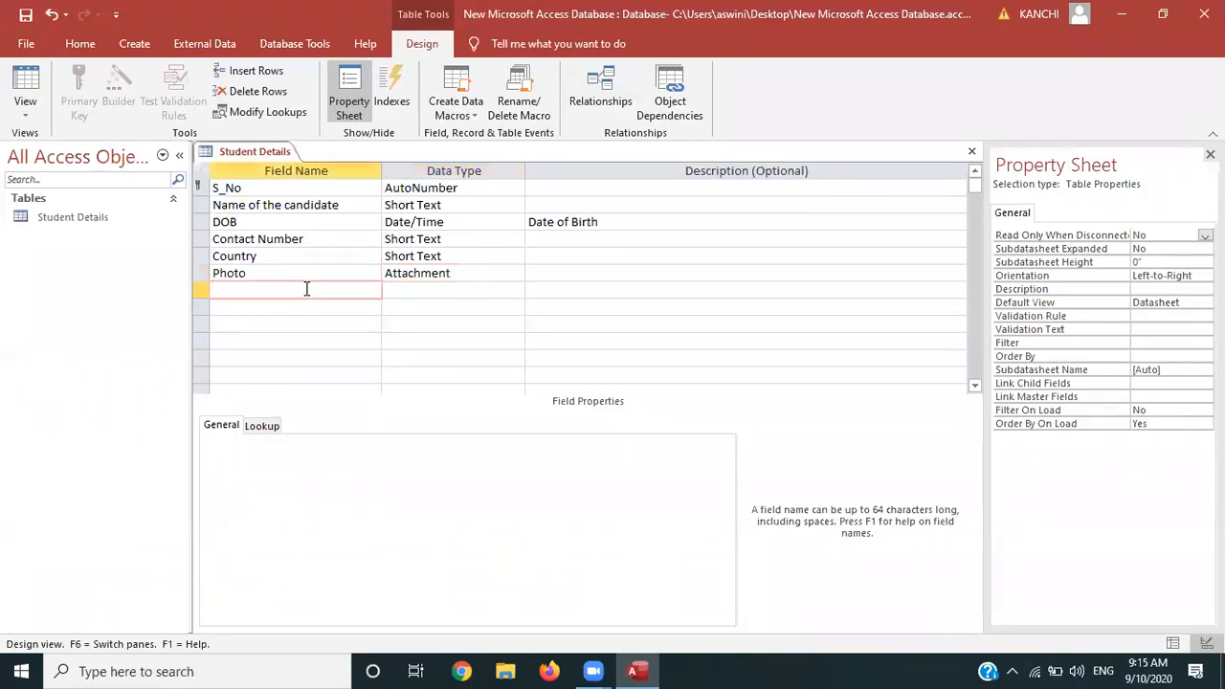
{"action": "left_click", "coordinate": [23, 107]}
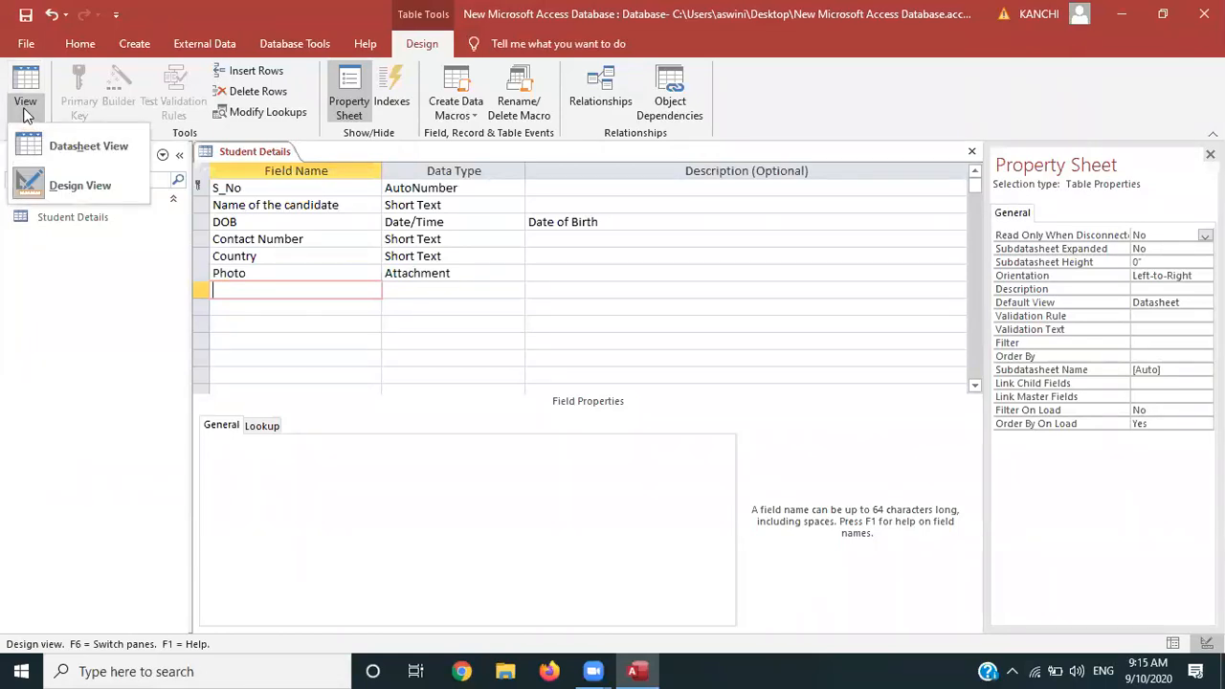
{"action": "left_click", "coordinate": [26, 108]}
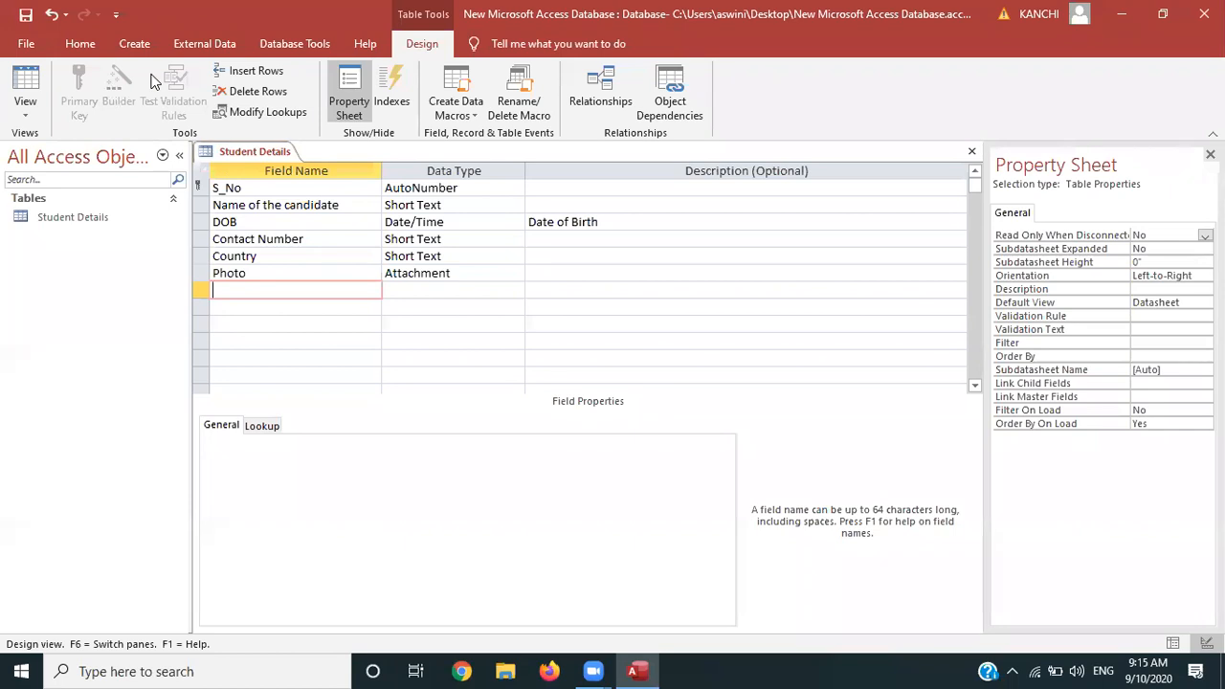
{"action": "left_click", "coordinate": [35, 115]}
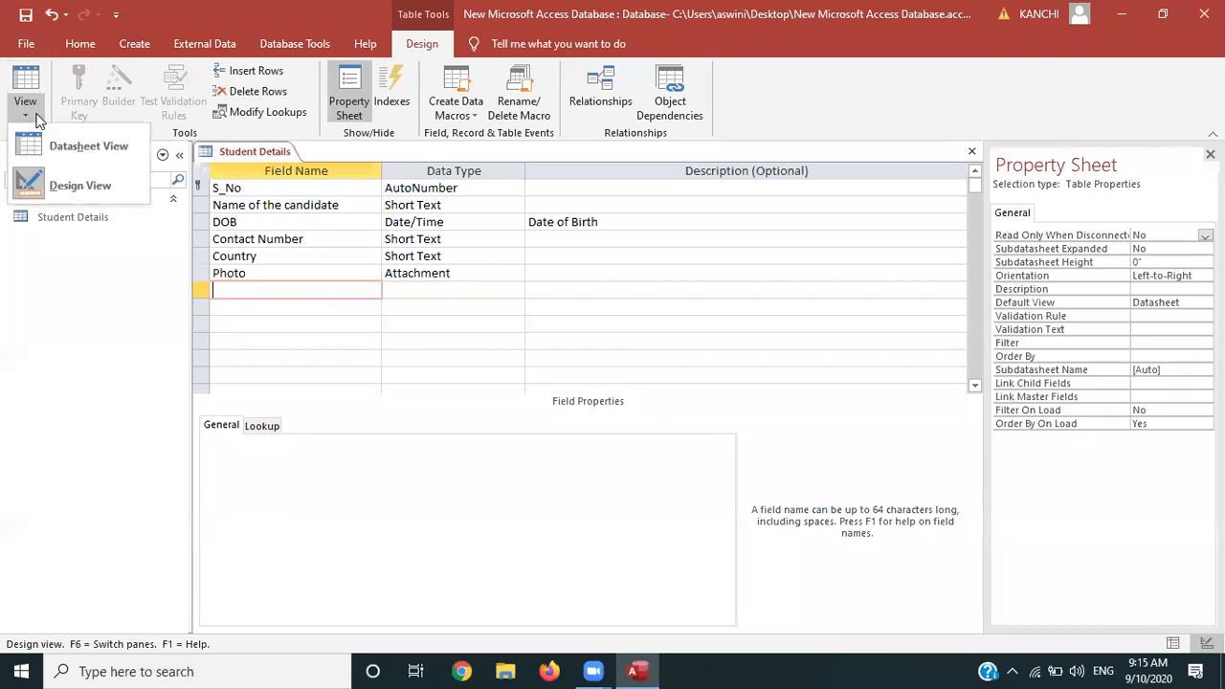
{"action": "left_click", "coordinate": [77, 139]}
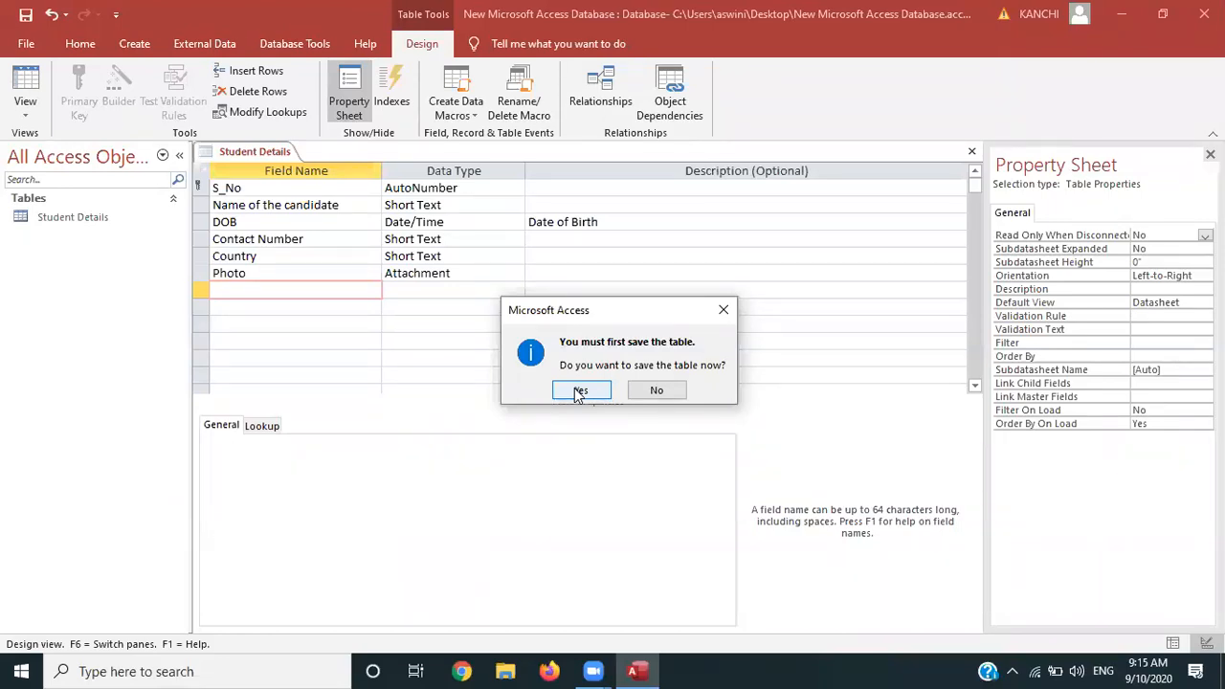
{"action": "left_click", "coordinate": [580, 390]}
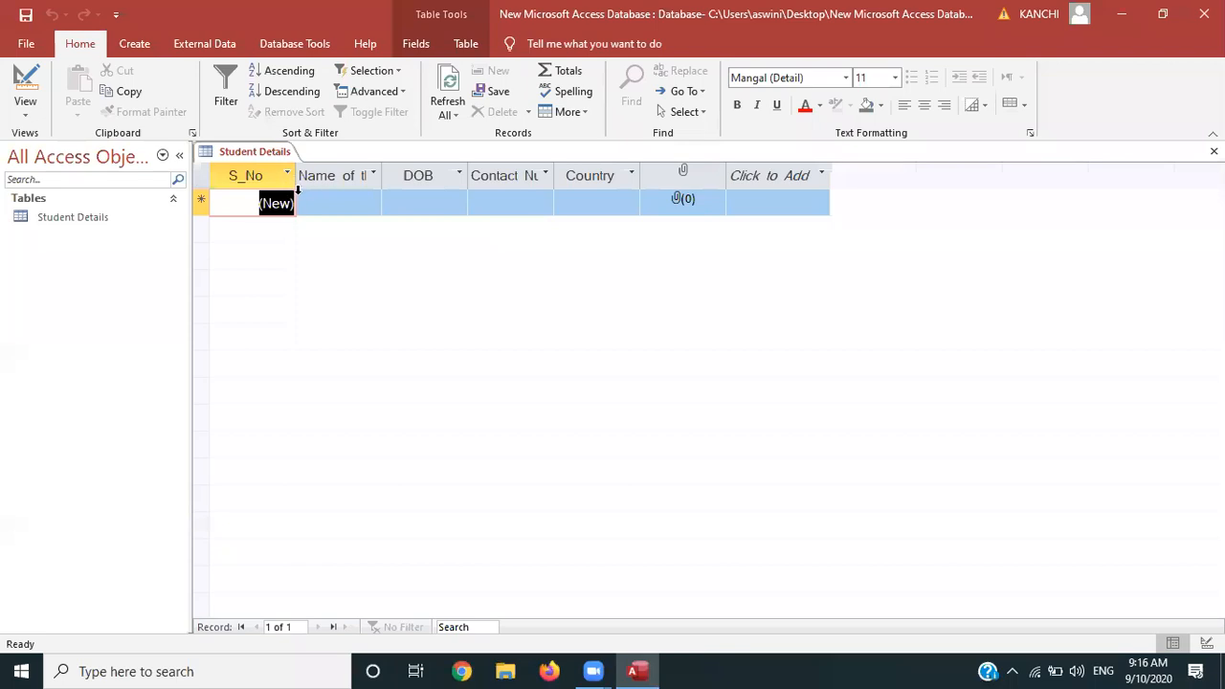
Auto-fit the Name of the candidate and Contact Number columns, then enter the first student's name
{"action": "double_click", "coordinate": [383, 173]}
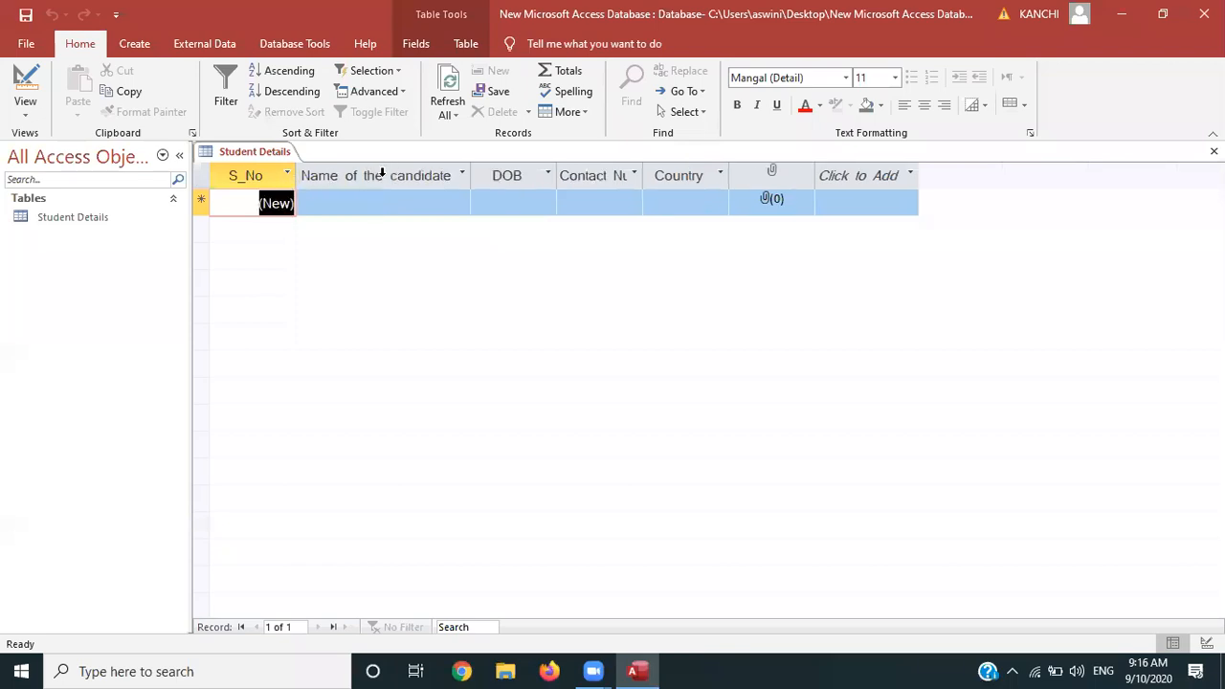
{"action": "double_click", "coordinate": [643, 175]}
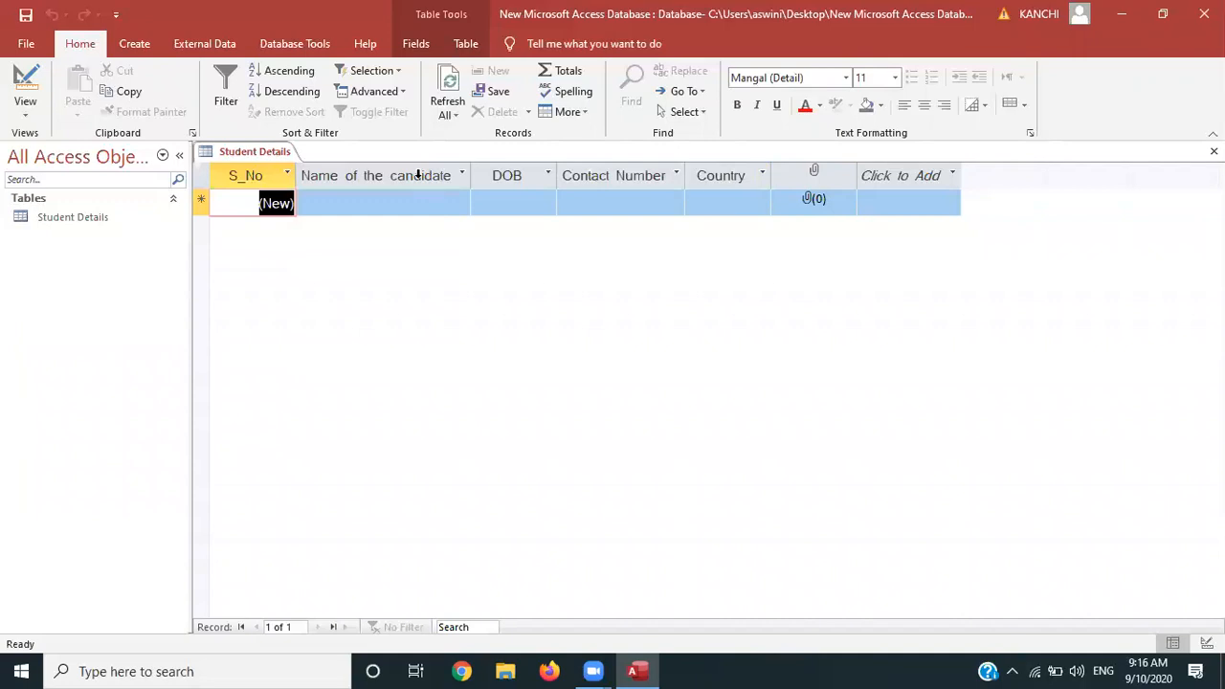
{"action": "left_click", "coordinate": [343, 203]}
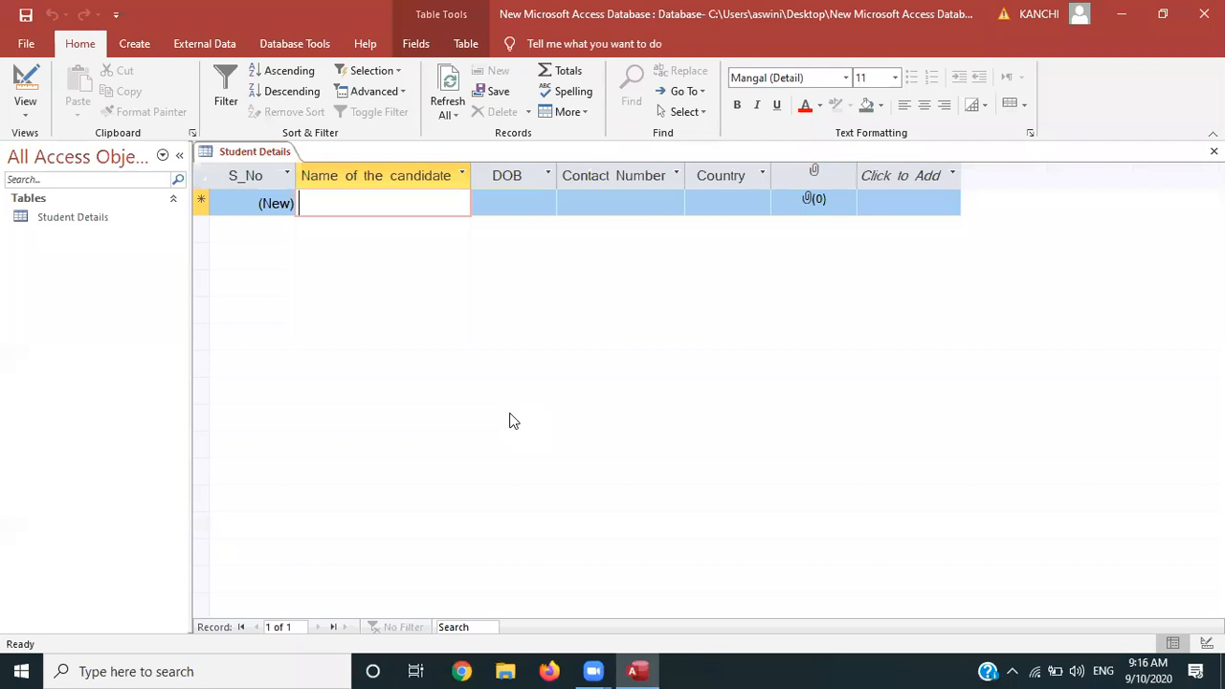
{"action": "type", "text": "r"}
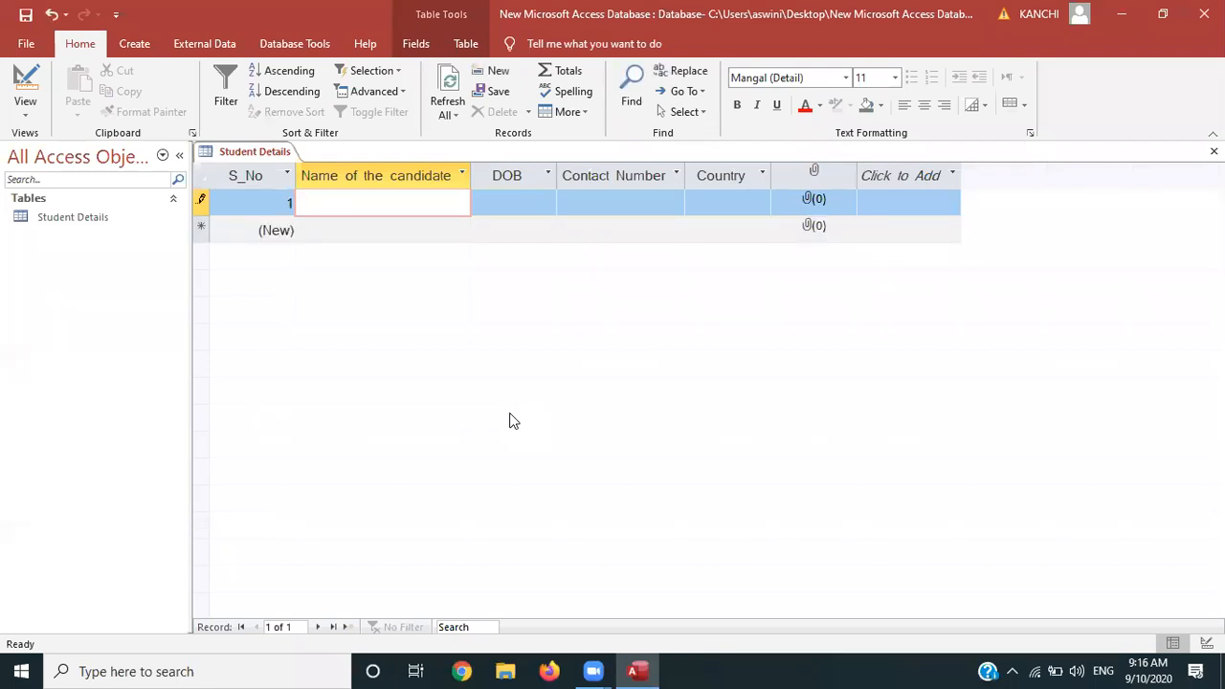
{"action": "key", "text": "Tab"}
Enter day 05 in record 1's DOB and dismiss the input mask error
{"action": "left_click", "coordinate": [482, 201]}
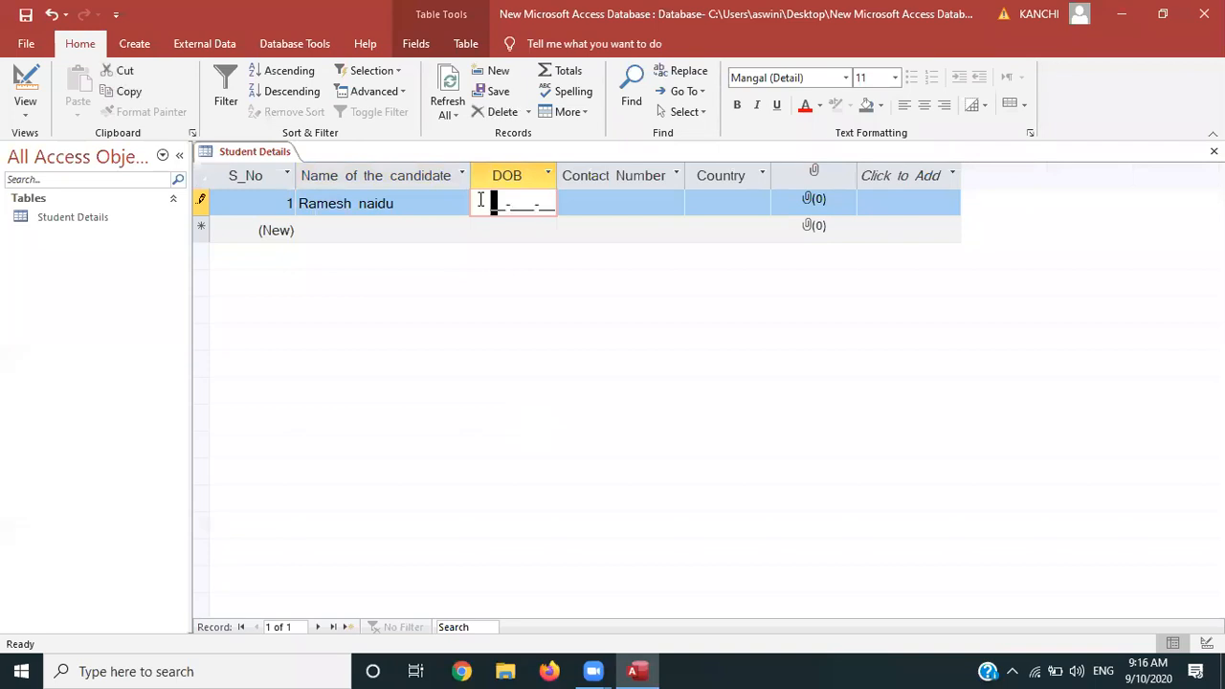
{"action": "type", "text": "05-___-__"}
{"action": "left_click", "coordinate": [525, 203]}
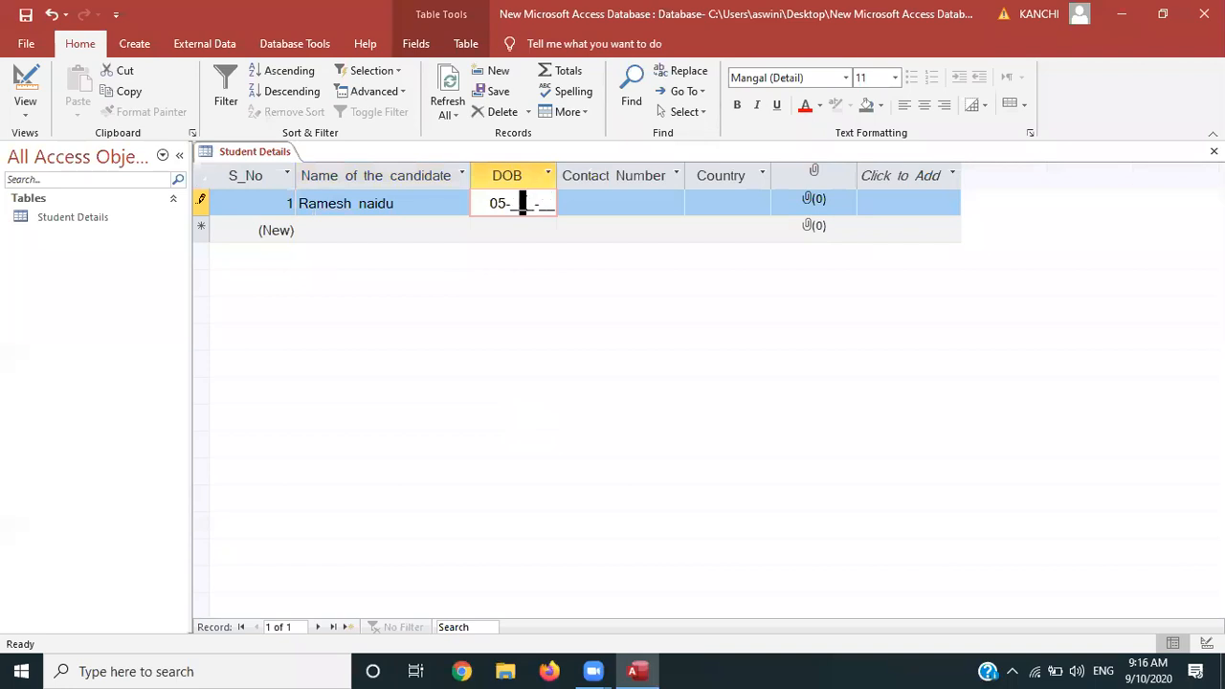
{"action": "left_click", "coordinate": [515, 203]}
{"action": "left_click", "coordinate": [551, 175]}
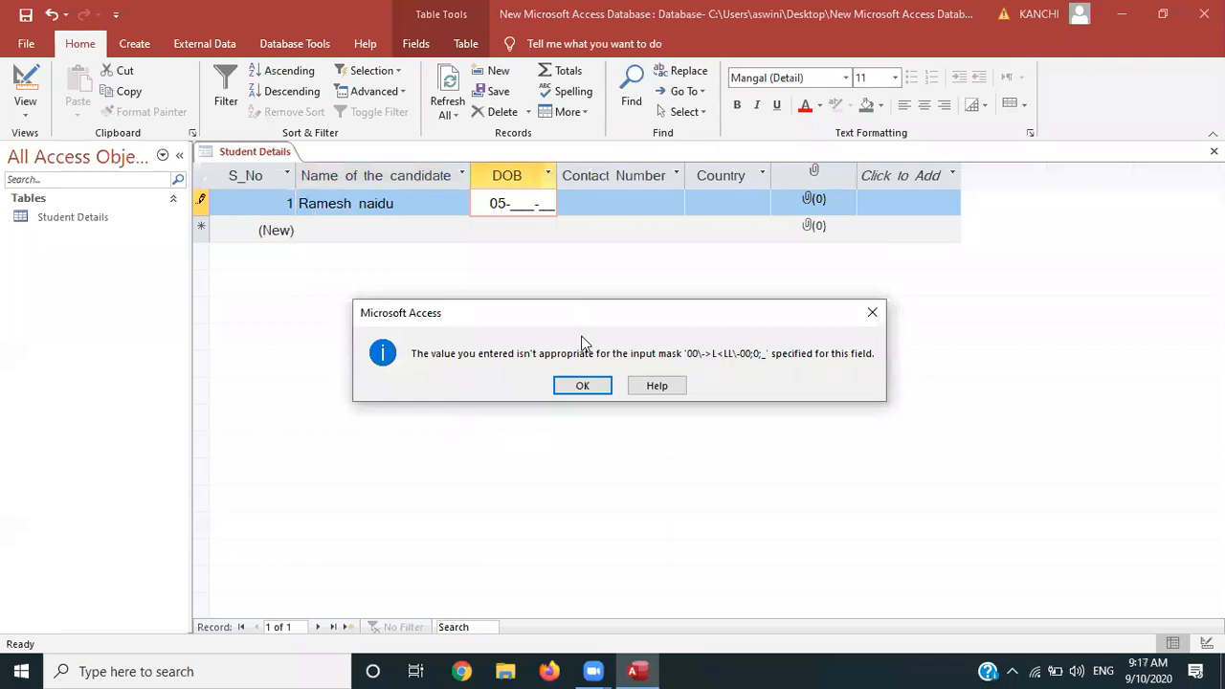
{"action": "left_click", "coordinate": [871, 320]}
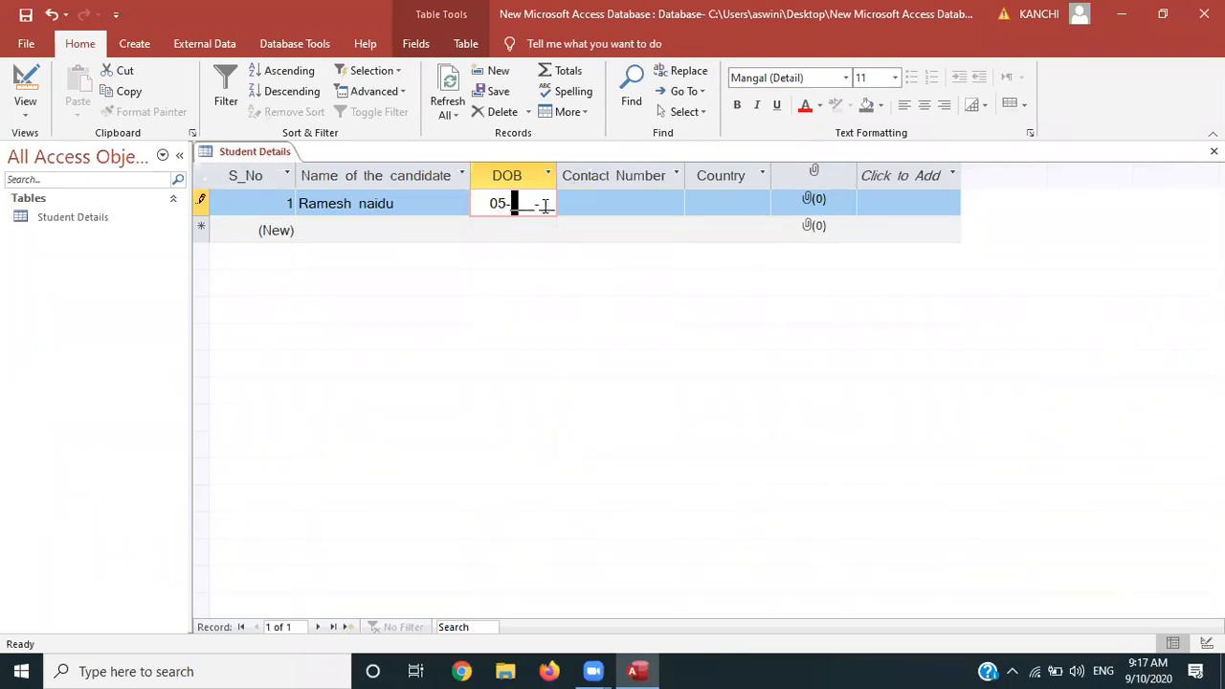
Finish record 1 with DOB Sep-89, the student's contact number and Country AMERICA
{"action": "type", "text": "Sep-89"}
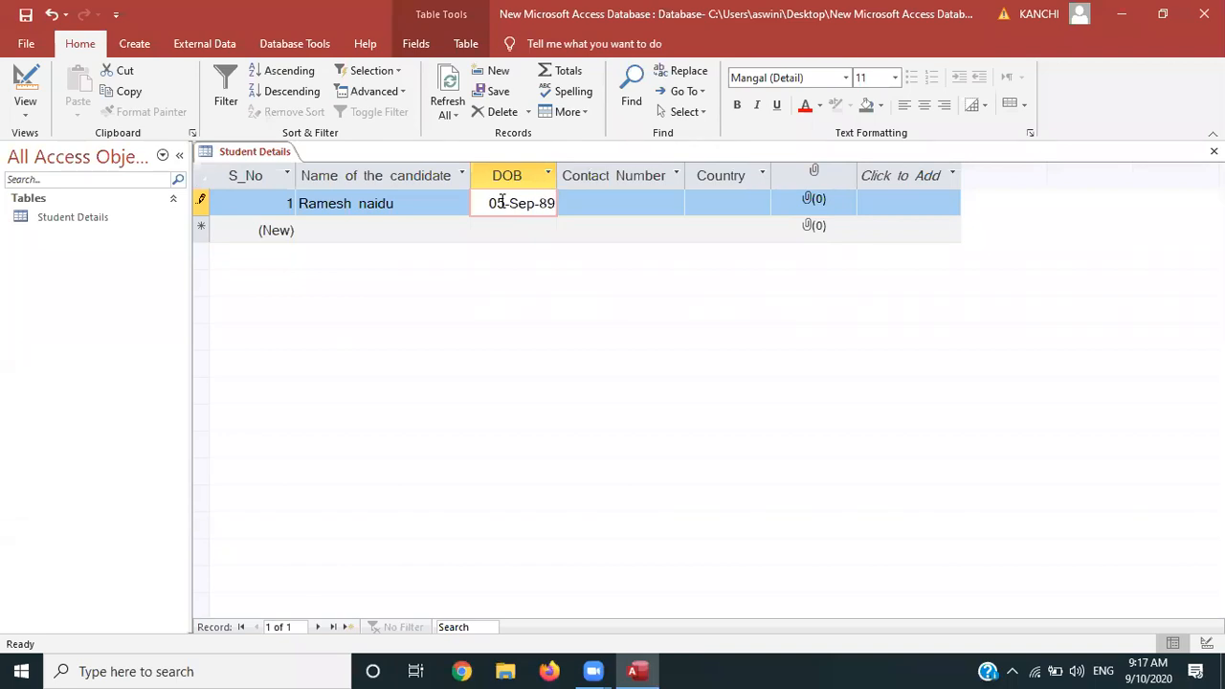
{"action": "left_click", "coordinate": [572, 203]}
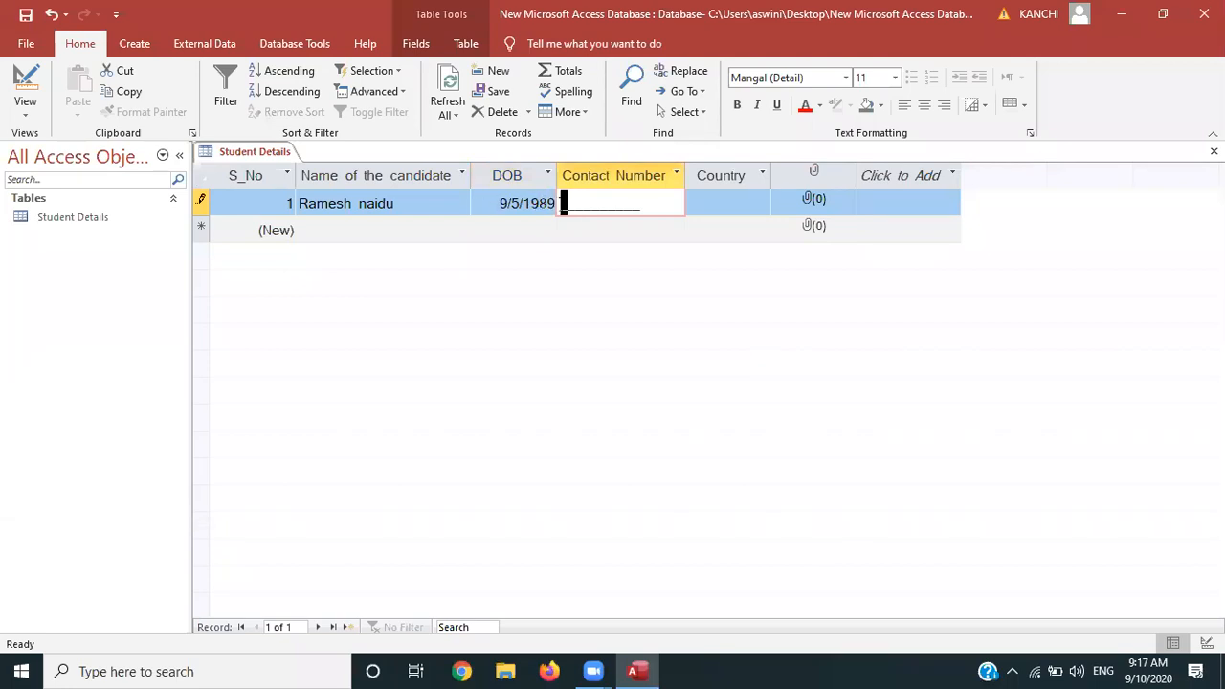
{"action": "left_click", "coordinate": [716, 202]}
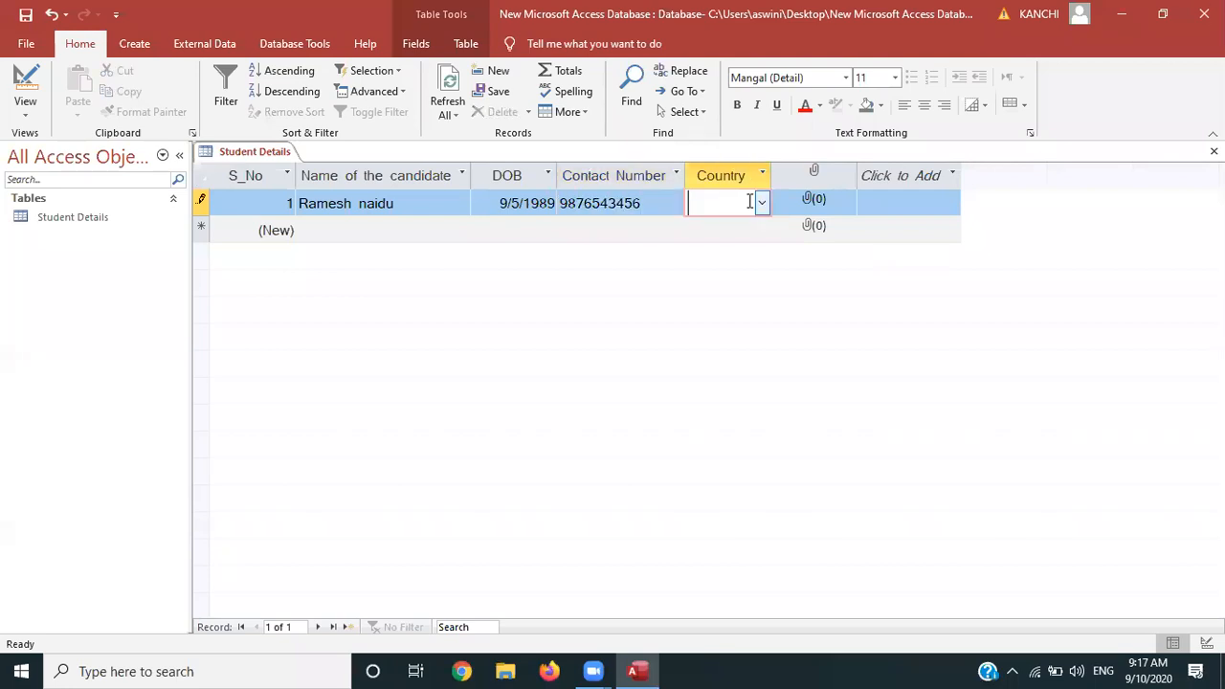
{"action": "left_click", "coordinate": [763, 203]}
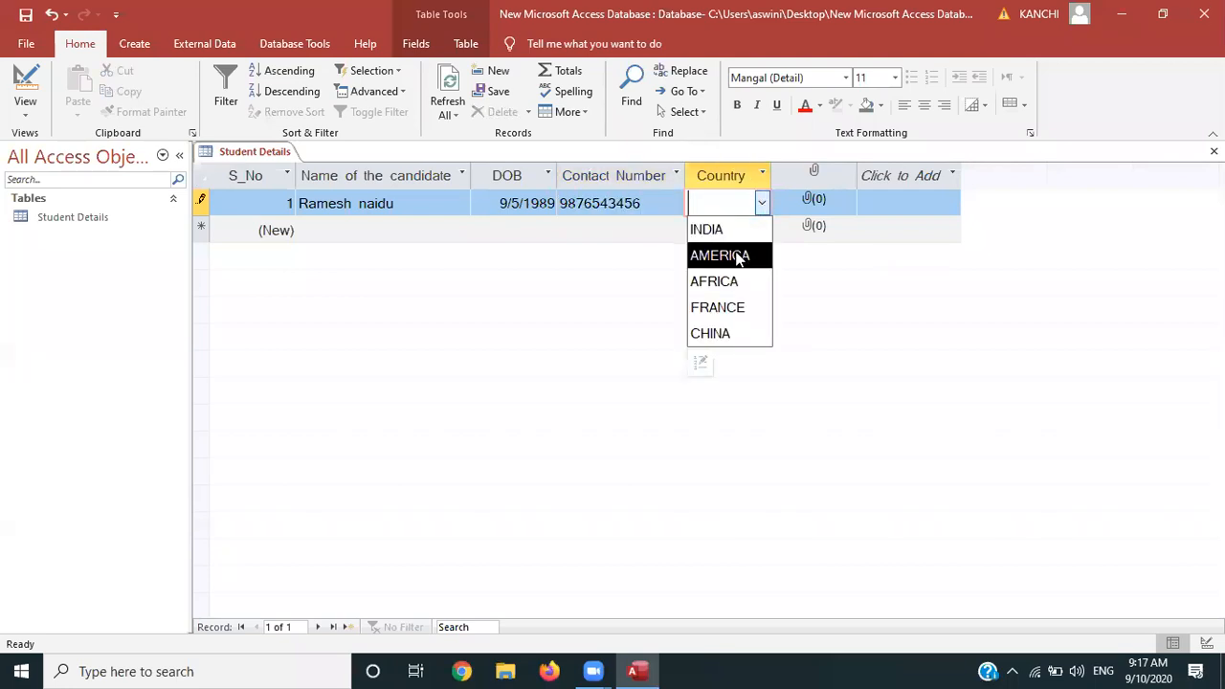
{"action": "left_click", "coordinate": [745, 253]}
{"action": "left_click", "coordinate": [819, 198]}
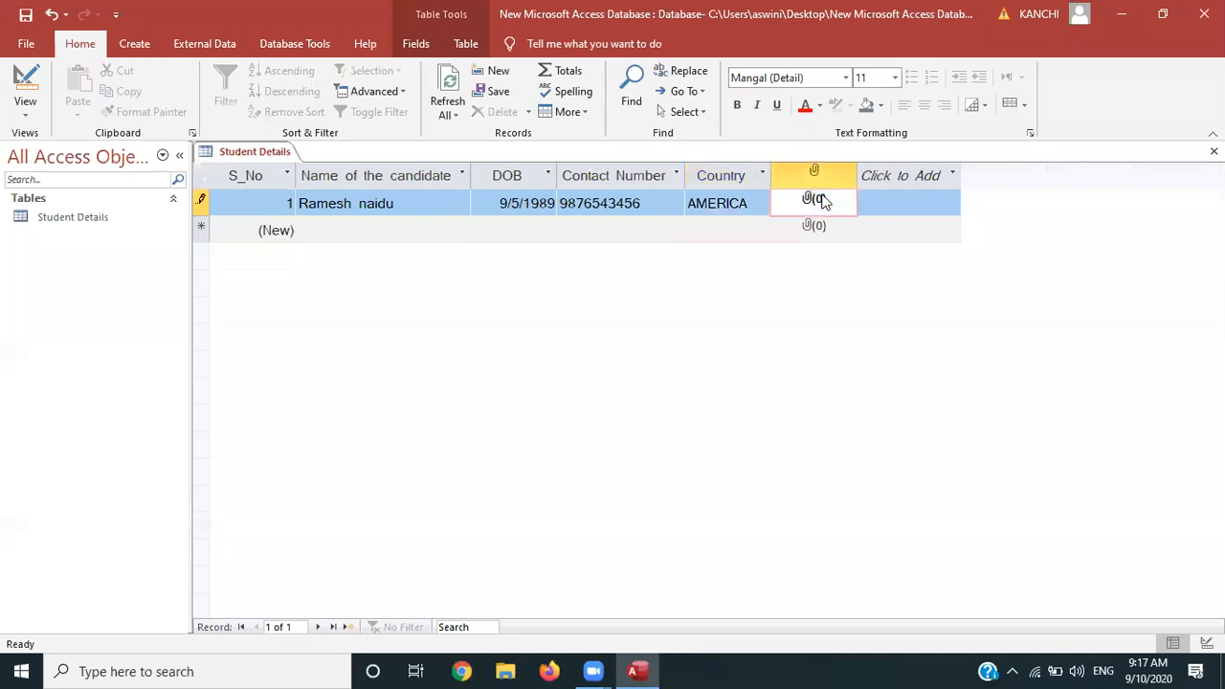
Open the Attachments dialog for the first record's attachment field
{"action": "double_click", "coordinate": [816, 203]}
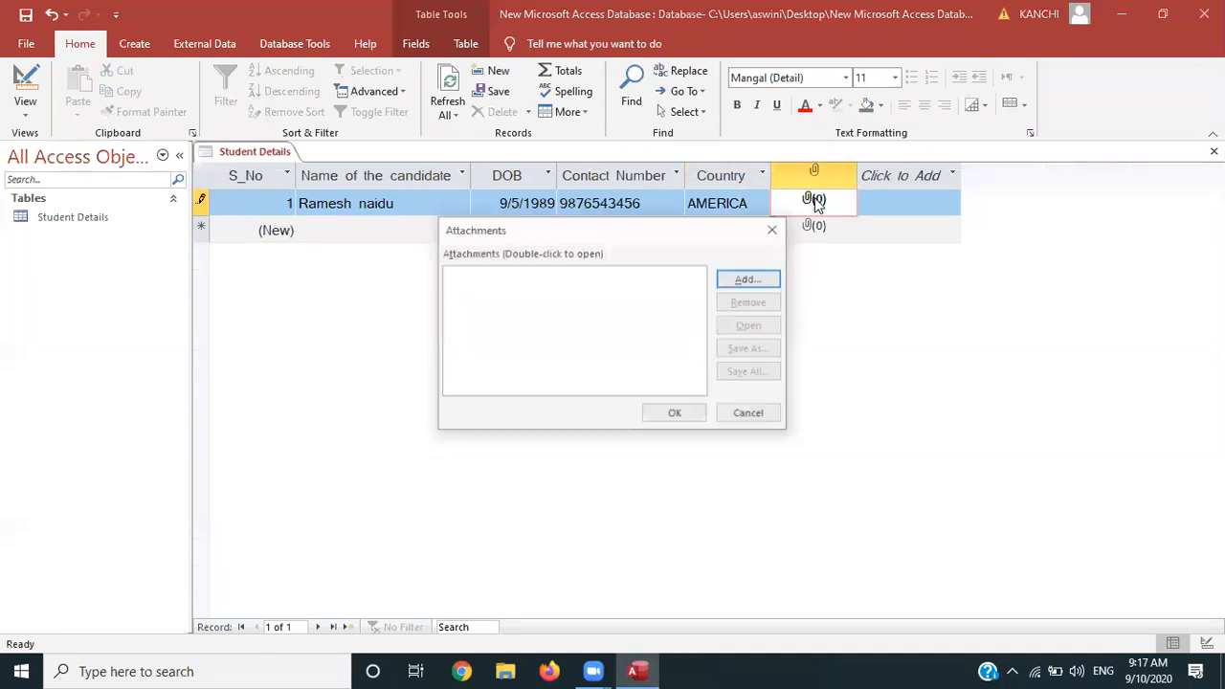
{"action": "left_click", "coordinate": [774, 229]}
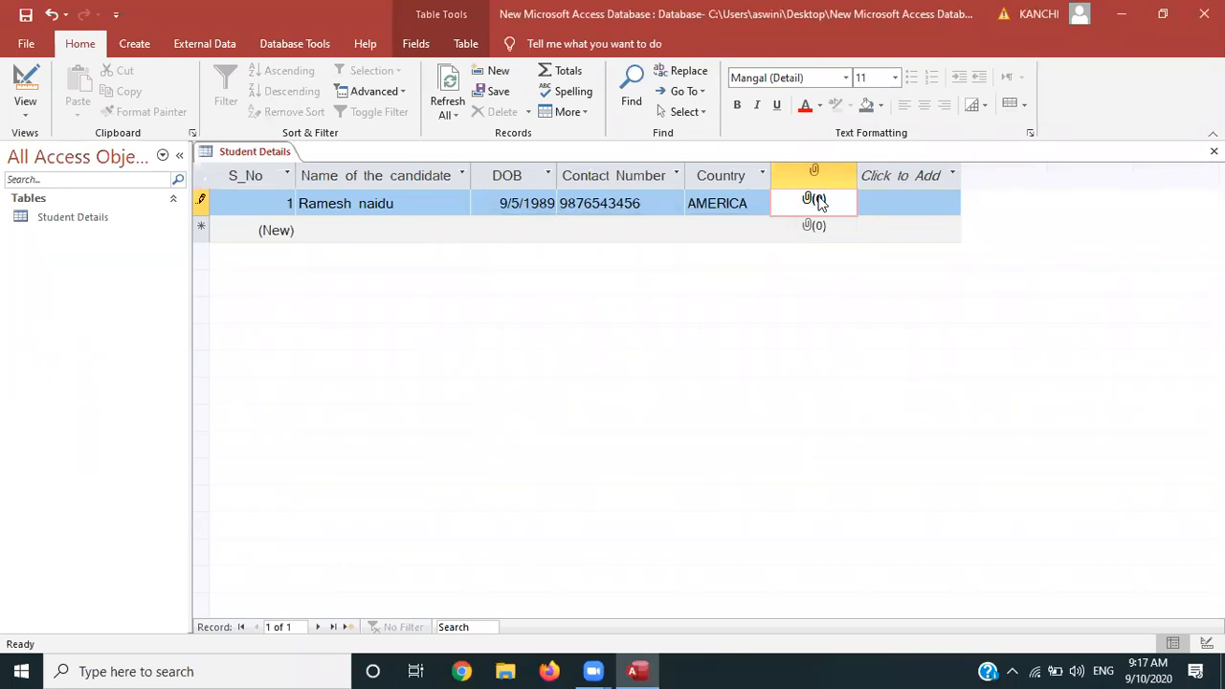
{"action": "left_click", "coordinate": [719, 203]}
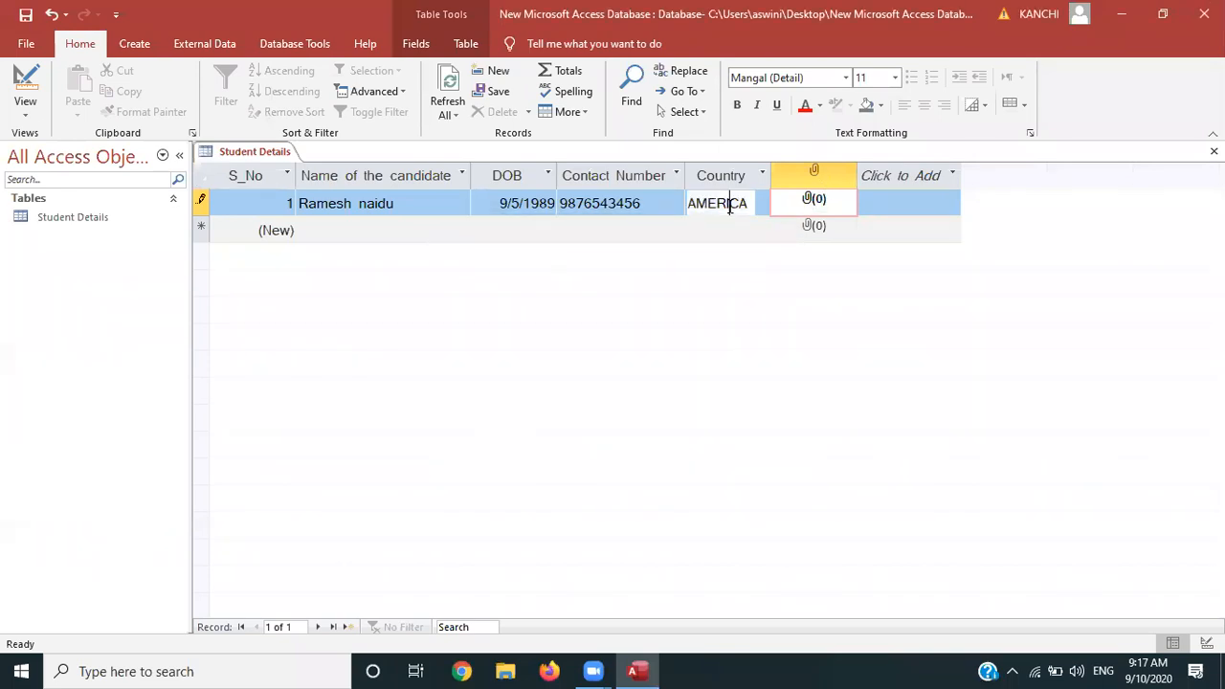
{"action": "left_click", "coordinate": [800, 201]}
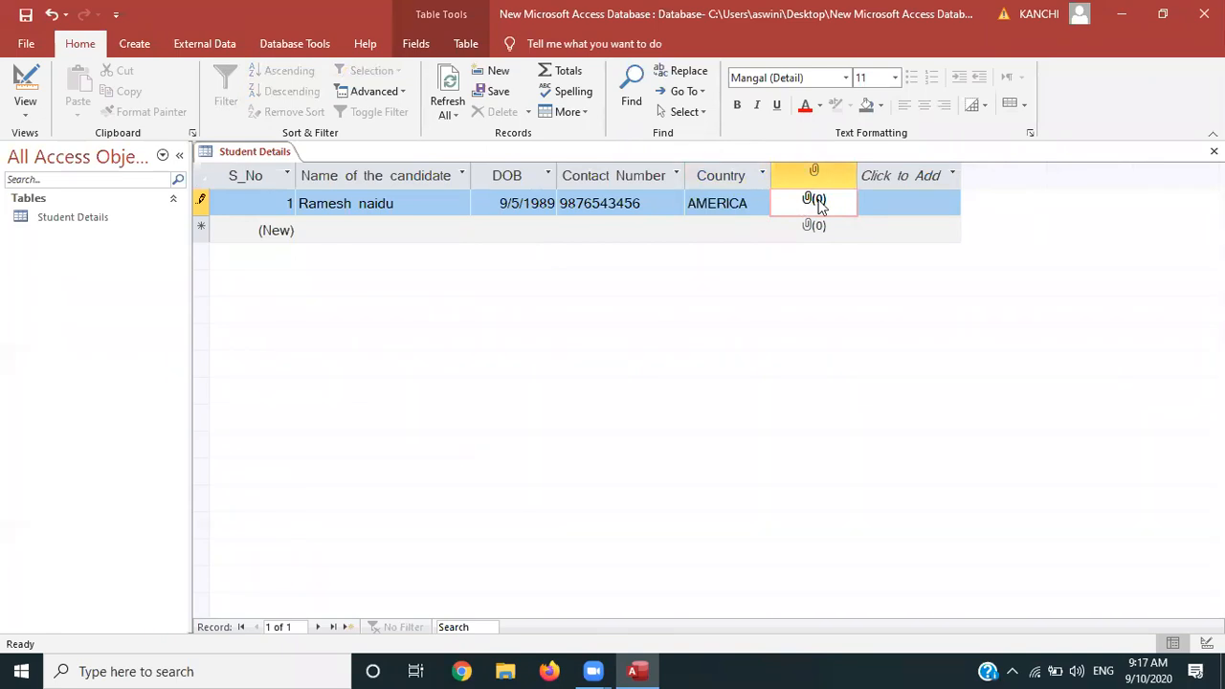
{"action": "double_click", "coordinate": [816, 201]}
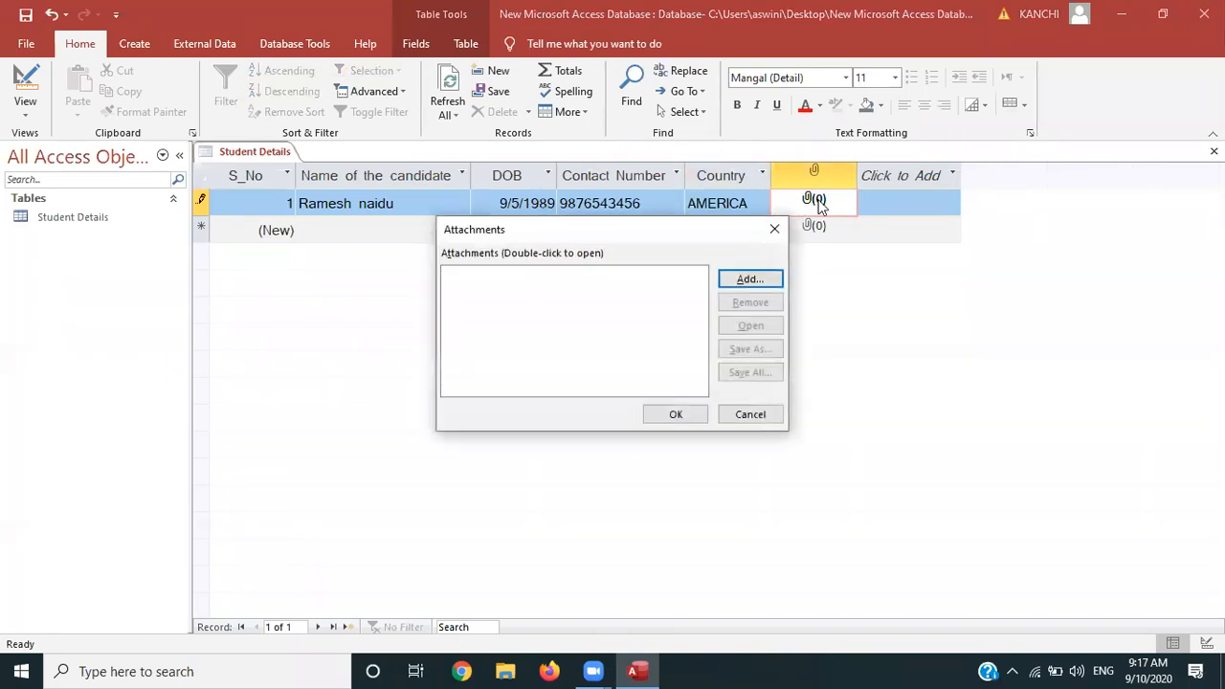
Add Screenshot (1).png from Pictures > Screenshots as record 1's attachment
{"action": "left_click", "coordinate": [746, 280]}
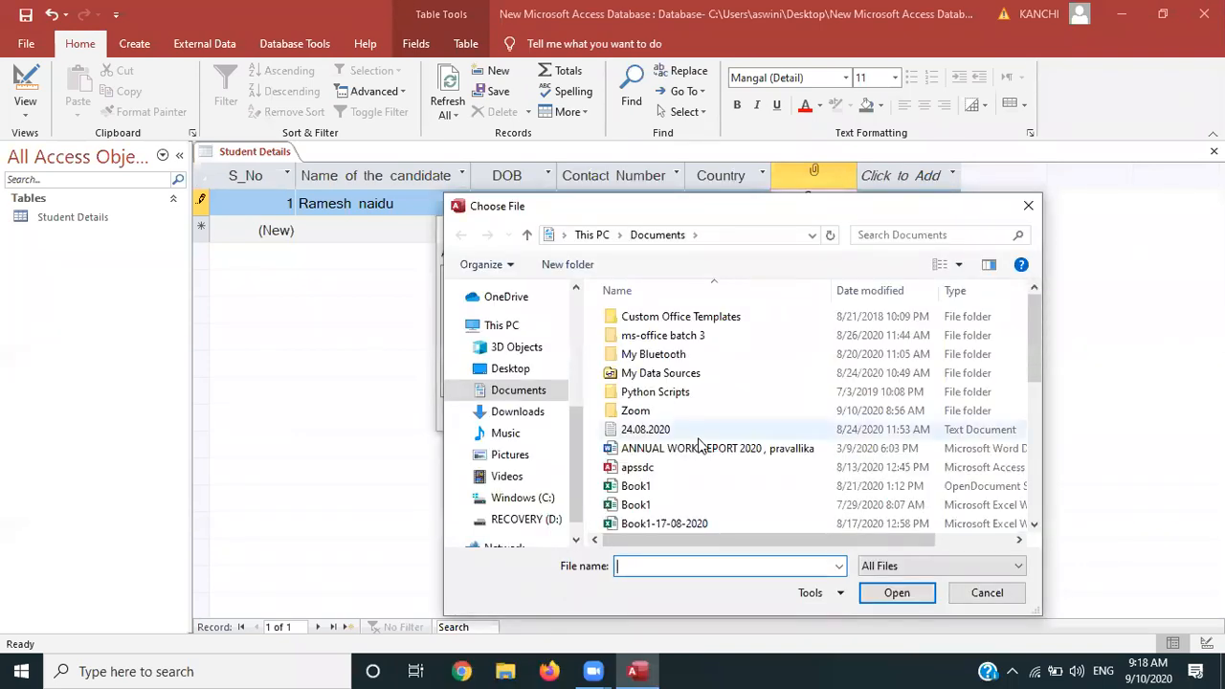
{"action": "left_click_drag", "start_coordinate": [1036, 348], "coordinate": [1033, 533]}
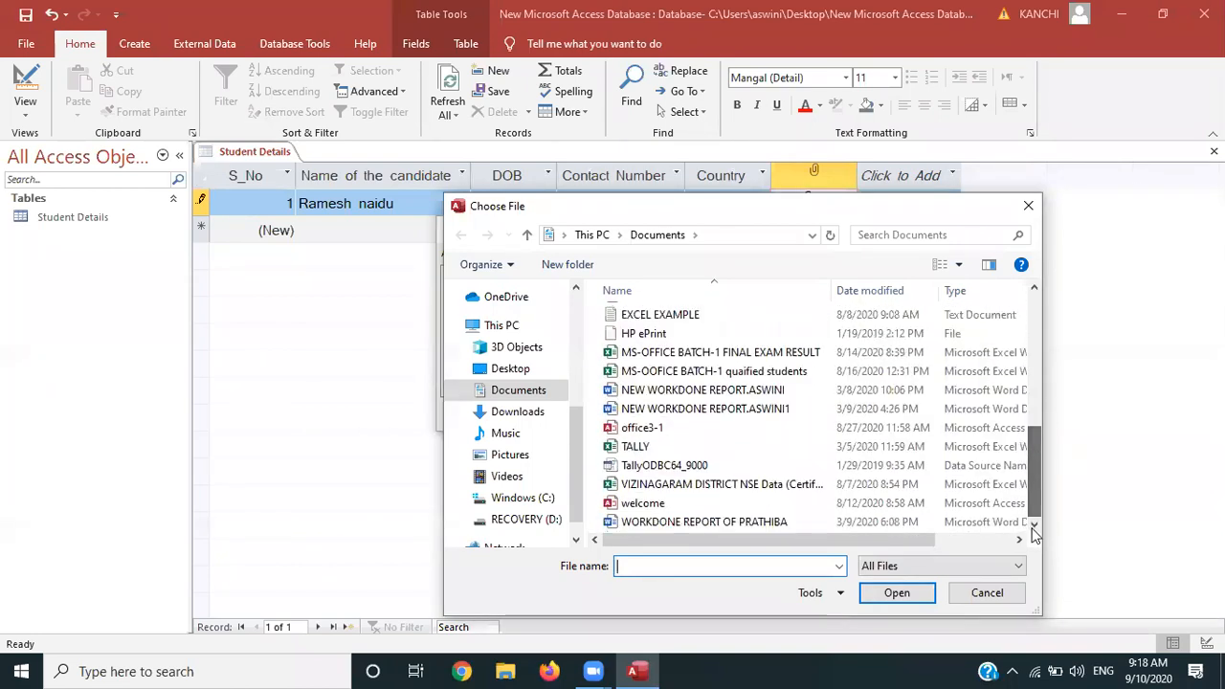
{"action": "left_click", "coordinate": [515, 392]}
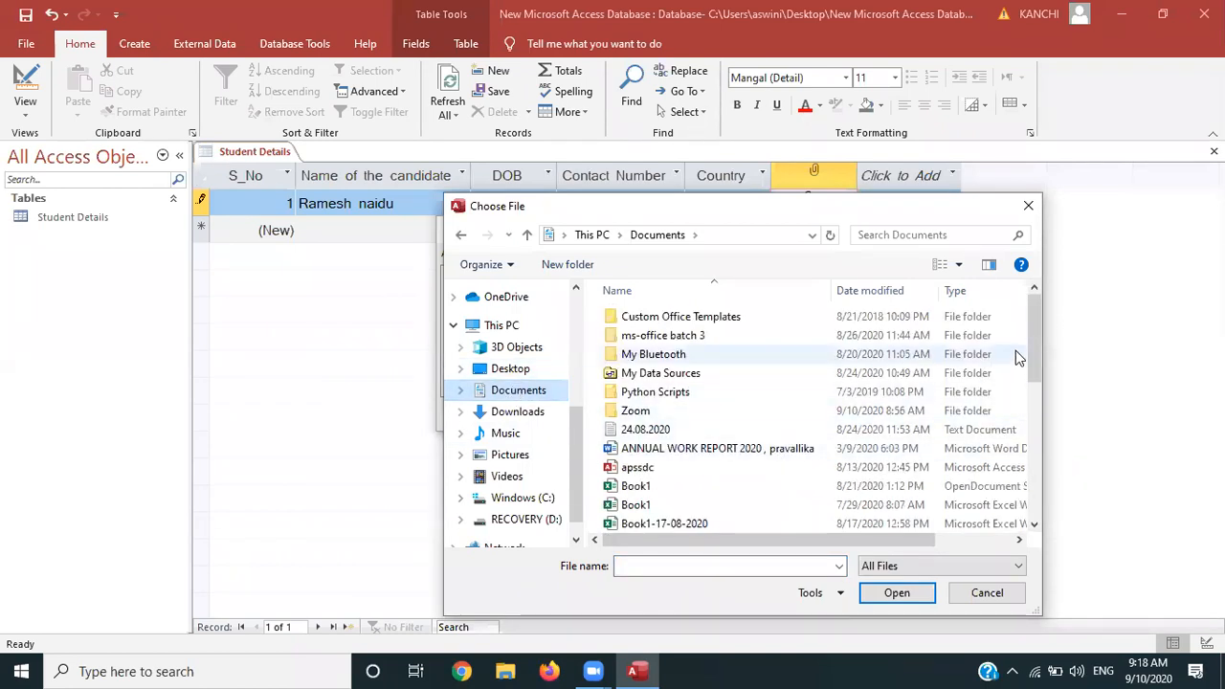
{"action": "left_click_drag", "start_coordinate": [1030, 350], "coordinate": [1031, 540]}
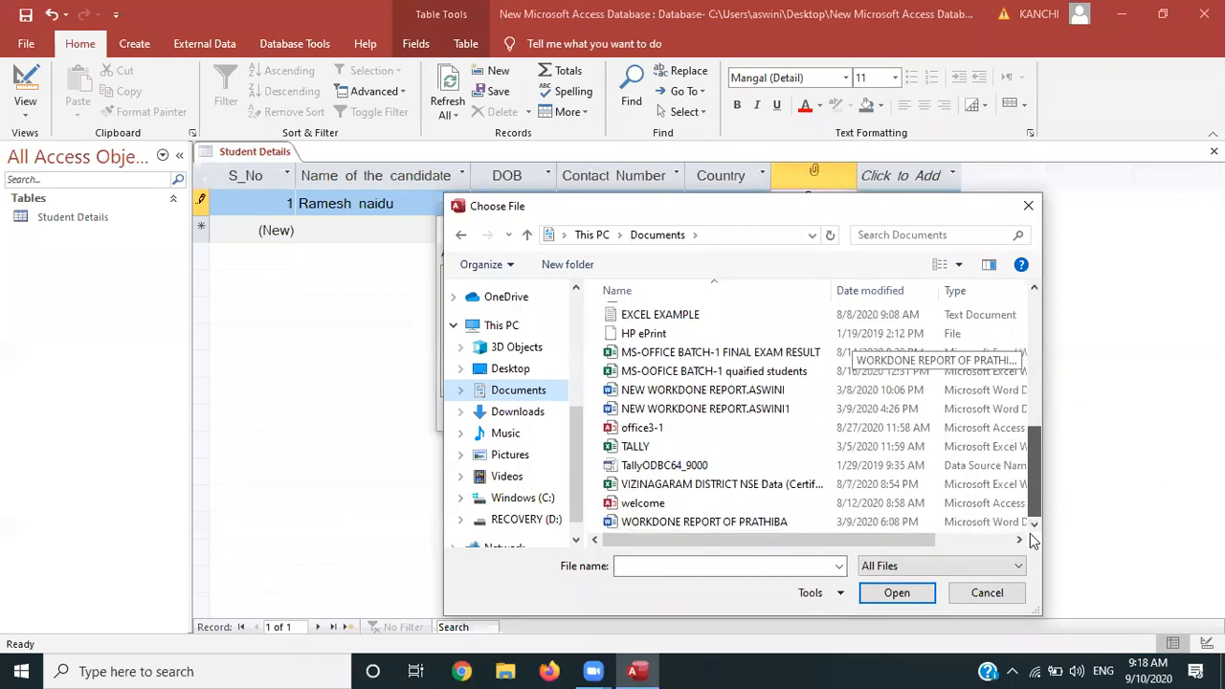
{"action": "left_click", "coordinate": [531, 458]}
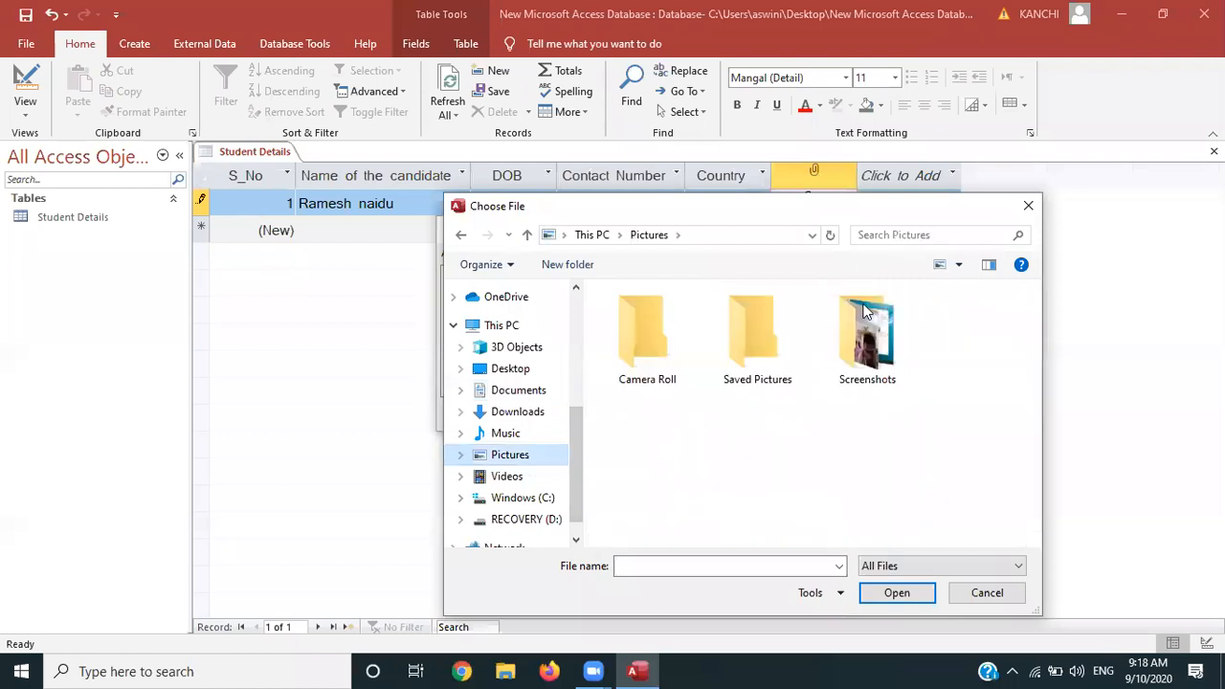
{"action": "double_click", "coordinate": [868, 349]}
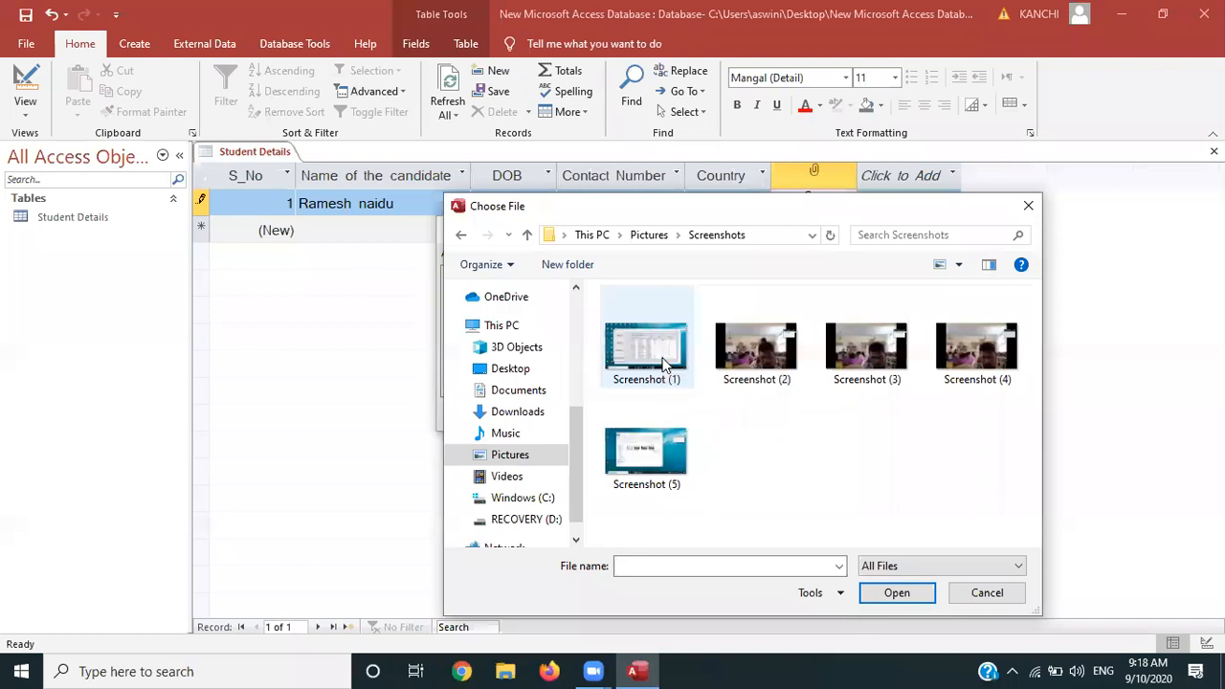
{"action": "left_click", "coordinate": [664, 364]}
{"action": "left_click", "coordinate": [895, 592]}
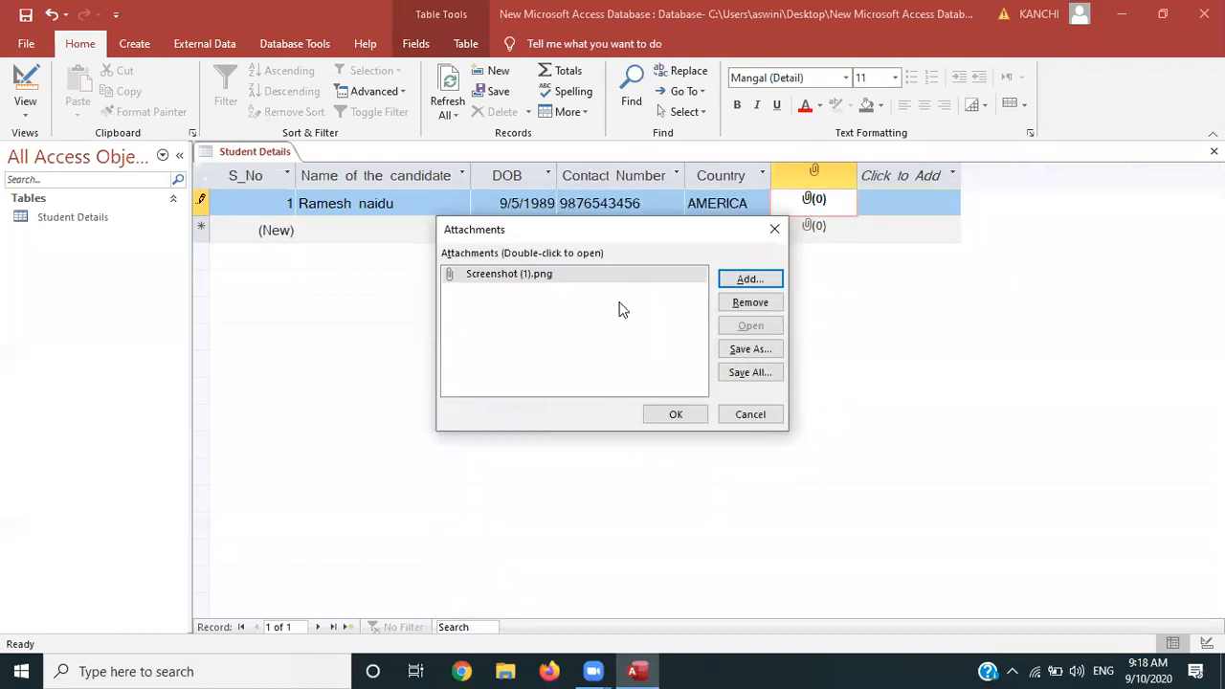
{"action": "left_click", "coordinate": [693, 414]}
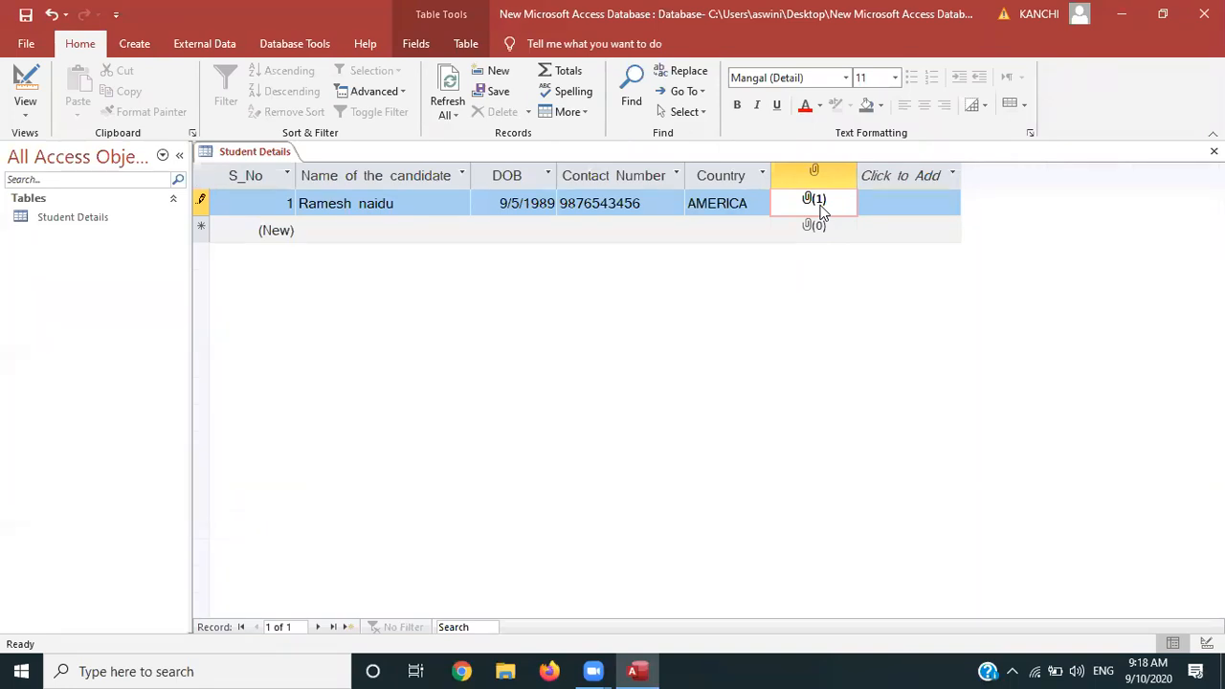
Enter the second student's name, DOB 06-Jun-20 and contact number
{"action": "left_click", "coordinate": [340, 231]}
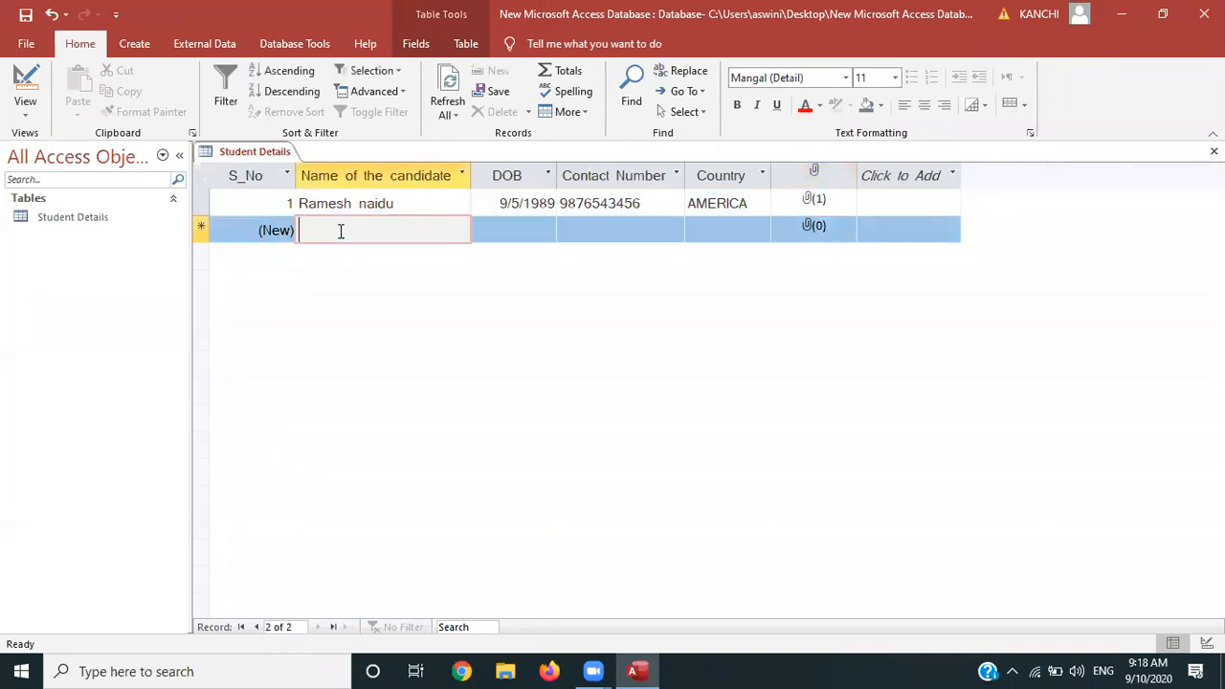
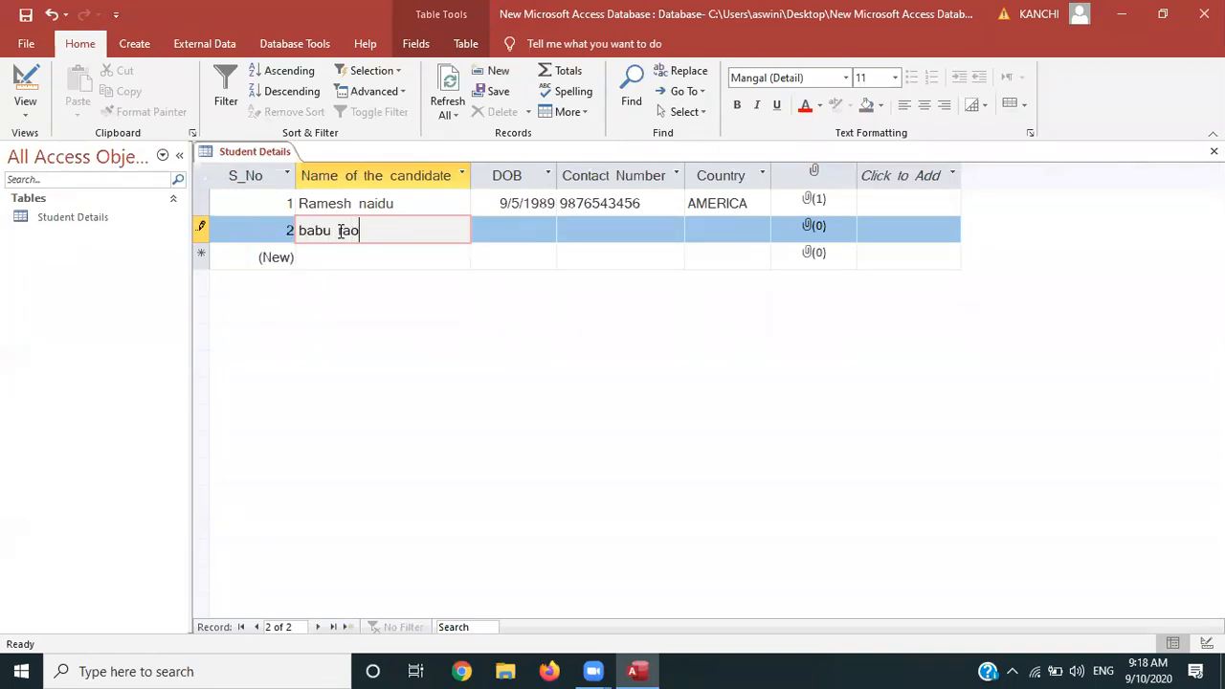
{"action": "key", "text": "Tab"}
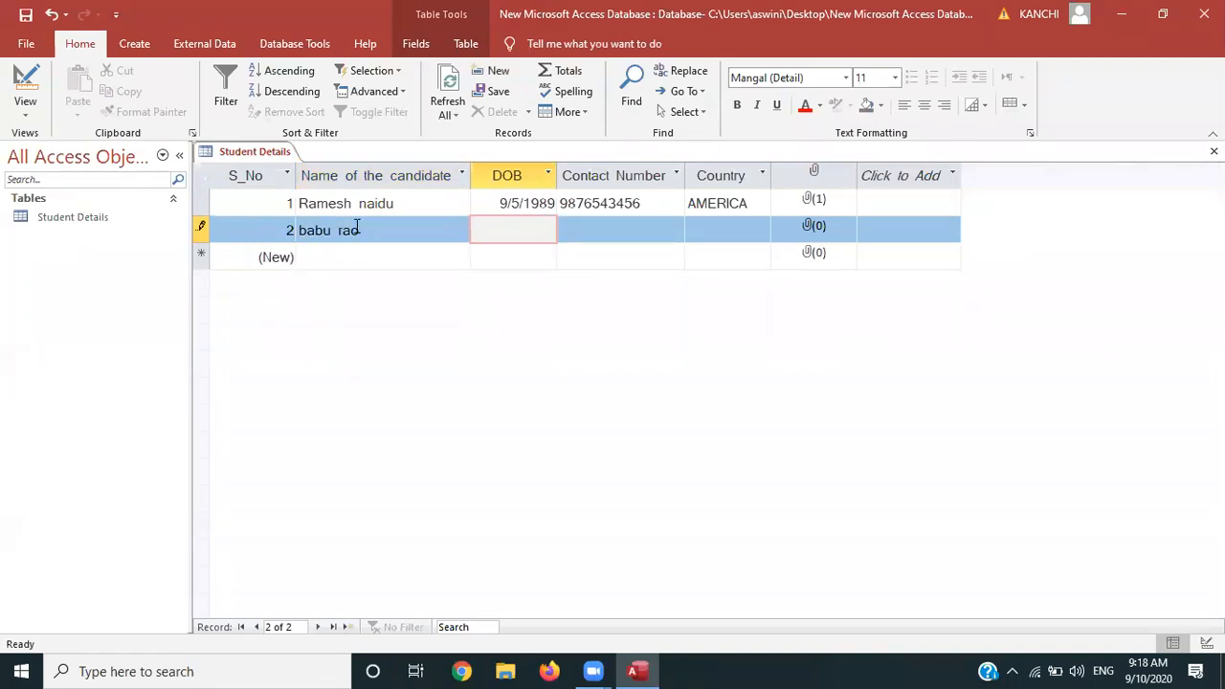
{"action": "left_click", "coordinate": [508, 231]}
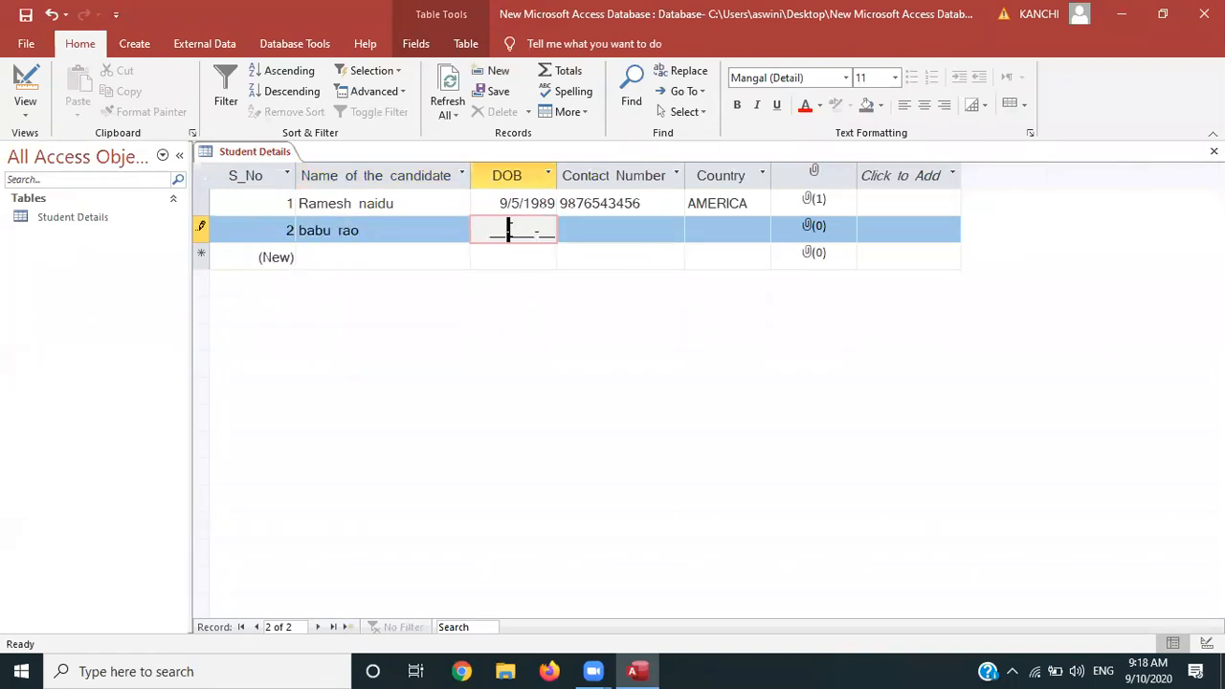
{"action": "left_click", "coordinate": [490, 231]}
{"action": "type", "text": "06-Jun-"}
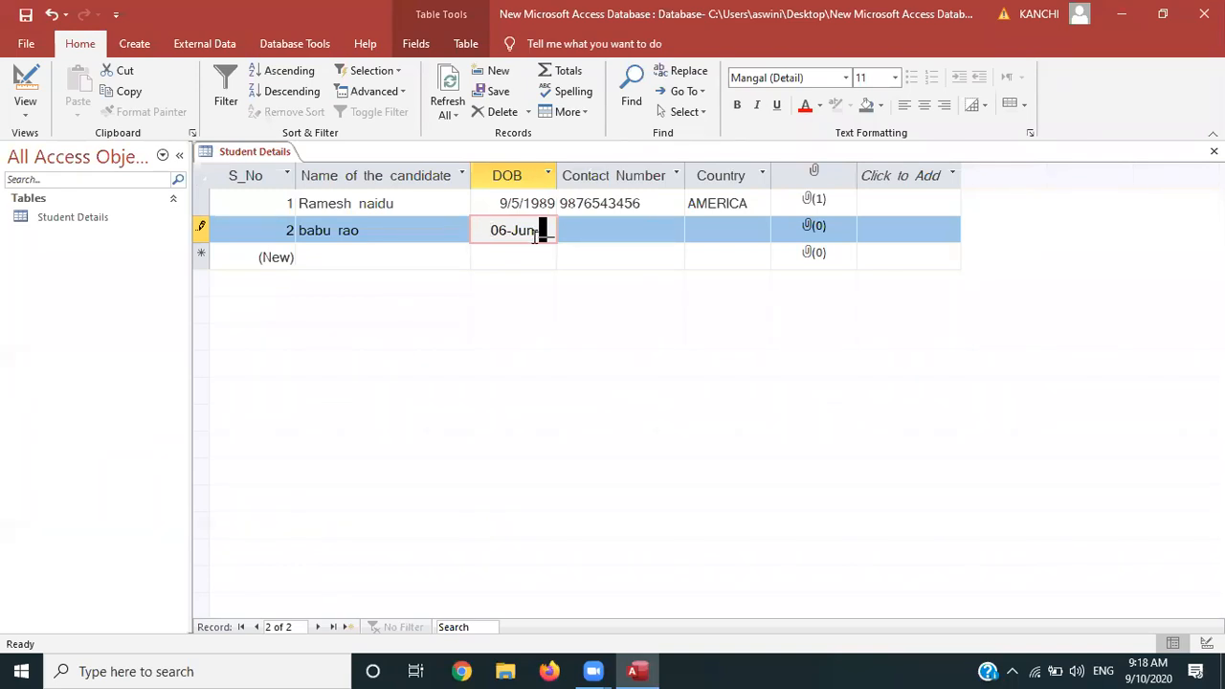
{"action": "type", "text": "20"}
{"action": "key", "text": "Tab"}
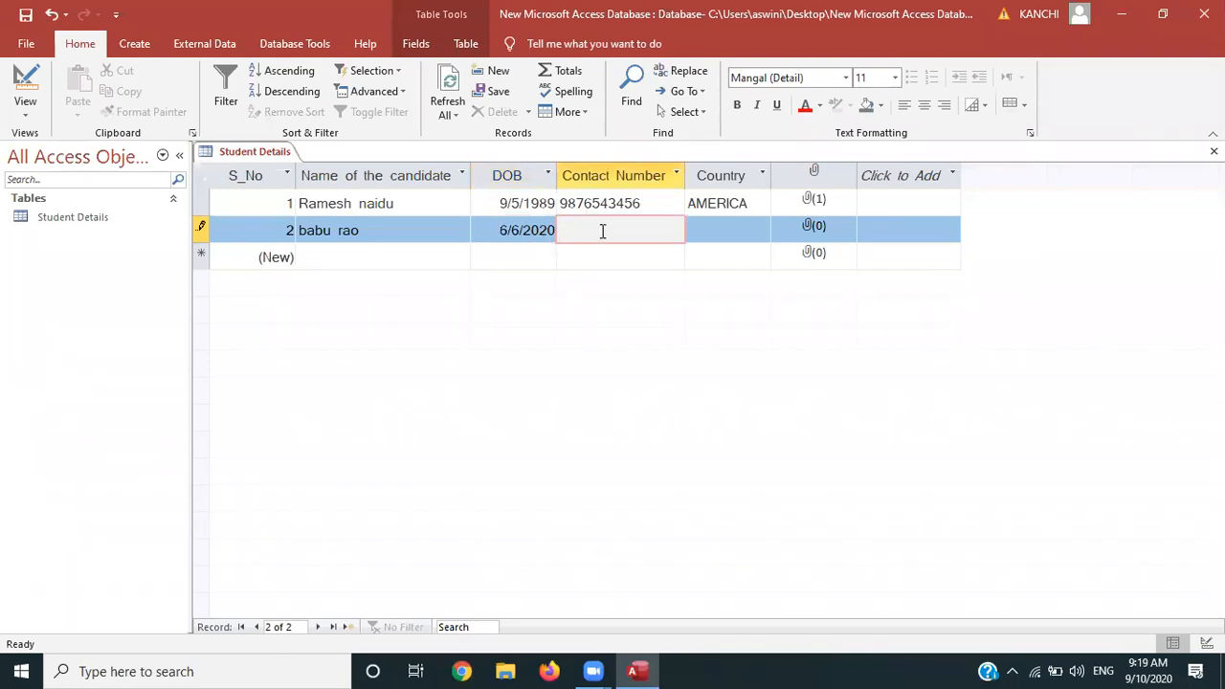
{"action": "left_click", "coordinate": [565, 230]}
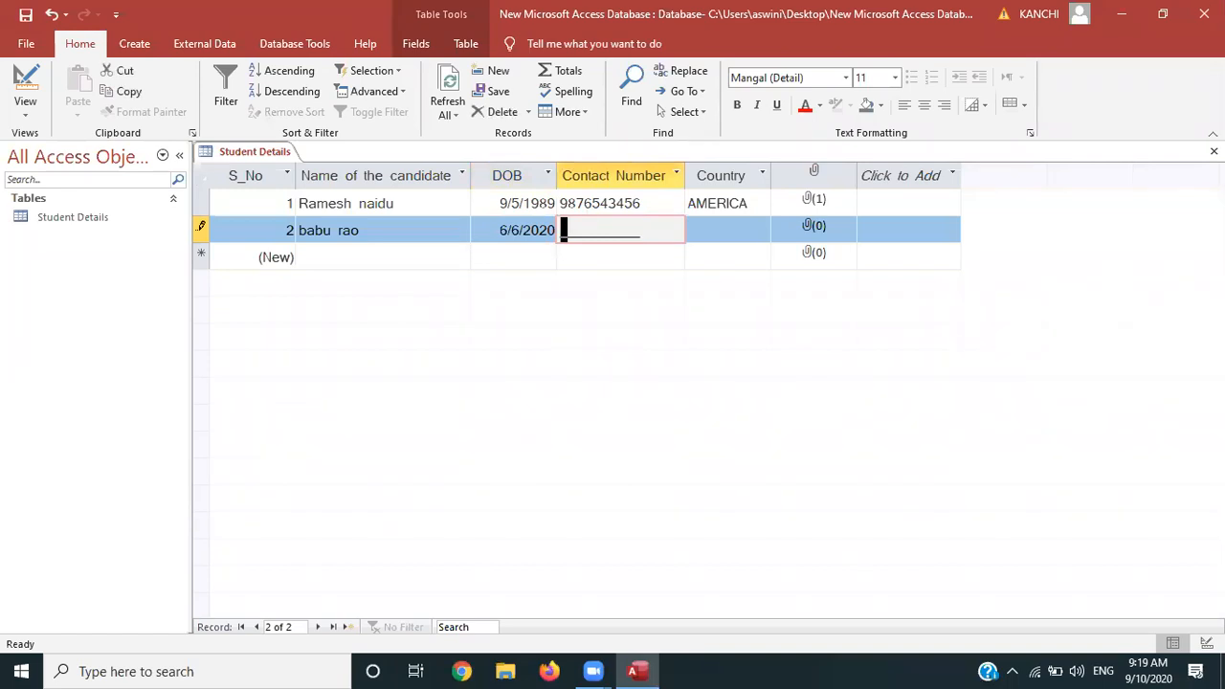
Set record 2's Country to FRANCE and attach Screenshot (2).png
{"action": "left_click", "coordinate": [711, 230]}
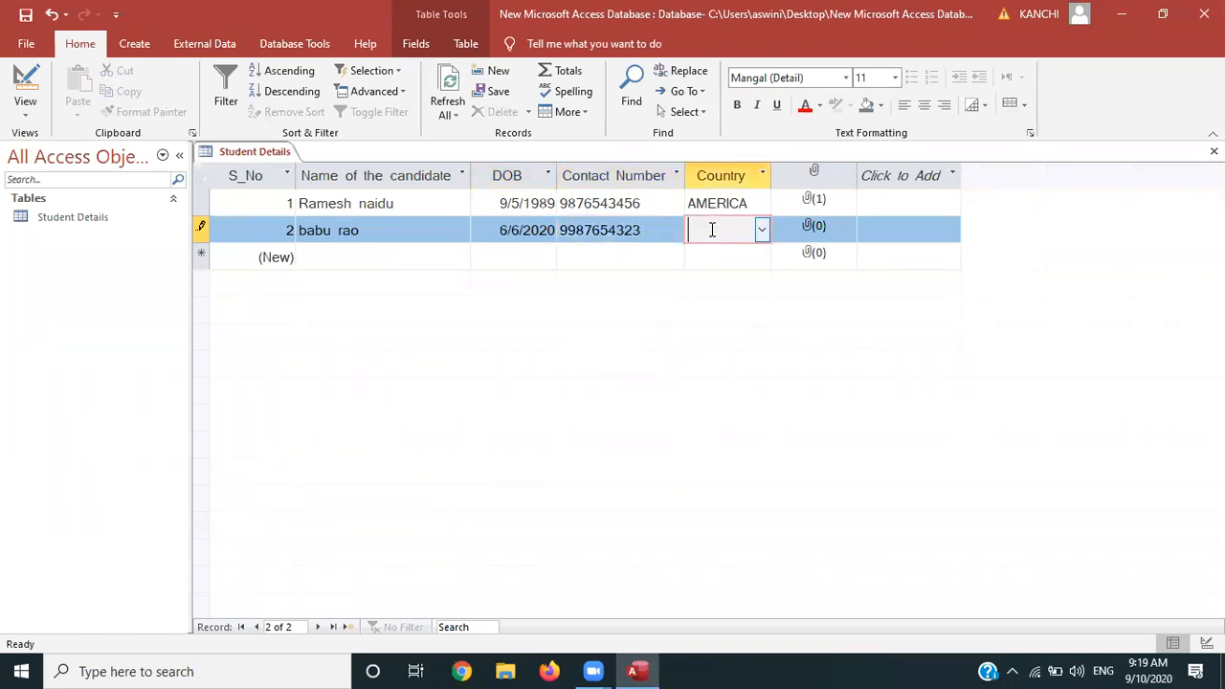
{"action": "left_click", "coordinate": [763, 231]}
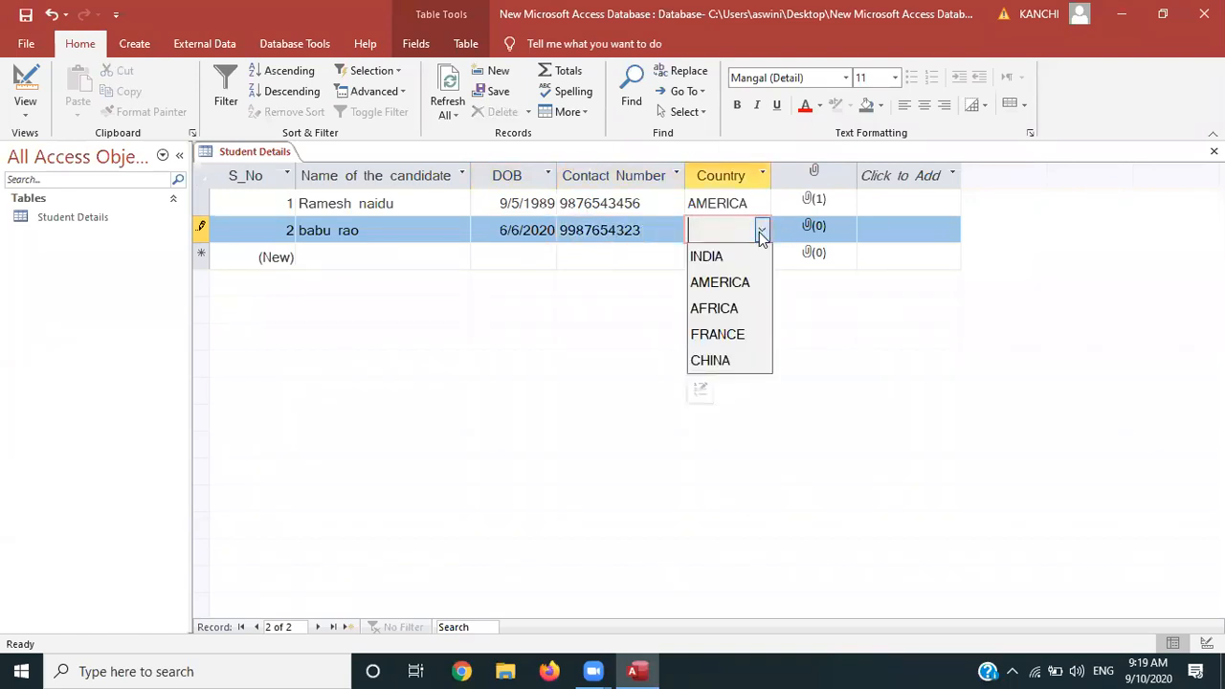
{"action": "left_click", "coordinate": [733, 333]}
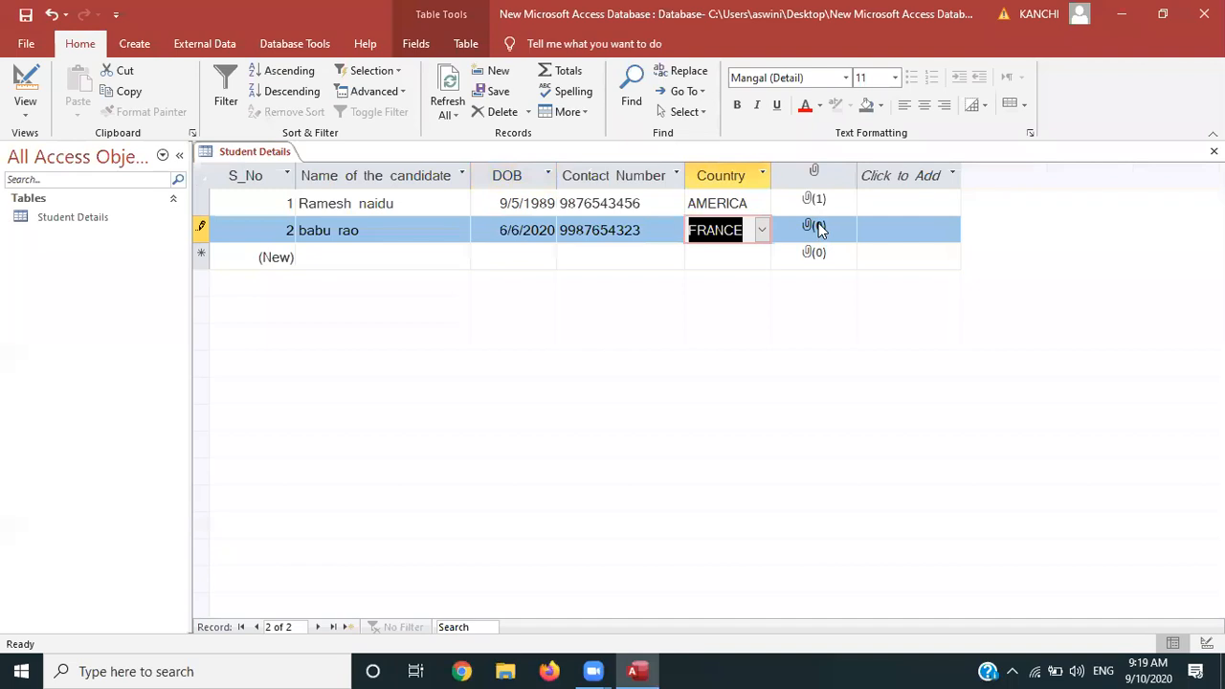
{"action": "left_click", "coordinate": [818, 228]}
{"action": "double_click", "coordinate": [819, 228]}
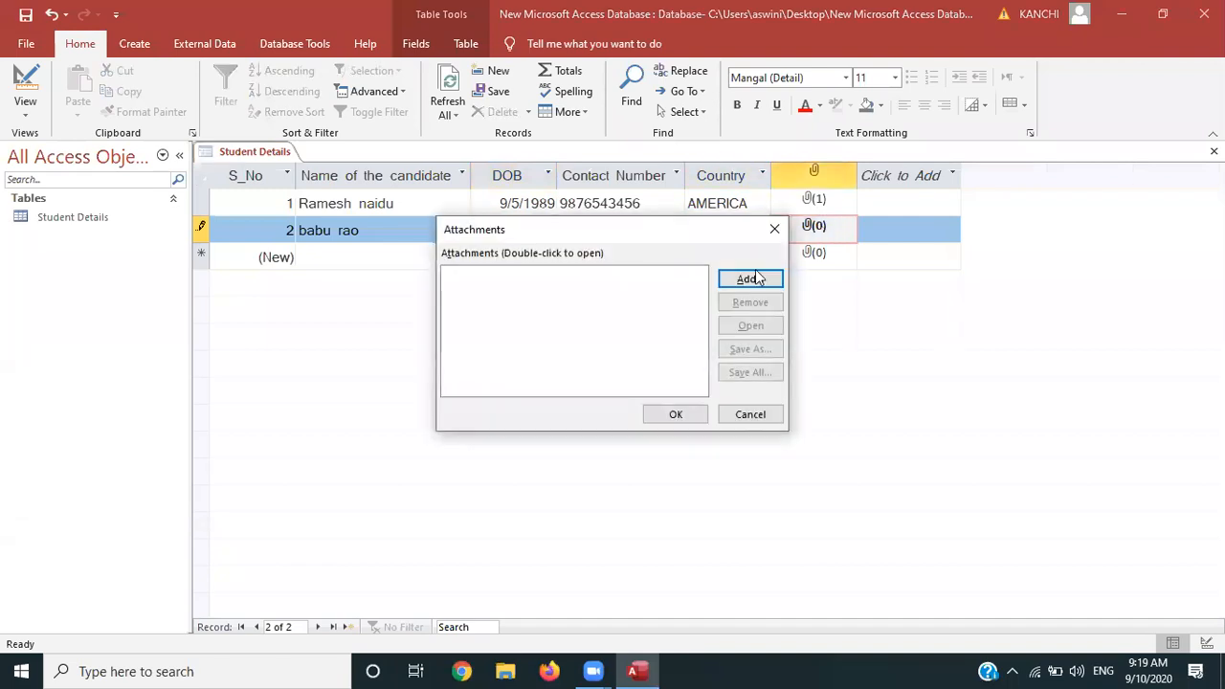
{"action": "left_click", "coordinate": [751, 281]}
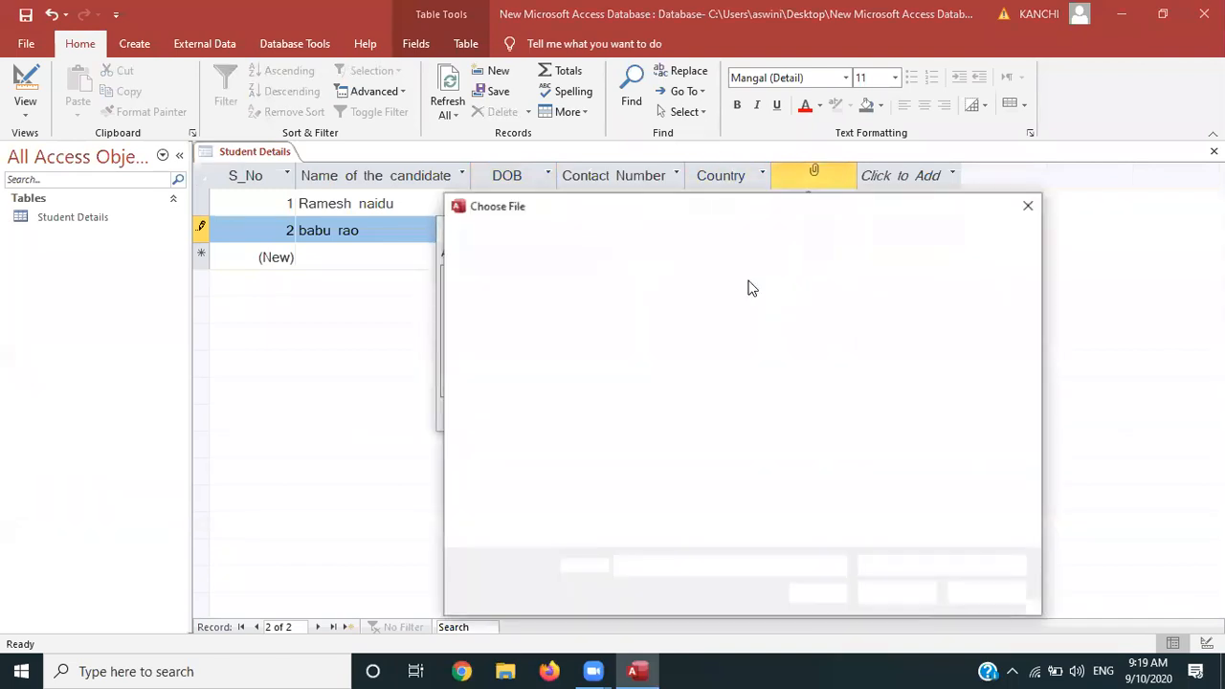
{"action": "double_click", "coordinate": [755, 349]}
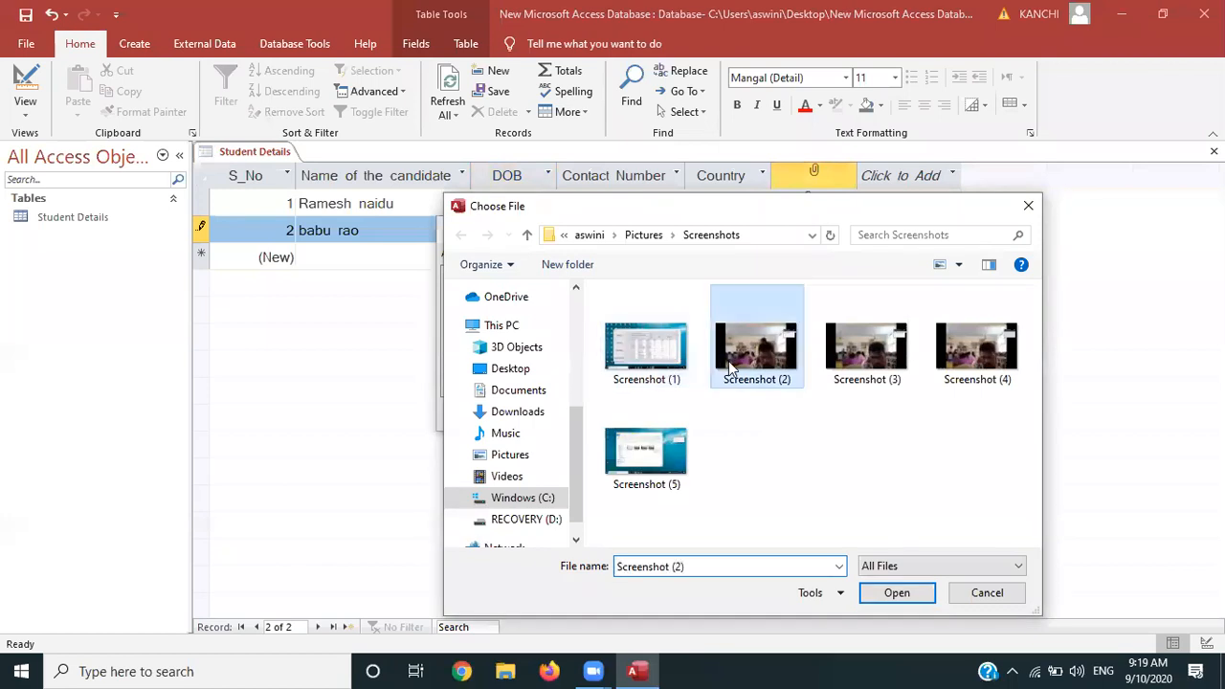
{"action": "left_click", "coordinate": [689, 418]}
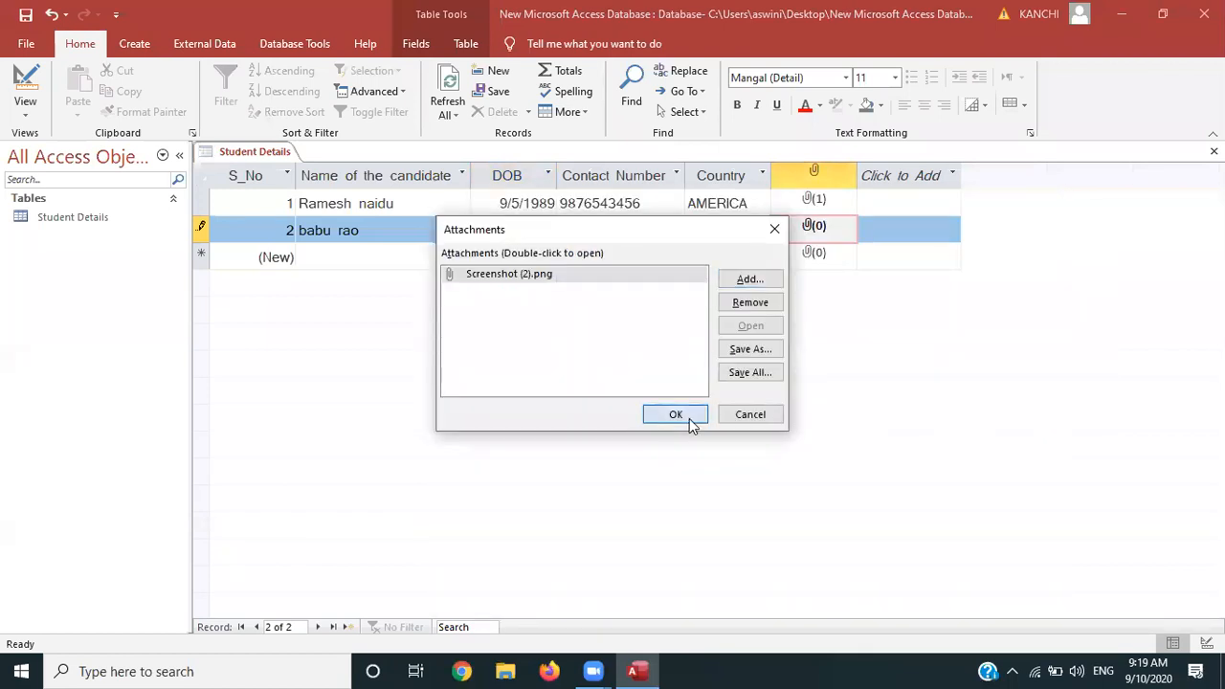
{"action": "left_click", "coordinate": [344, 257]}
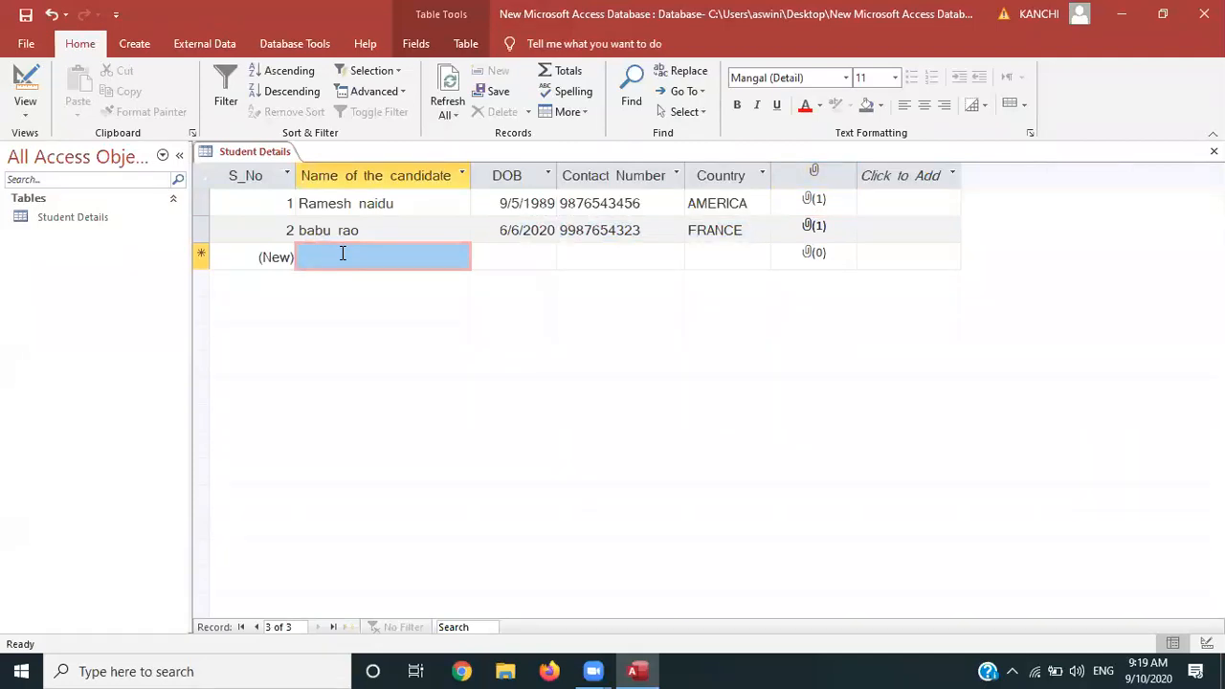
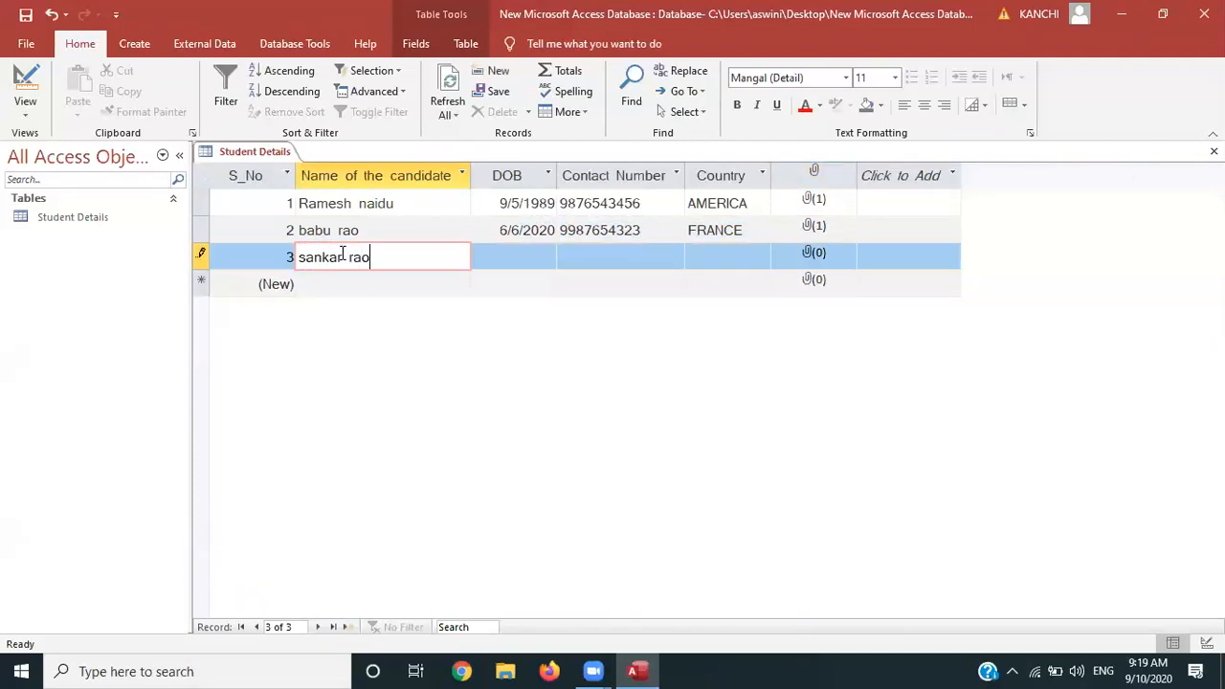
Enter the third student's name and DOB 01Aug91
{"action": "key", "text": "Tab"}
{"action": "left_click", "coordinate": [510, 248]}
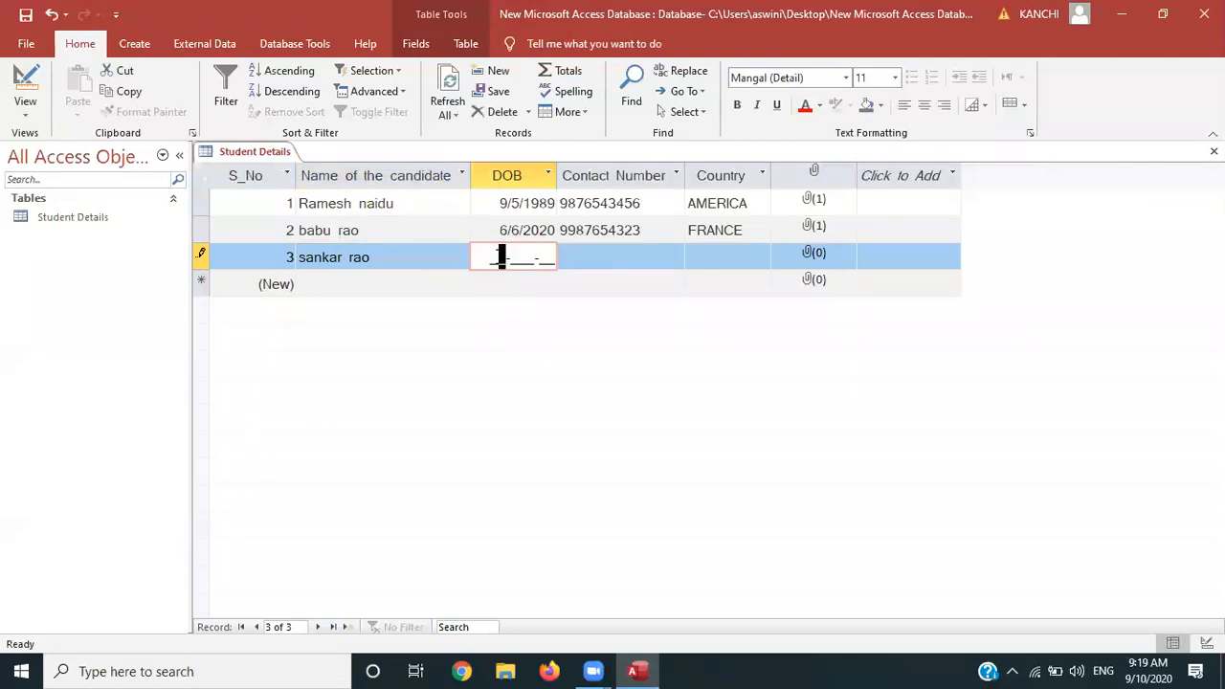
{"action": "type", "text": "0"}
{"action": "key", "text": "BackSpace"}
{"action": "type", "text": "01"}
{"action": "type", "text": "Aug"}
{"action": "type", "text": "91"}
{"action": "key", "text": "Tab"}
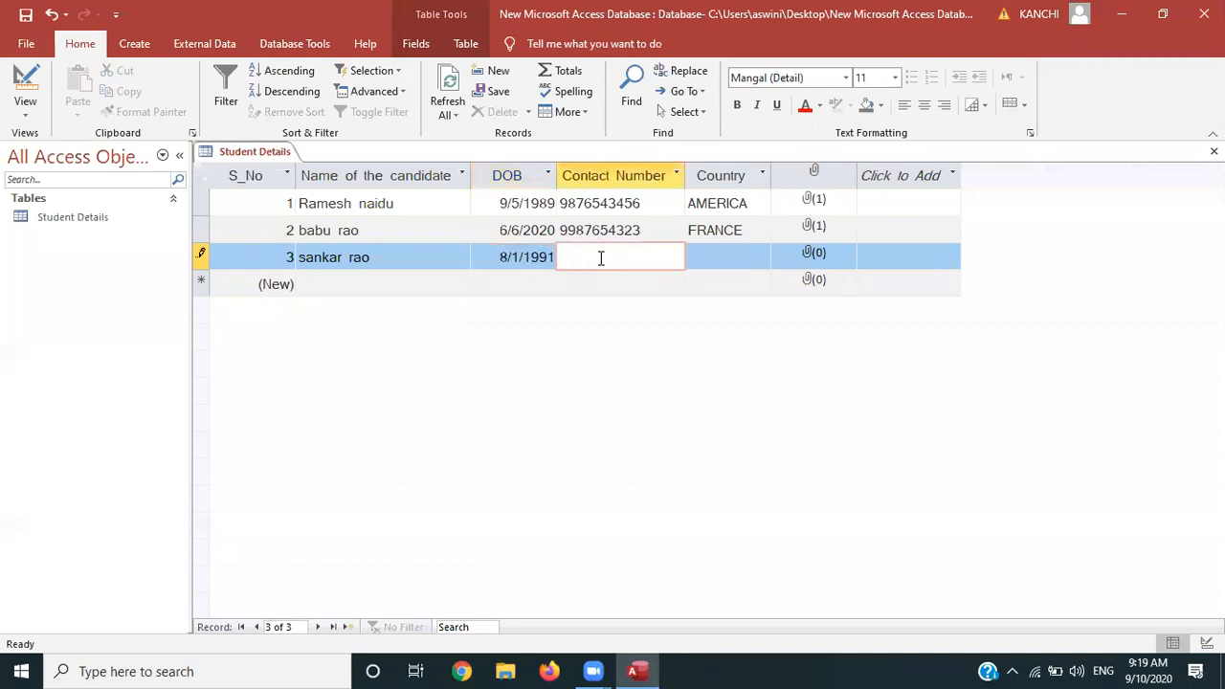
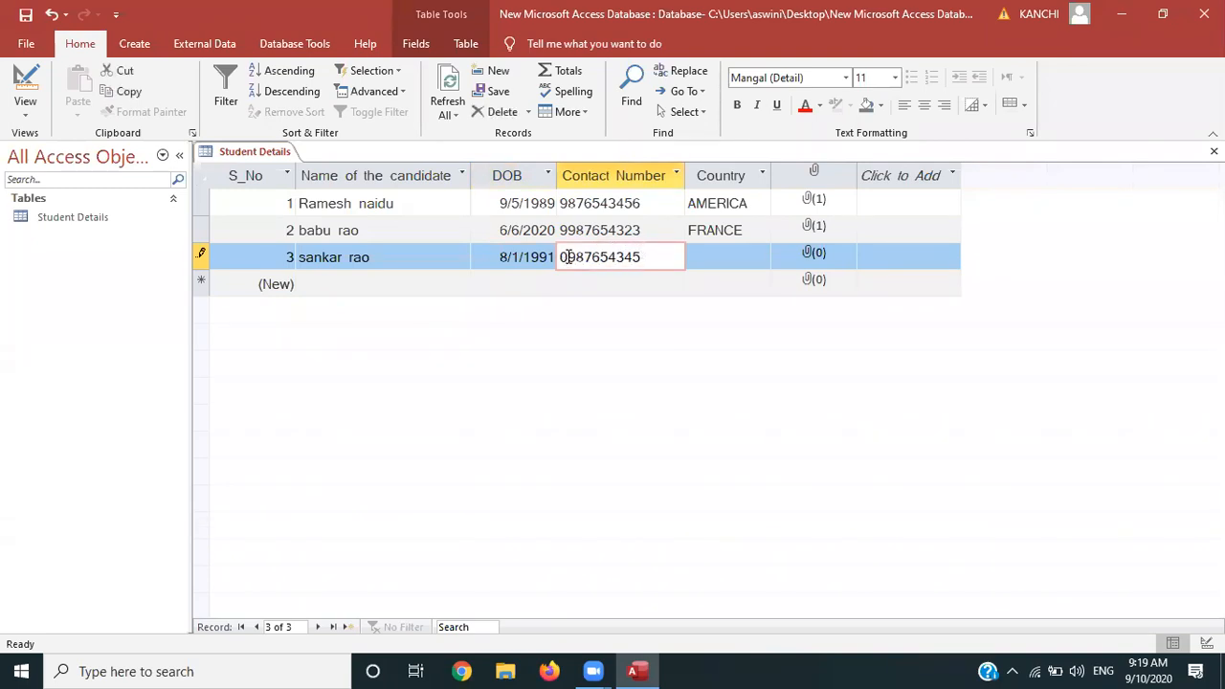
Enter record 3's contact number, correcting its leading digit to 9, and set Country to CHINA
{"action": "left_click_drag", "start_coordinate": [568, 257], "coordinate": [561, 256]}
{"action": "type", "text": "9"}
{"action": "key", "text": "Tab"}
{"action": "left_click", "coordinate": [761, 256]}
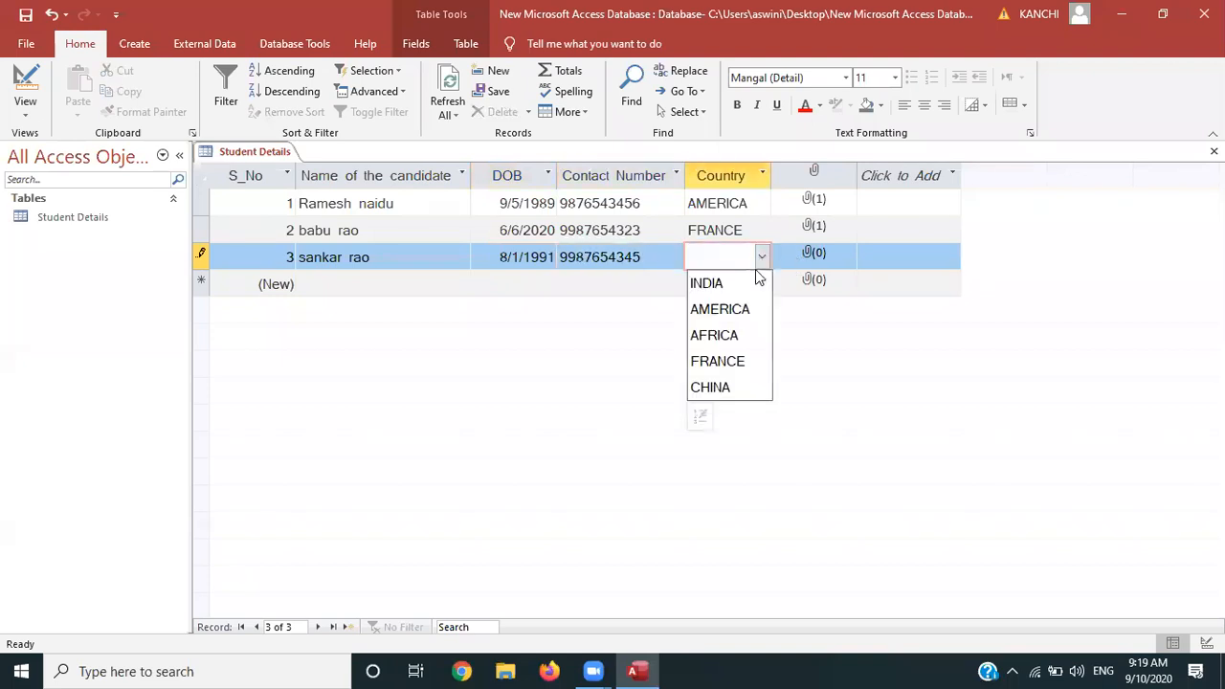
{"action": "left_click", "coordinate": [709, 386]}
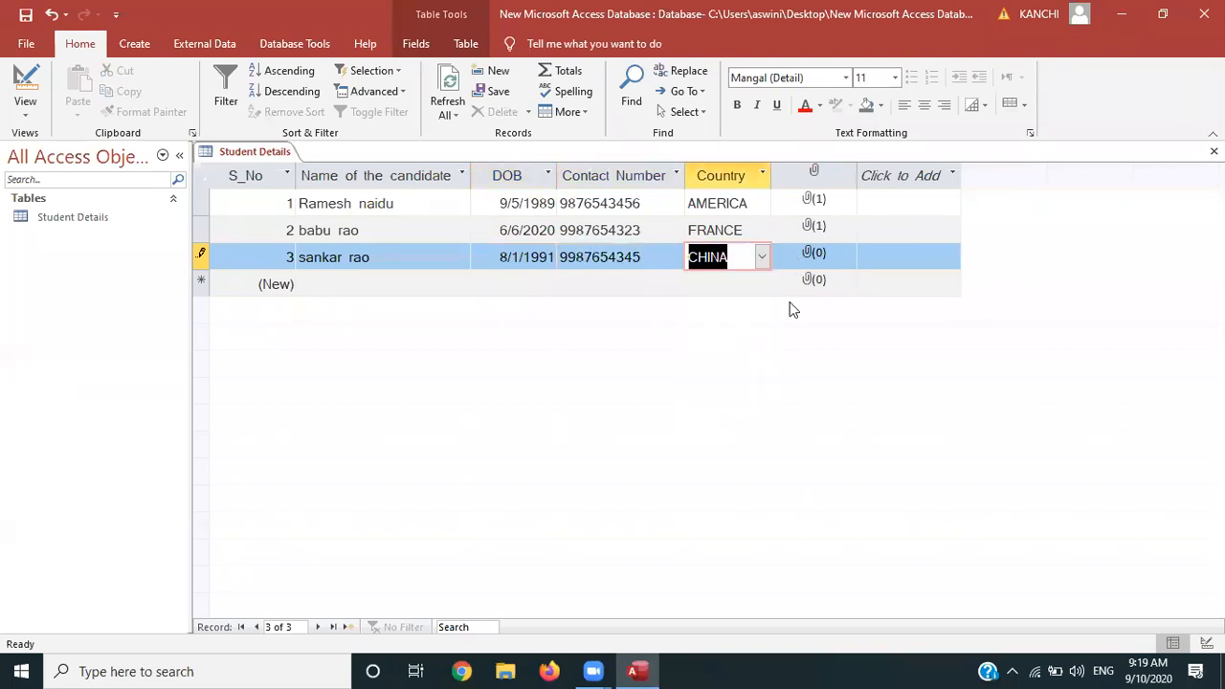
Attach Screenshot (3).png to the third record
{"action": "left_click", "coordinate": [815, 256]}
{"action": "double_click", "coordinate": [815, 256]}
{"action": "left_click", "coordinate": [747, 280]}
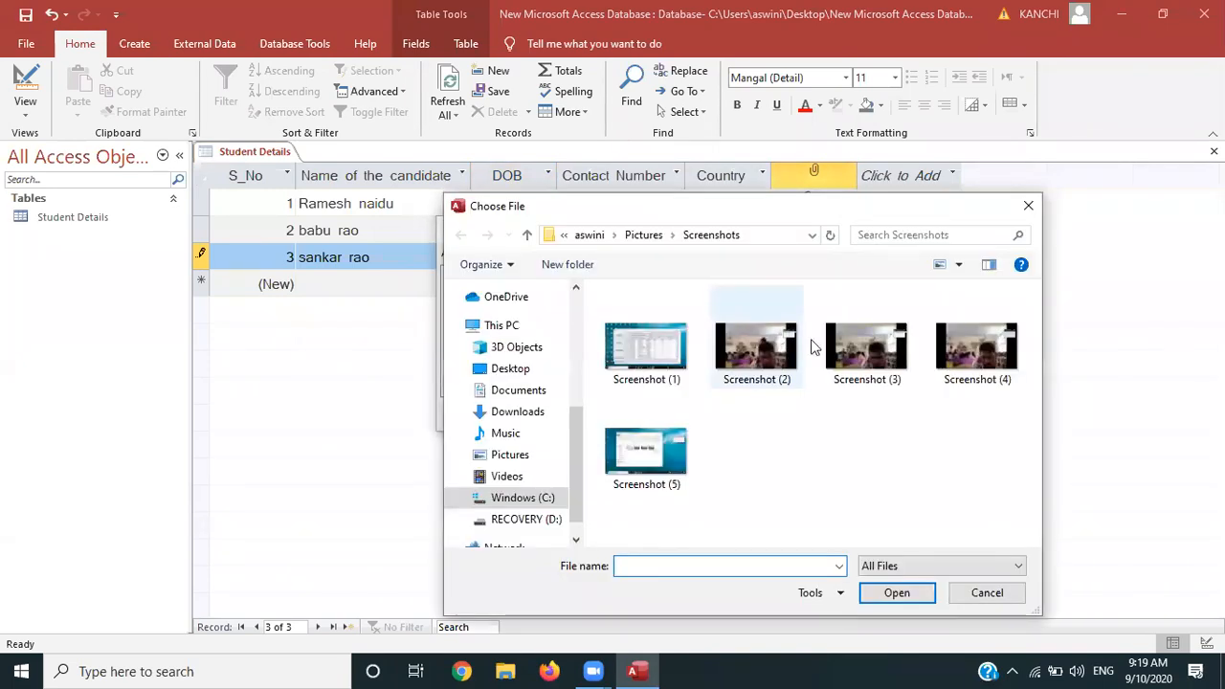
{"action": "double_click", "coordinate": [866, 347]}
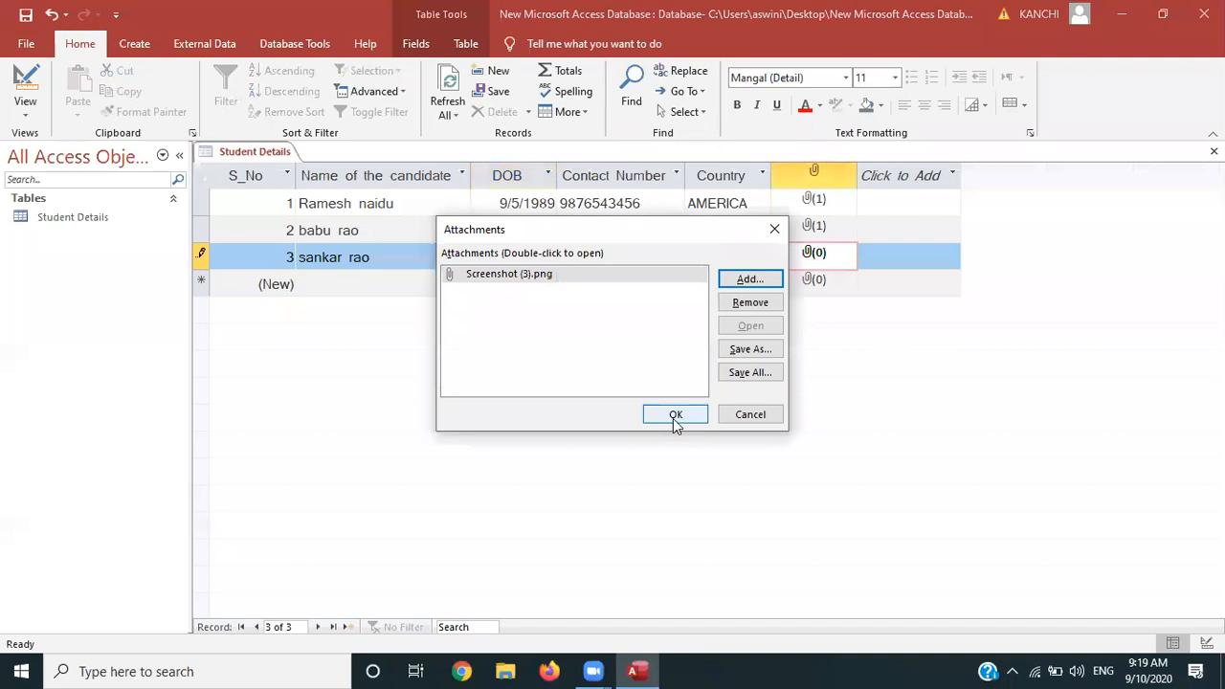
{"action": "left_click", "coordinate": [676, 415]}
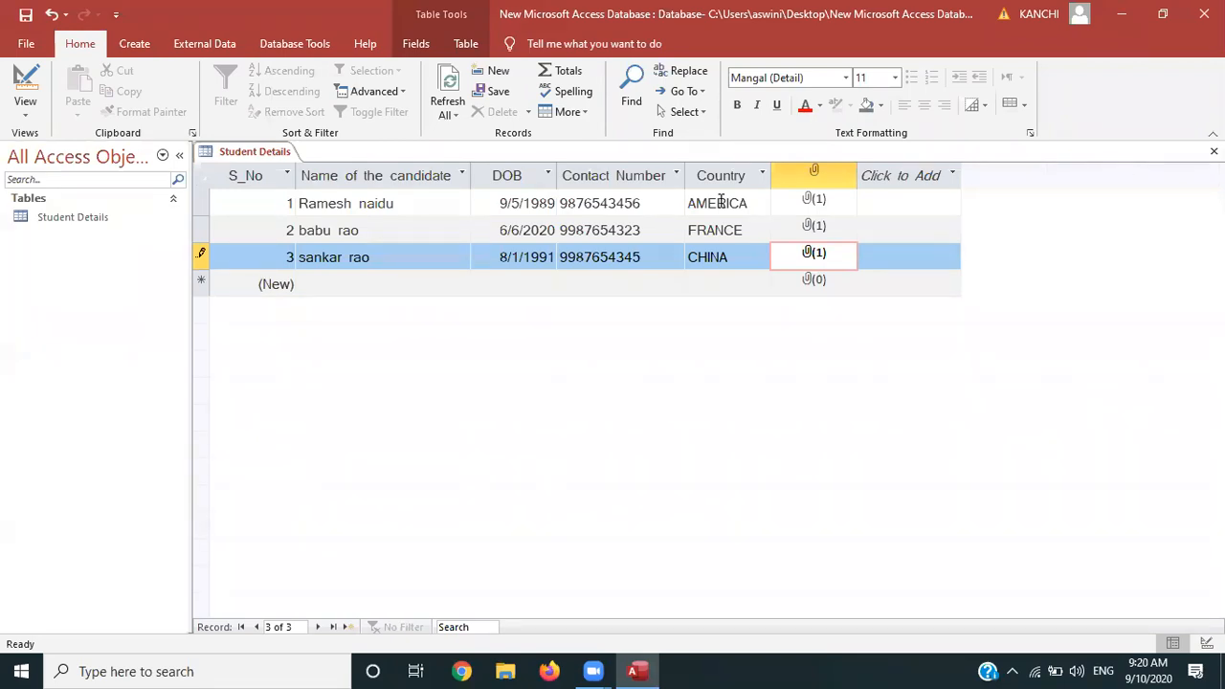
{"action": "left_click", "coordinate": [571, 202]}
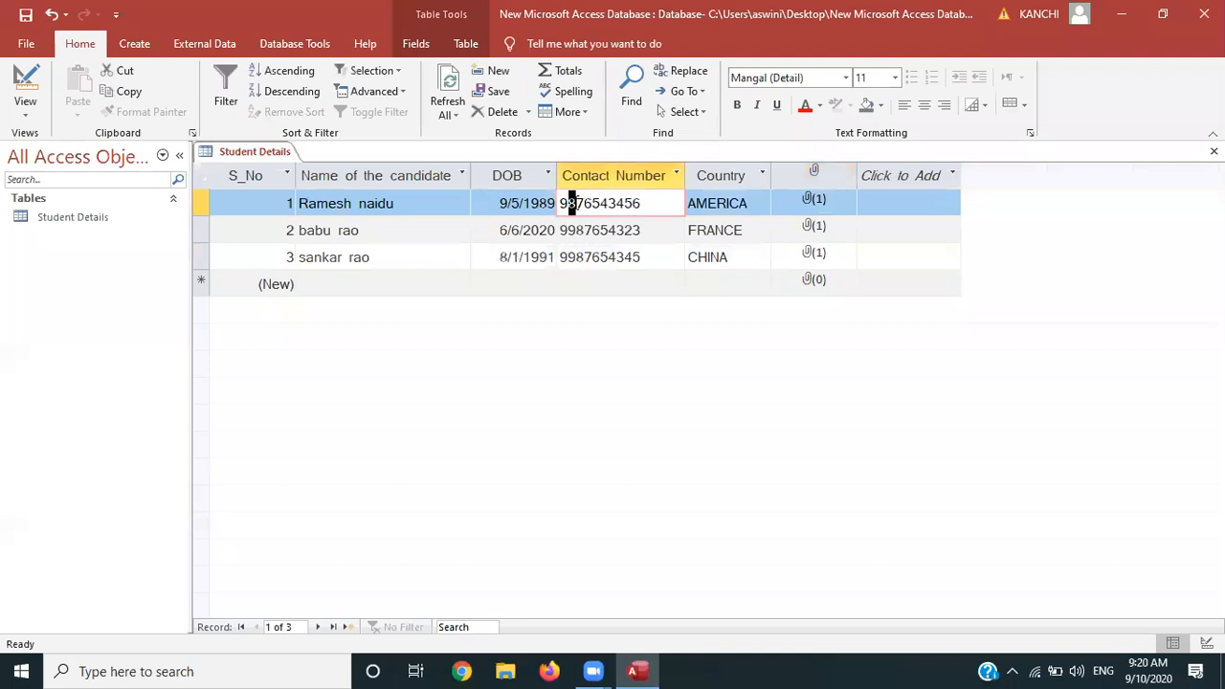
{"action": "left_click", "coordinate": [518, 203]}
{"action": "left_click", "coordinate": [807, 208]}
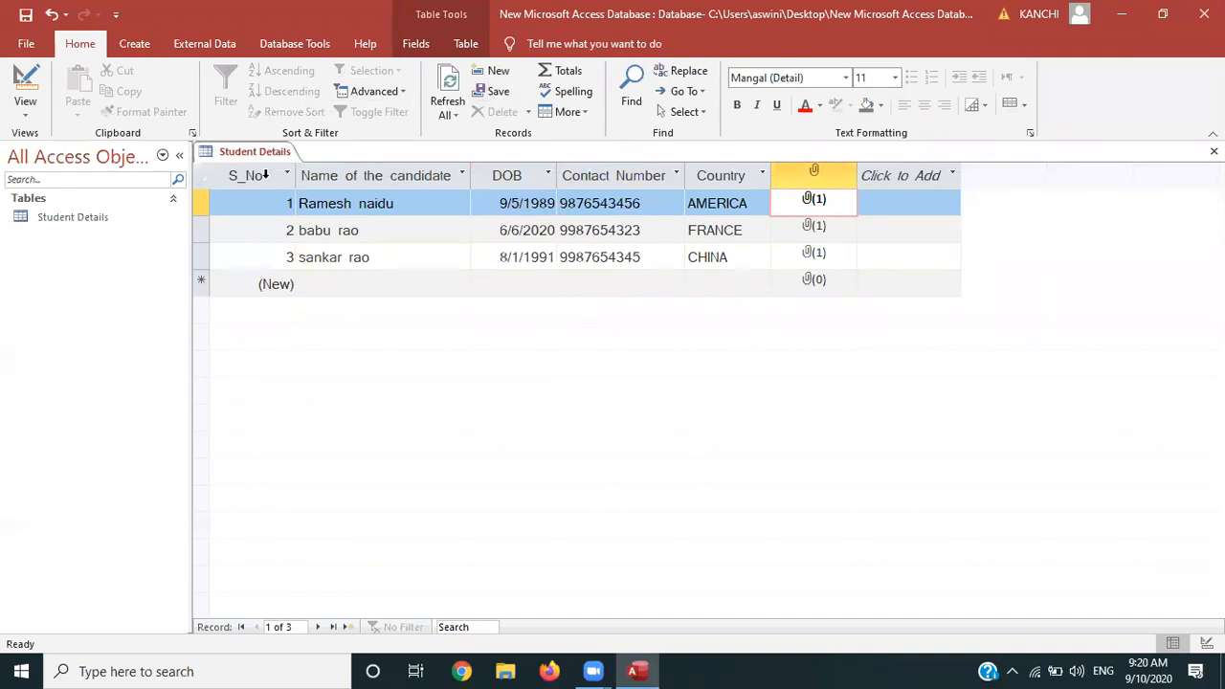
{"action": "left_click", "coordinate": [265, 175]}
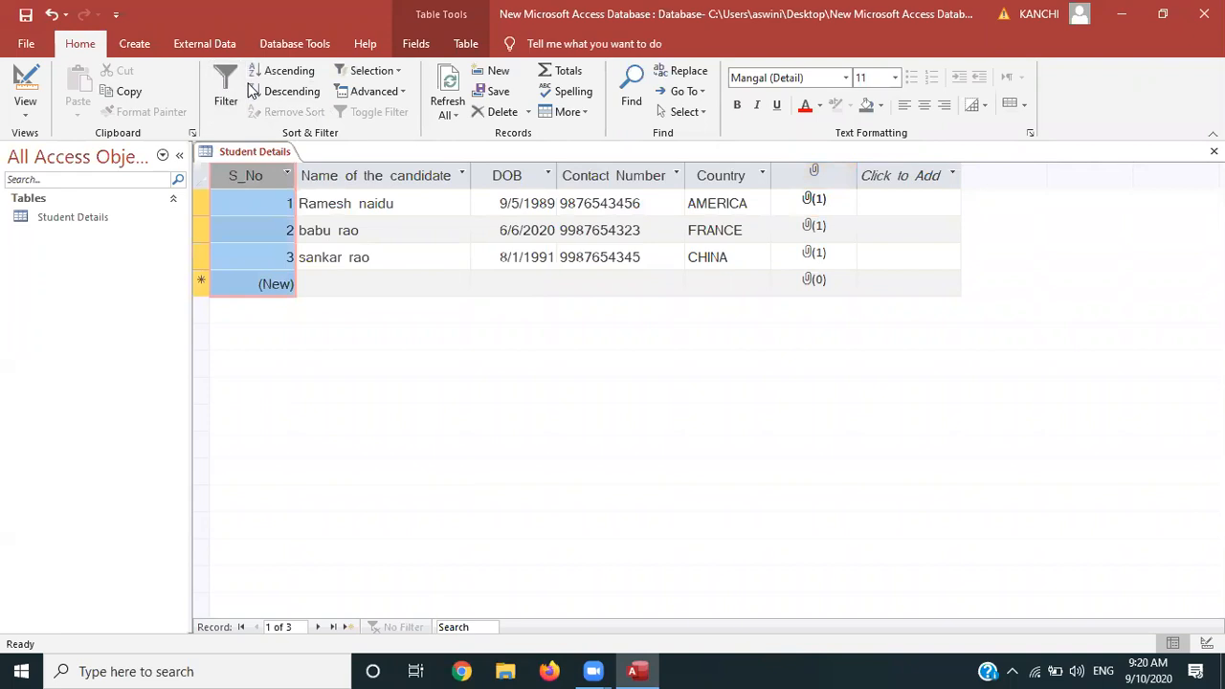
{"action": "left_click", "coordinate": [280, 71]}
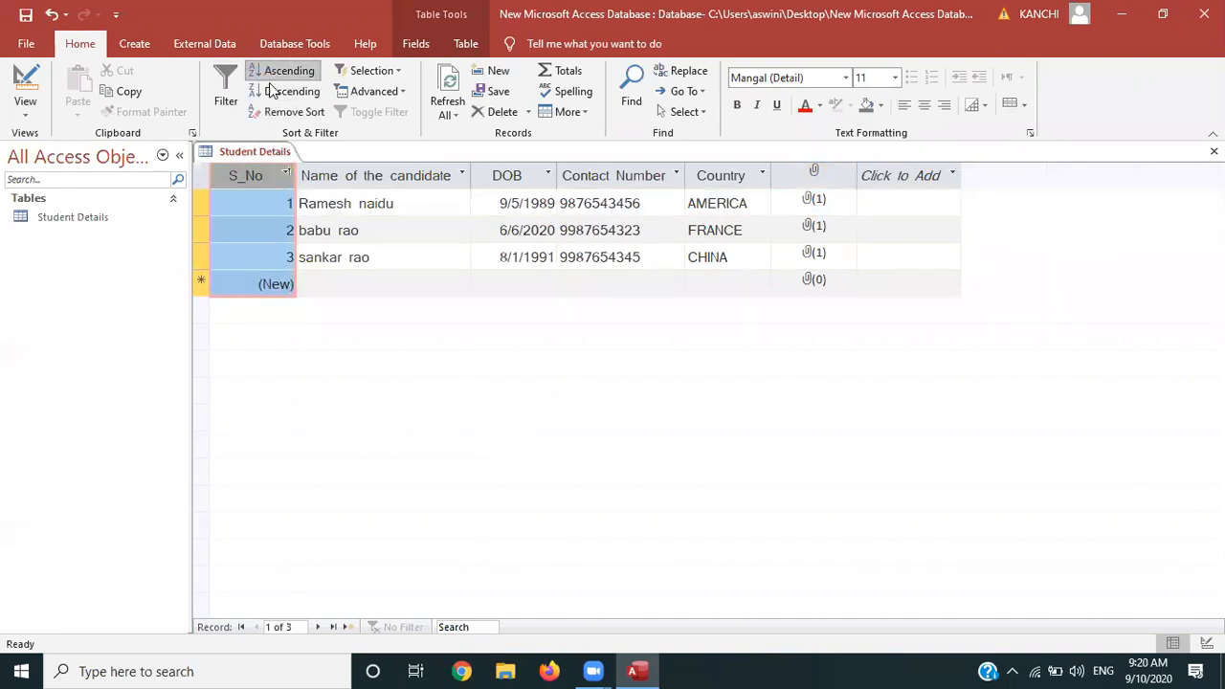
{"action": "left_click", "coordinate": [272, 91]}
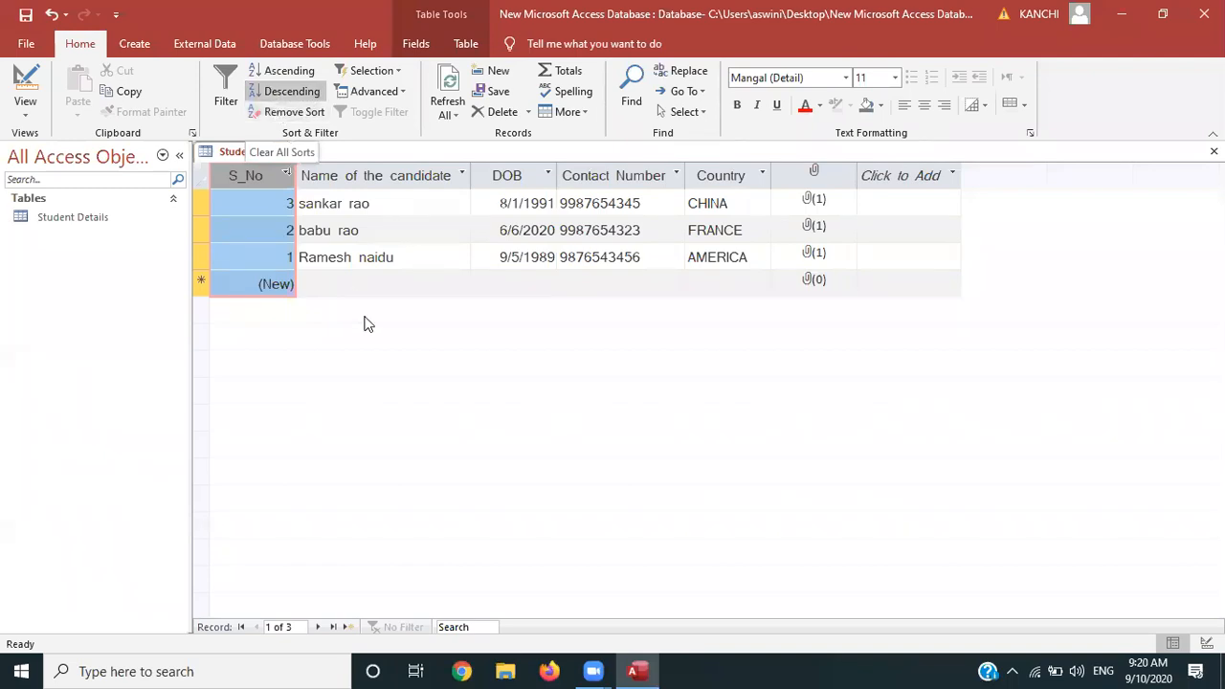
{"action": "left_click", "coordinate": [297, 115]}
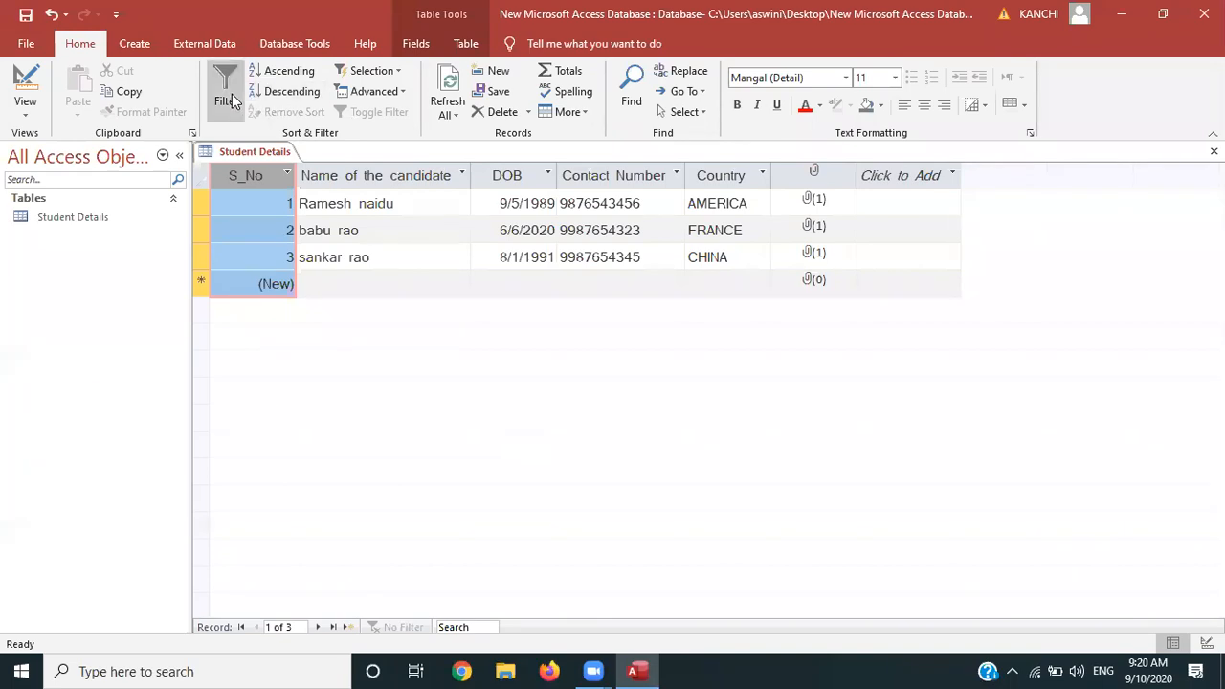
Filter Name of the candidate to the second student only, then clear the filter and add a new record
{"action": "left_click", "coordinate": [287, 174]}
{"action": "left_click", "coordinate": [351, 178]}
{"action": "left_click", "coordinate": [352, 179]}
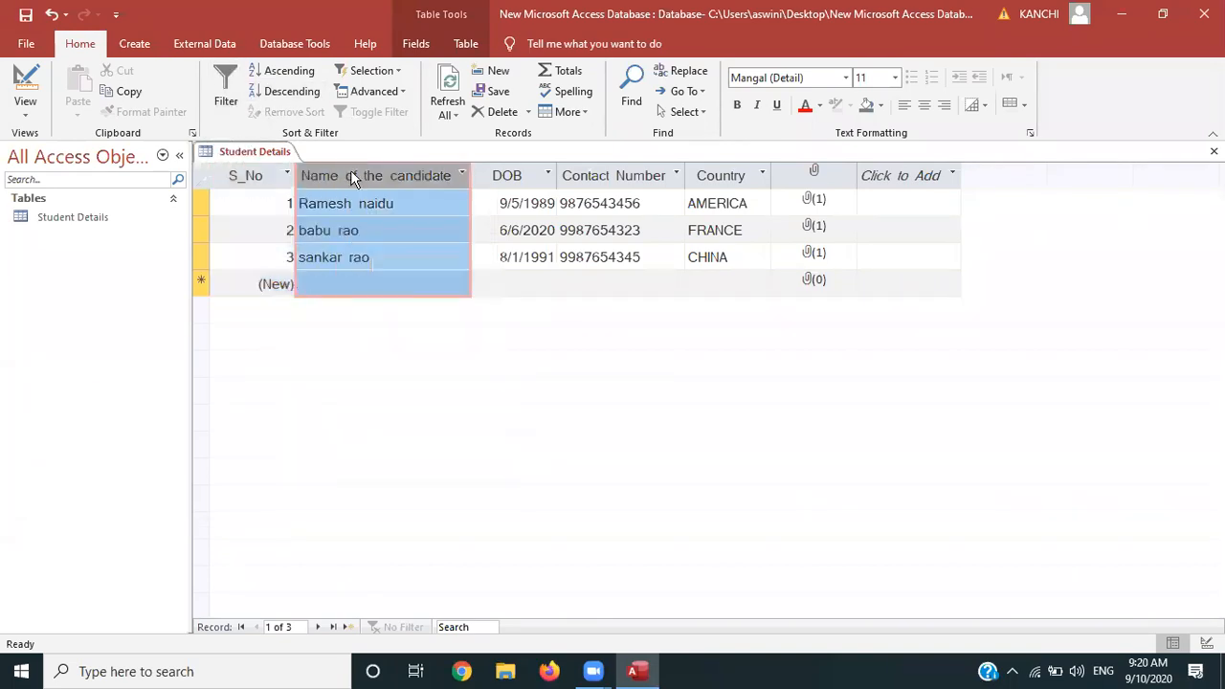
{"action": "left_click", "coordinate": [460, 177]}
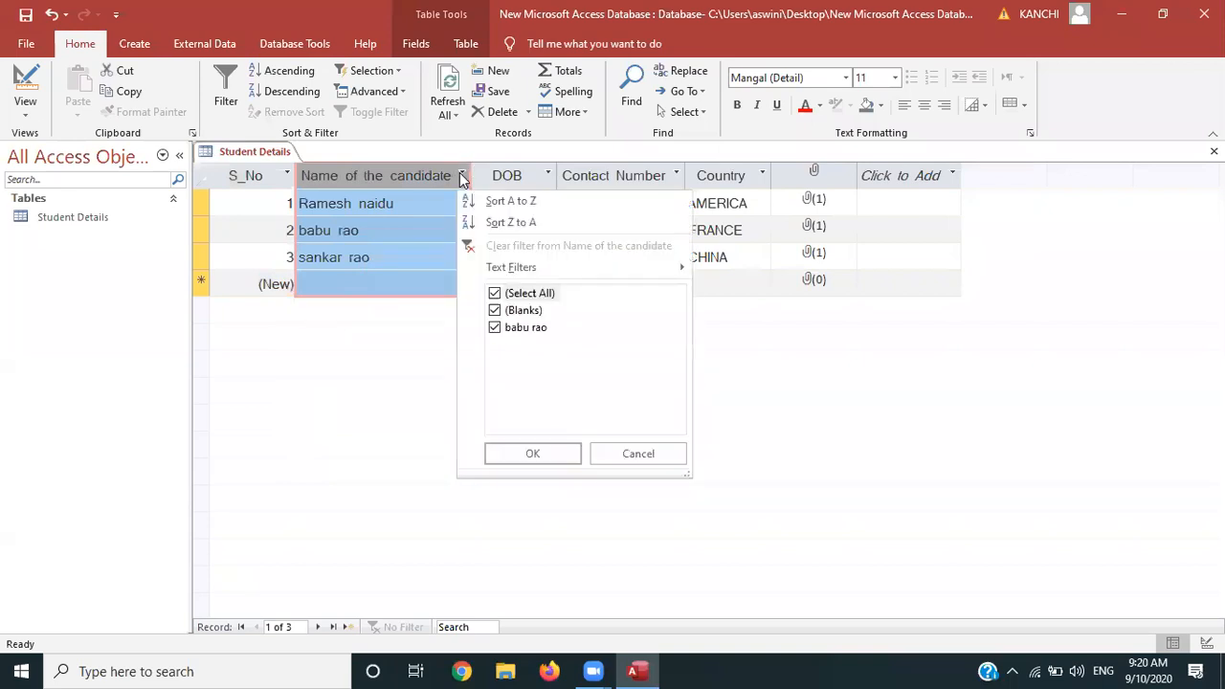
{"action": "left_click", "coordinate": [494, 294]}
{"action": "left_click", "coordinate": [494, 328]}
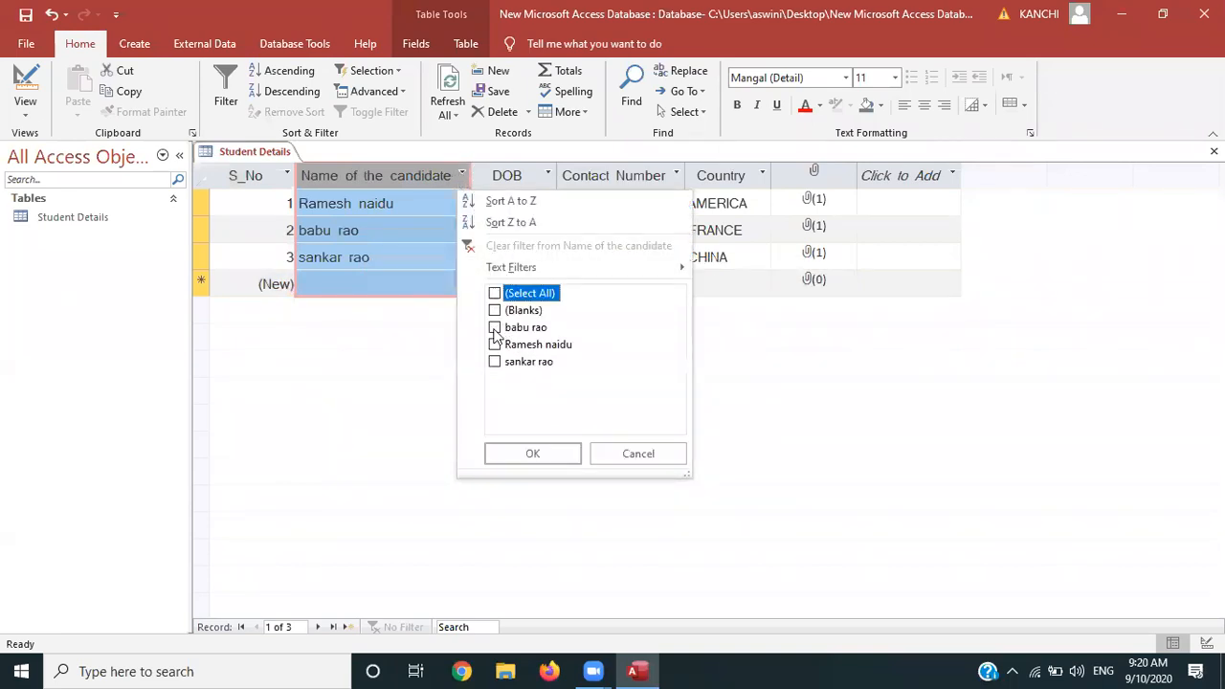
{"action": "left_click", "coordinate": [527, 453]}
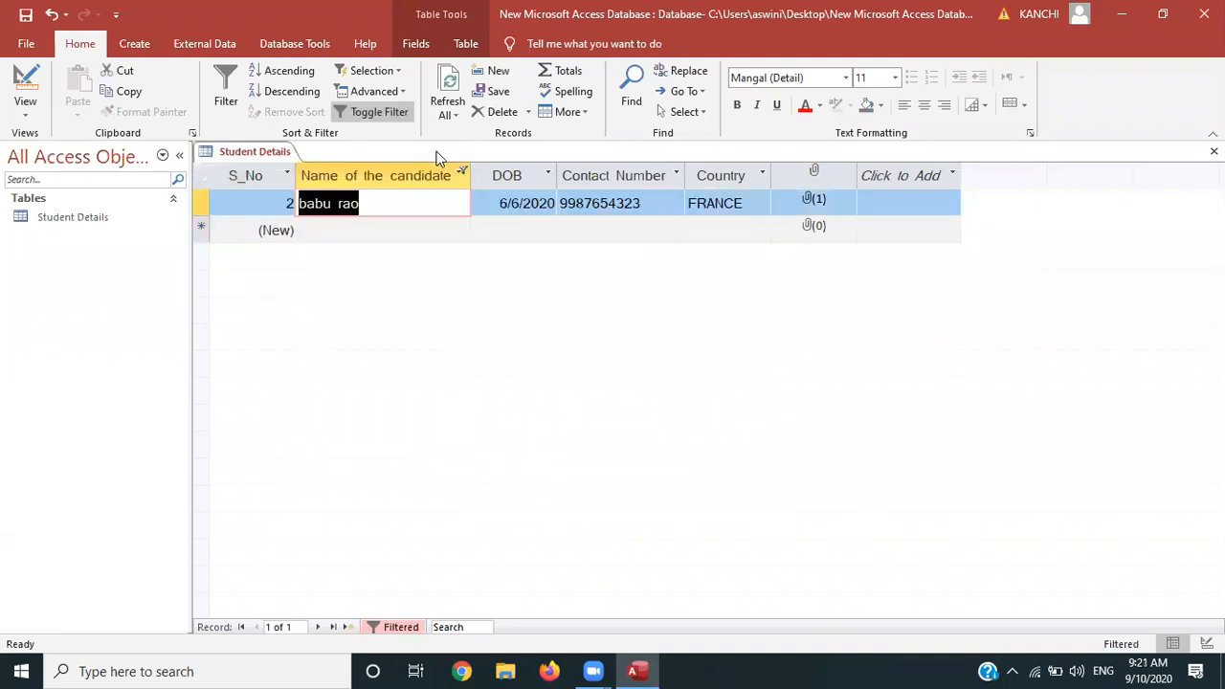
{"action": "left_click", "coordinate": [380, 113]}
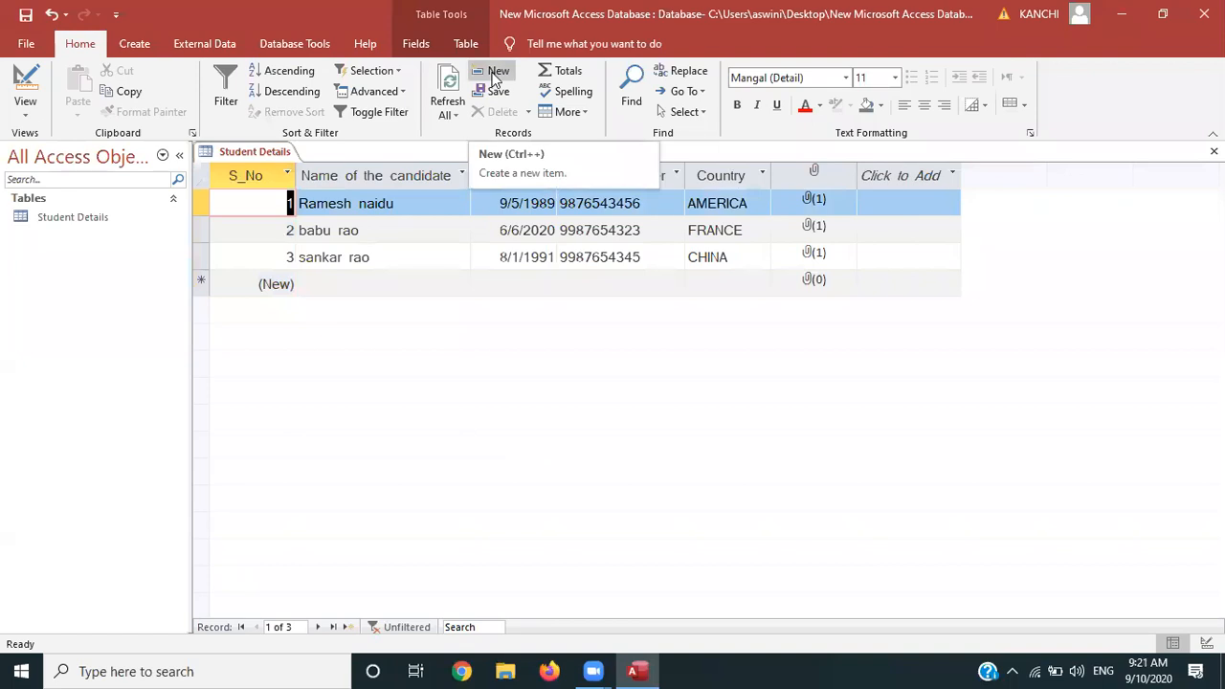
{"action": "left_click", "coordinate": [493, 76]}
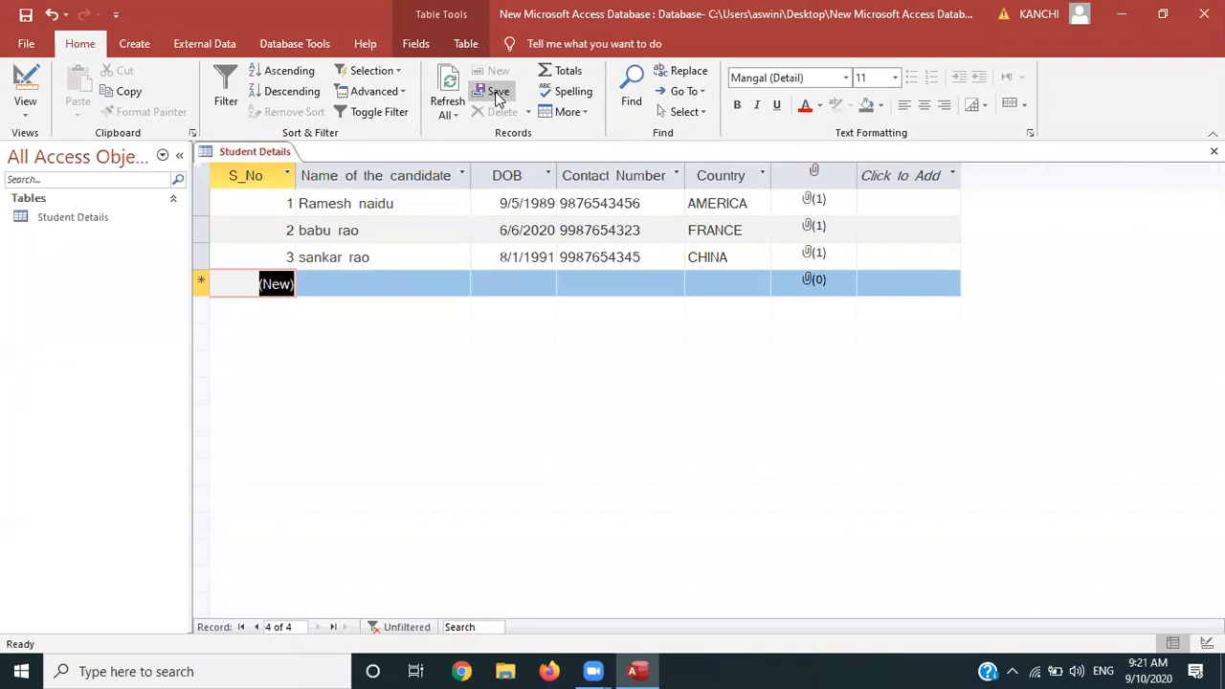
Discard the blank record and add a Total row with Count under Name of the candidate (3)
{"action": "left_click", "coordinate": [454, 95]}
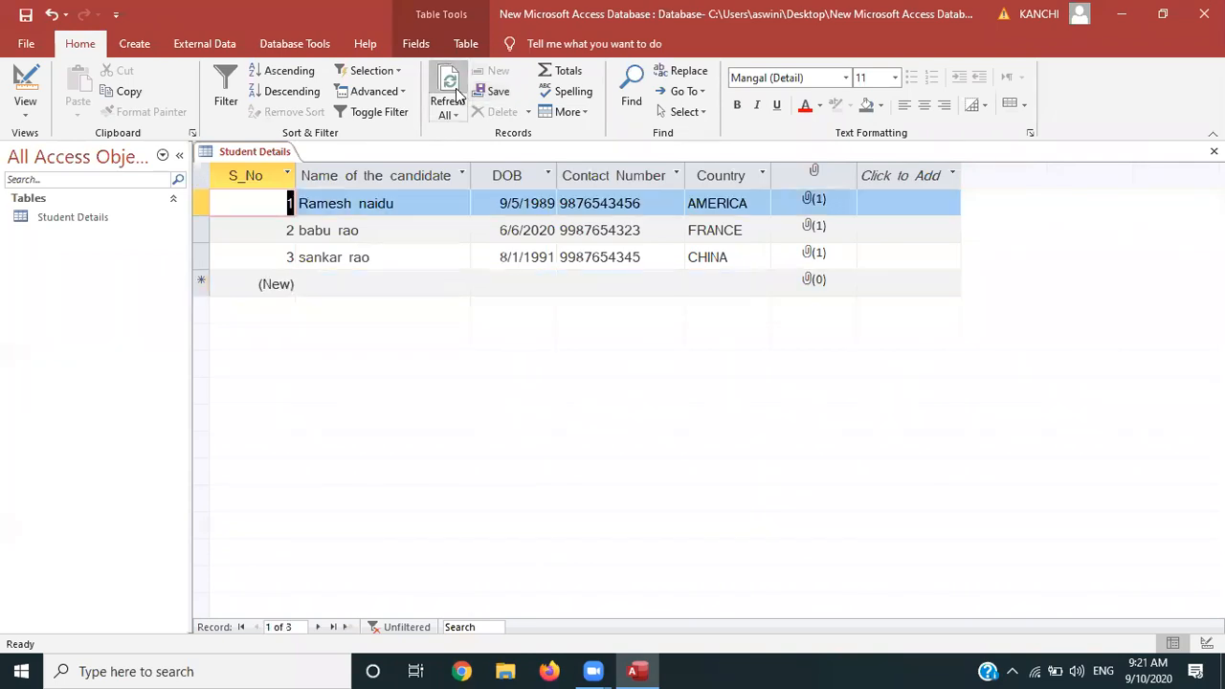
{"action": "left_click", "coordinate": [572, 76]}
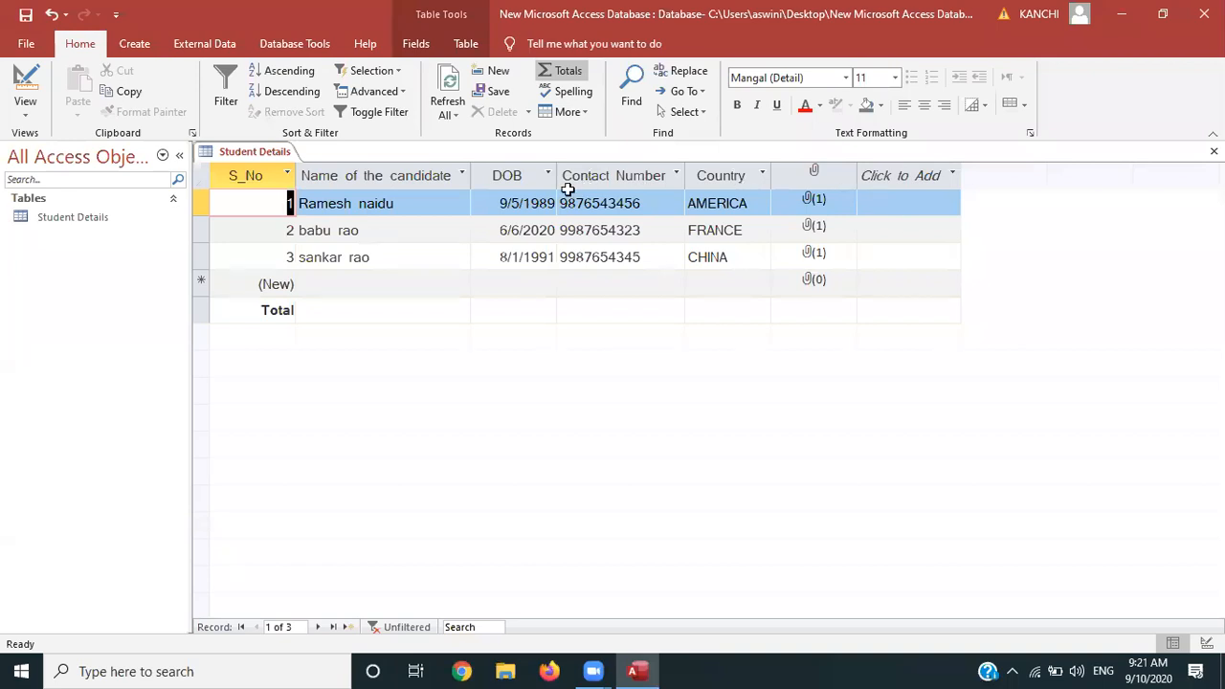
{"action": "left_click", "coordinate": [321, 316]}
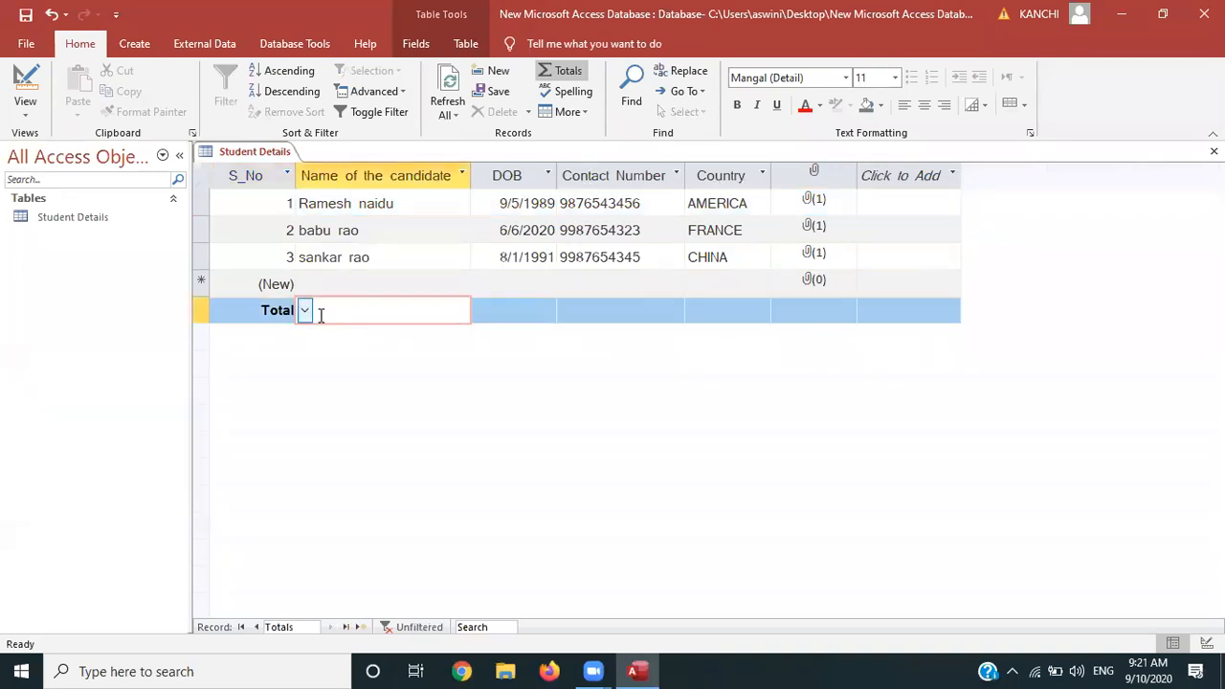
{"action": "left_click", "coordinate": [303, 312]}
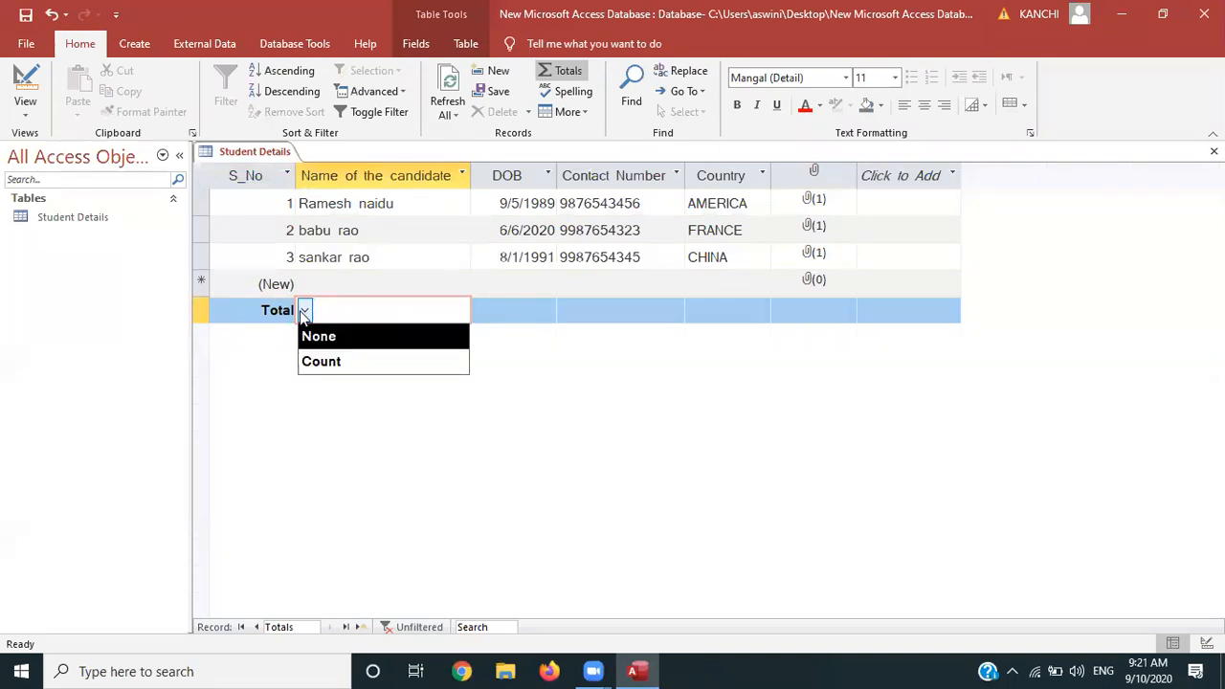
{"action": "left_click", "coordinate": [324, 362]}
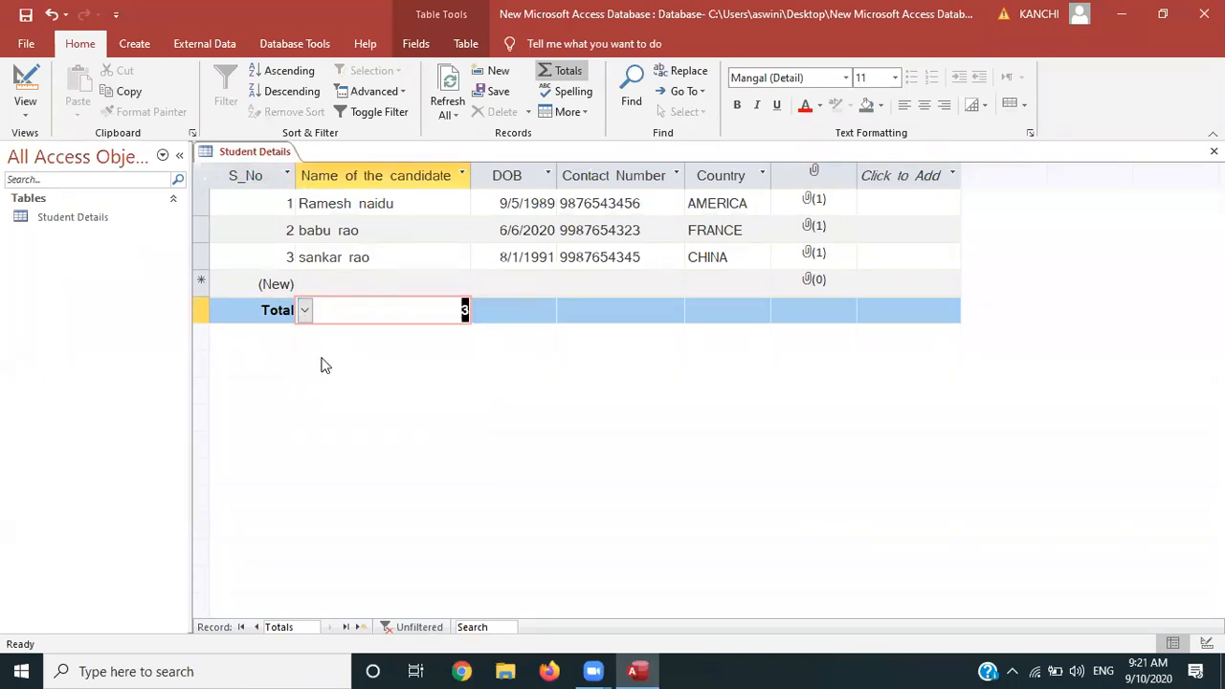
{"action": "left_click", "coordinate": [522, 306]}
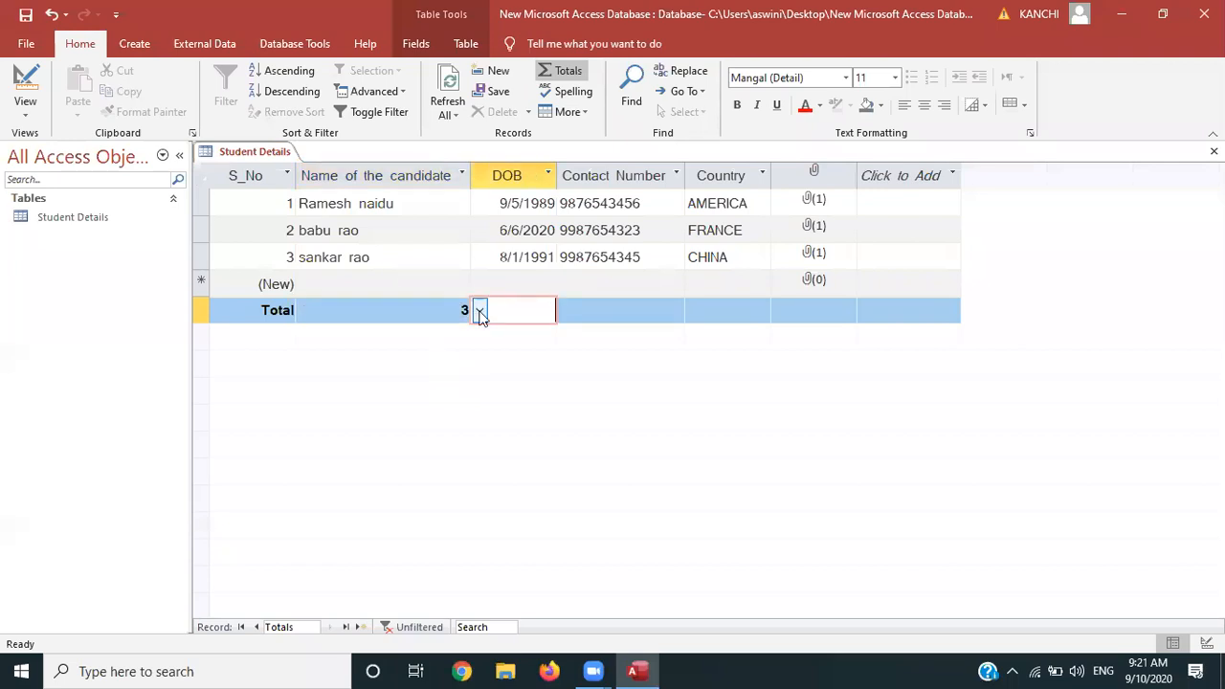
{"action": "left_click", "coordinate": [480, 312]}
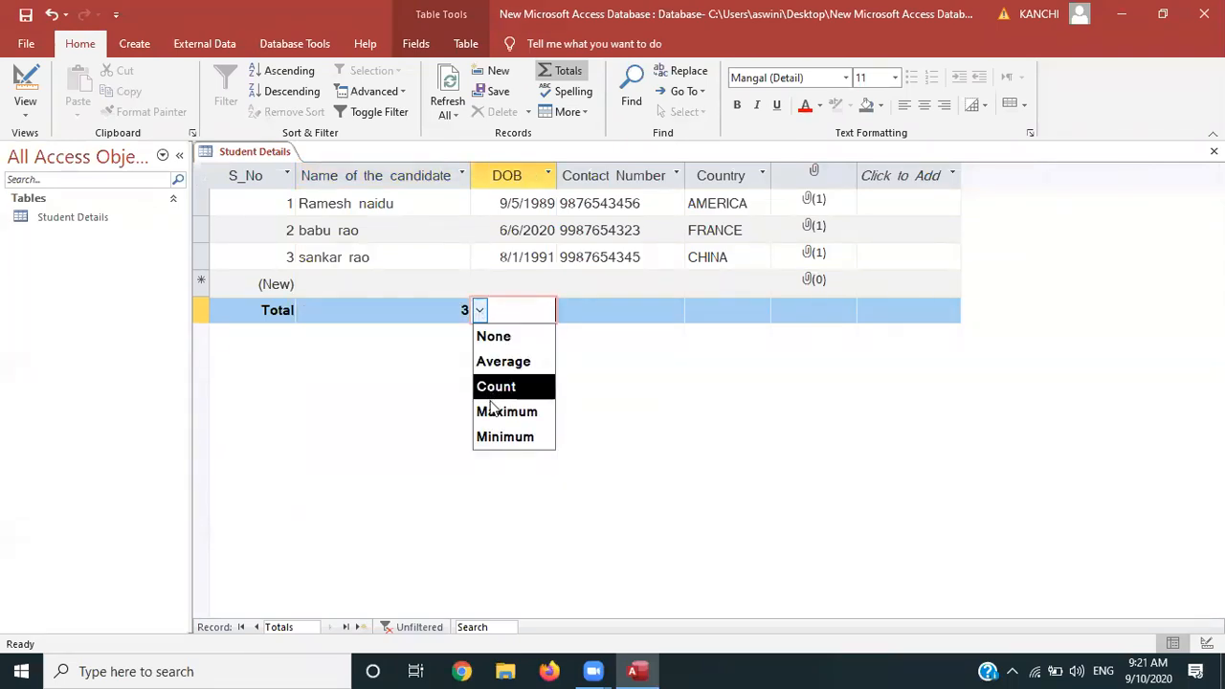
{"action": "left_click", "coordinate": [587, 356]}
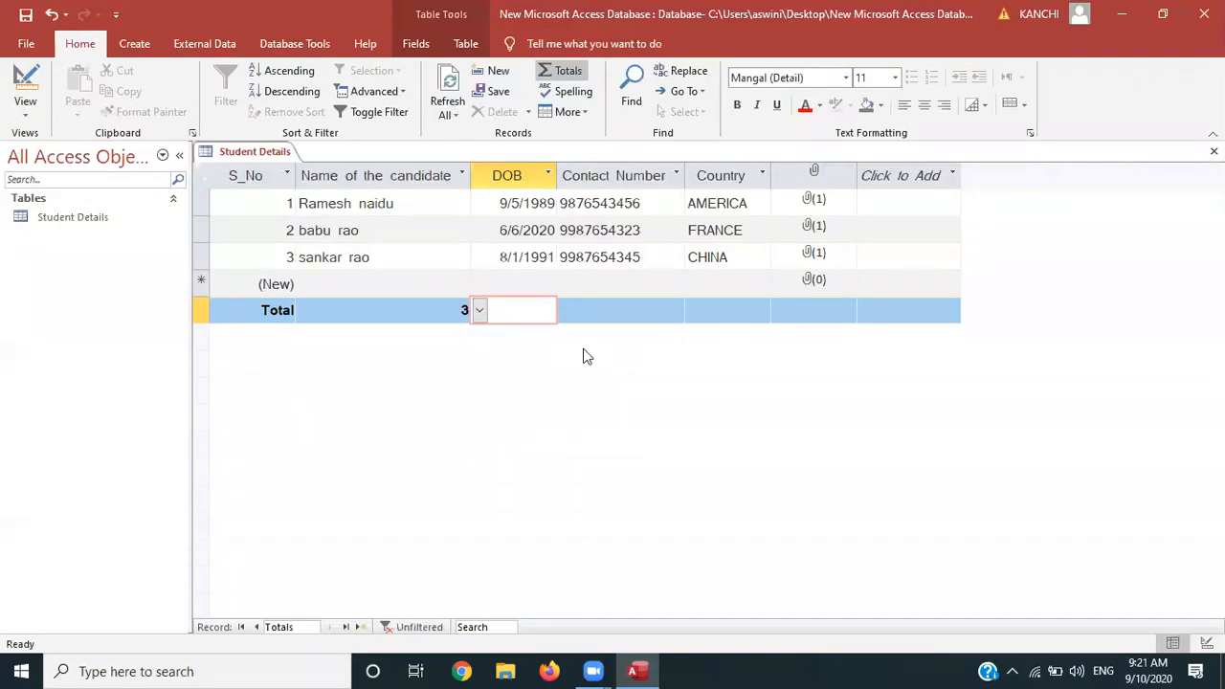
{"action": "left_click", "coordinate": [28, 105]}
Add a Number field named mark in Design view and save the table
{"action": "left_click", "coordinate": [61, 188]}
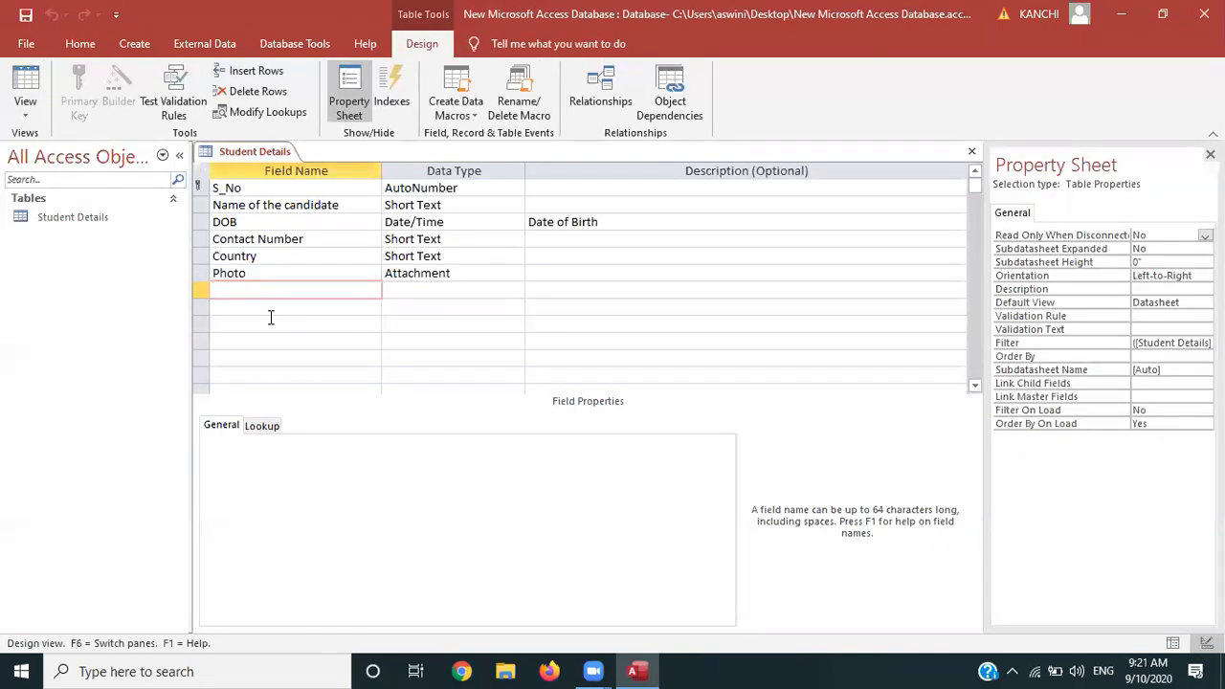
{"action": "type", "text": "mark"}
{"action": "left_click", "coordinate": [422, 296]}
{"action": "left_click", "coordinate": [517, 291]}
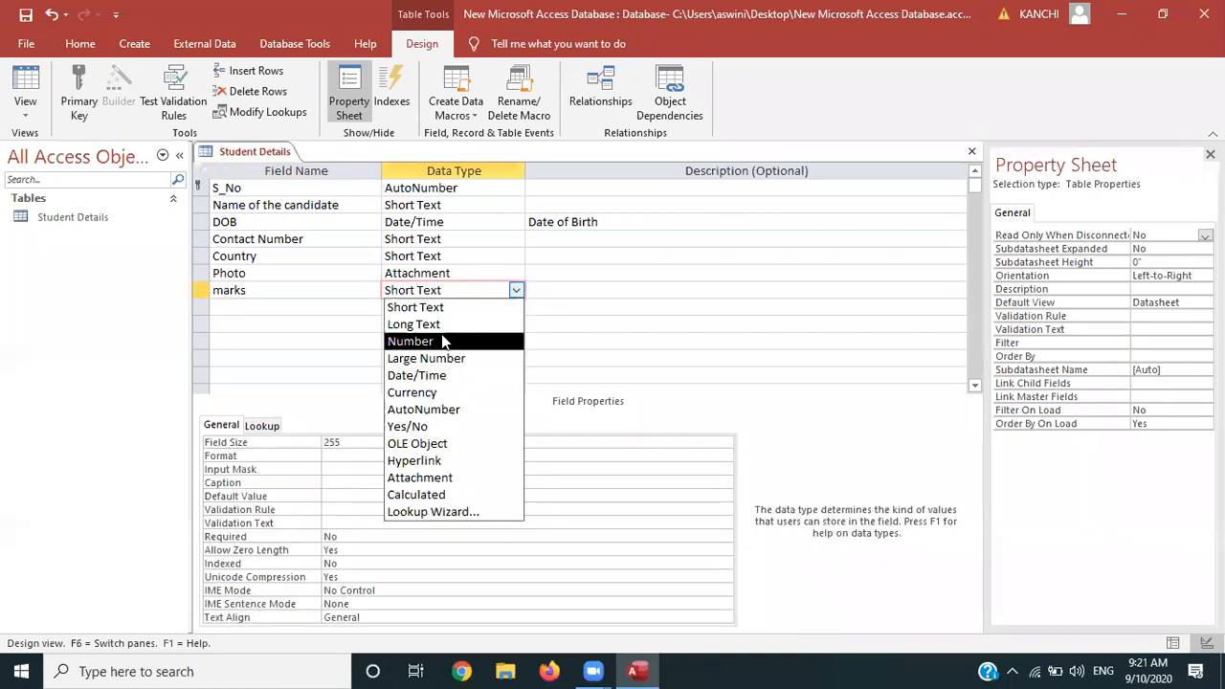
{"action": "left_click", "coordinate": [443, 343]}
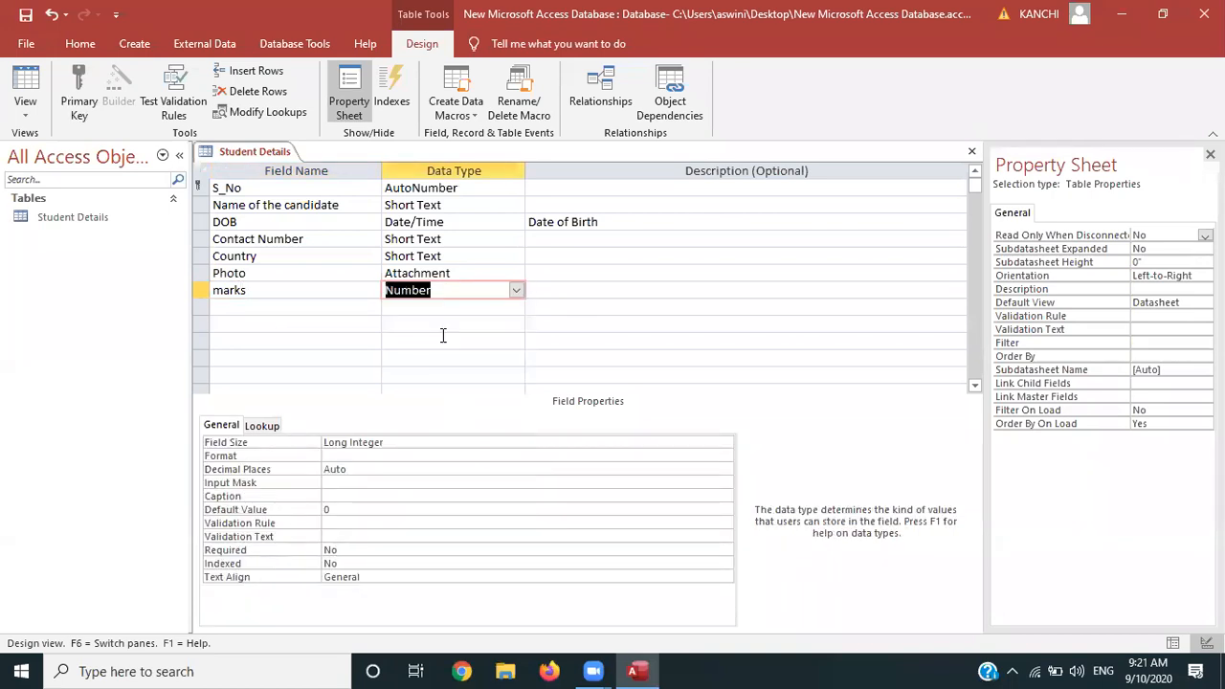
{"action": "left_click", "coordinate": [21, 107]}
{"action": "left_click", "coordinate": [58, 151]}
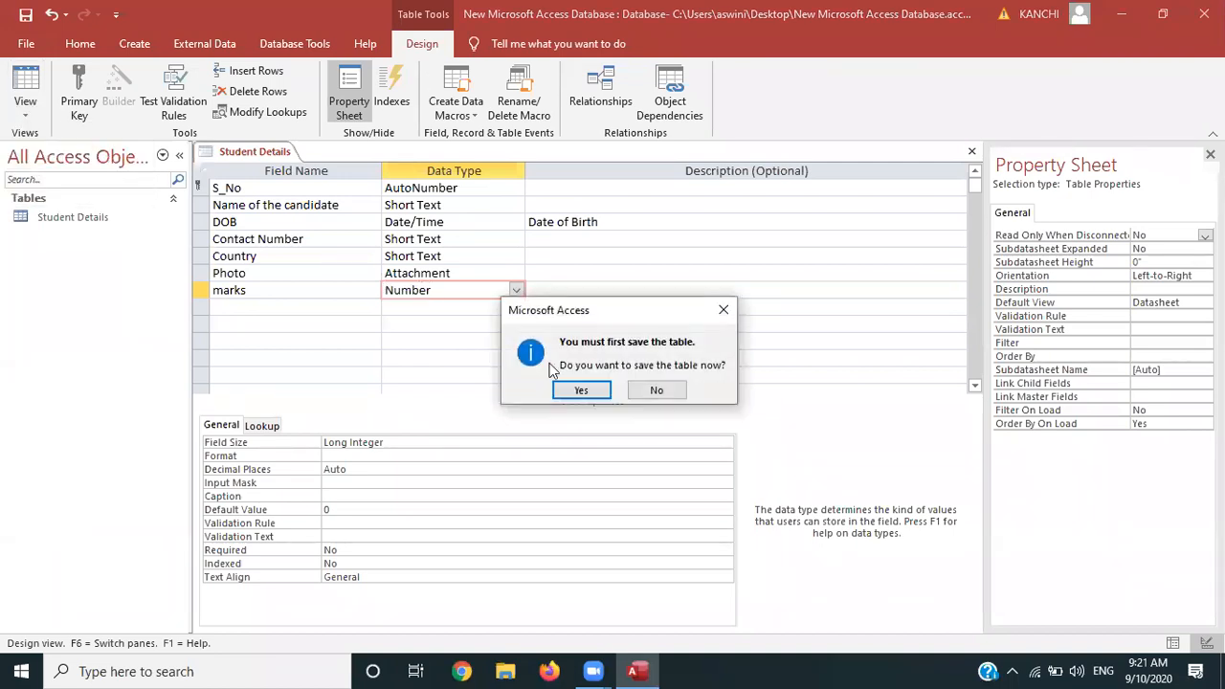
{"action": "left_click", "coordinate": [579, 390]}
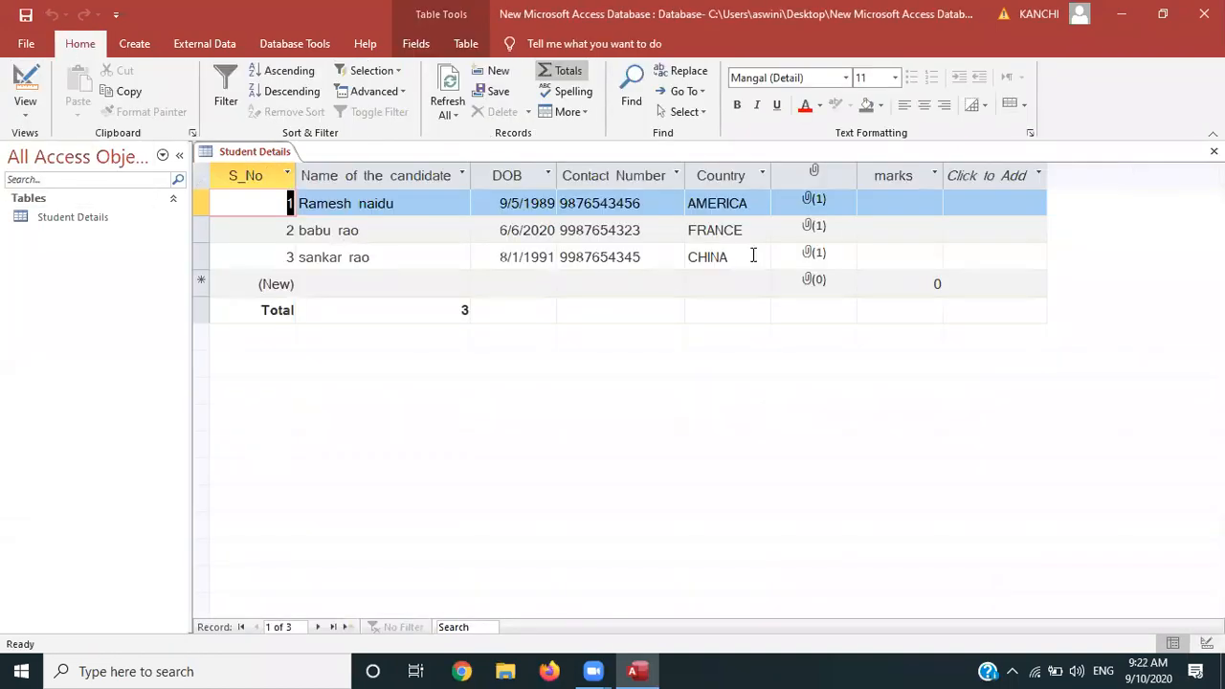
Enter marks 23, 24 and 25 for the three students
{"action": "left_click", "coordinate": [911, 208]}
{"action": "type", "text": "23"}
{"action": "key", "text": "Down"}
{"action": "type", "text": "24"}
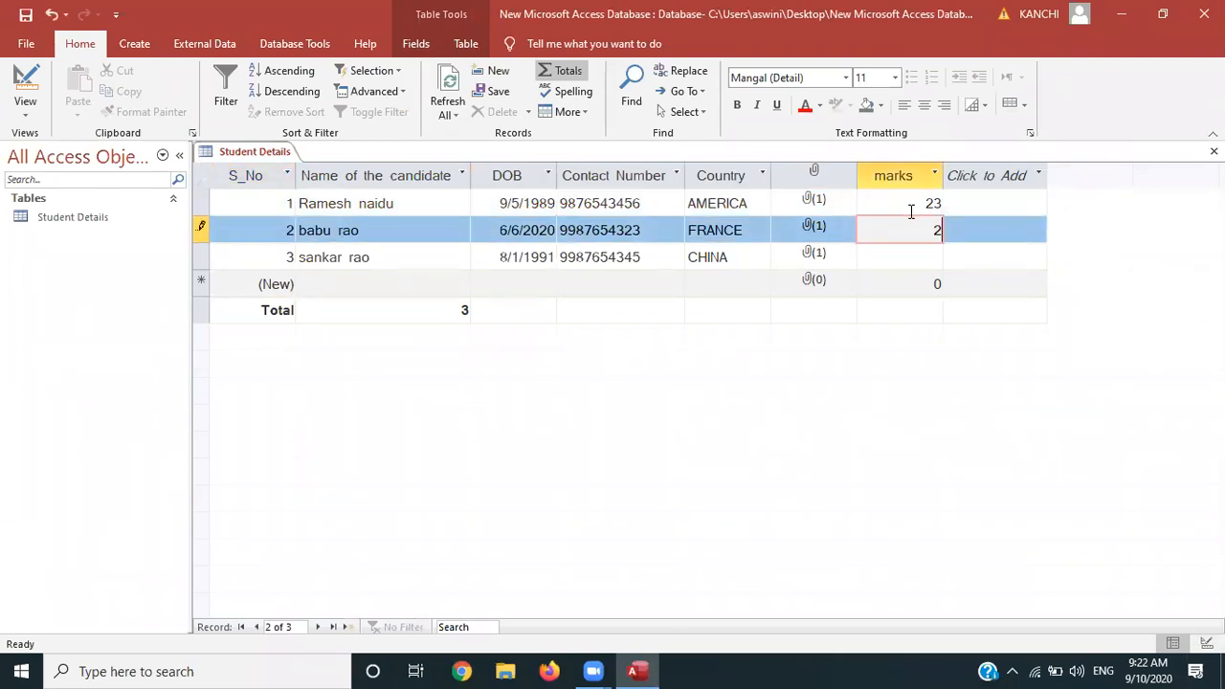
{"action": "key", "text": "Down"}
{"action": "type", "text": "25"}
{"action": "key", "text": "Down"}
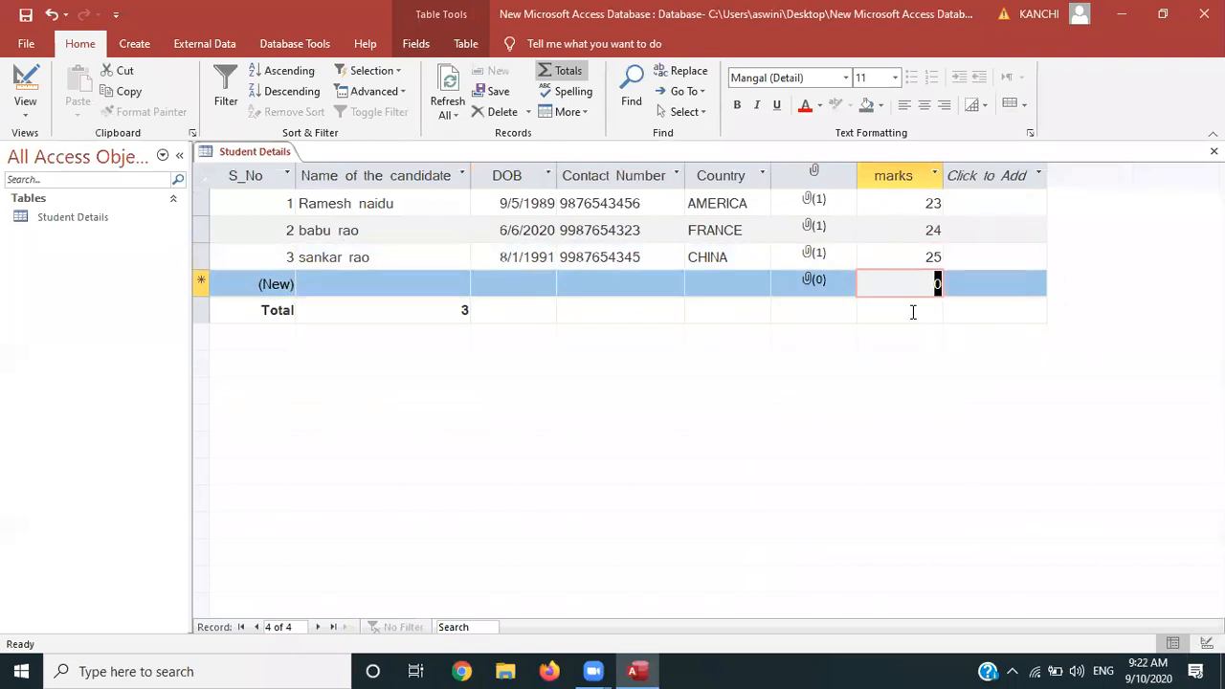
Try Sum, Average, Count and Maximum on the marks total, settling on Minimum (23)
{"action": "left_click", "coordinate": [913, 311]}
{"action": "left_click", "coordinate": [865, 311]}
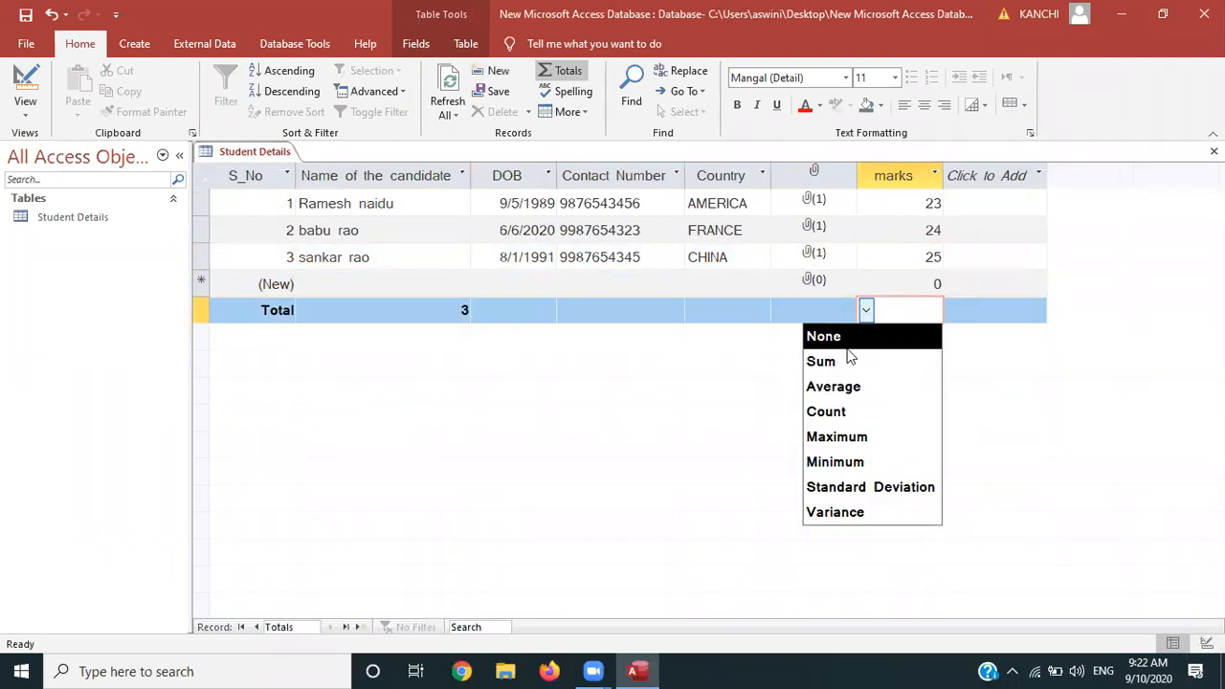
{"action": "left_click", "coordinate": [848, 358]}
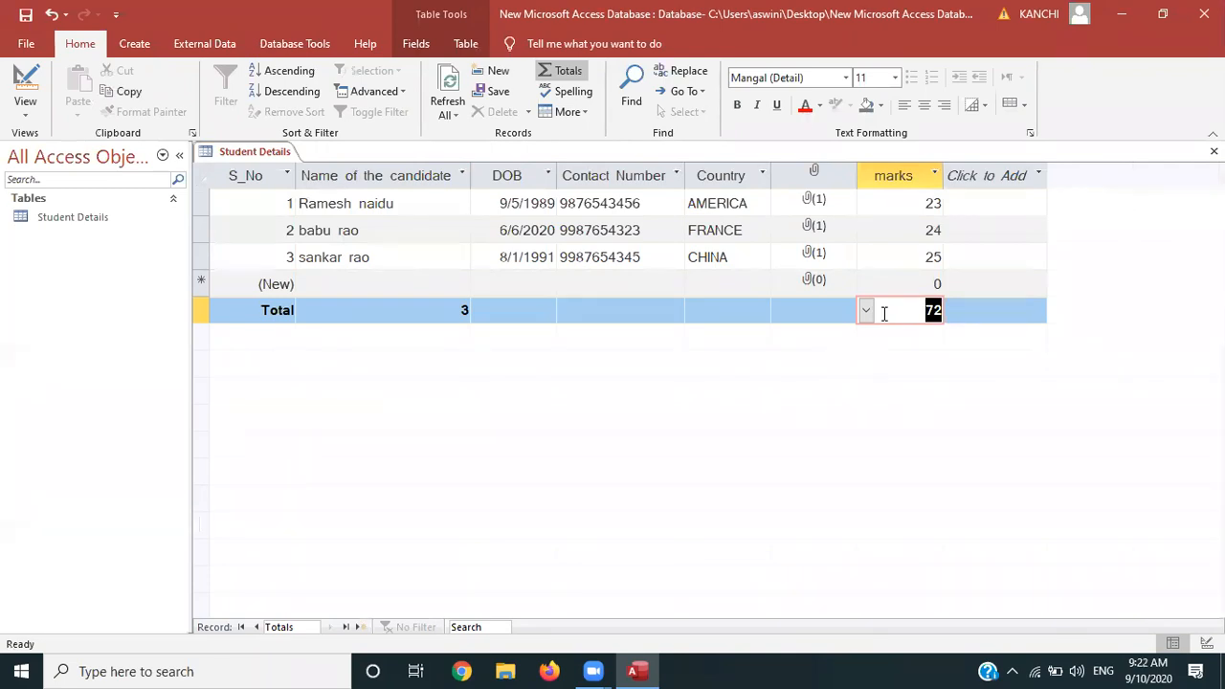
{"action": "left_click", "coordinate": [865, 311]}
{"action": "left_click", "coordinate": [848, 402]}
{"action": "left_click", "coordinate": [866, 310]}
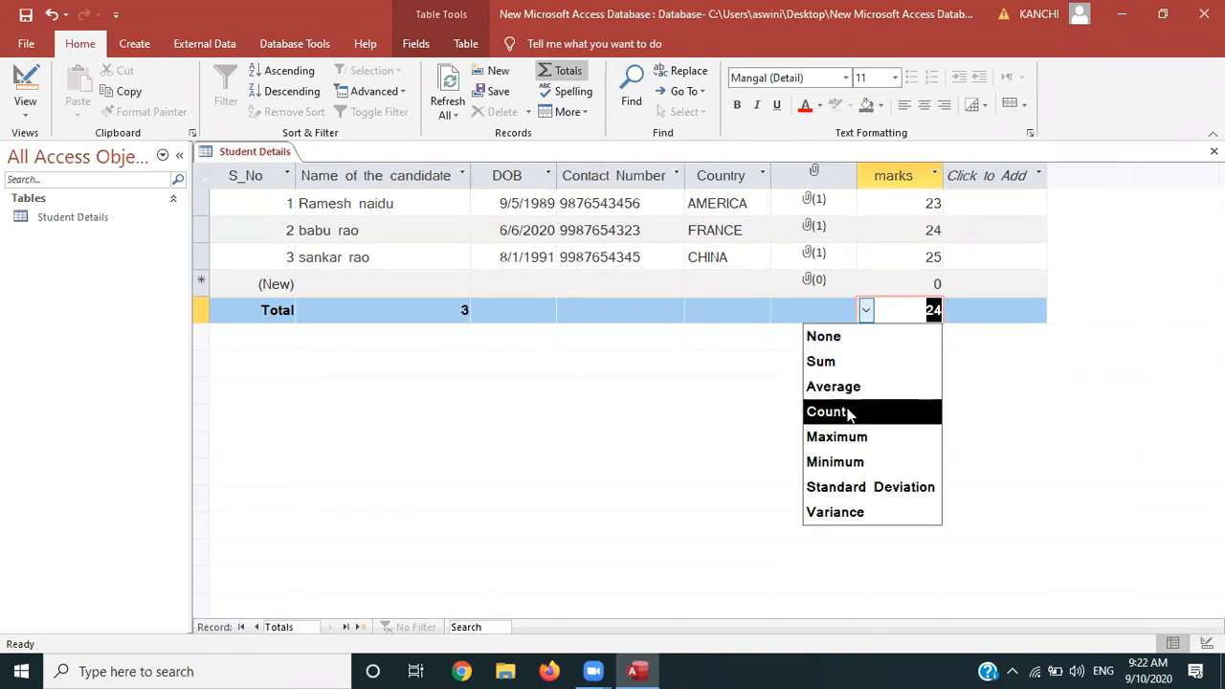
{"action": "left_click", "coordinate": [848, 412]}
{"action": "left_click", "coordinate": [866, 311]}
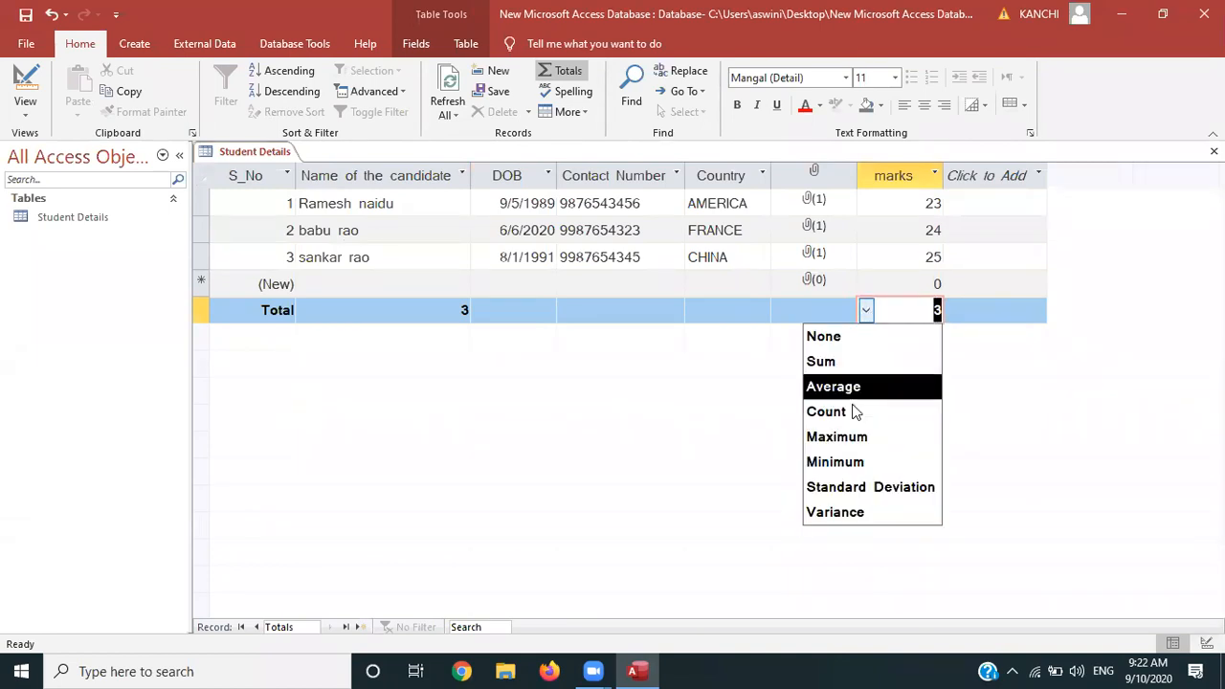
{"action": "left_click", "coordinate": [852, 437]}
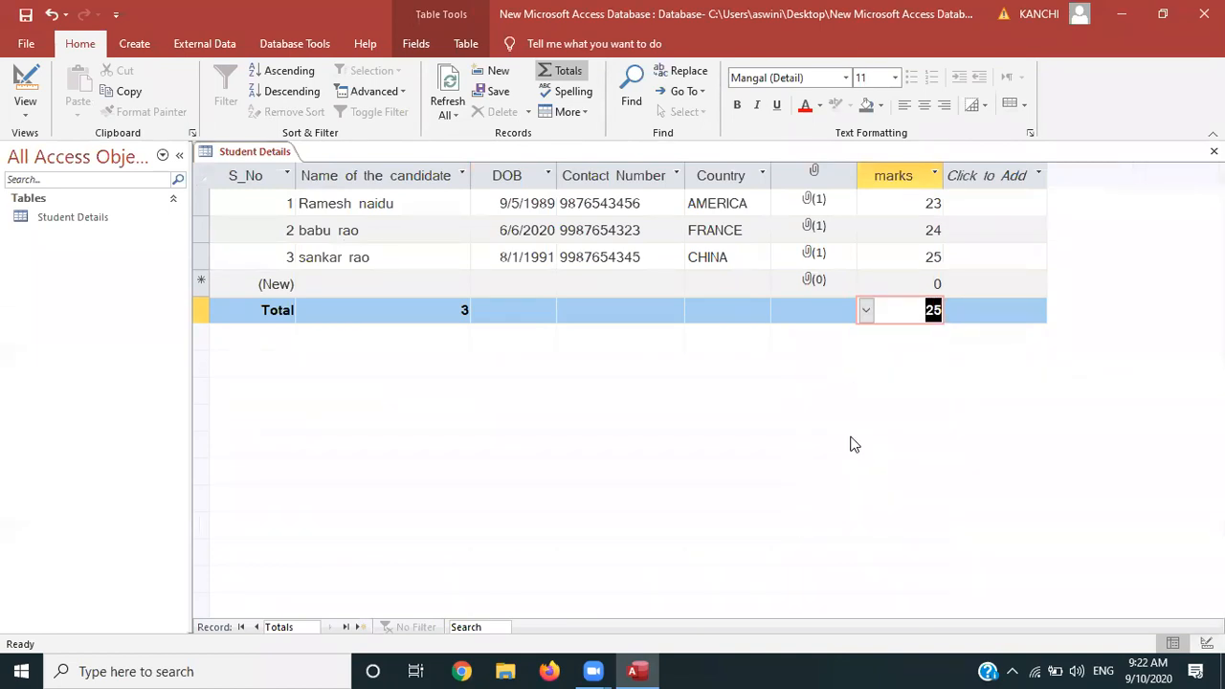
{"action": "left_click", "coordinate": [865, 310]}
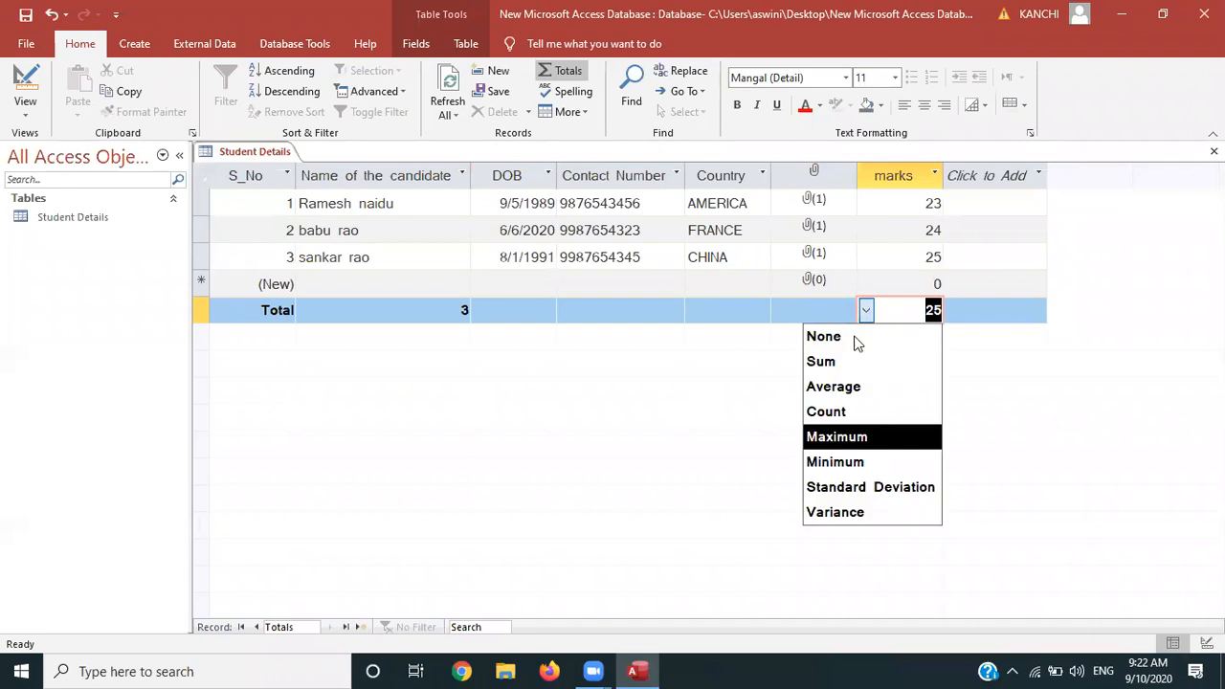
{"action": "left_click", "coordinate": [841, 472]}
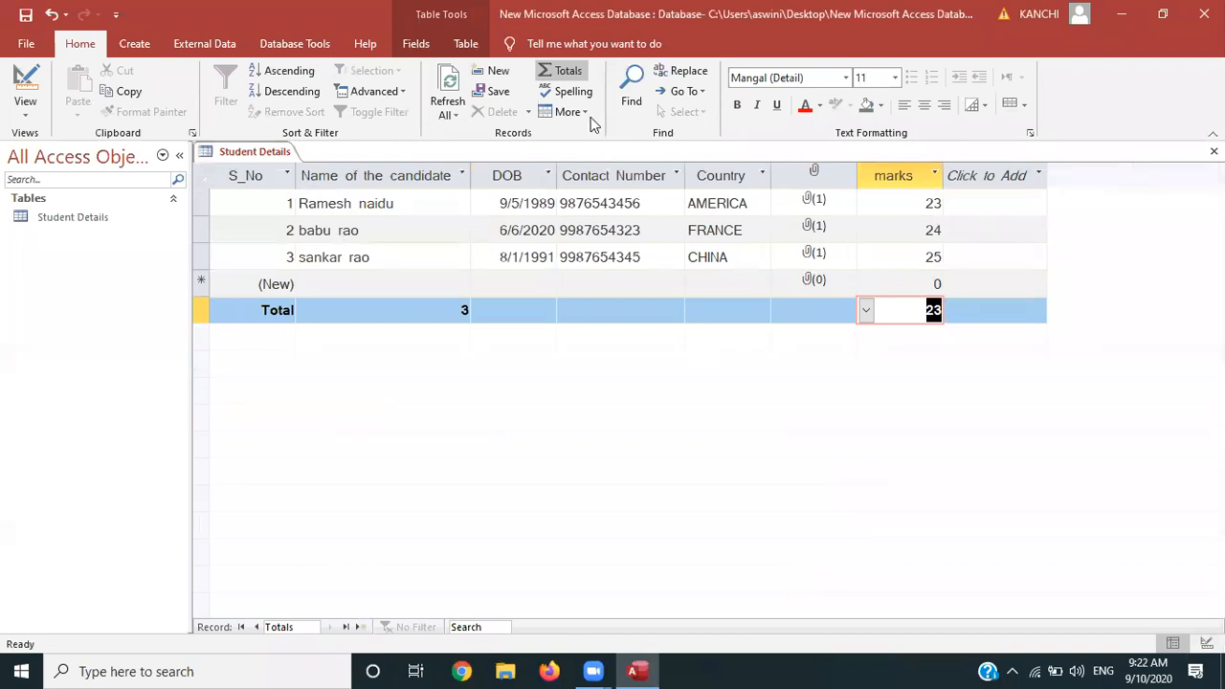
Spell-check the Student Details table, ignoring all occurrences of rao, sankar and naidu, and acknowledge completion
{"action": "left_click", "coordinate": [574, 92]}
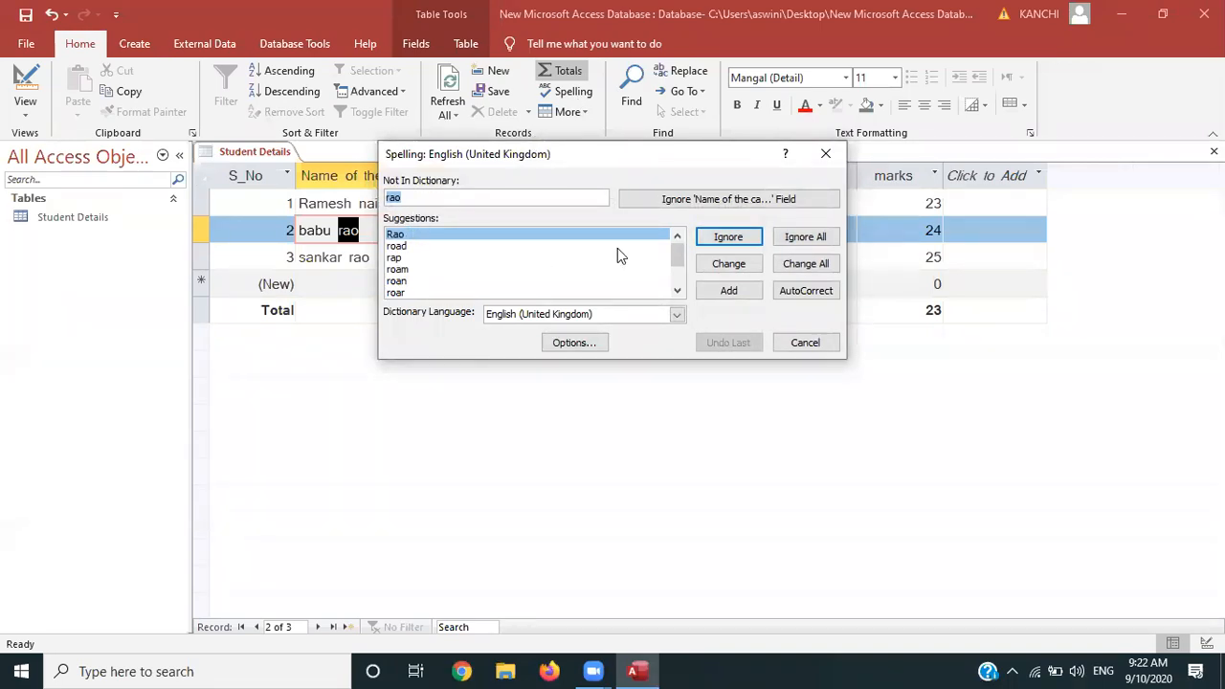
{"action": "left_click", "coordinate": [784, 241]}
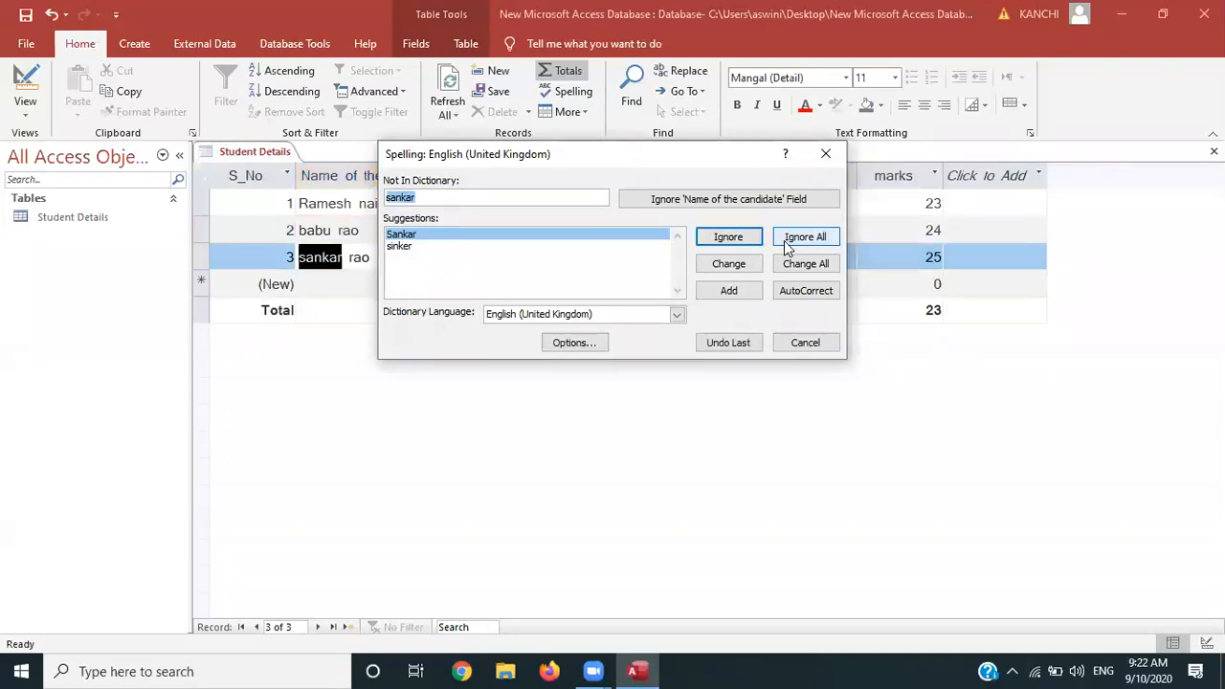
{"action": "left_click", "coordinate": [784, 240]}
{"action": "left_click", "coordinate": [784, 240]}
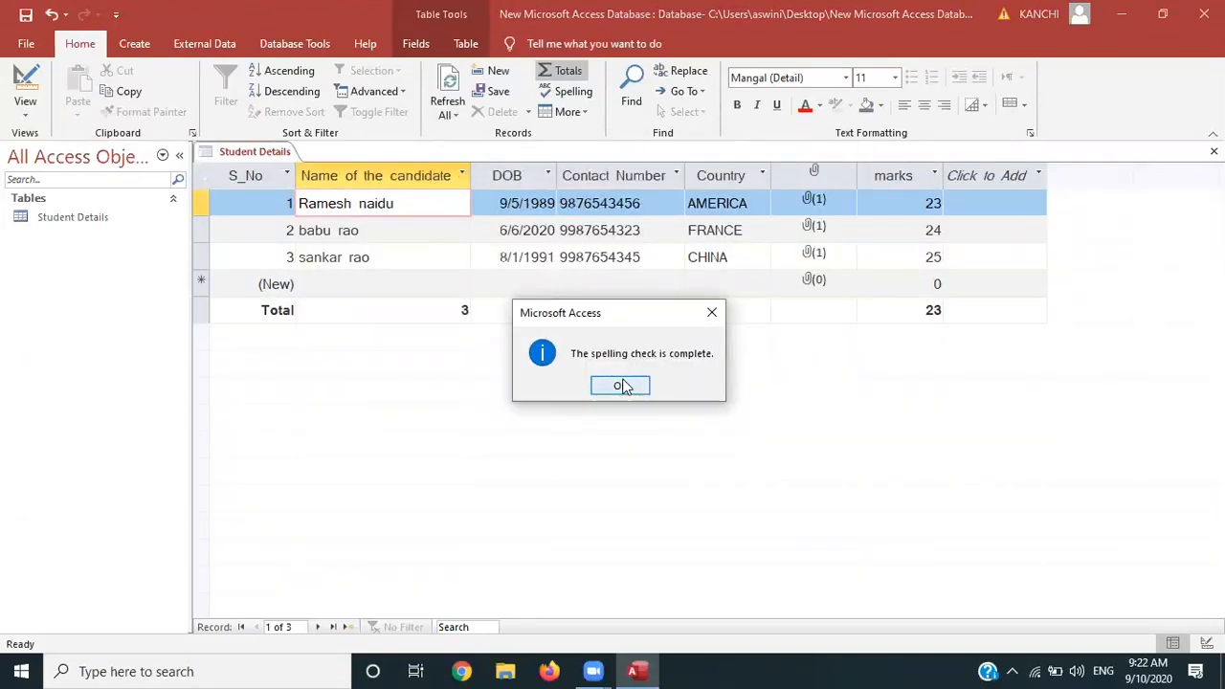
{"action": "left_click", "coordinate": [620, 386]}
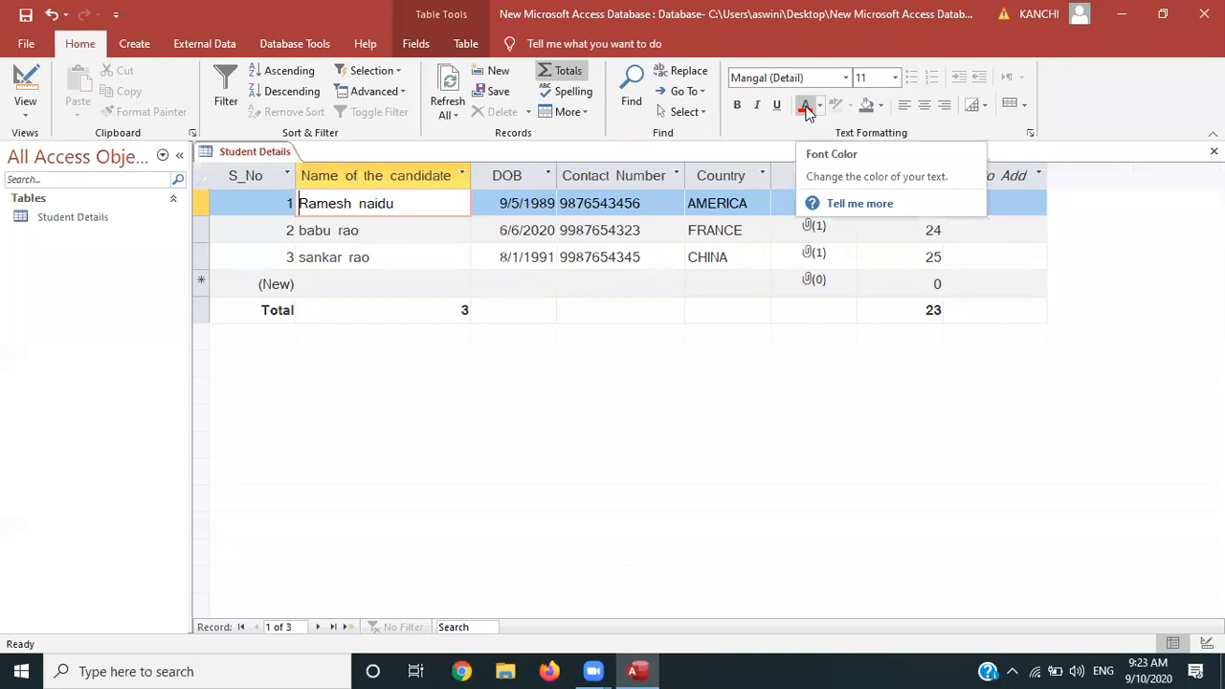
{"action": "left_click", "coordinate": [866, 106]}
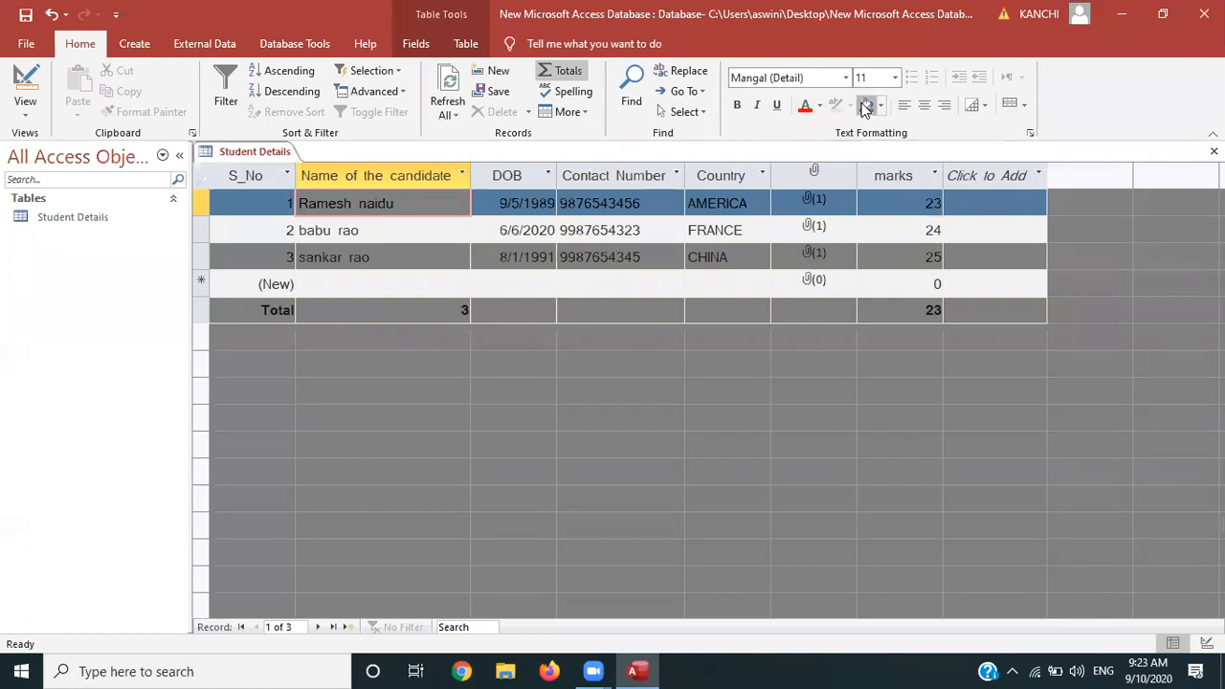
{"action": "left_click", "coordinate": [880, 106]}
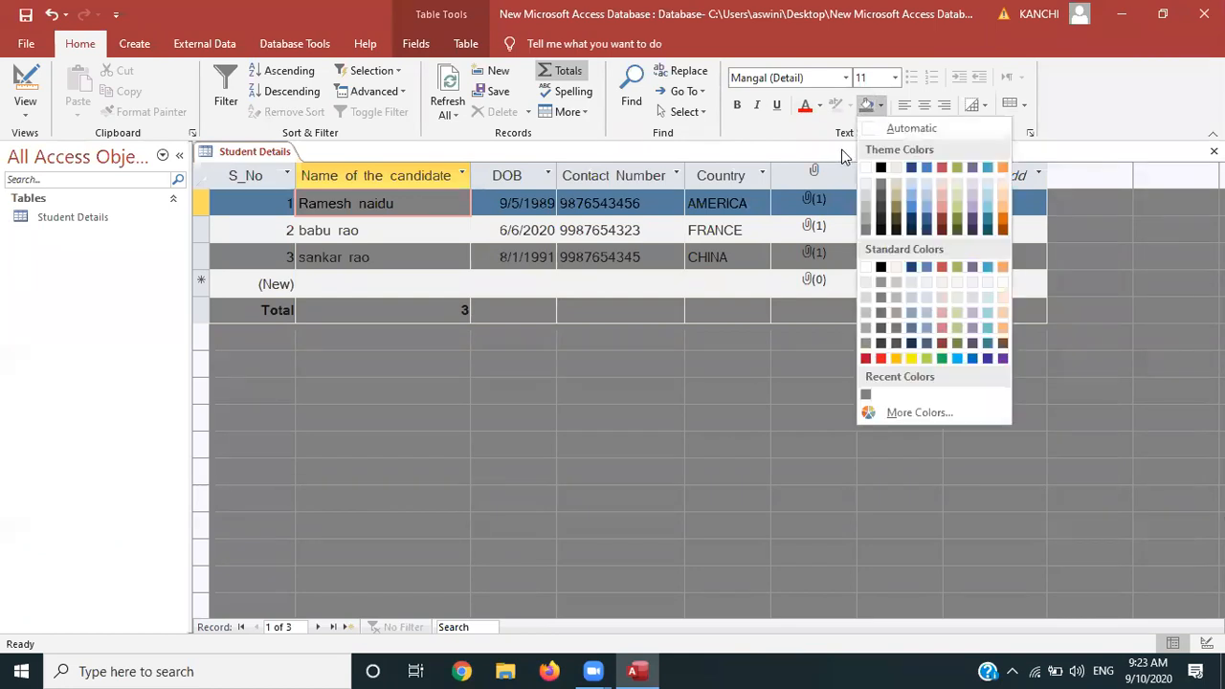
{"action": "left_click", "coordinate": [866, 168]}
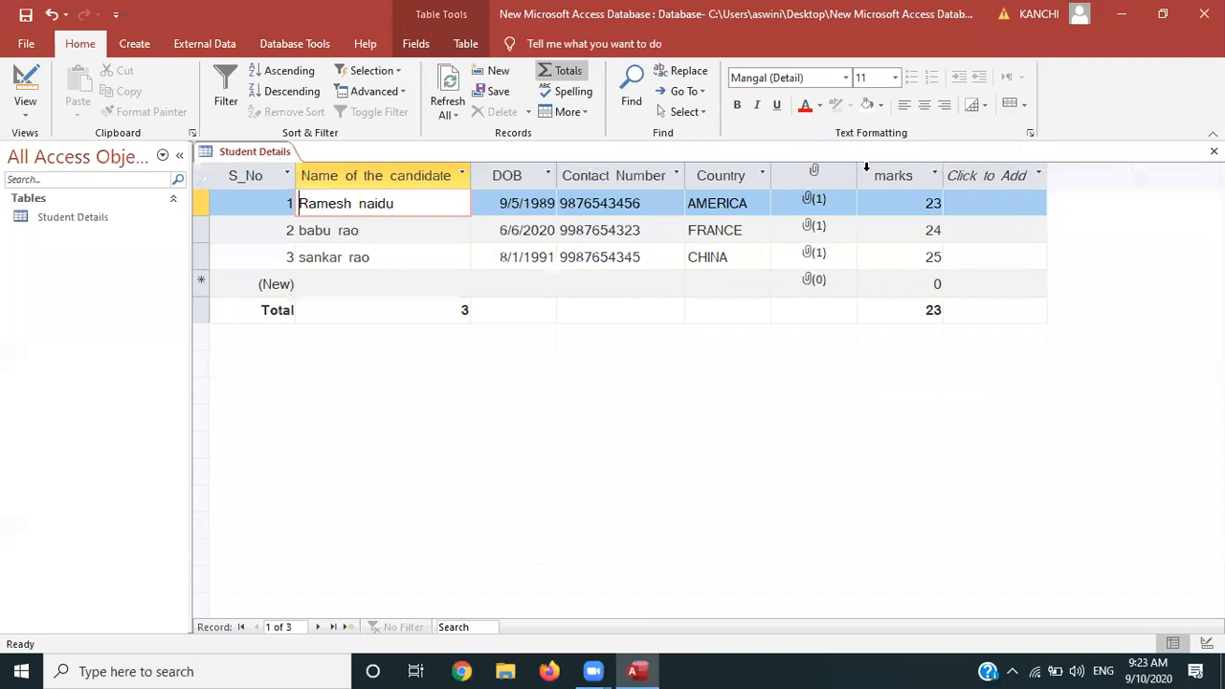
{"action": "left_click", "coordinate": [905, 105]}
Centre the S_No, candidate name and DOB-through-marks columns in the Student Details datasheet
{"action": "left_click", "coordinate": [222, 173]}
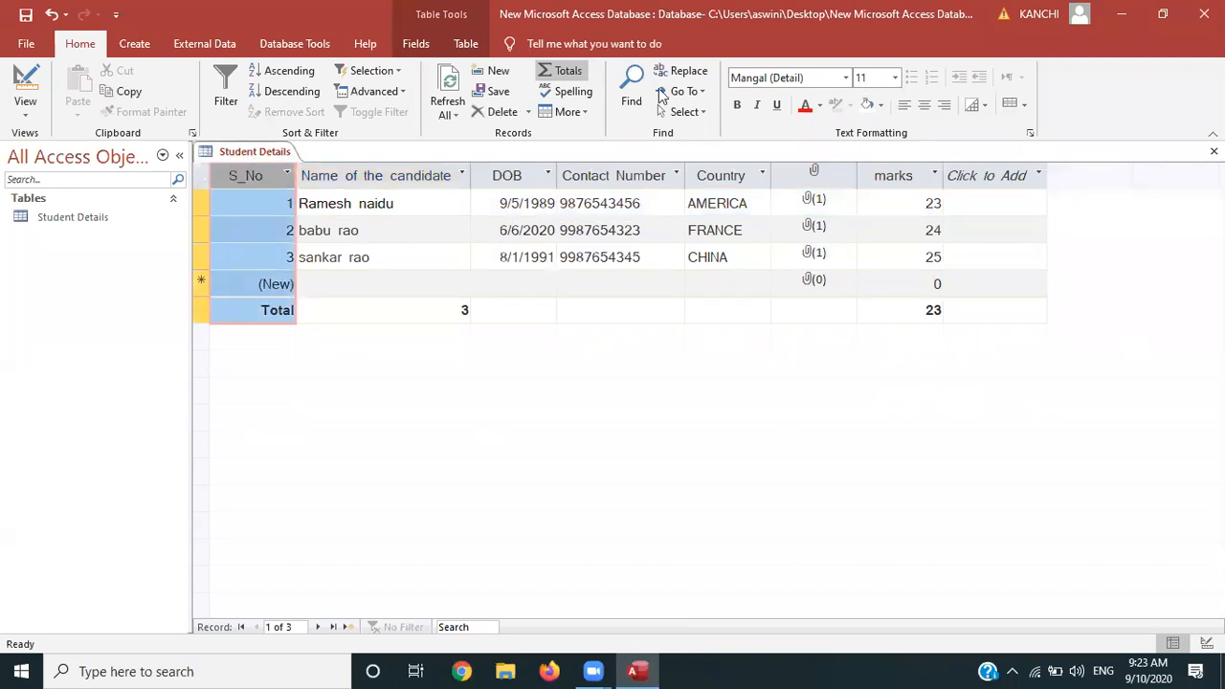
{"action": "left_click", "coordinate": [921, 107]}
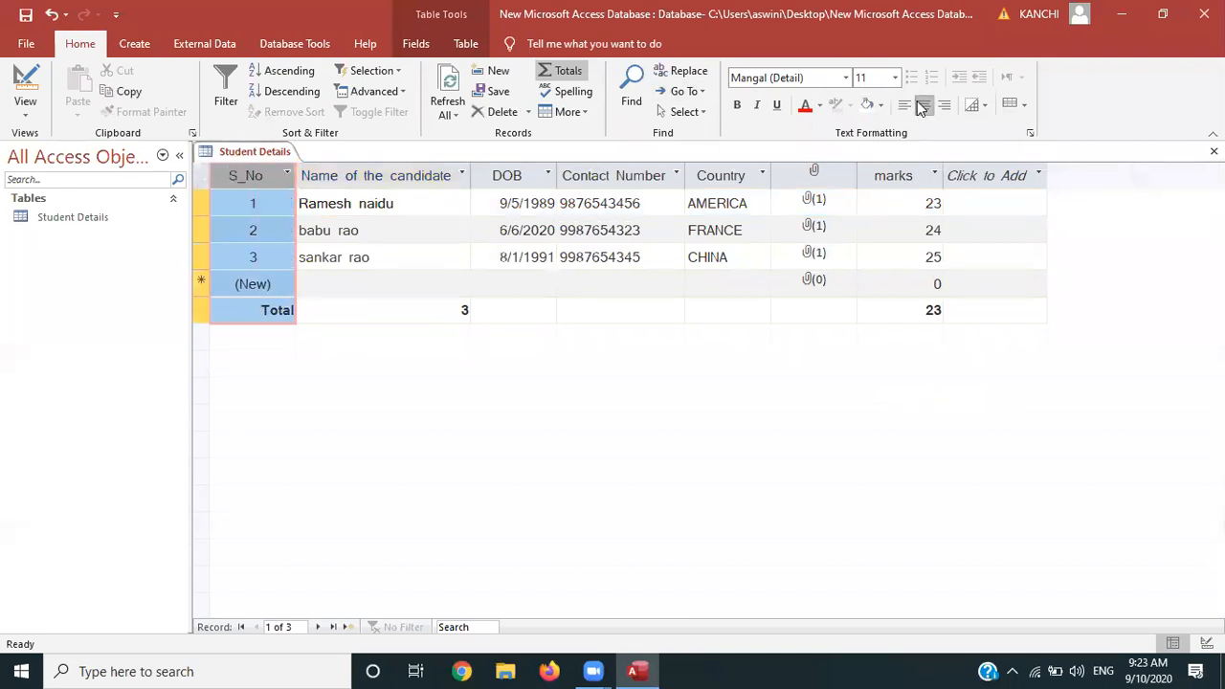
{"action": "left_click", "coordinate": [382, 173]}
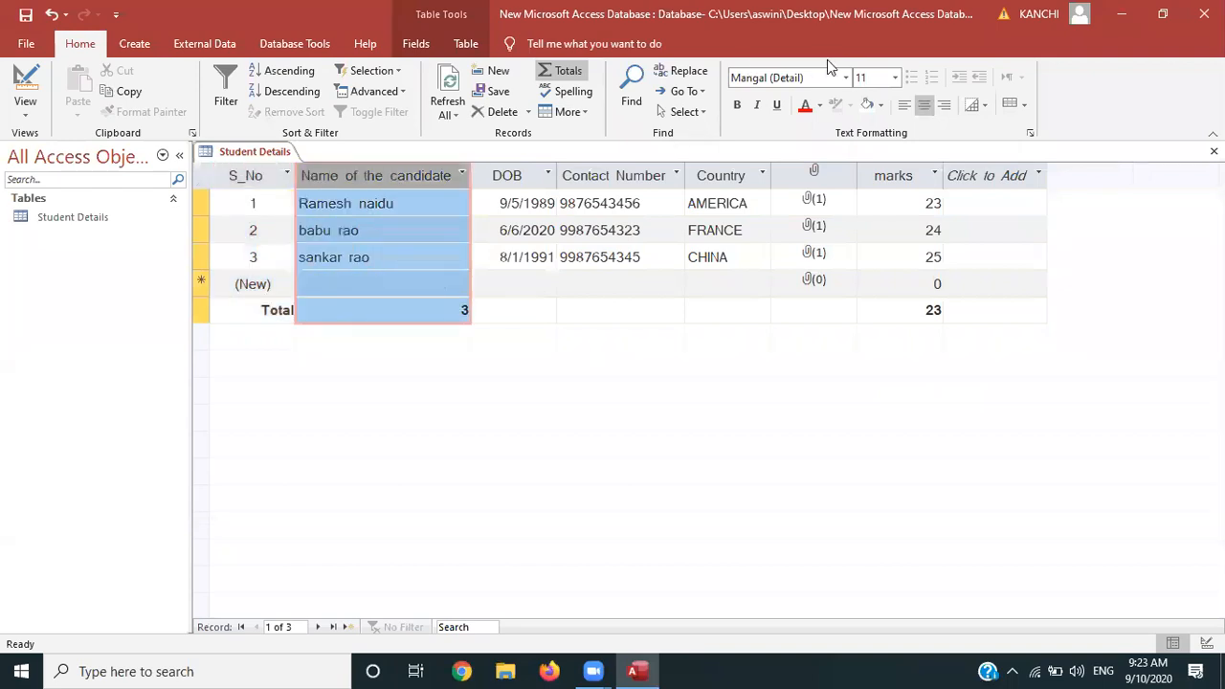
{"action": "left_click", "coordinate": [924, 106]}
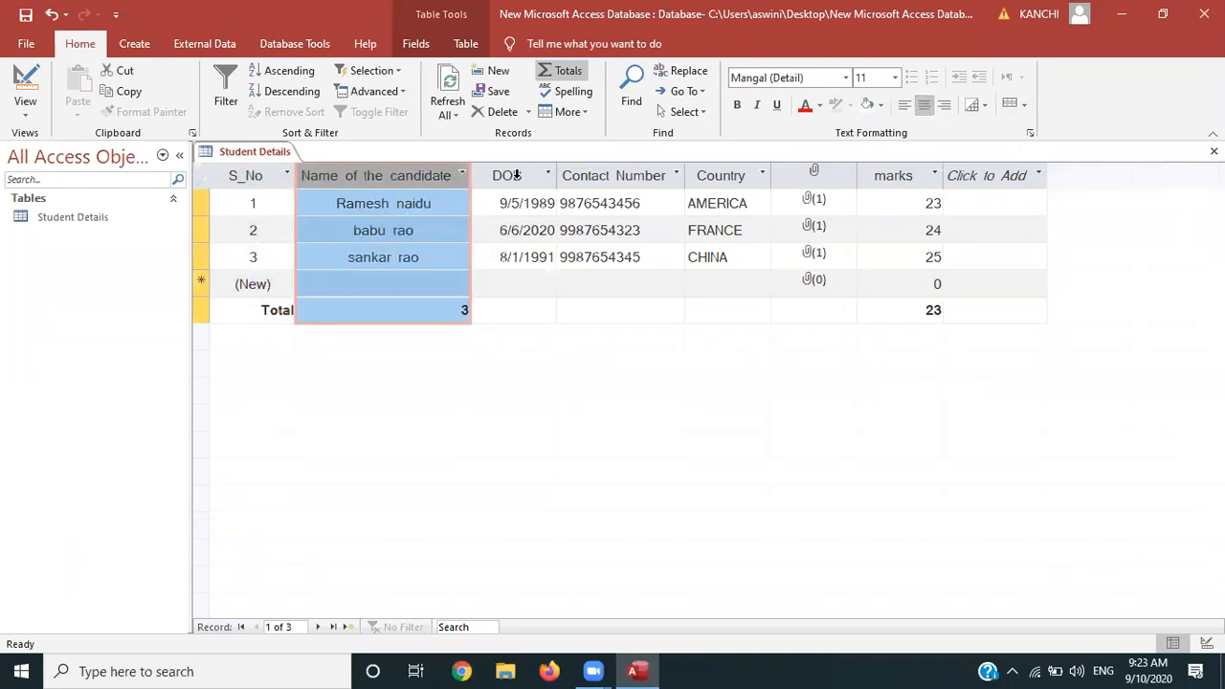
{"action": "left_click", "coordinate": [516, 175]}
{"action": "key", "text": "shift+Right"}
{"action": "key", "text": "shift+Right"}
{"action": "key", "text": "shift+Right"}
{"action": "key", "text": "shift+Right"}
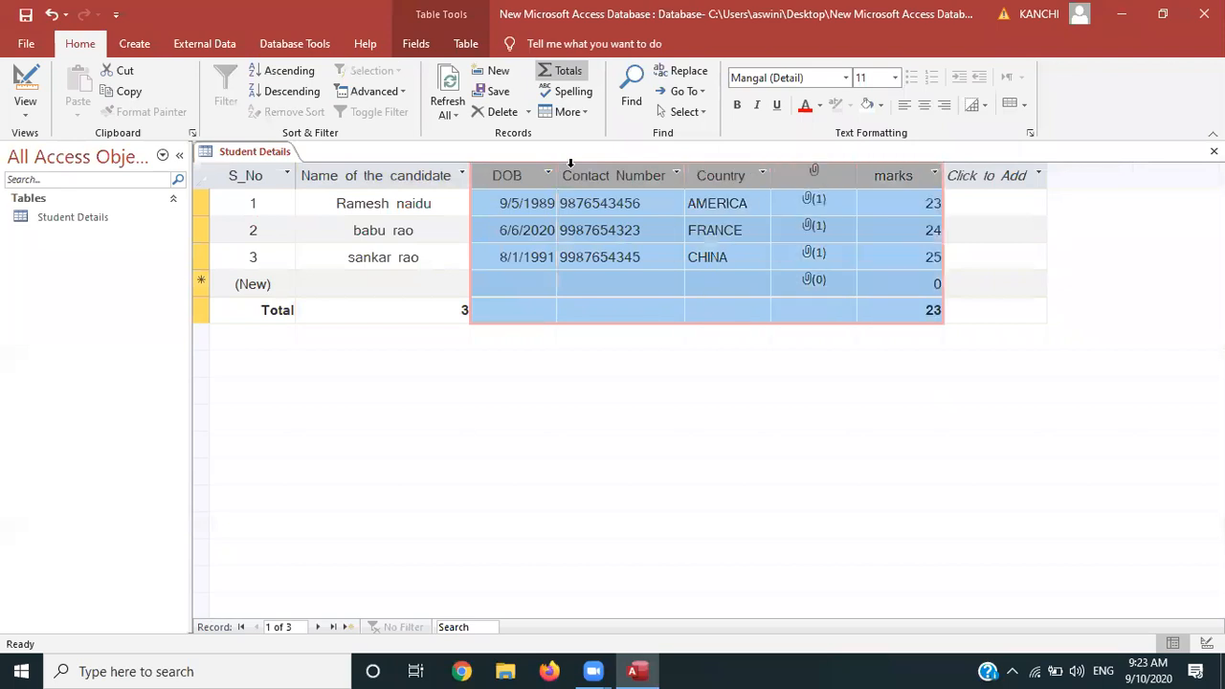
{"action": "left_click", "coordinate": [926, 111]}
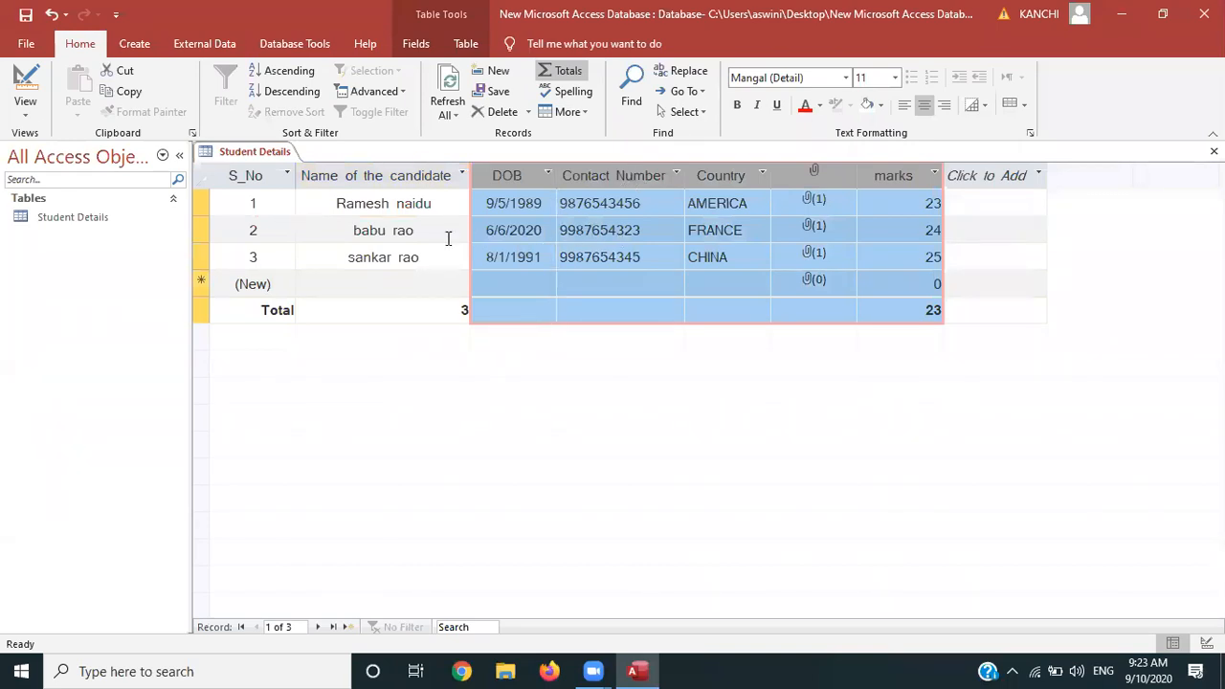
{"action": "left_click", "coordinate": [434, 233]}
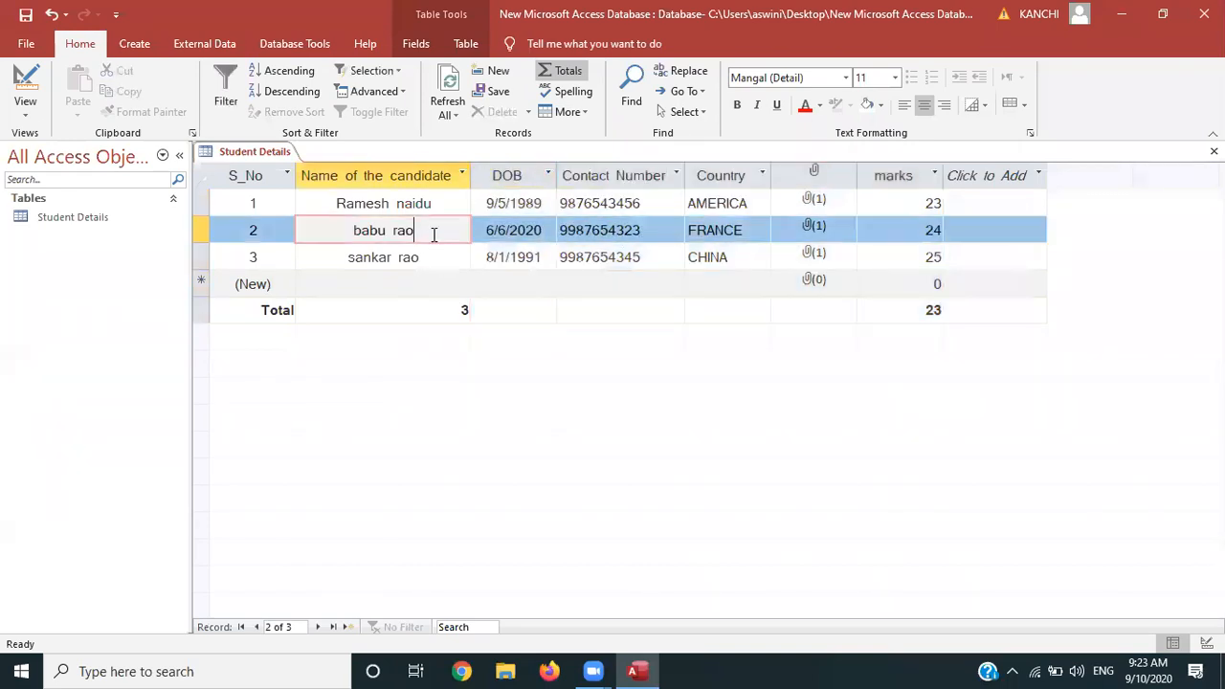
{"action": "left_click", "coordinate": [610, 283]}
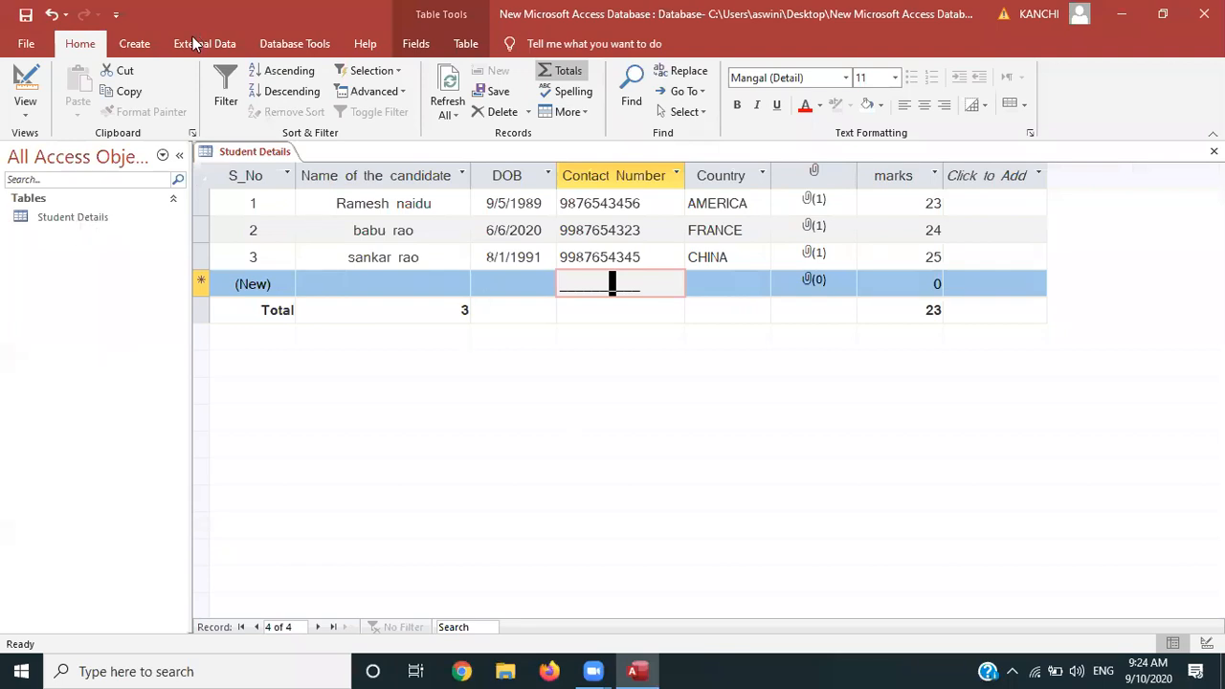
Auto-build a Student Details form from the table with Create > Form
{"action": "left_click", "coordinate": [144, 43]}
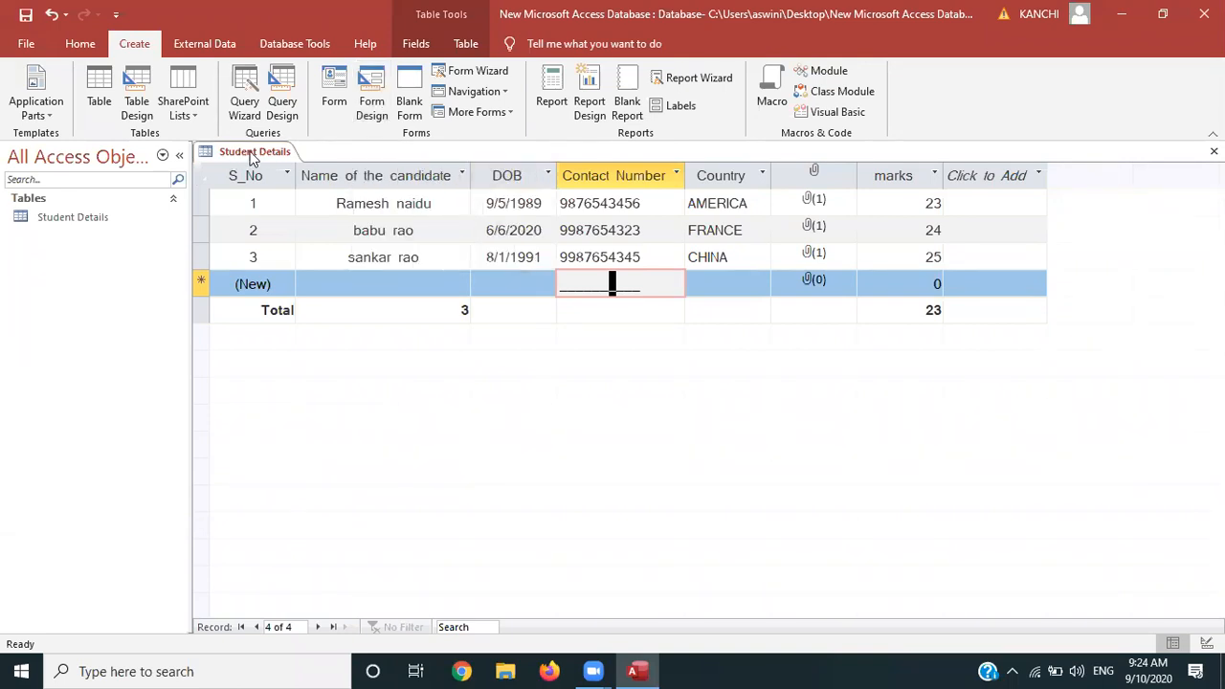
{"action": "left_click", "coordinate": [336, 87]}
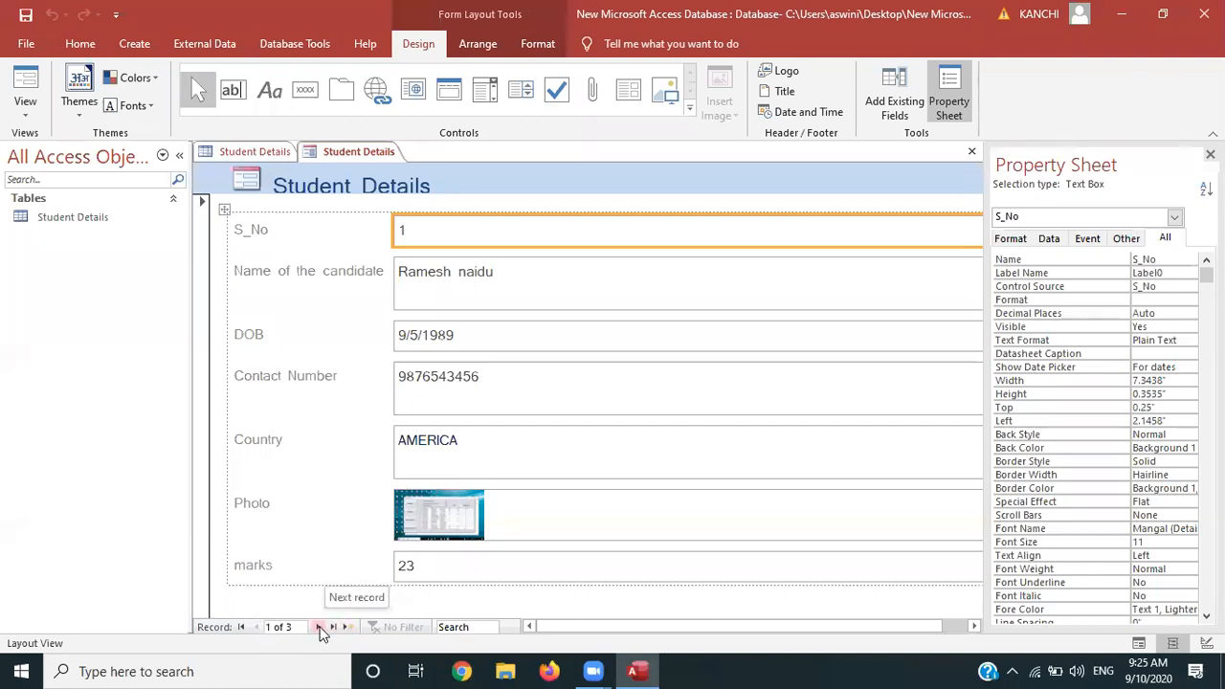
Page through the three student records in the form, then switch it to Design view
{"action": "left_click", "coordinate": [320, 627]}
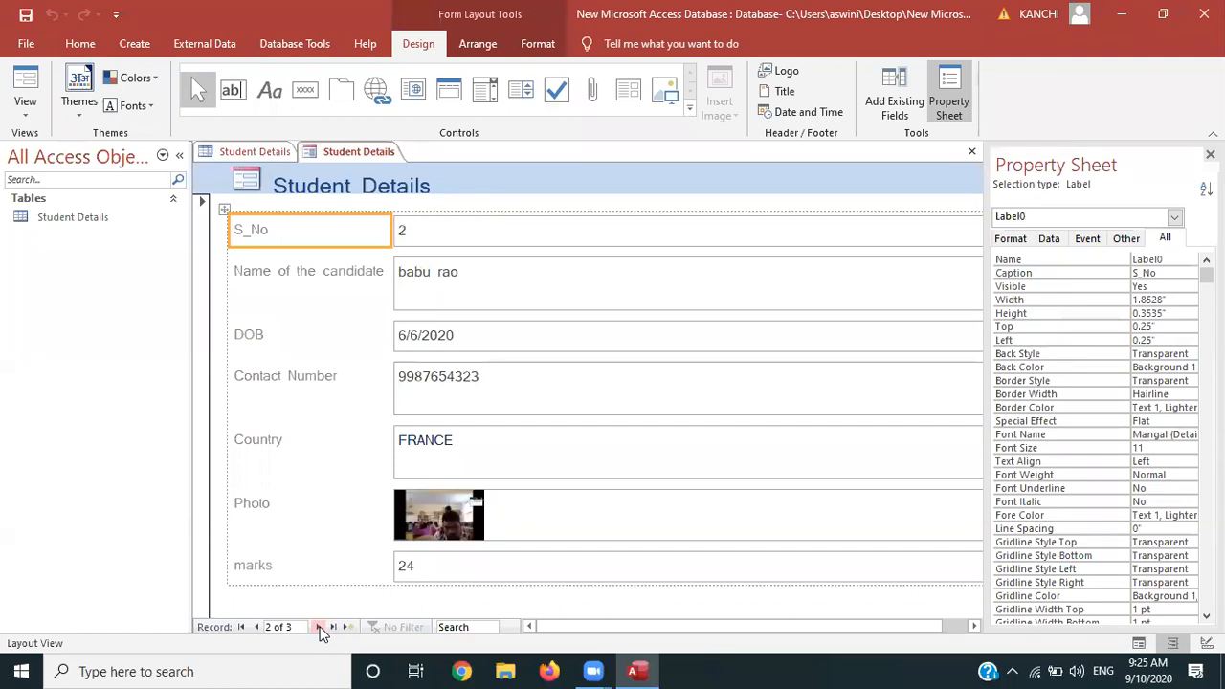
{"action": "left_click", "coordinate": [320, 627]}
{"action": "left_click", "coordinate": [320, 627]}
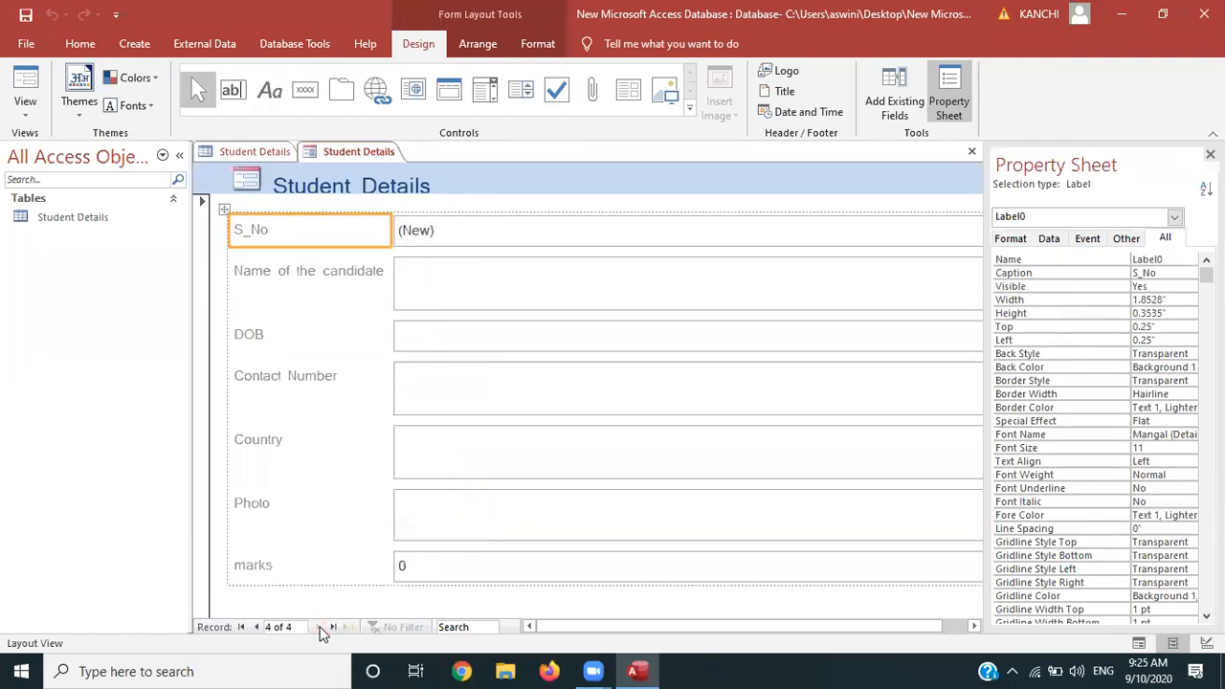
{"action": "left_click", "coordinate": [240, 627]}
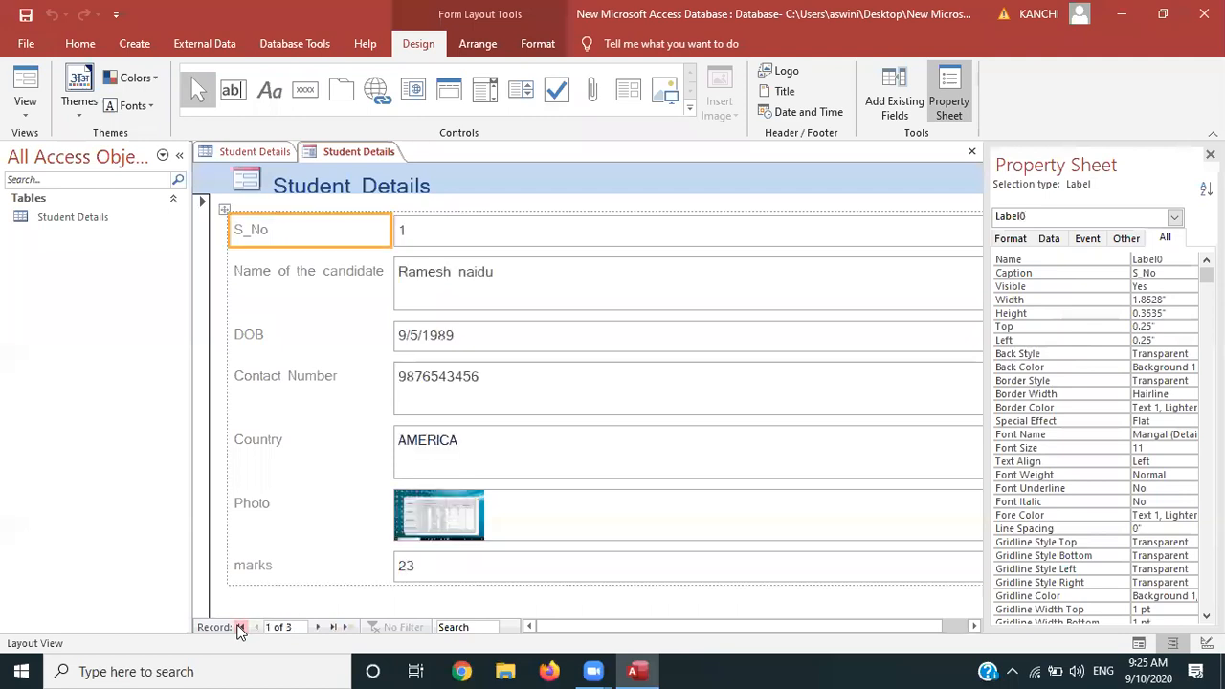
{"action": "left_click", "coordinate": [334, 627]}
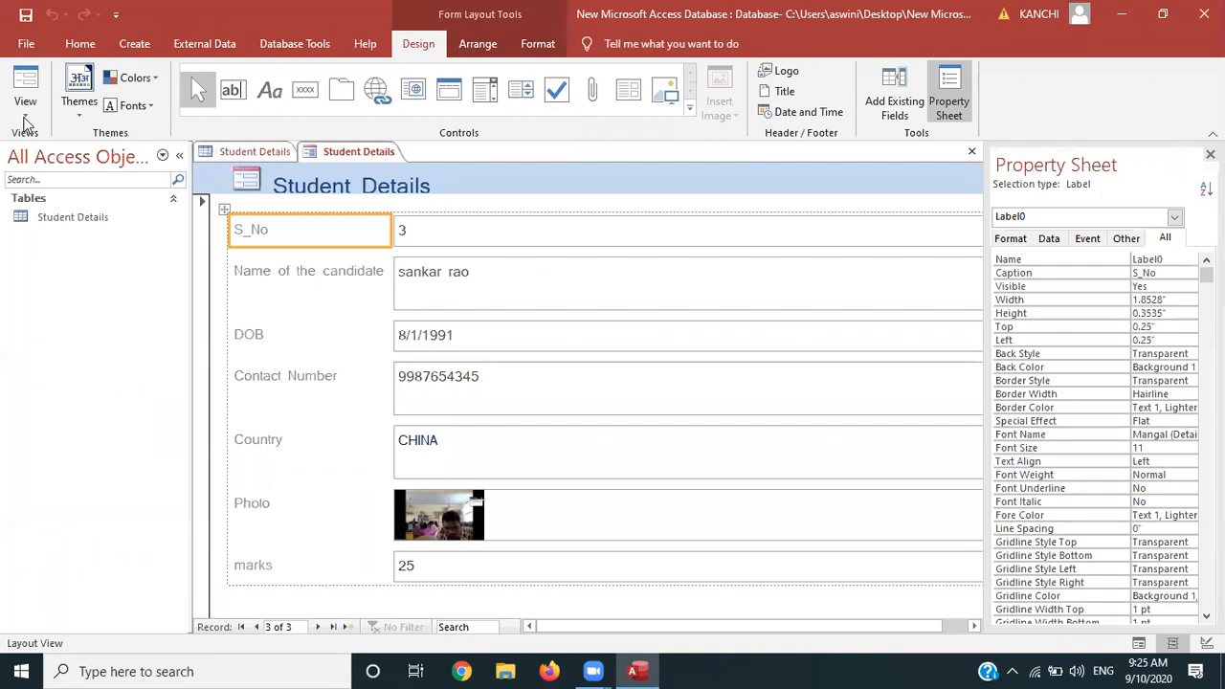
{"action": "left_click", "coordinate": [25, 118]}
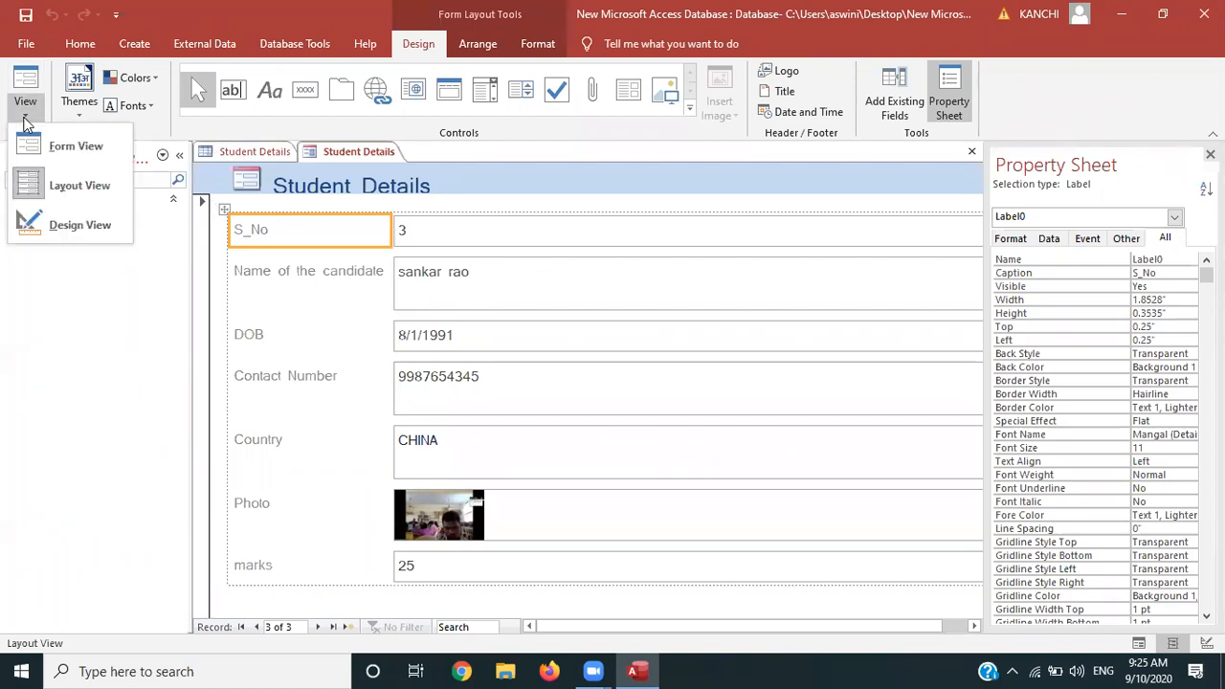
{"action": "left_click", "coordinate": [61, 224]}
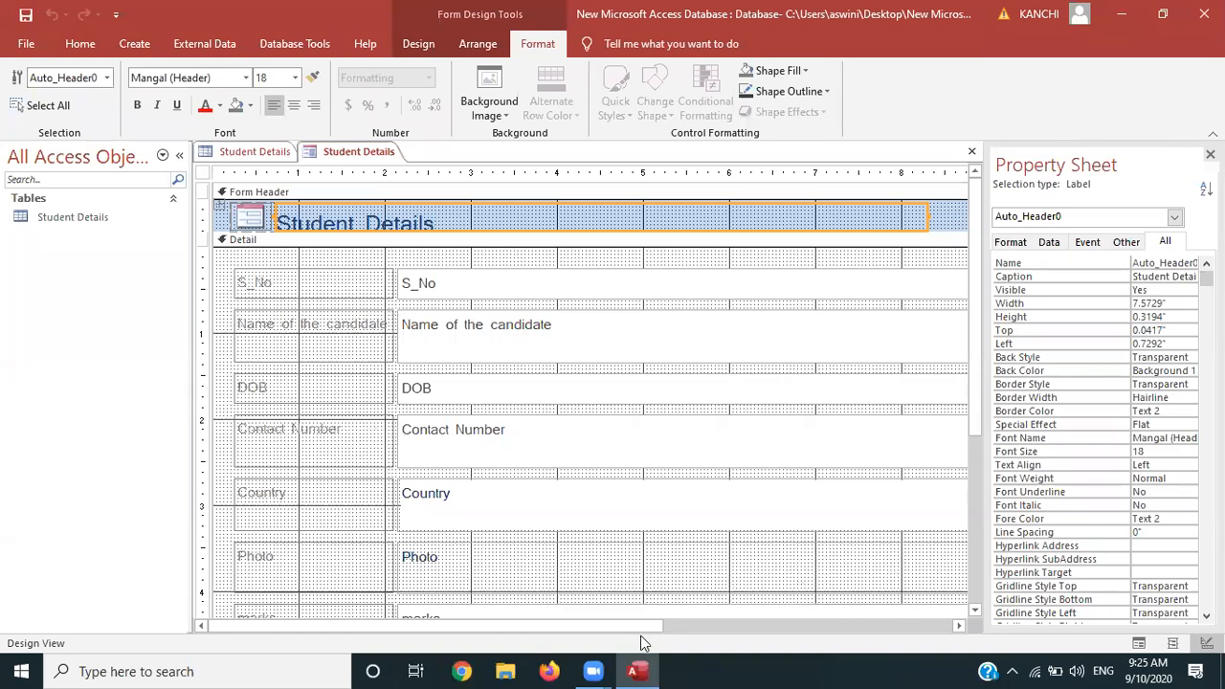
Select the S_No label and text box and drag the field box column to about half its width
{"action": "mouse_move", "coordinate": [640, 628]}
{"action": "left_mouse_down"}
{"action": "mouse_move", "coordinate": [779, 607]}
{"action": "mouse_move", "coordinate": [630, 613]}
{"action": "left_mouse_up"}
{"action": "left_click_drag", "start_coordinate": [975, 426], "coordinate": [979, 383]}
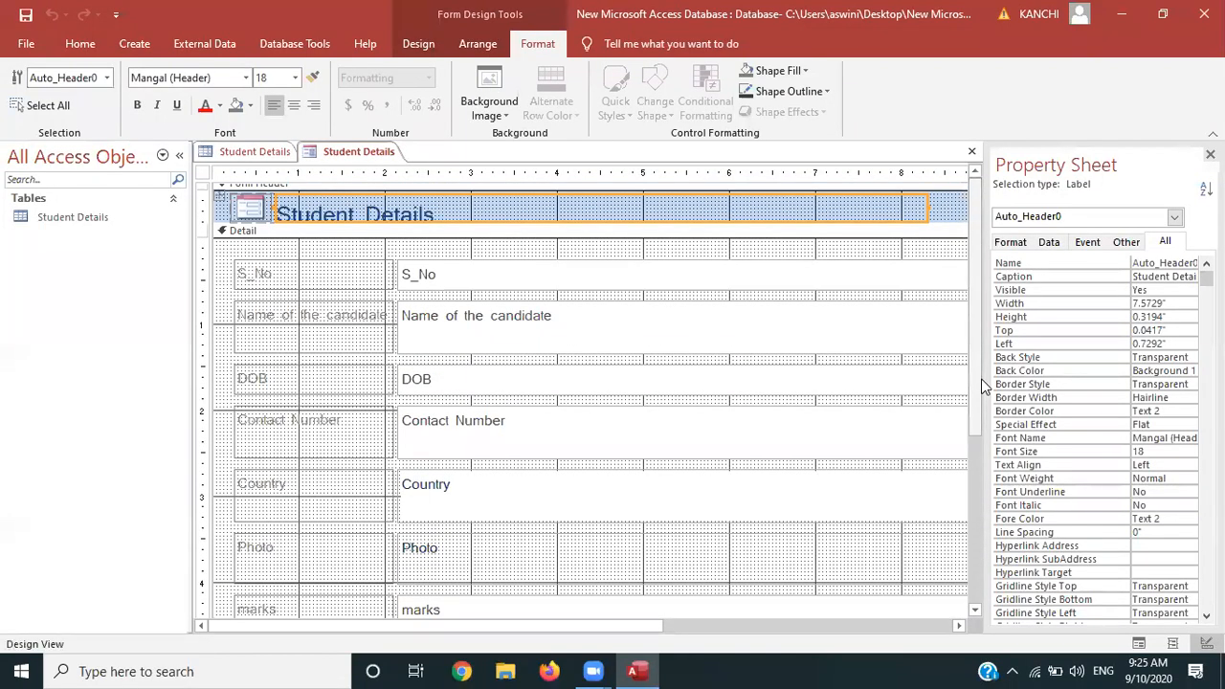
{"action": "left_click", "coordinate": [337, 277]}
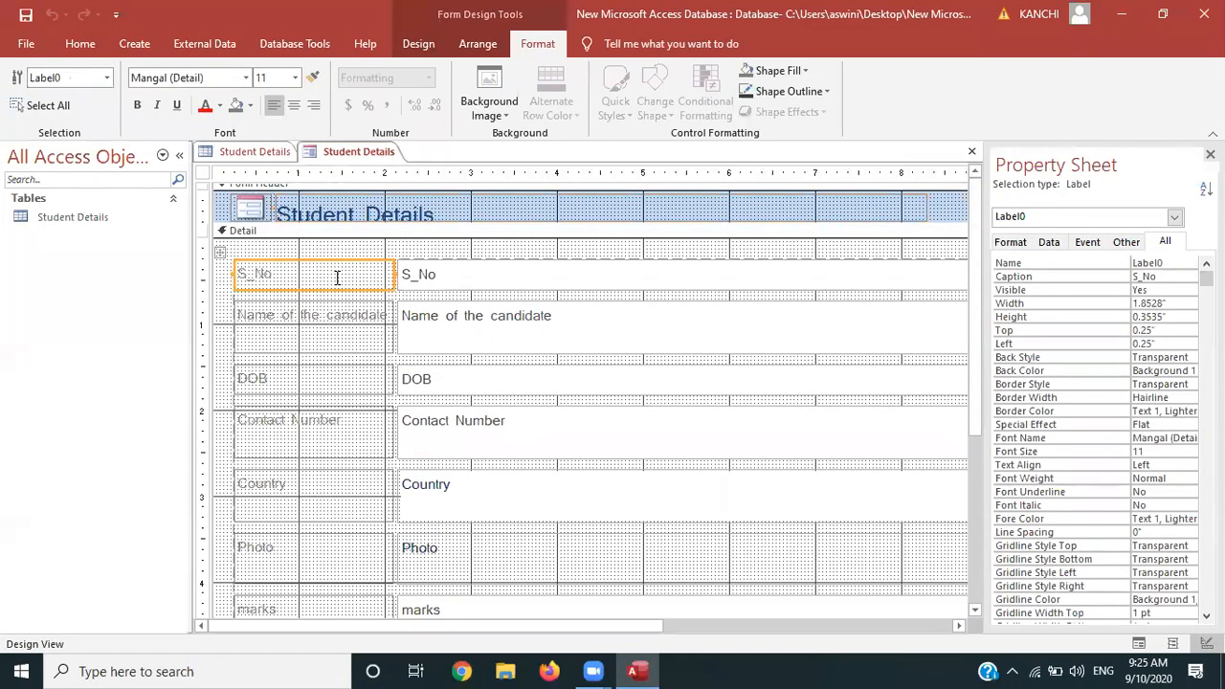
{"action": "left_click", "coordinate": [436, 285], "text": "shift"}
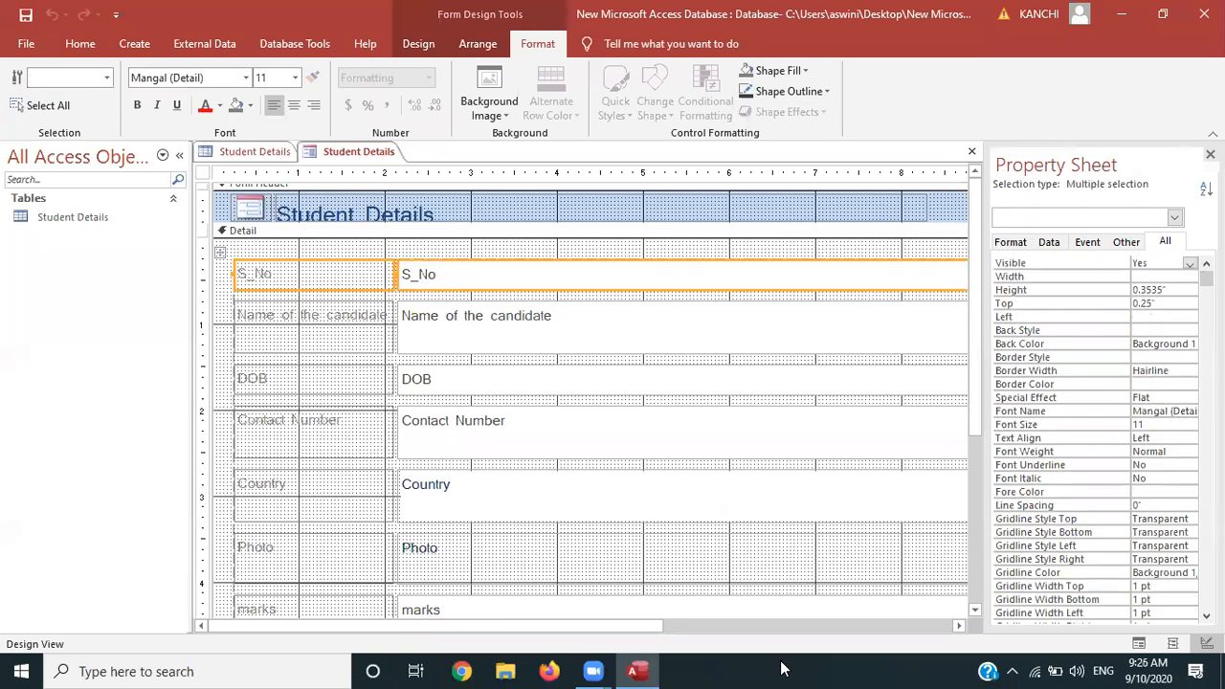
{"action": "left_click_drag", "start_coordinate": [671, 624], "coordinate": [810, 608]}
{"action": "left_click_drag", "start_coordinate": [863, 272], "coordinate": [682, 285]}
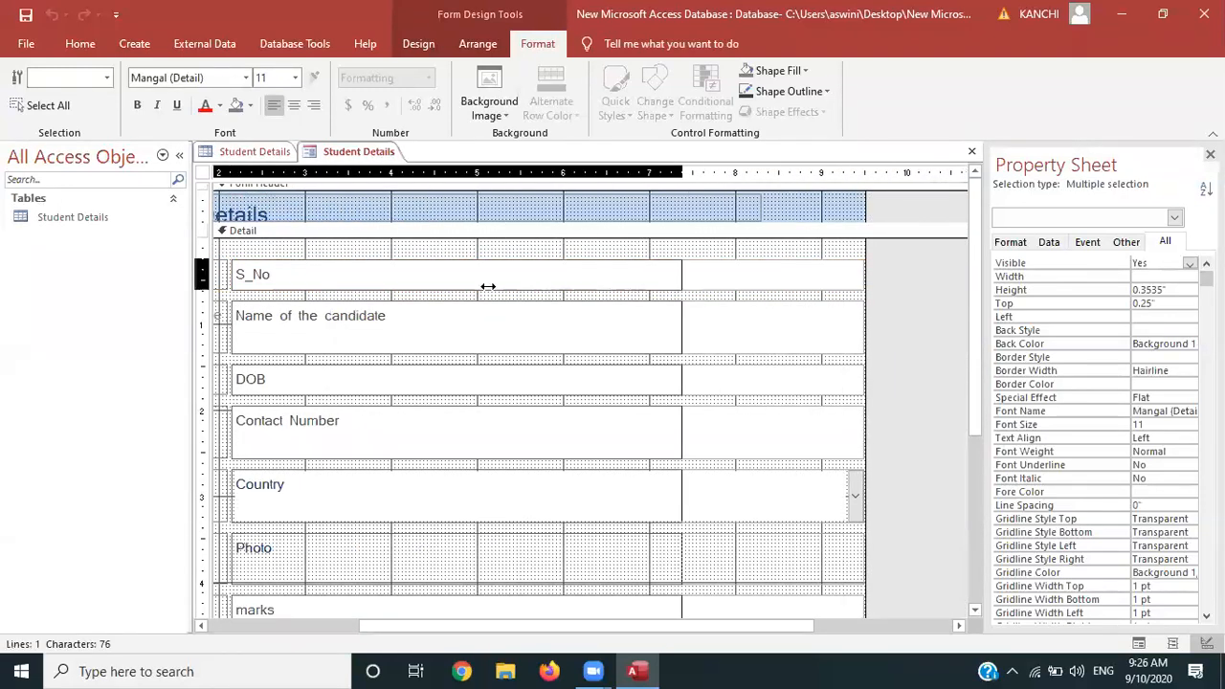
{"action": "left_click", "coordinate": [440, 286]}
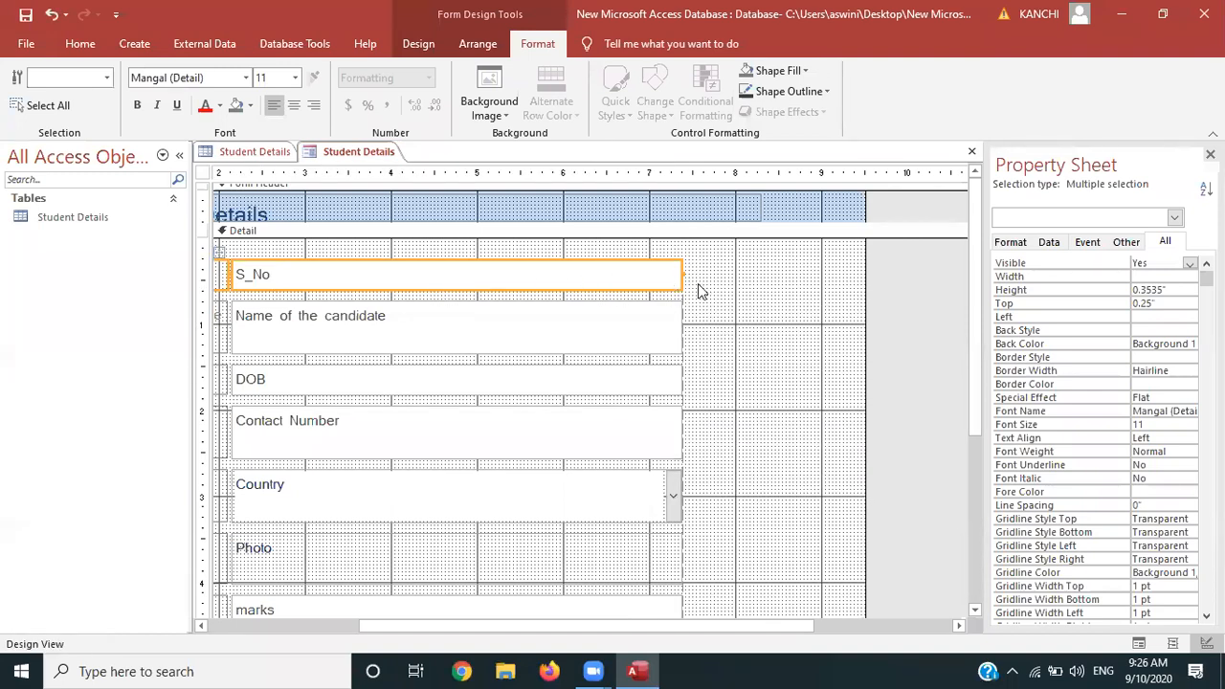
{"action": "left_click_drag", "start_coordinate": [681, 275], "coordinate": [503, 291]}
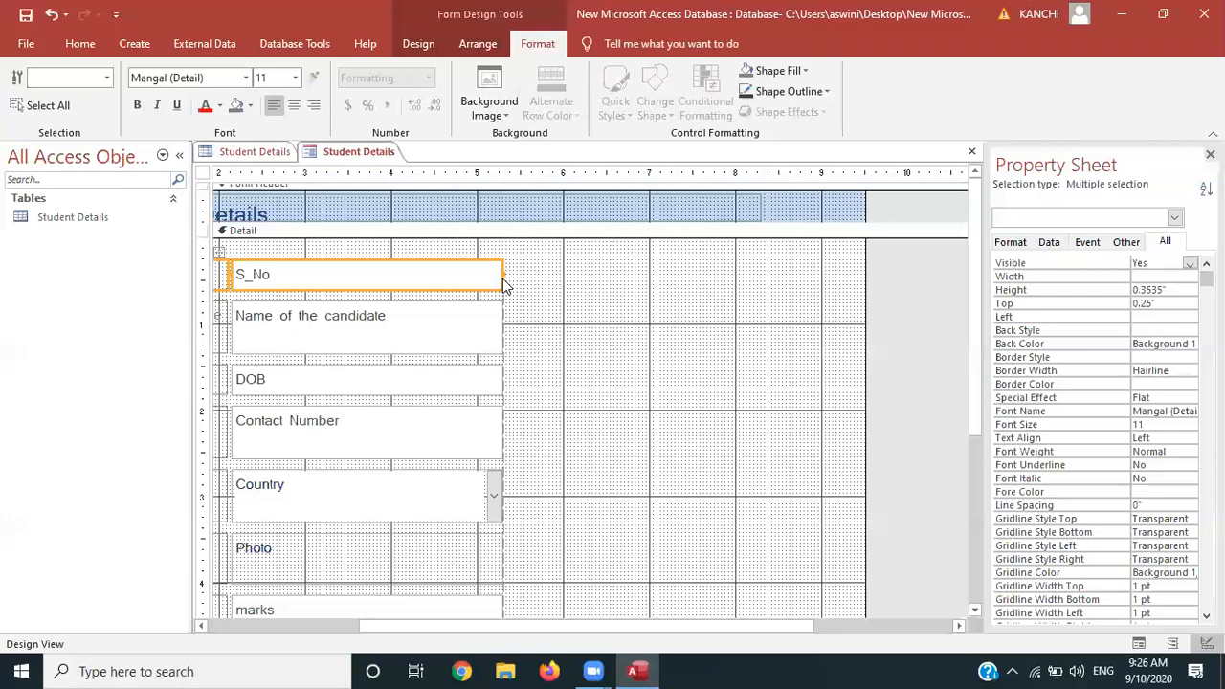
{"action": "left_click_drag", "start_coordinate": [499, 274], "coordinate": [442, 272]}
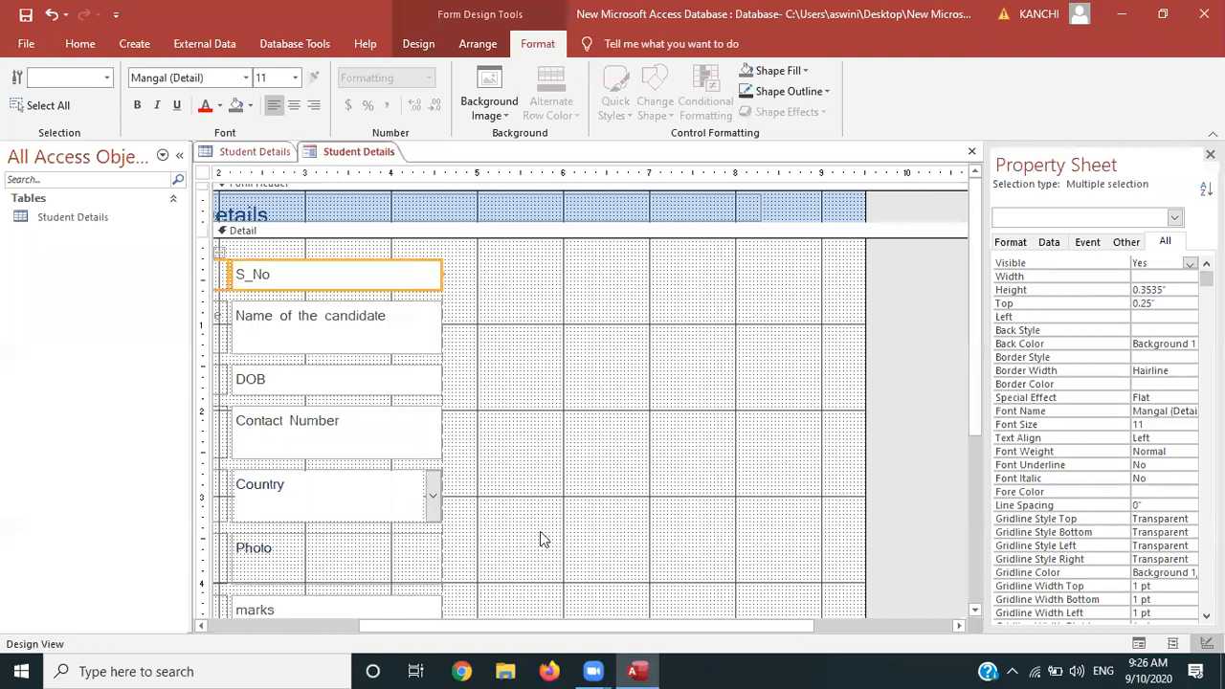
{"action": "left_click_drag", "start_coordinate": [544, 623], "coordinate": [354, 612]}
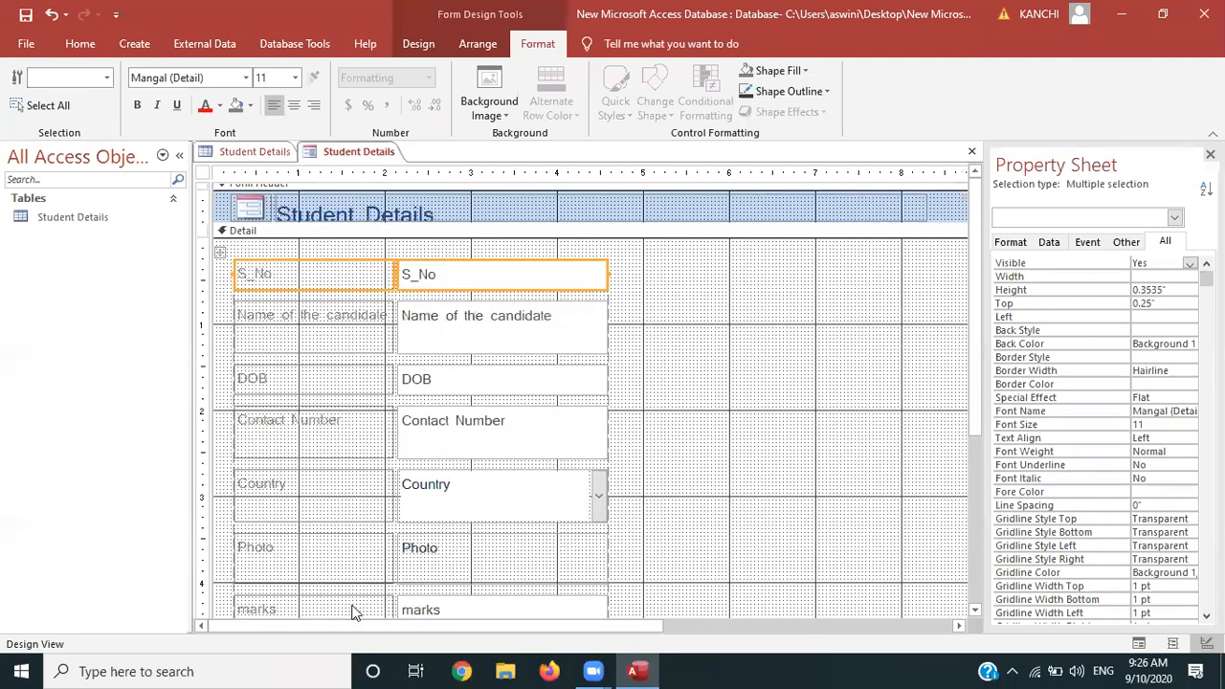
Shorten the Name of the candidate, DOB and Contact Number rows to single-line height
{"action": "left_click", "coordinate": [335, 344]}
{"action": "left_click", "coordinate": [326, 274]}
{"action": "left_click", "coordinate": [322, 325]}
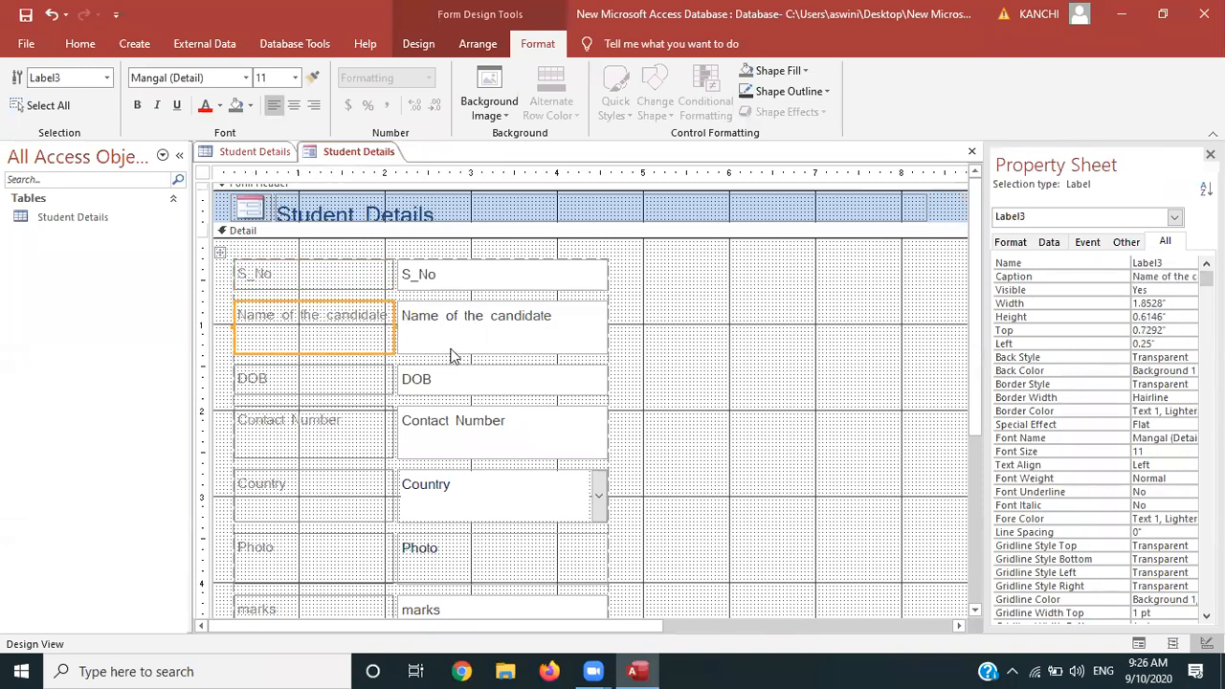
{"action": "left_click", "coordinate": [579, 346], "text": "shift"}
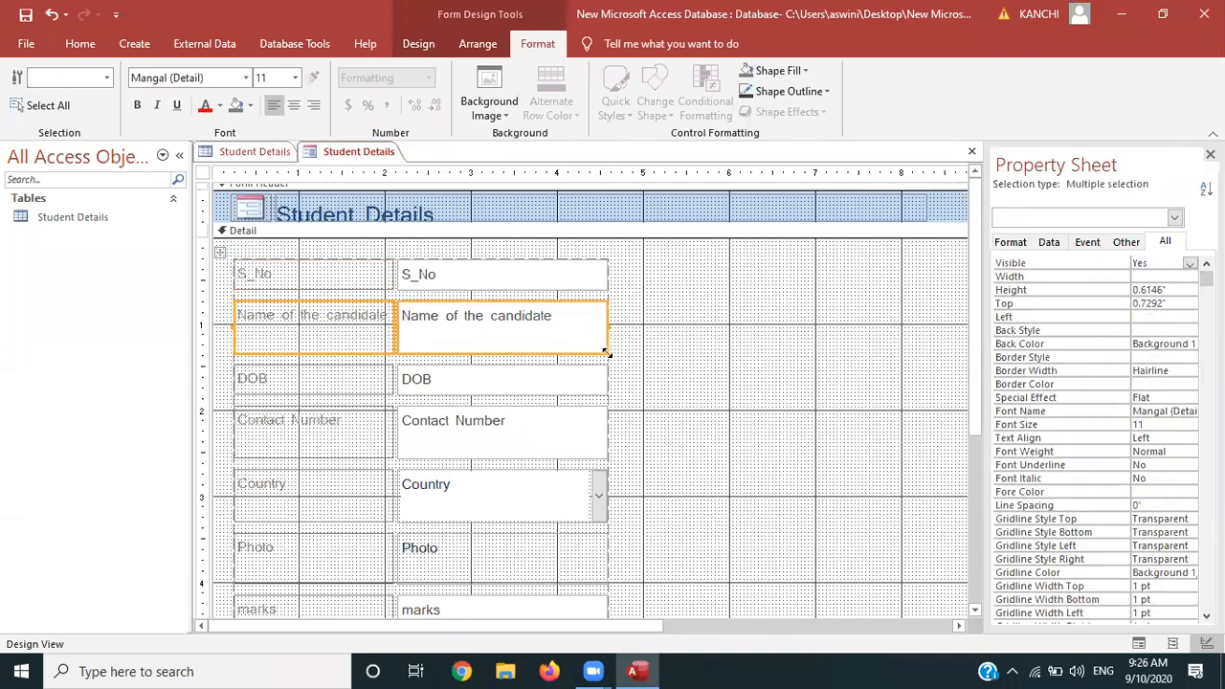
{"action": "left_click_drag", "start_coordinate": [606, 353], "coordinate": [606, 330]}
{"action": "left_click", "coordinate": [268, 363]}
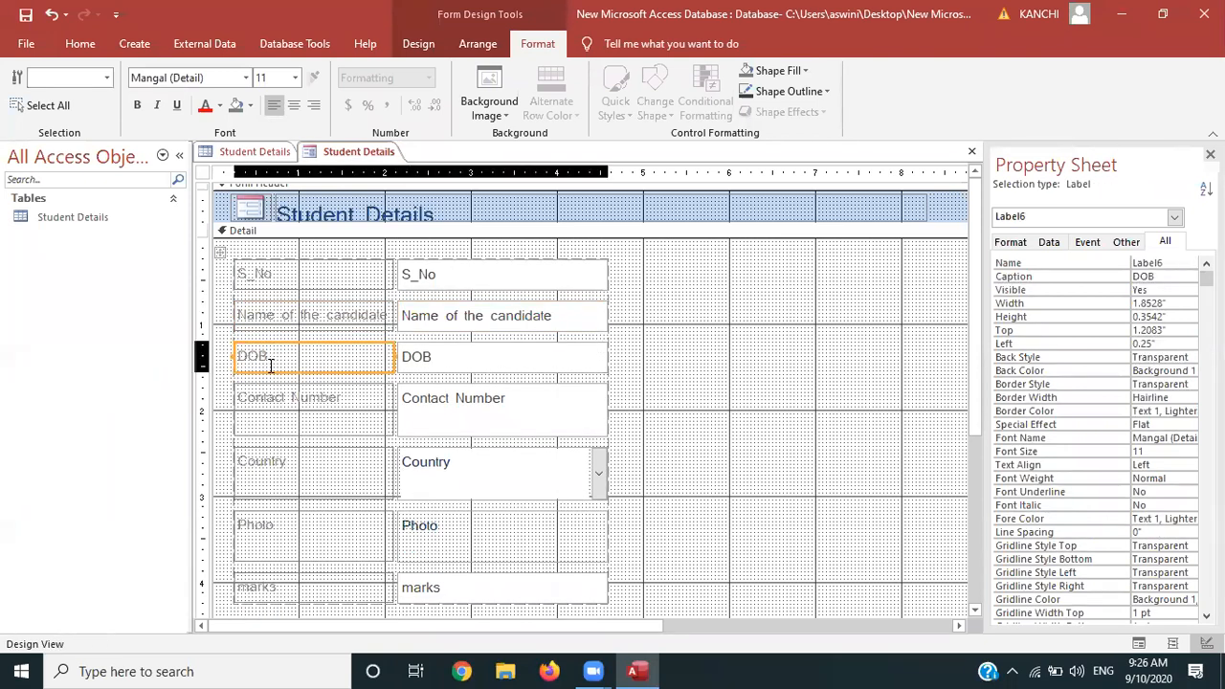
{"action": "left_click", "coordinate": [414, 362], "text": "shift"}
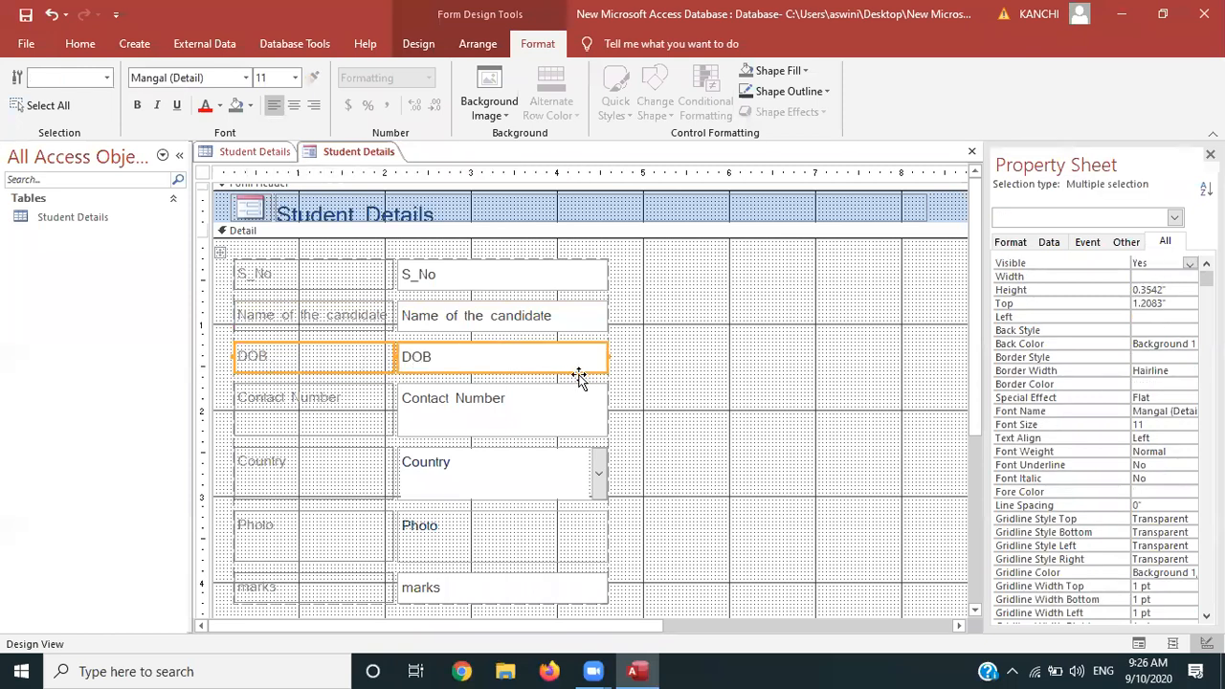
{"action": "left_click_drag", "start_coordinate": [605, 372], "coordinate": [606, 366]}
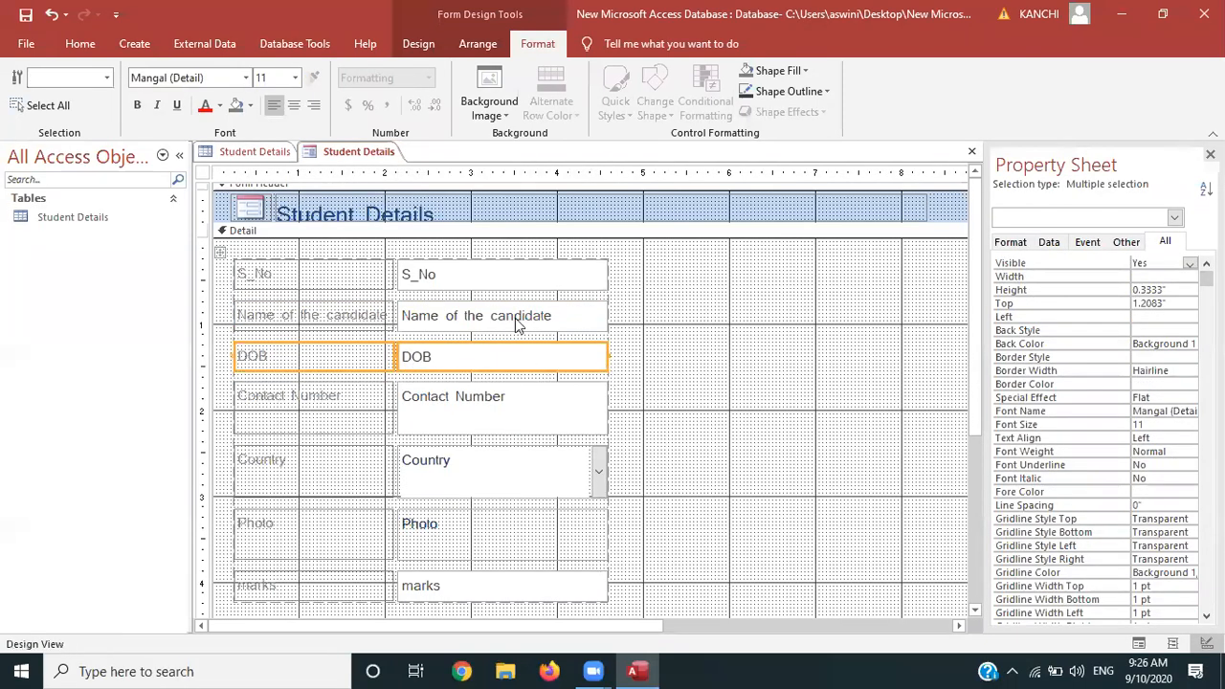
{"action": "left_click", "coordinate": [328, 402]}
{"action": "left_click", "coordinate": [465, 404], "text": "shift"}
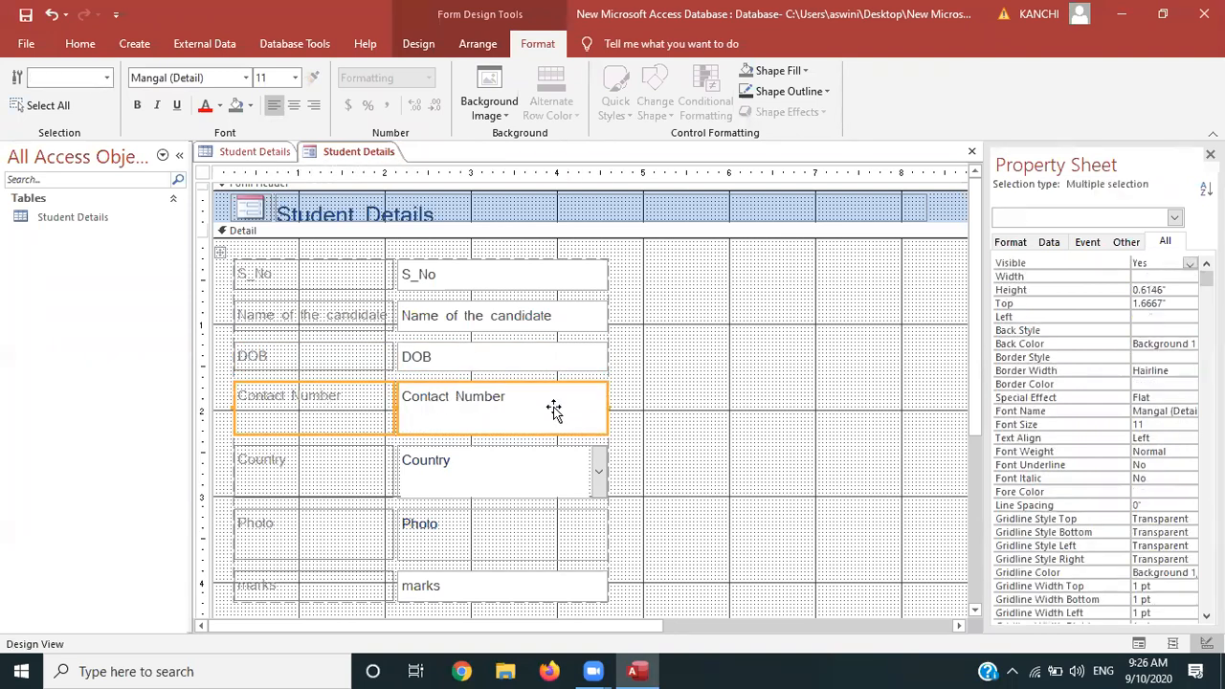
{"action": "left_click_drag", "start_coordinate": [607, 431], "coordinate": [608, 409]}
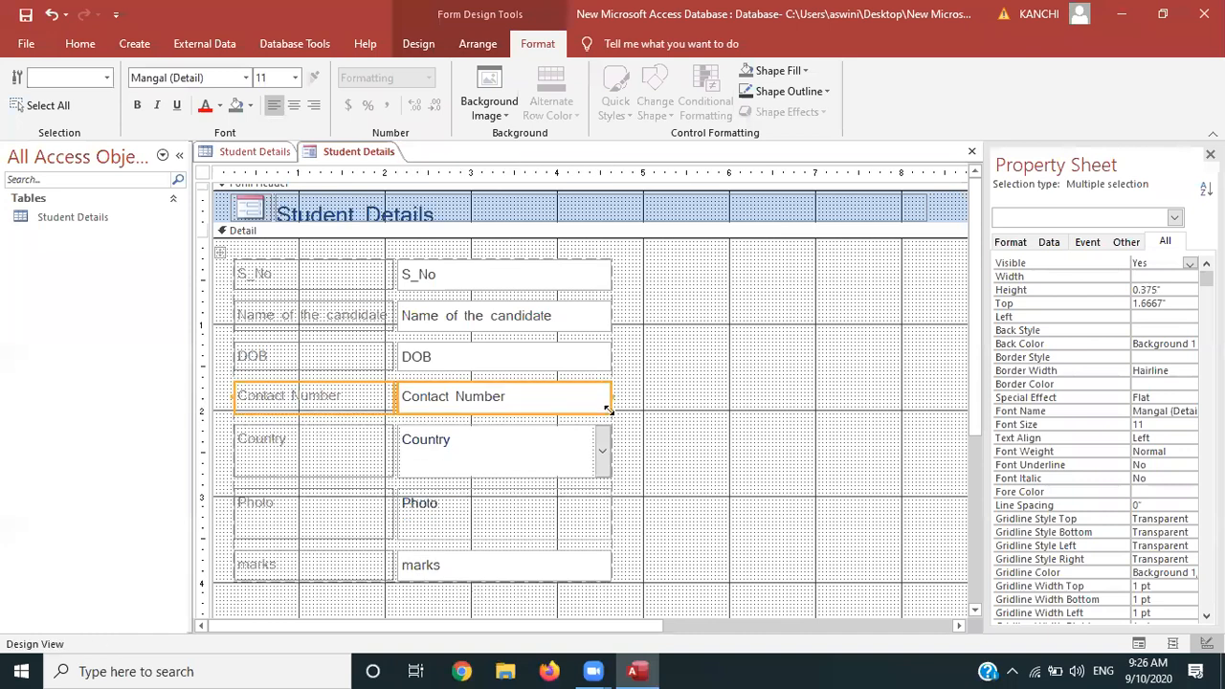
Shorten the Country, Photo and marks rows to single-line height
{"action": "left_click", "coordinate": [367, 453]}
{"action": "left_click", "coordinate": [598, 464], "text": "shift"}
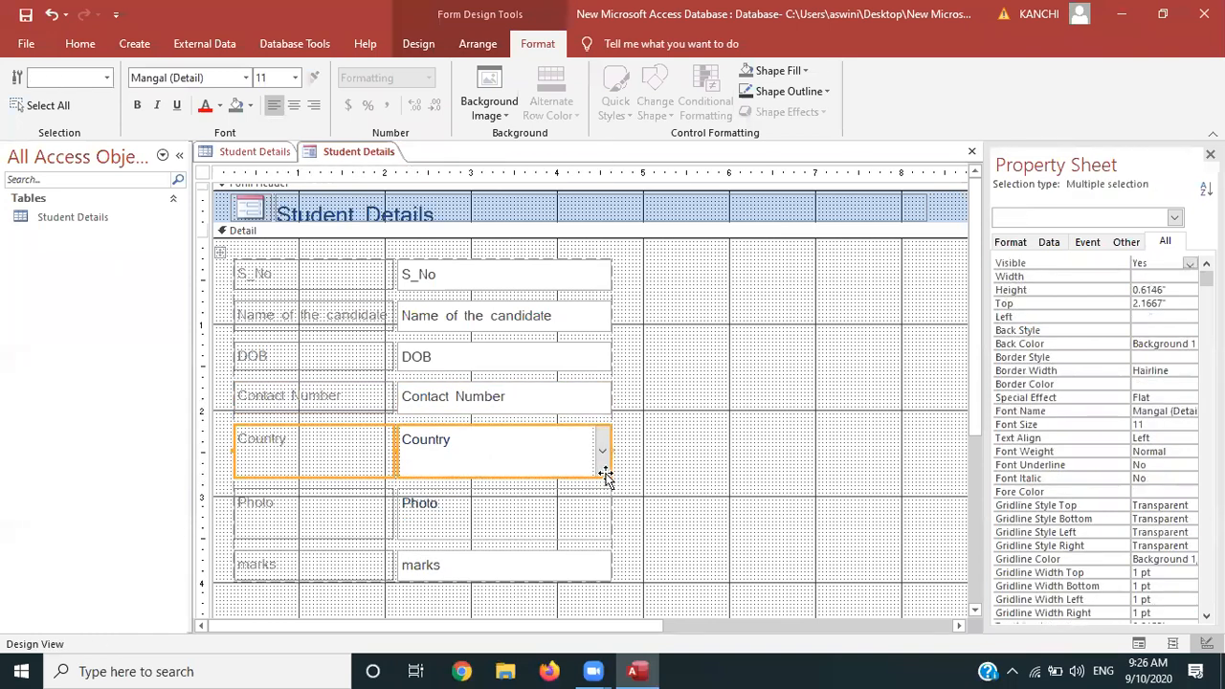
{"action": "left_click_drag", "start_coordinate": [610, 474], "coordinate": [611, 452]}
{"action": "left_click", "coordinate": [290, 501]}
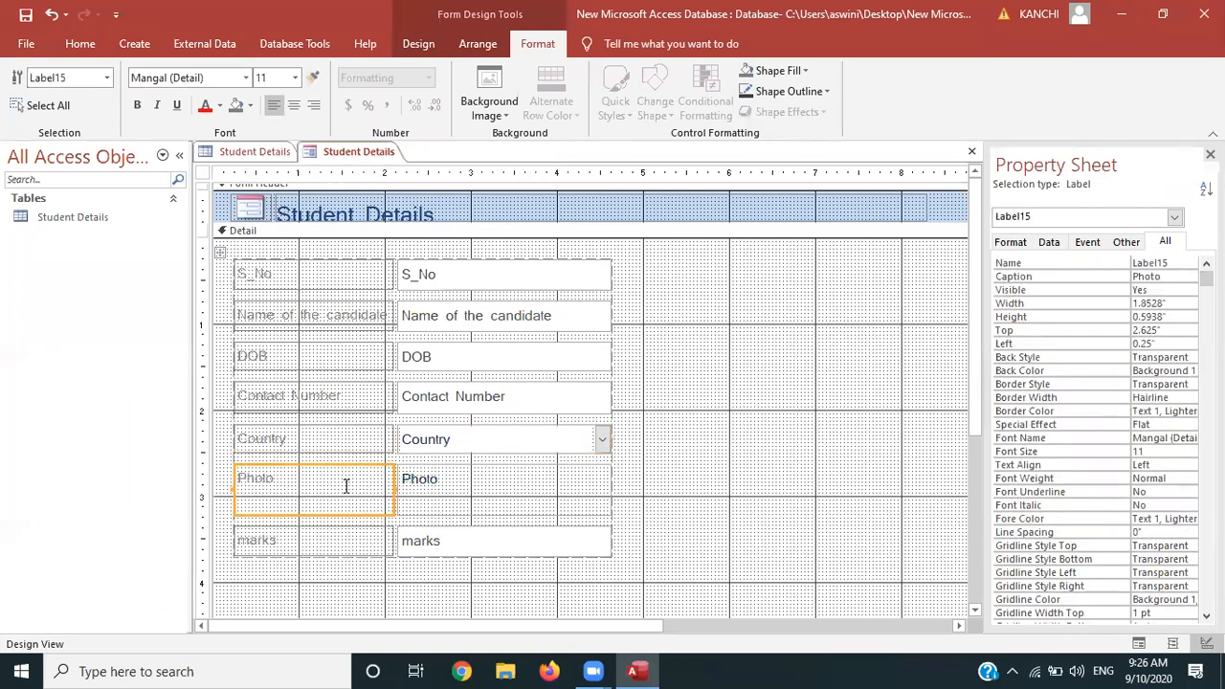
{"action": "left_click", "coordinate": [431, 493], "text": "shift"}
{"action": "left_click_drag", "start_coordinate": [610, 514], "coordinate": [608, 493]}
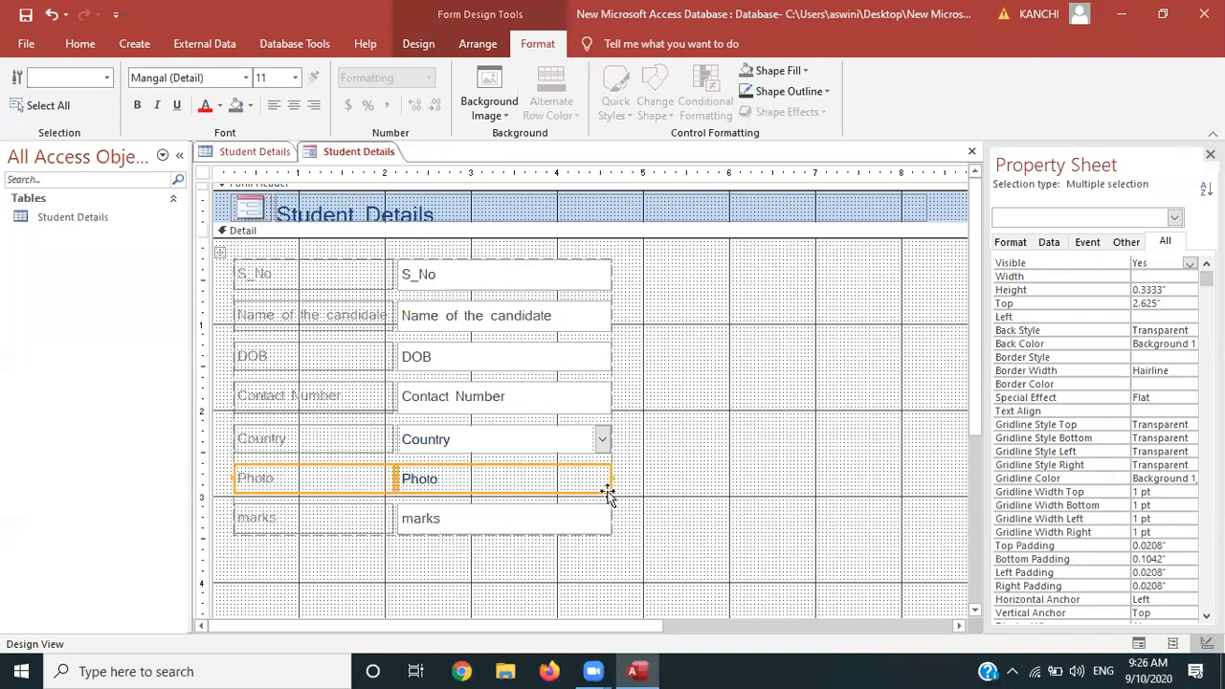
{"action": "left_click", "coordinate": [300, 515]}
{"action": "left_click", "coordinate": [443, 530], "text": "shift"}
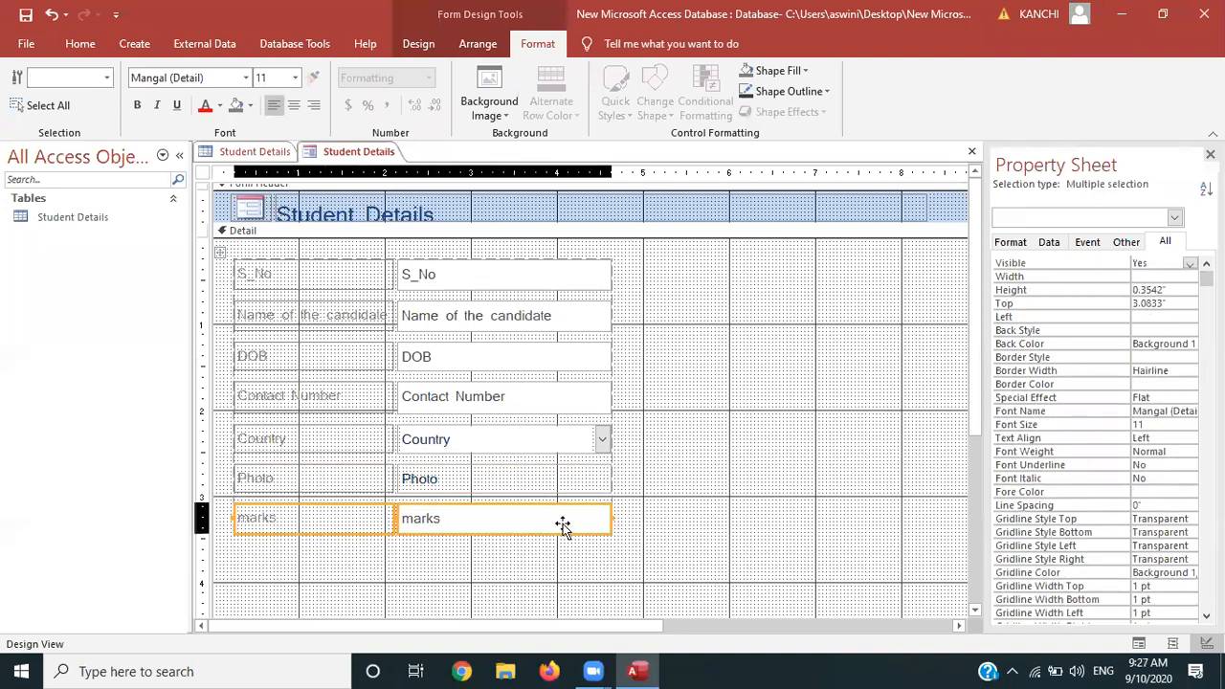
{"action": "left_click_drag", "start_coordinate": [608, 531], "coordinate": [608, 529]}
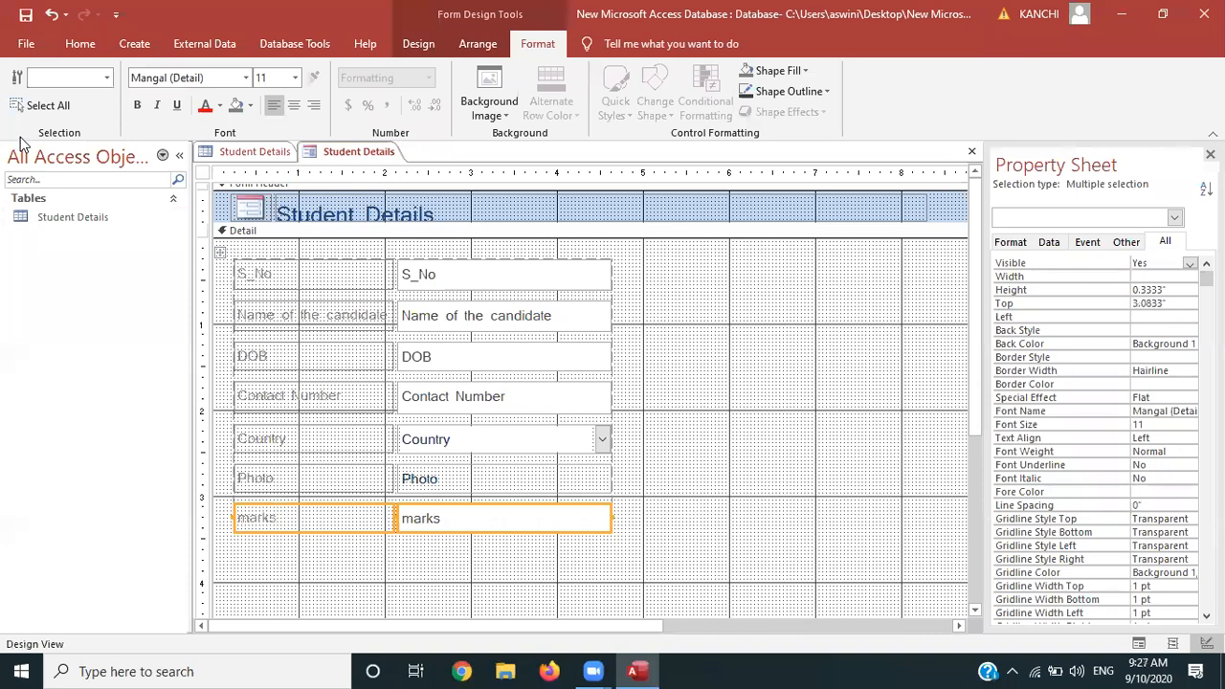
Switch the Student Details form to Form view to check the compact layout
{"action": "left_click", "coordinate": [421, 46]}
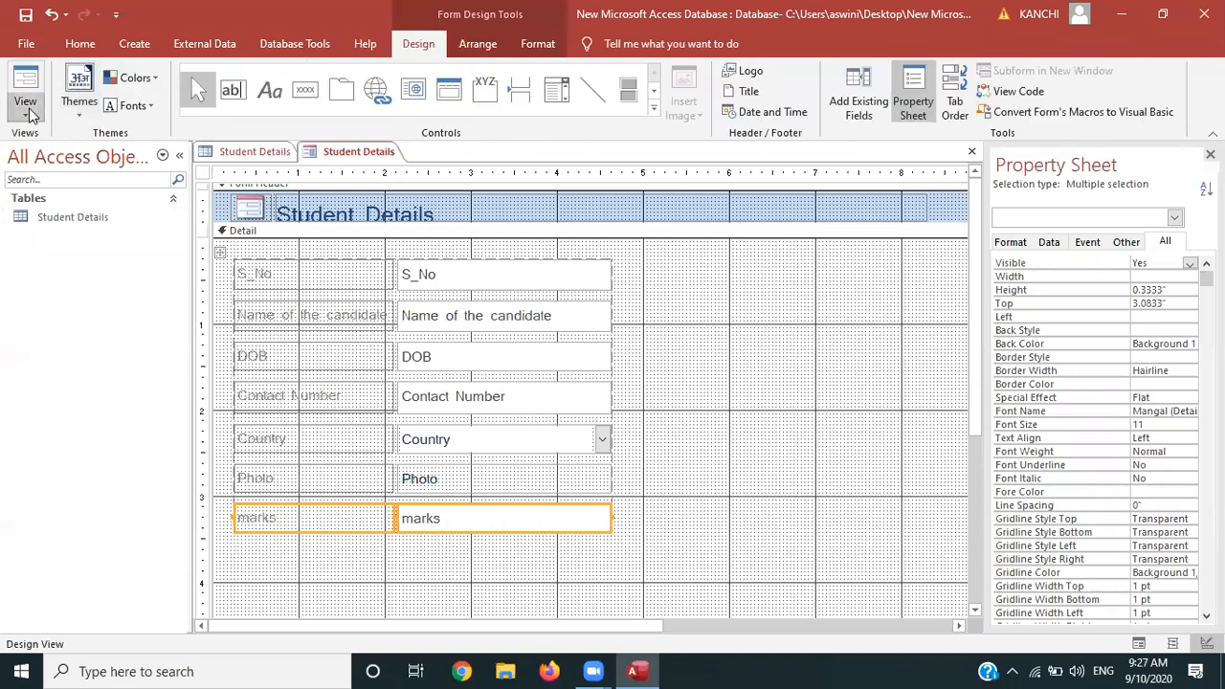
{"action": "left_click", "coordinate": [24, 107]}
{"action": "left_click", "coordinate": [58, 154]}
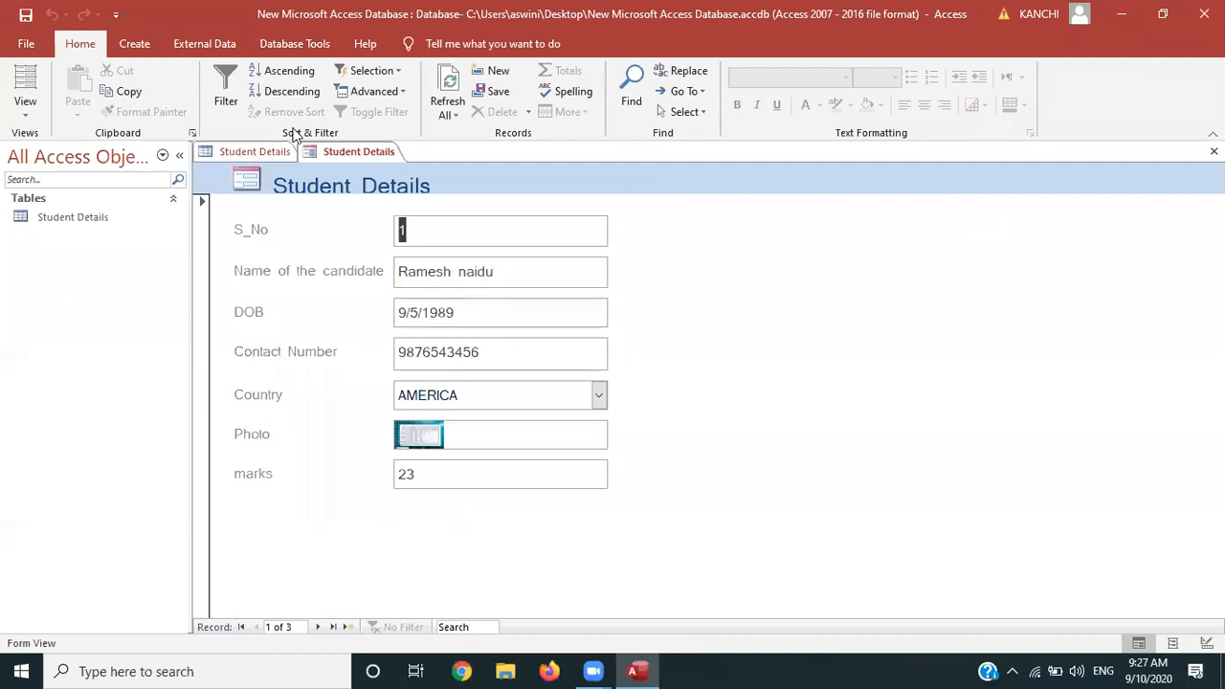
In Layout view, drag the whole field block right and down toward the form's centre
{"action": "left_click", "coordinate": [26, 113]}
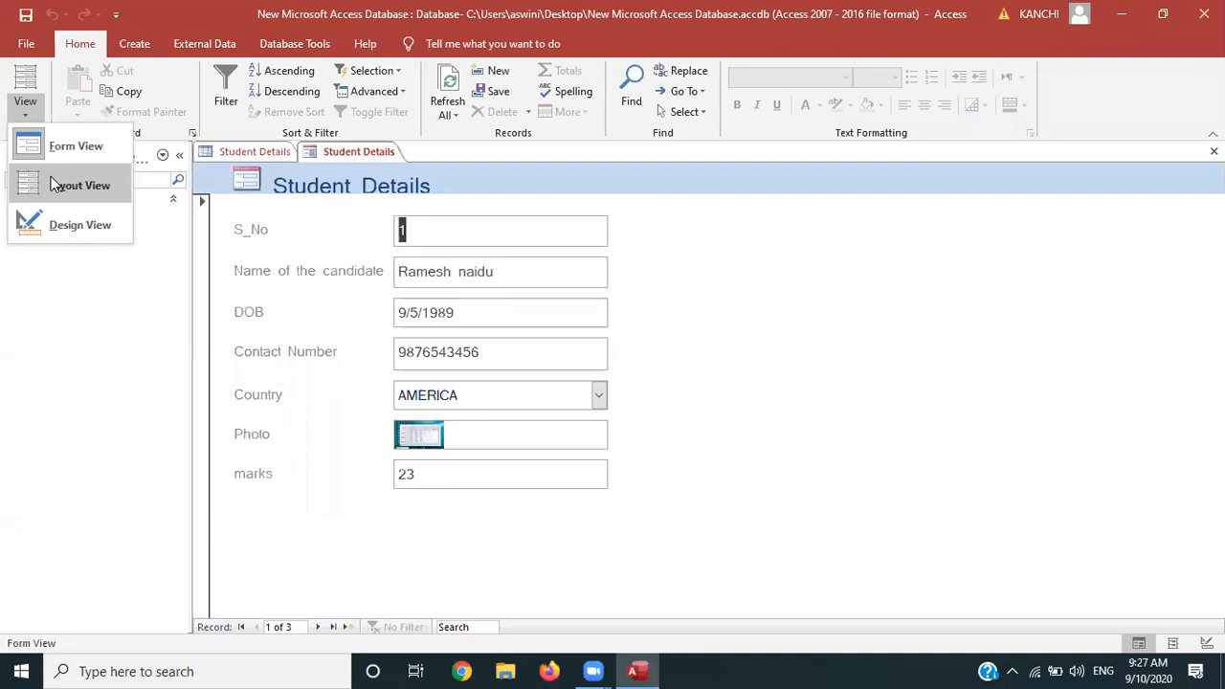
{"action": "left_click", "coordinate": [55, 185]}
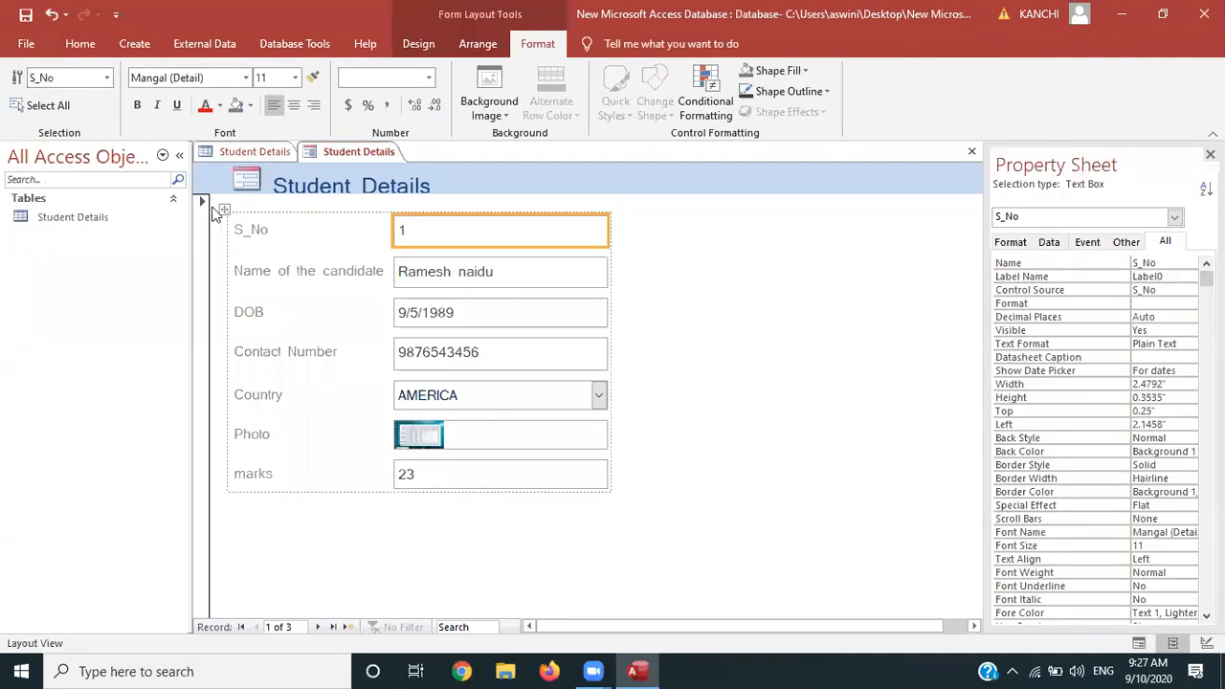
{"action": "left_click_drag", "start_coordinate": [222, 210], "coordinate": [397, 226]}
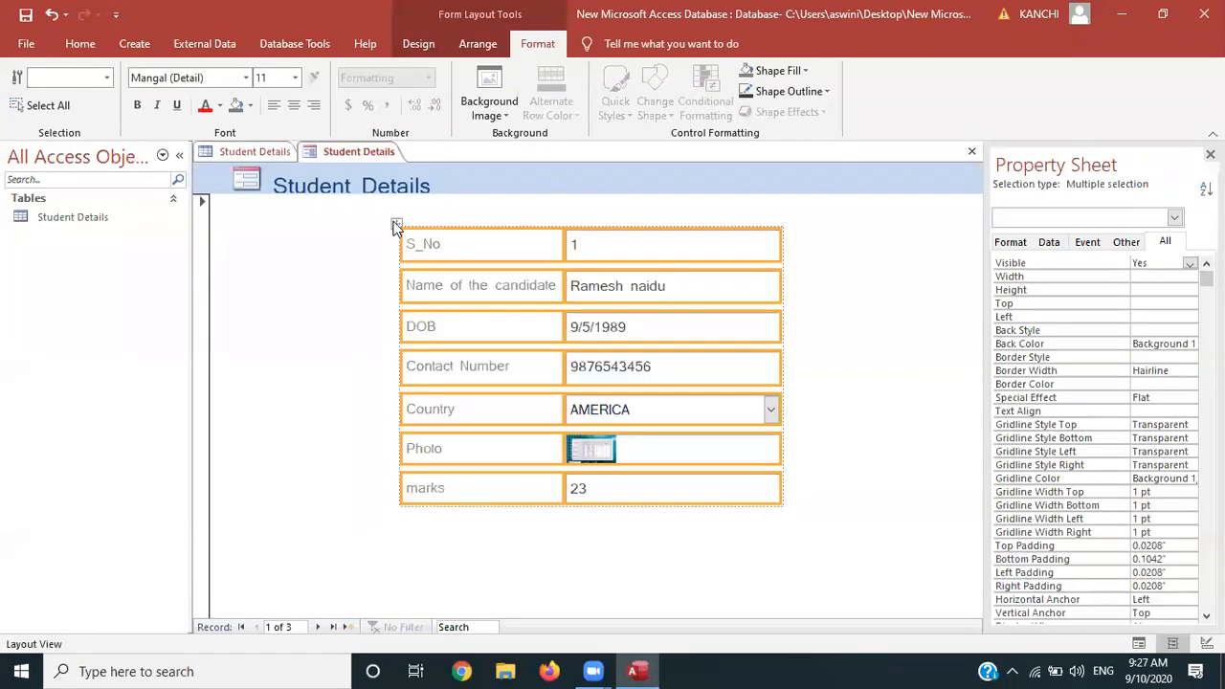
{"action": "left_click", "coordinate": [430, 234]}
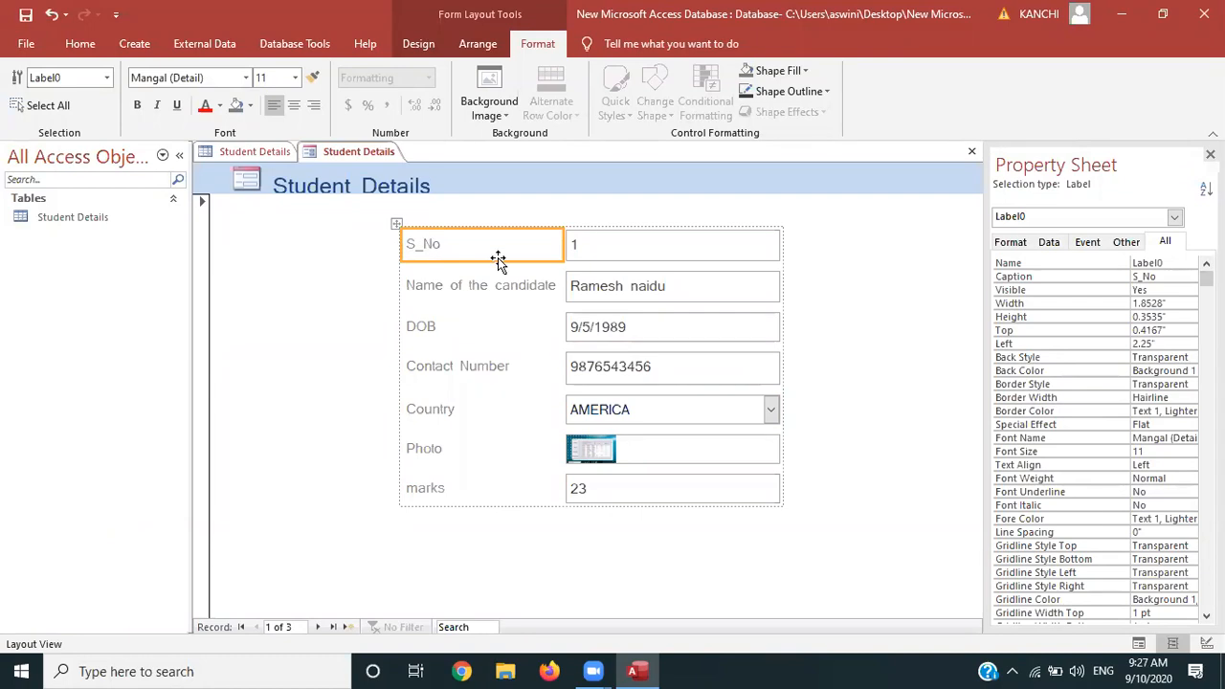
{"action": "left_click", "coordinate": [641, 246]}
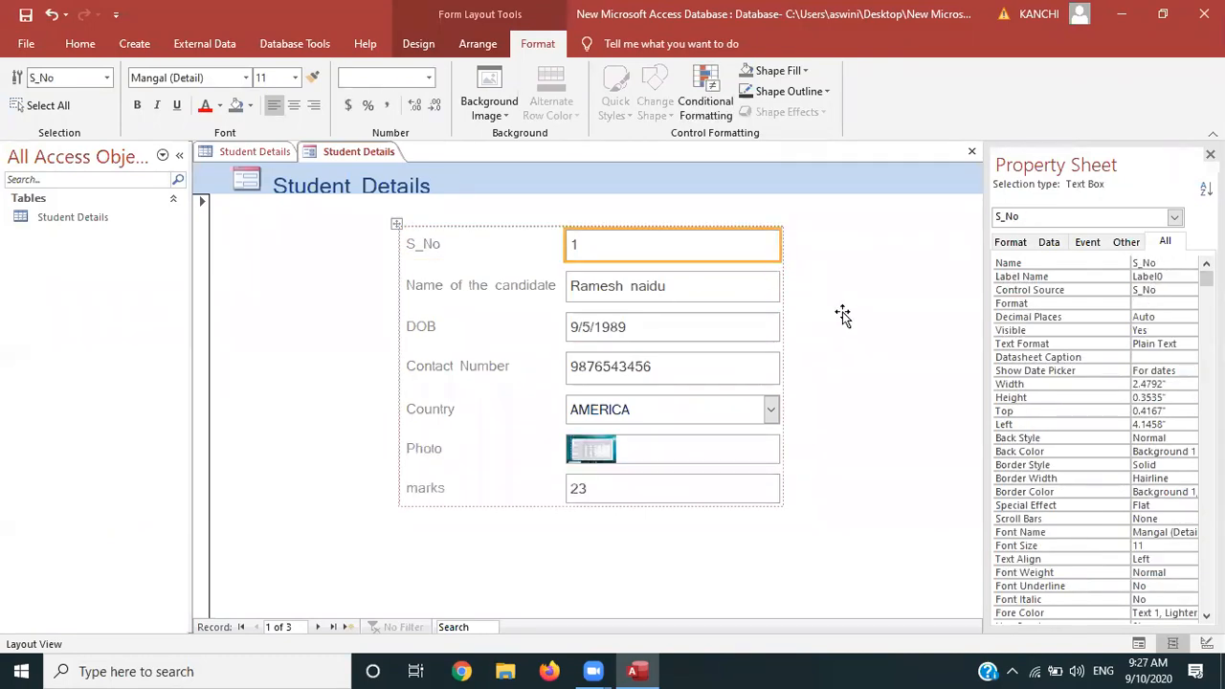
{"action": "left_click", "coordinate": [395, 225]}
{"action": "left_click_drag", "start_coordinate": [395, 227], "coordinate": [399, 239]}
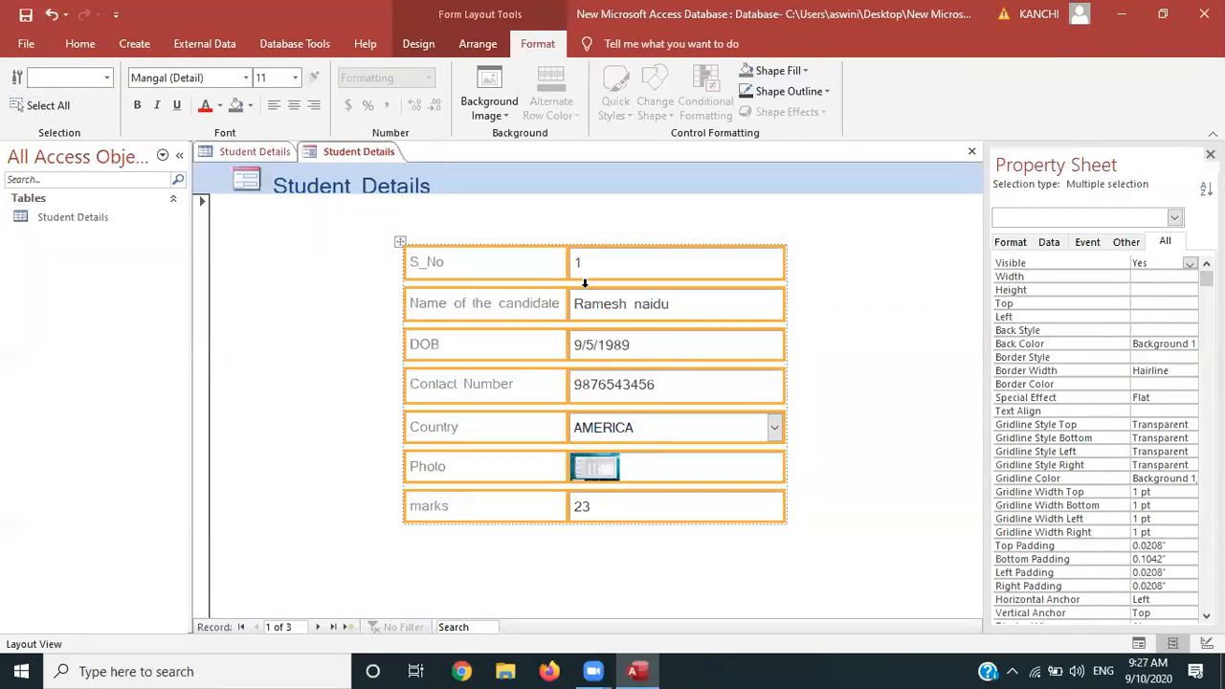
{"action": "mouse_move", "coordinate": [399, 241]}
{"action": "left_mouse_down"}
{"action": "mouse_move", "coordinate": [424, 241]}
{"action": "mouse_move", "coordinate": [416, 249]}
{"action": "left_mouse_up"}
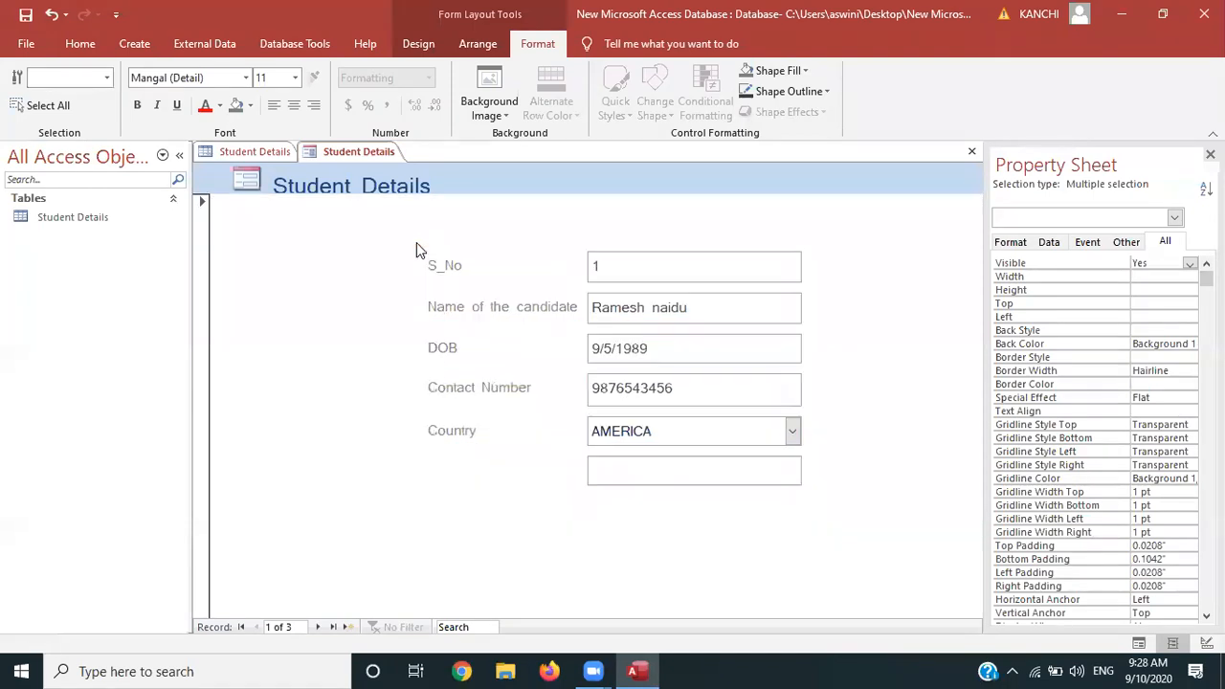
{"action": "left_click", "coordinate": [378, 355]}
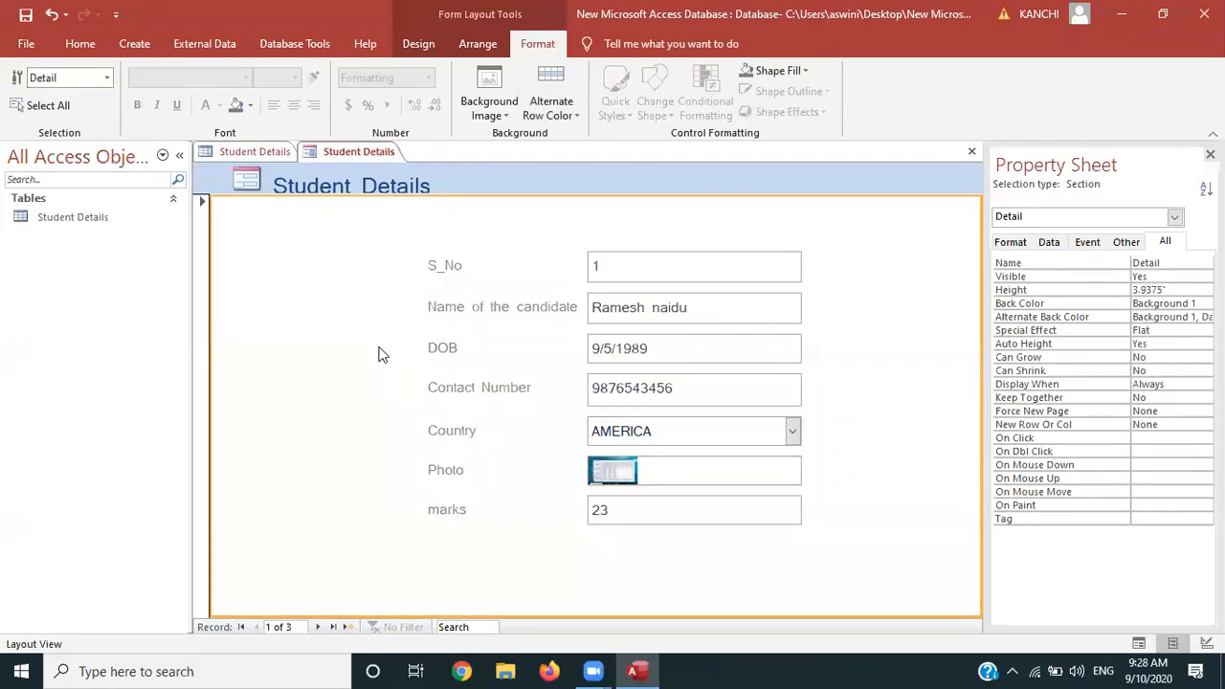
Return the Student Details form to Form view
{"action": "left_click", "coordinate": [431, 47]}
{"action": "left_click", "coordinate": [25, 106]}
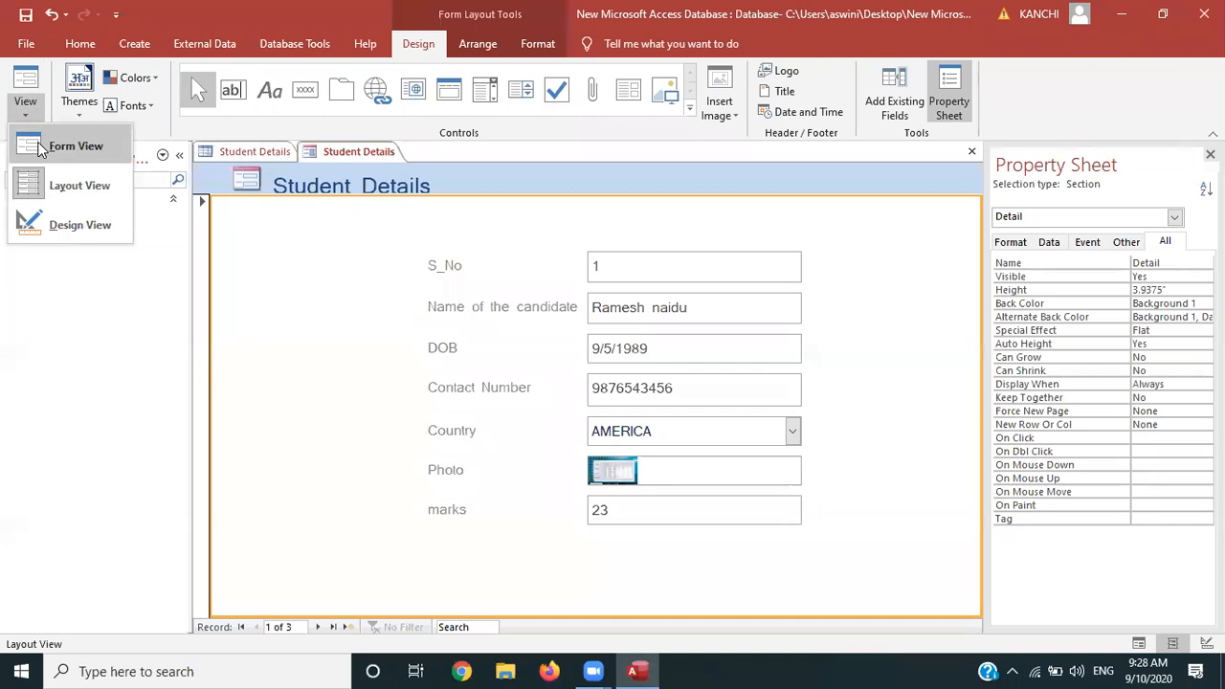
{"action": "left_click", "coordinate": [41, 148]}
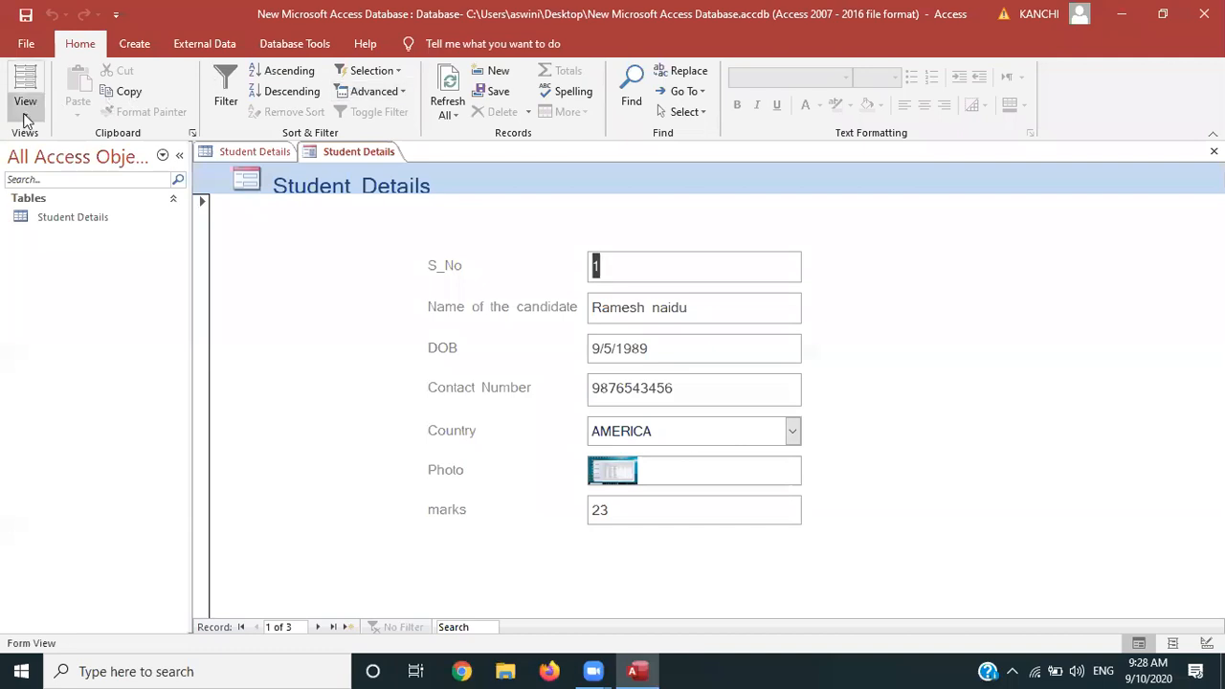
Open the form in Design view and enlarge the form footer area
{"action": "left_click", "coordinate": [27, 109]}
{"action": "left_click", "coordinate": [65, 228]}
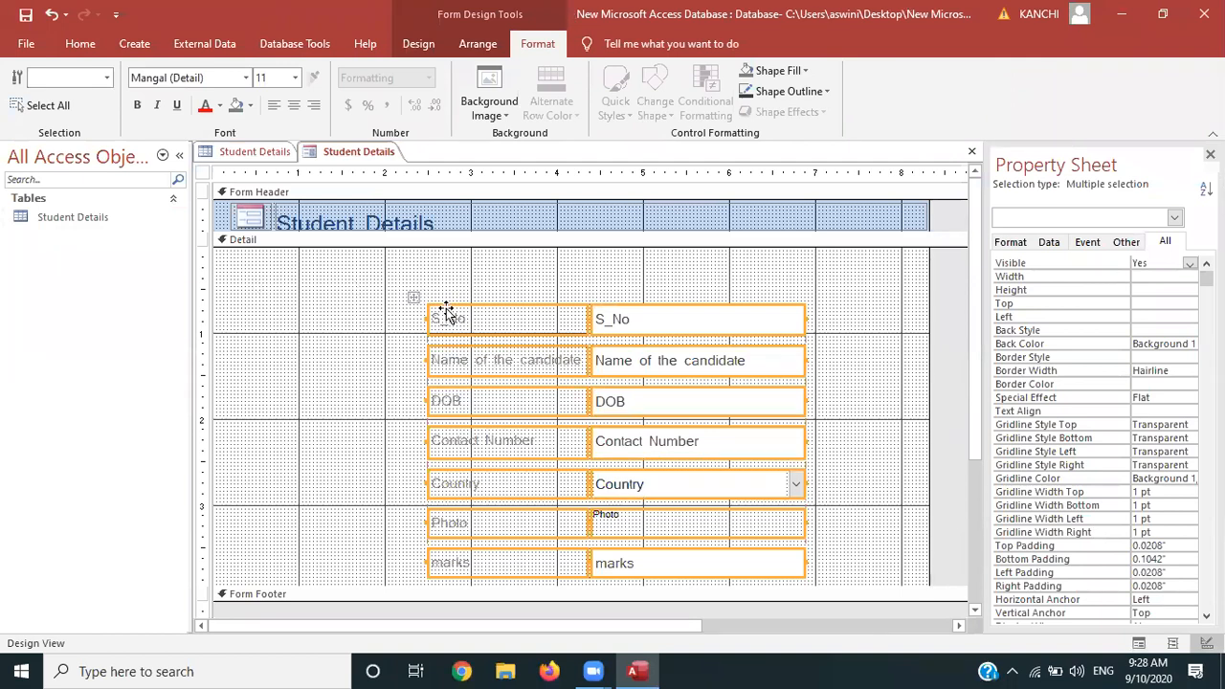
{"action": "left_click", "coordinate": [350, 352]}
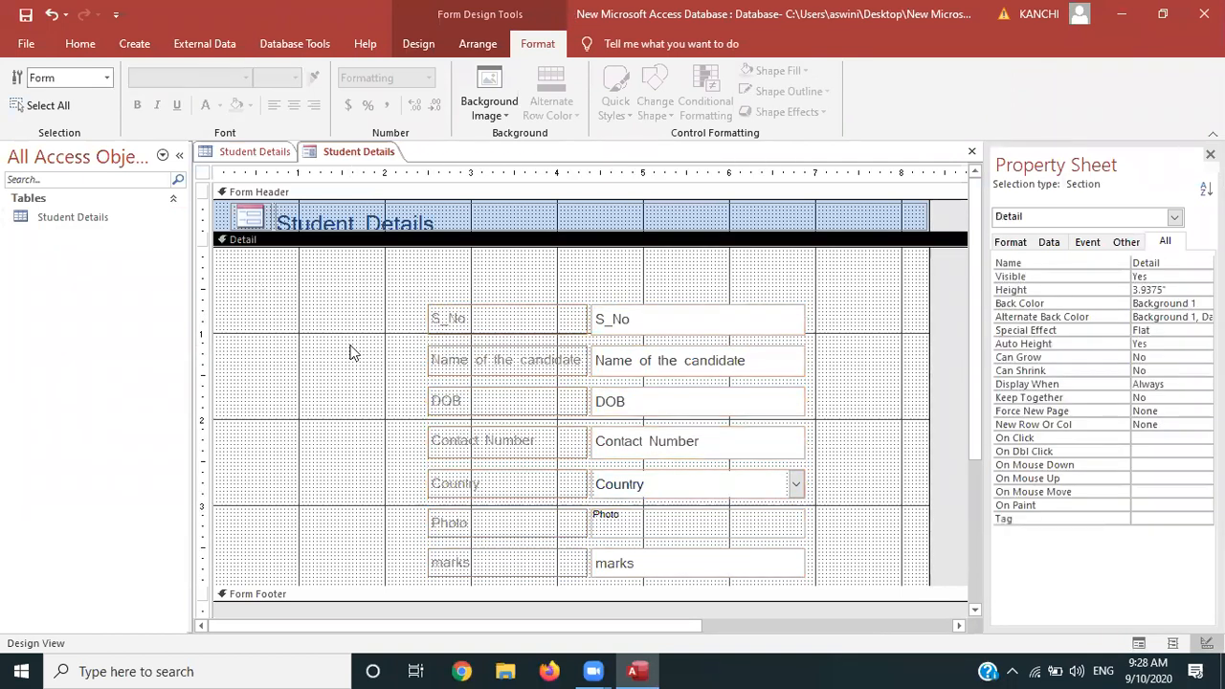
{"action": "left_click", "coordinate": [441, 321]}
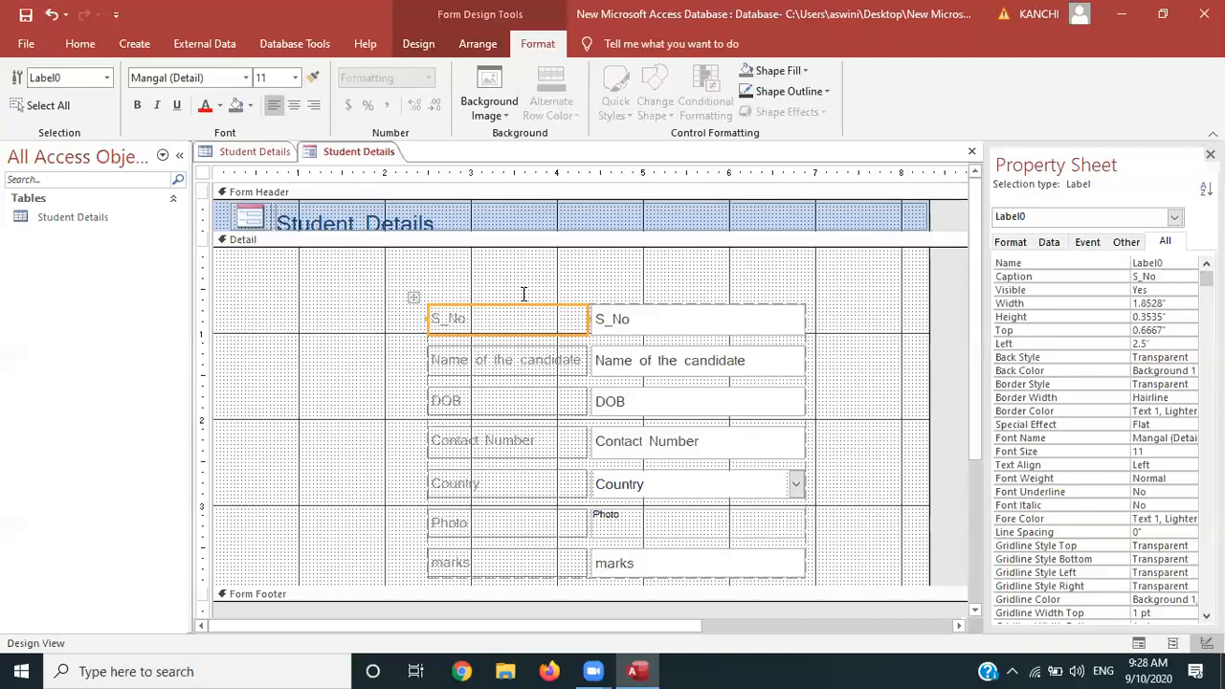
{"action": "left_click_drag", "start_coordinate": [978, 388], "coordinate": [975, 421]}
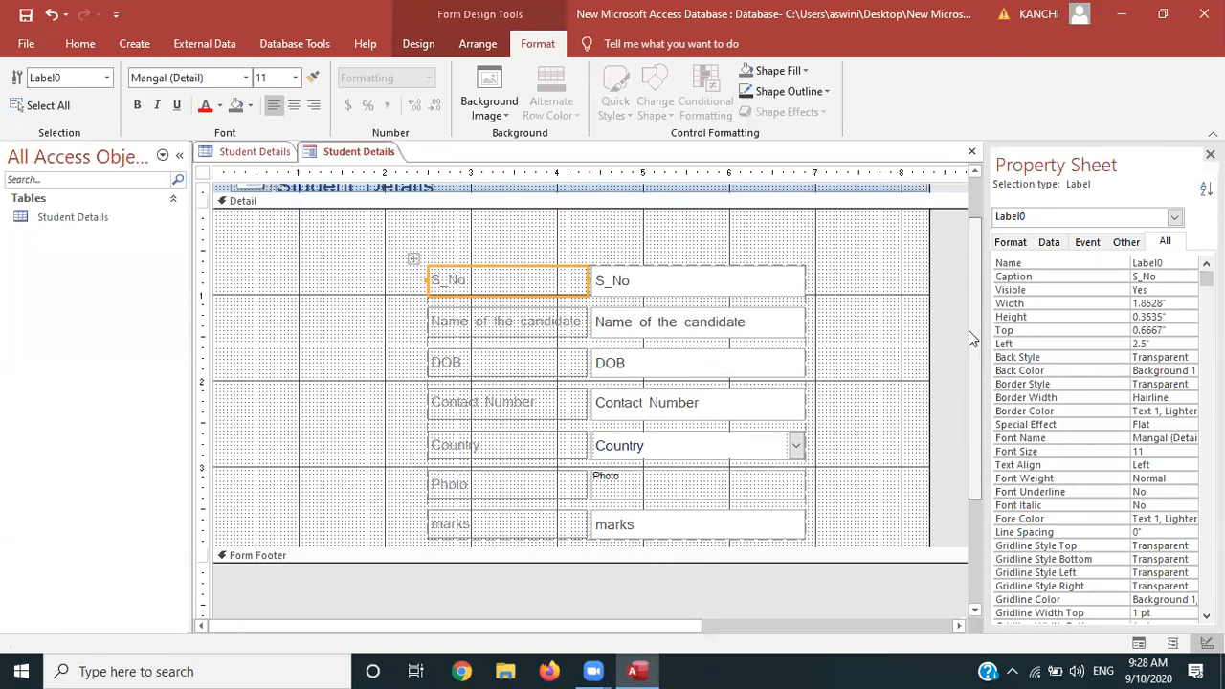
{"action": "scroll", "coordinate": [969, 337], "scroll_direction": "up", "scroll_amount": 2}
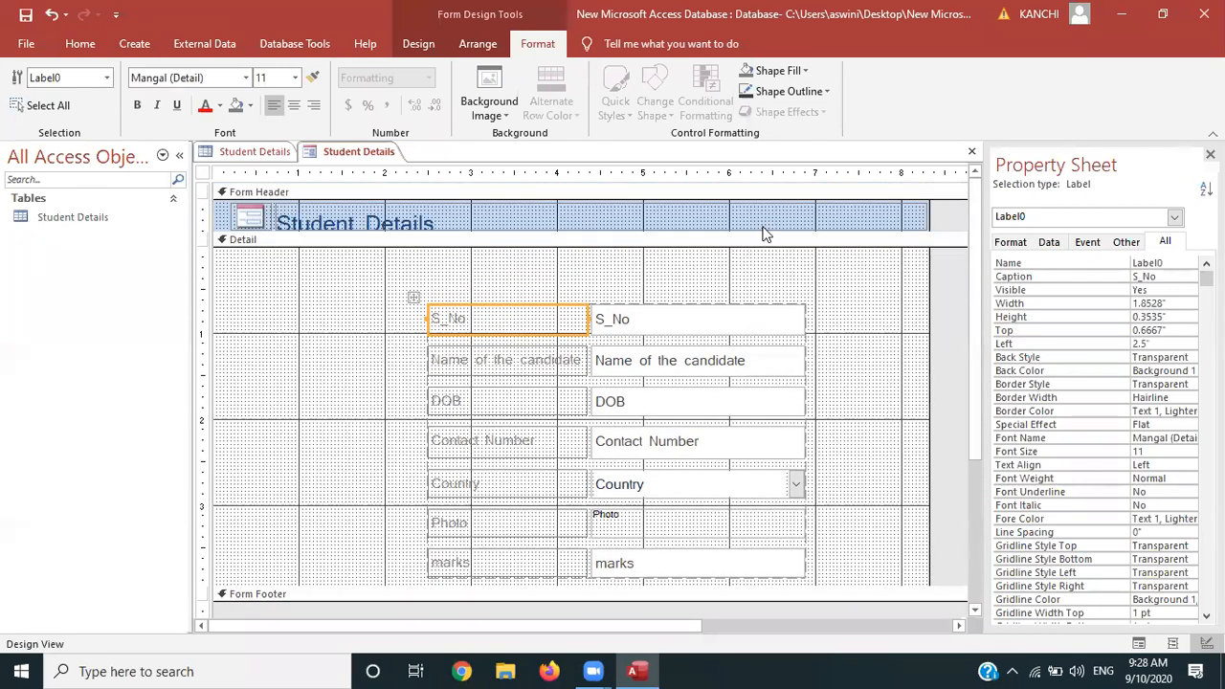
{"action": "left_click_drag", "start_coordinate": [638, 597], "coordinate": [639, 628]}
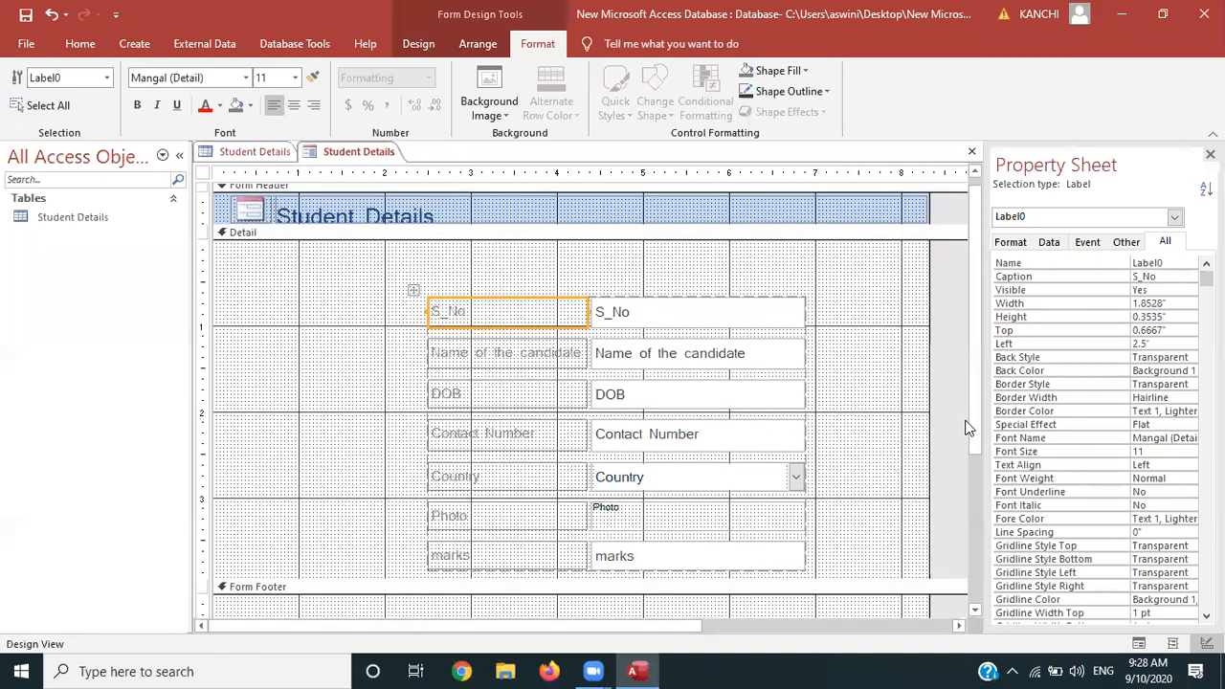
{"action": "scroll", "coordinate": [974, 424], "scroll_direction": "down", "scroll_amount": 2}
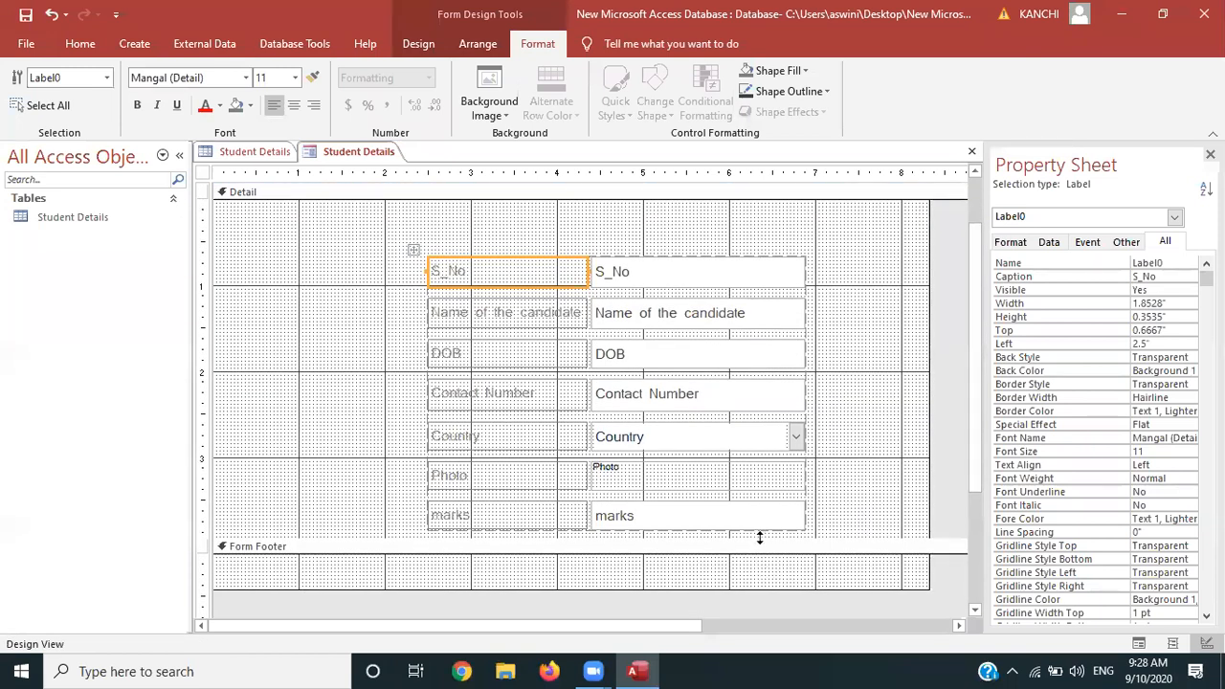
Stretch the Detail section taller to leave empty space below the marks field
{"action": "key", "text": "ctrl+a"}
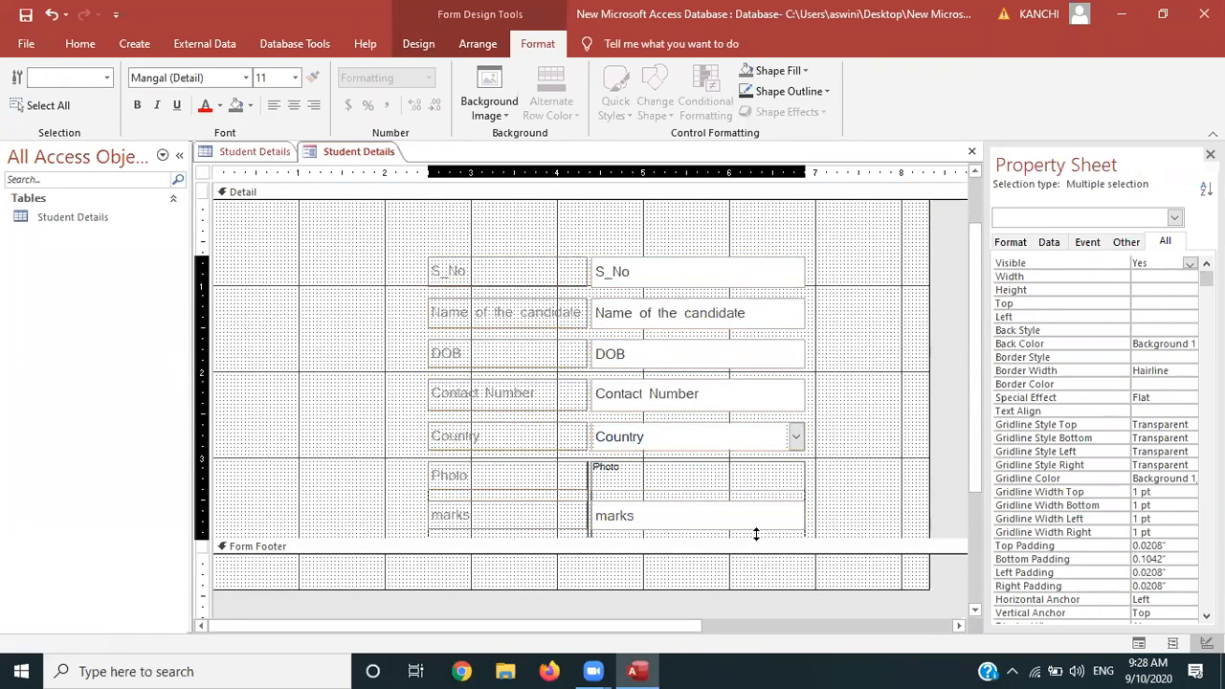
{"action": "left_click_drag", "start_coordinate": [751, 536], "coordinate": [750, 592]}
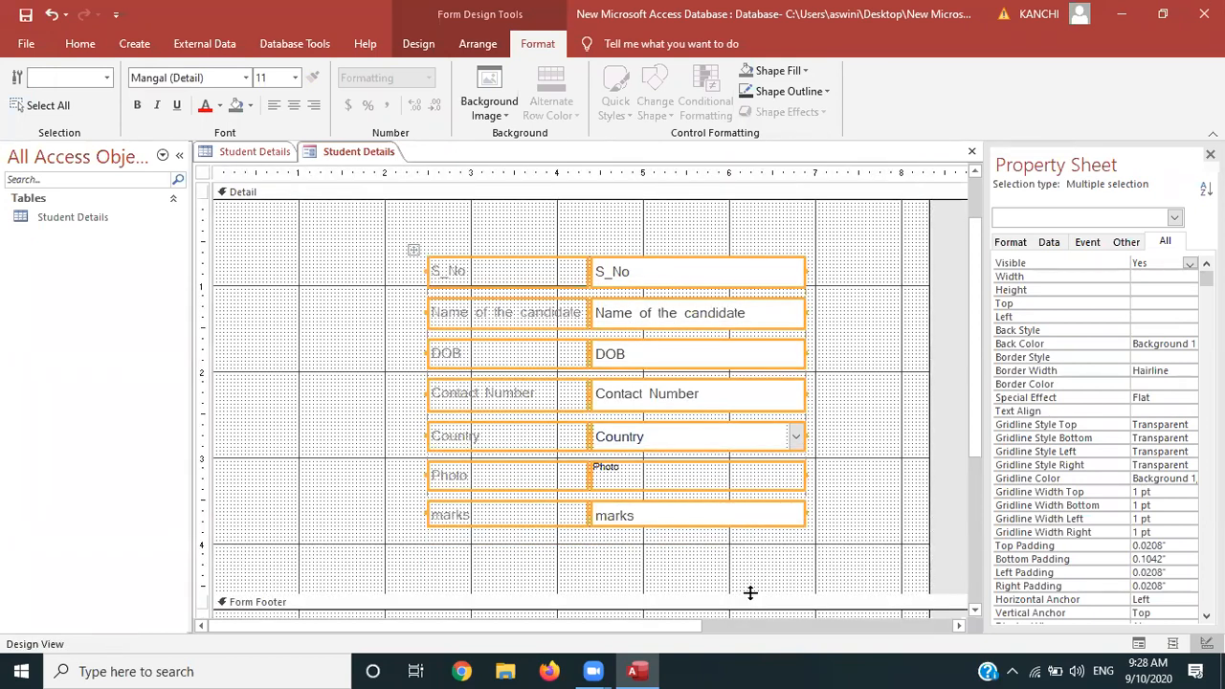
{"action": "left_click", "coordinate": [355, 531]}
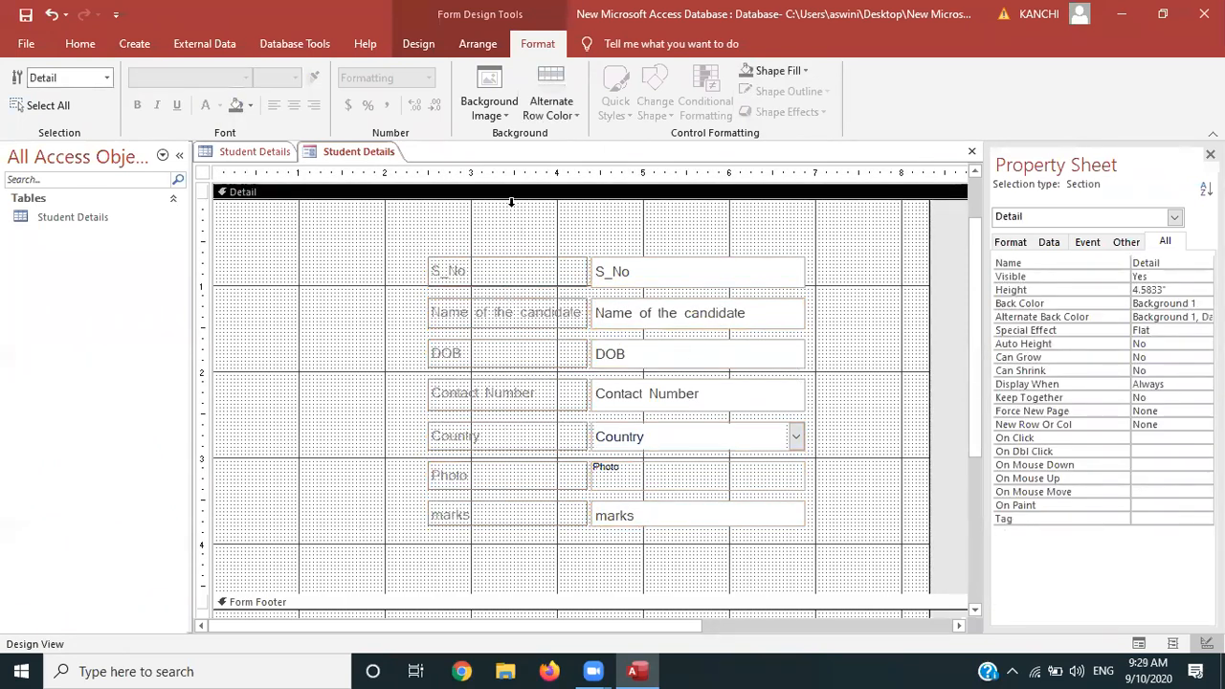
{"action": "left_click", "coordinate": [468, 45]}
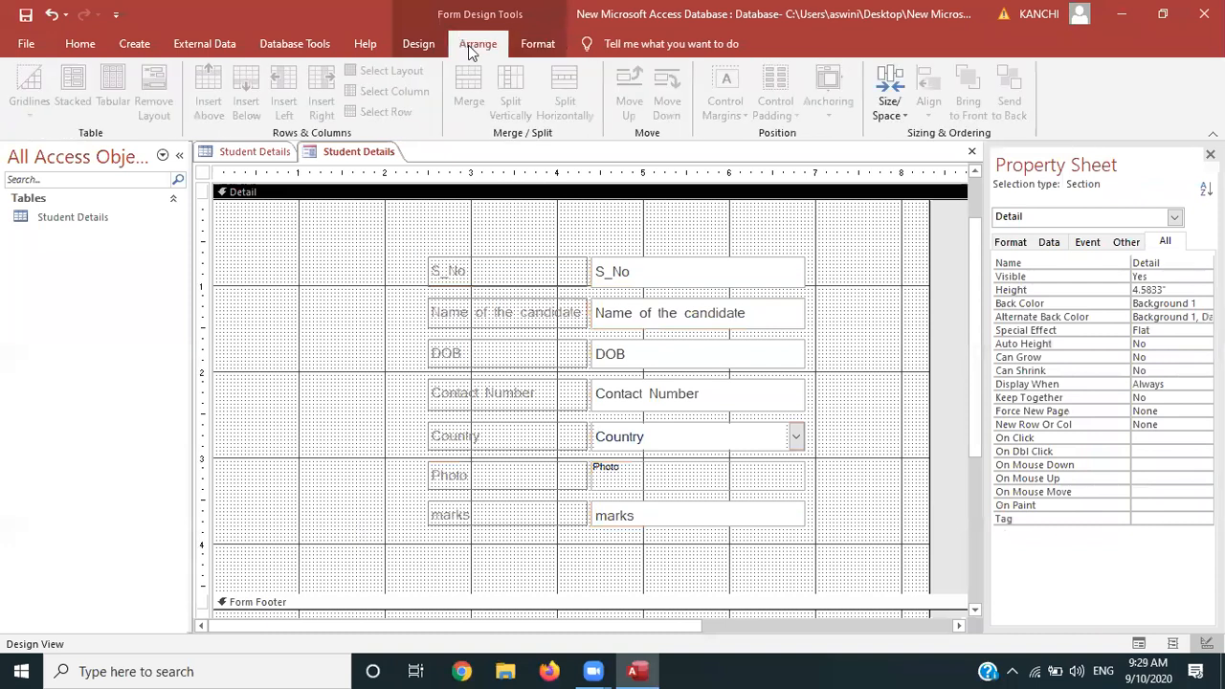
{"action": "left_click", "coordinate": [538, 44]}
{"action": "left_click", "coordinate": [405, 45]}
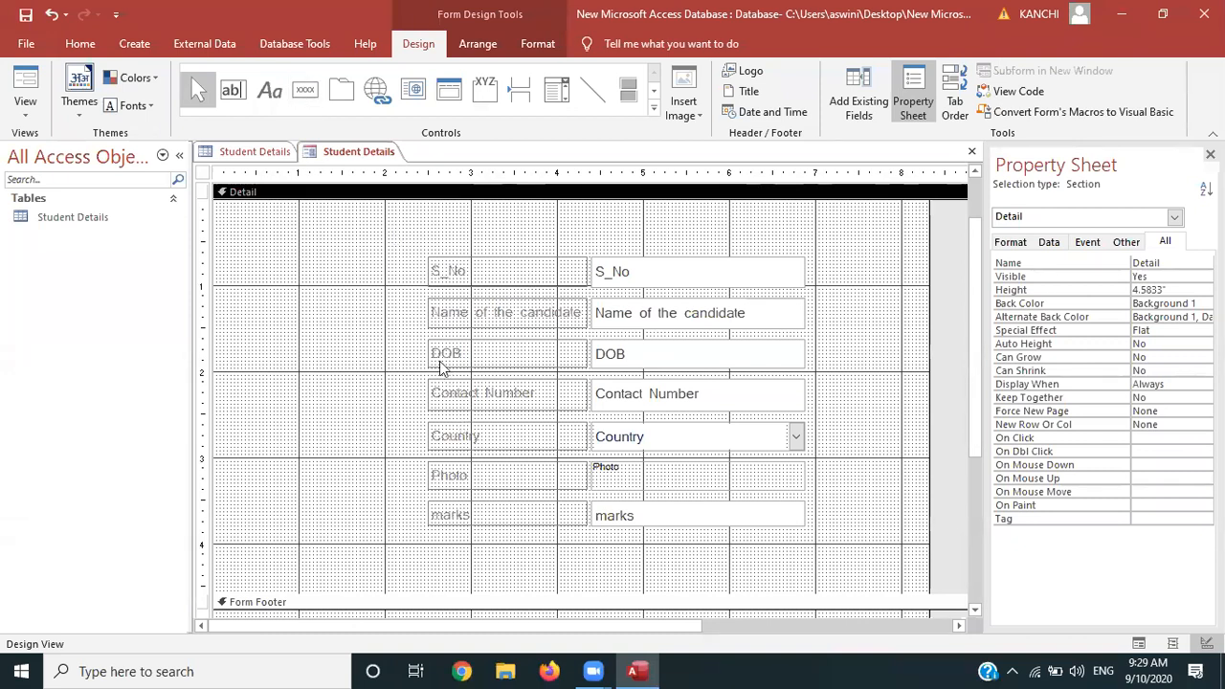
Draw a command button below the marks field that saves the record
{"action": "left_click", "coordinate": [302, 93]}
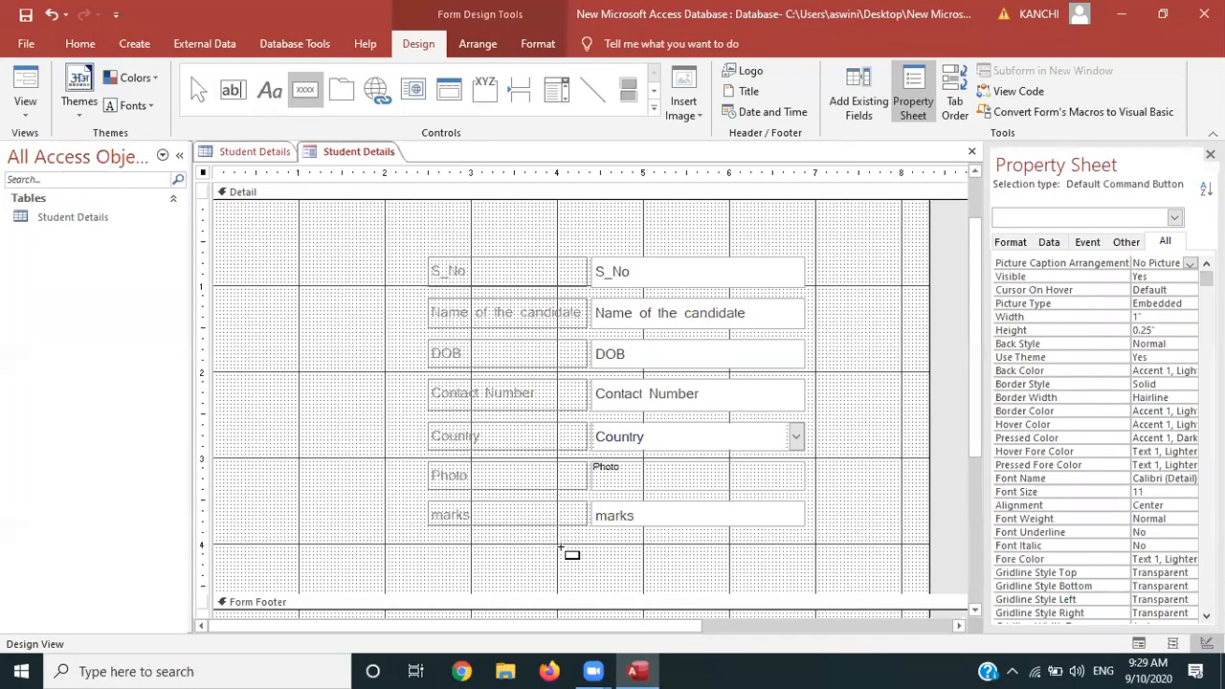
{"action": "left_click_drag", "start_coordinate": [553, 549], "coordinate": [655, 583]}
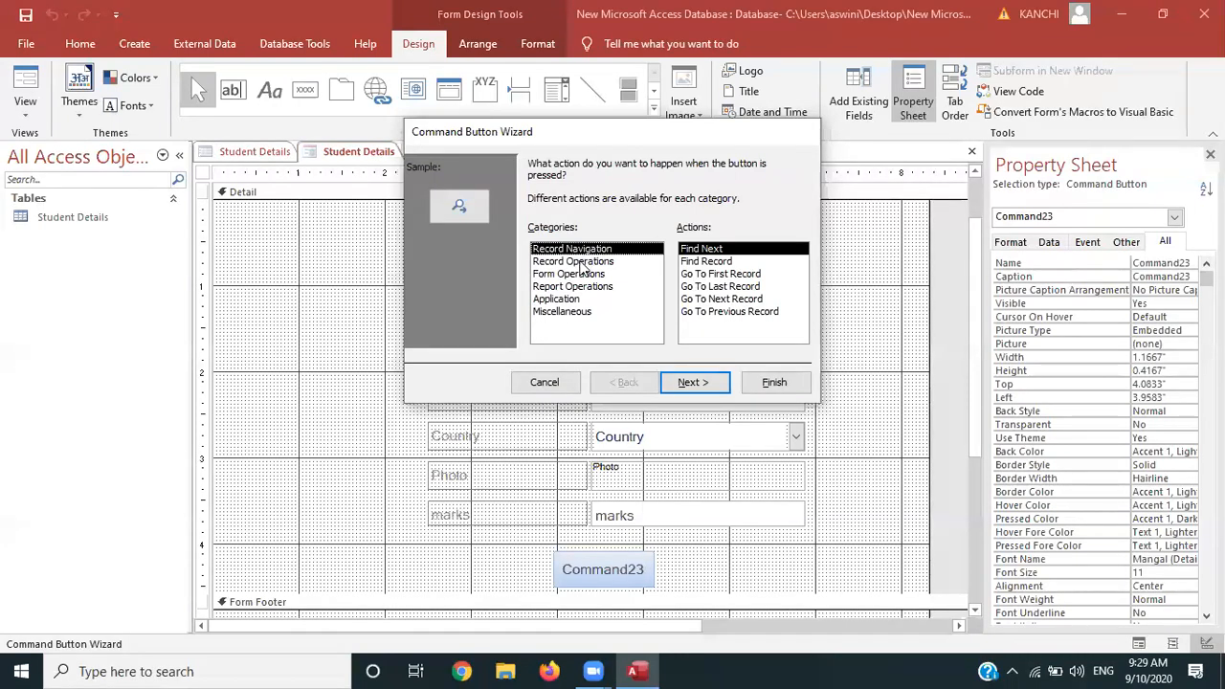
{"action": "left_click", "coordinate": [580, 264]}
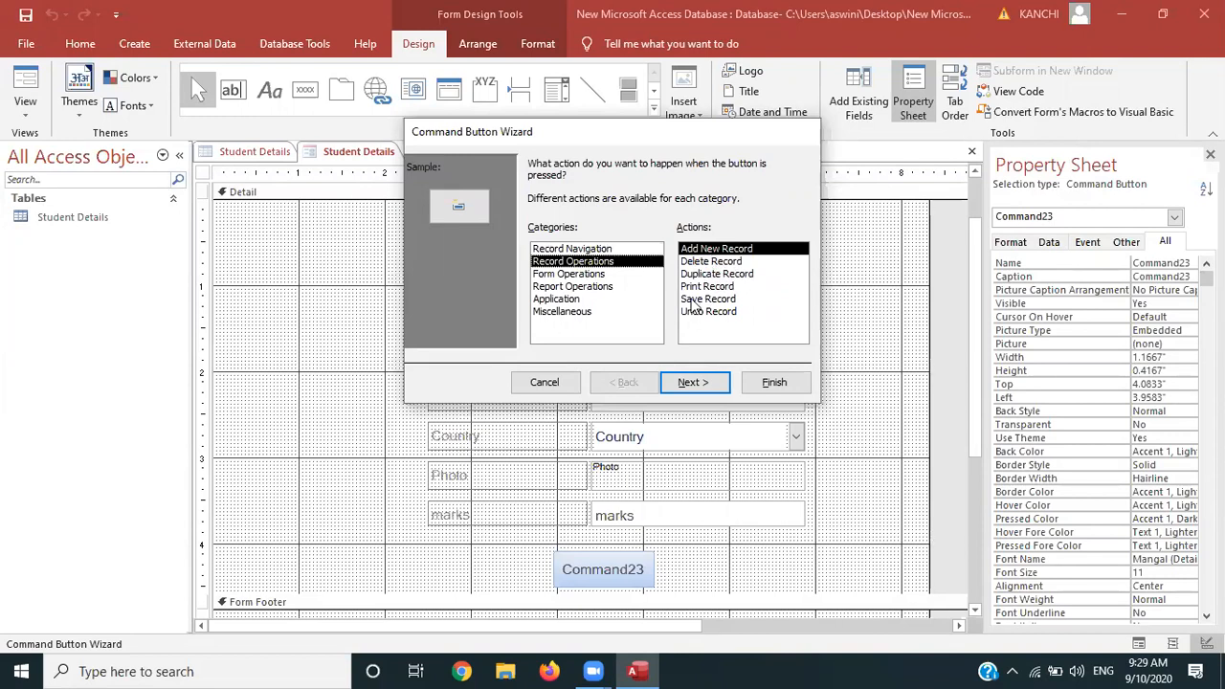
{"action": "left_click", "coordinate": [705, 303]}
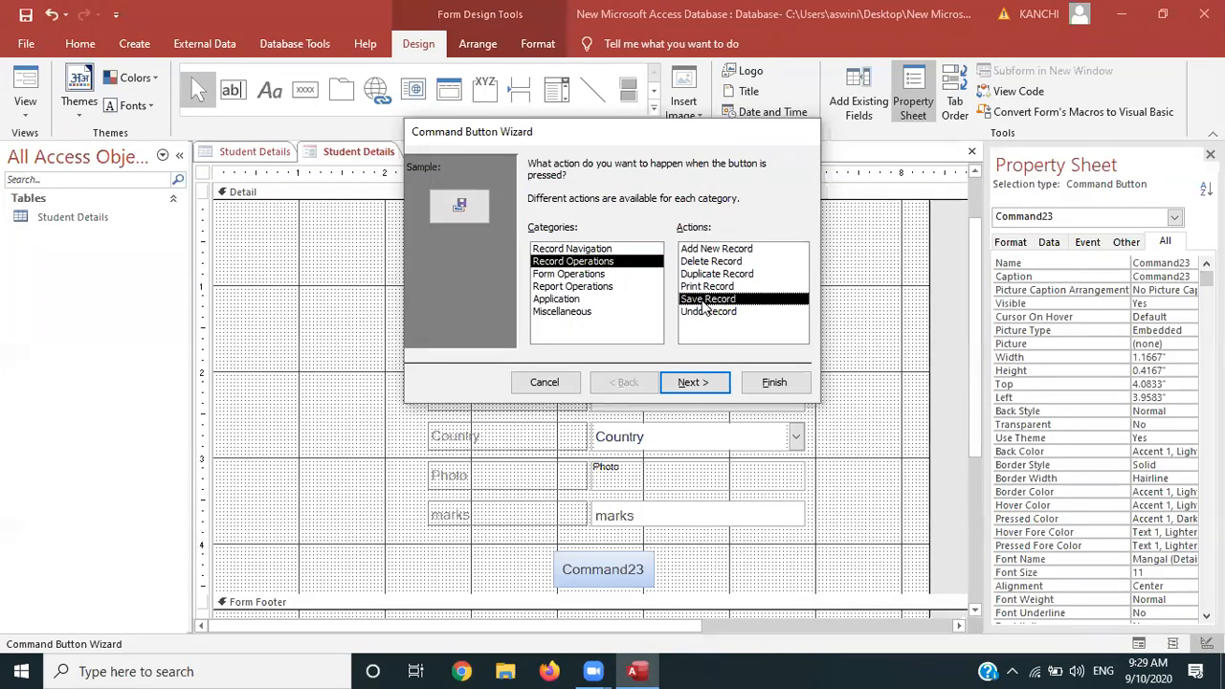
{"action": "left_click", "coordinate": [697, 385]}
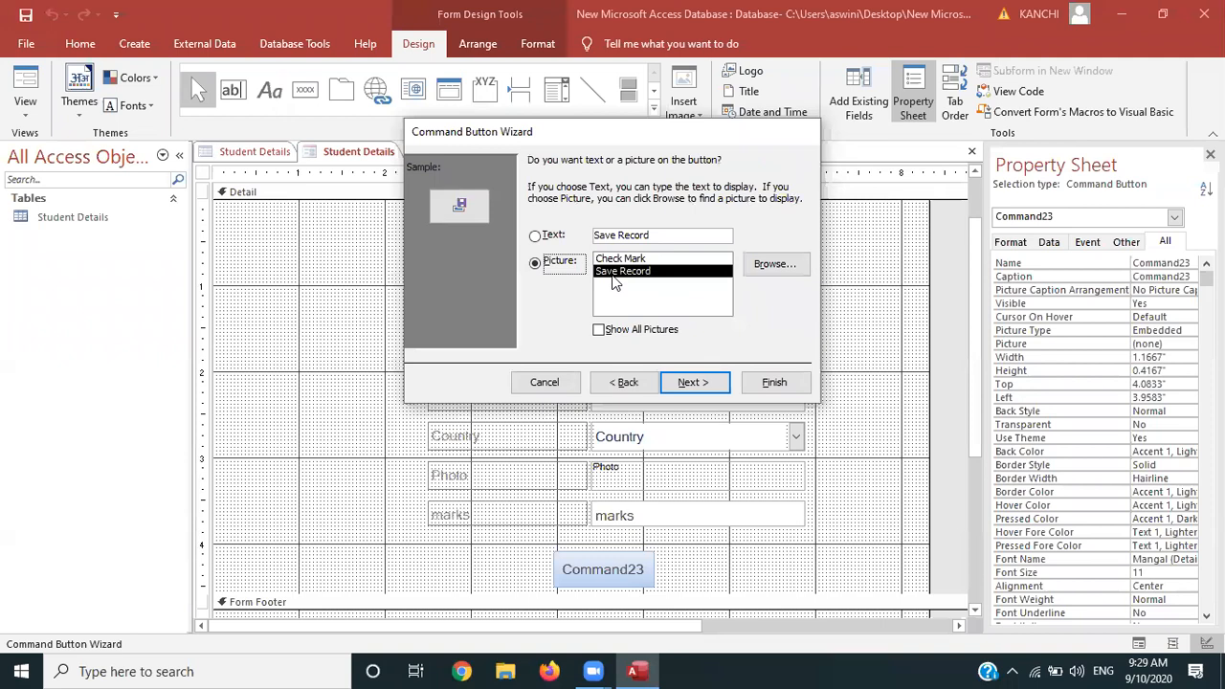
Caption the button with the text SIGN UP and widen it to 1.125 inches
{"action": "left_click", "coordinate": [535, 237]}
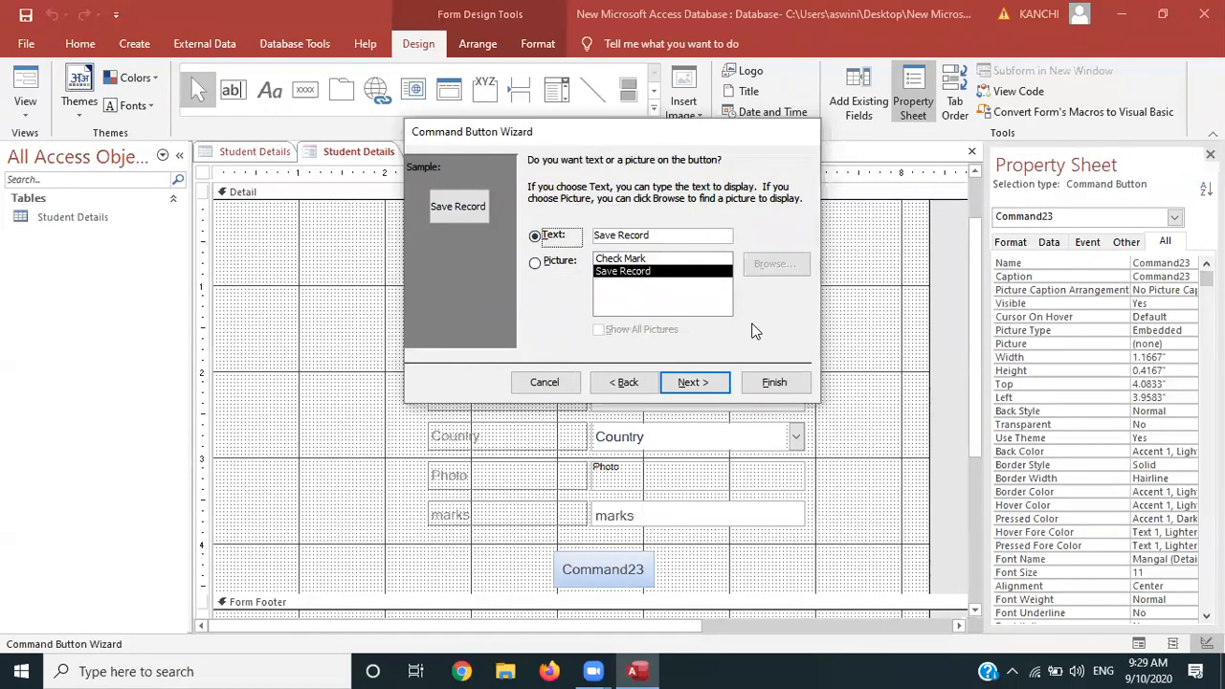
{"action": "left_click", "coordinate": [657, 236]}
{"action": "key", "text": "BackSpace"}
{"action": "key", "text": "BackSpace"}
{"action": "key", "text": "BackSpace"}
{"action": "key", "text": "BackSpace"}
{"action": "key", "text": "BackSpace"}
{"action": "key", "text": "BackSpace"}
{"action": "key", "text": "BackSpace"}
{"action": "key", "text": "BackSpace"}
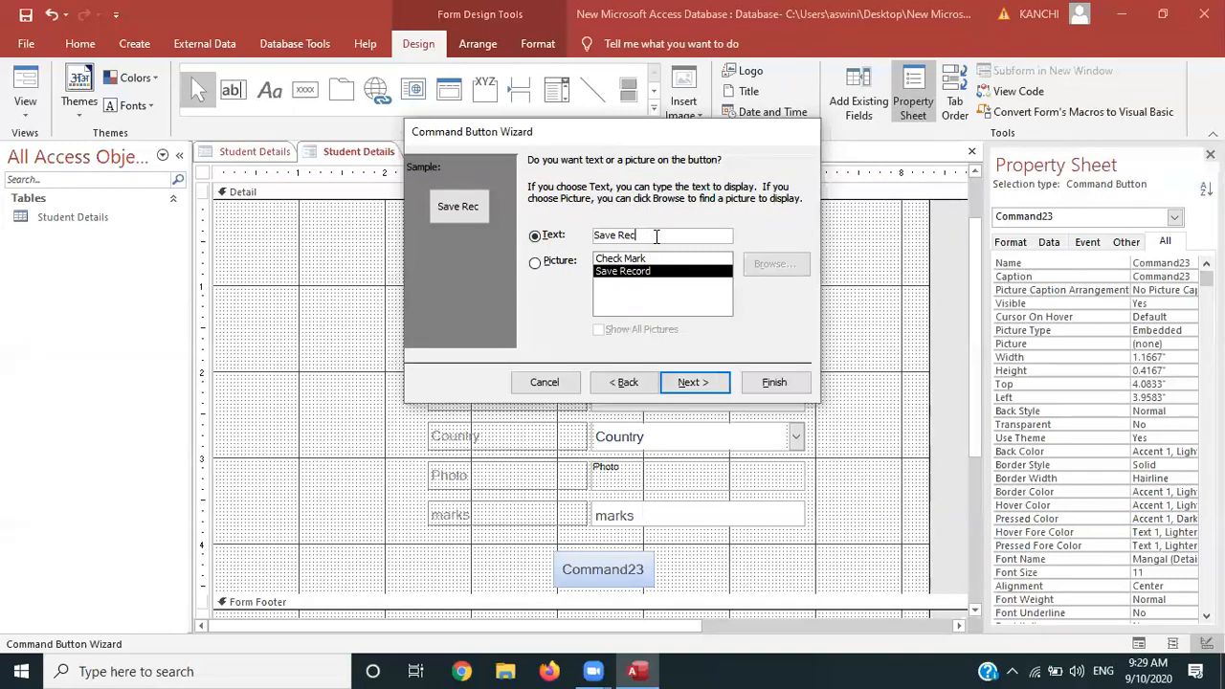
{"action": "key", "text": "BackSpace"}
{"action": "key", "text": "BackSpace"}
{"action": "type", "text": "ign"}
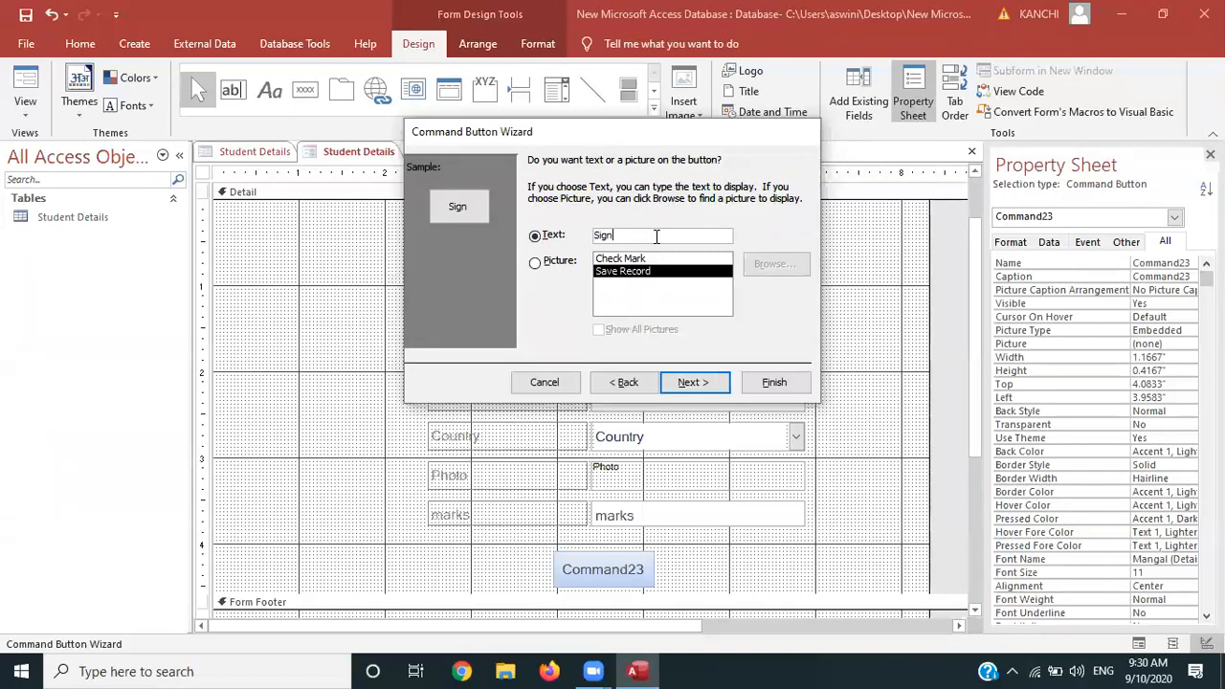
{"action": "key", "text": "BackSpace"}
{"action": "key", "text": "BackSpace"}
{"action": "key", "text": "BackSpace"}
{"action": "key", "text": "Caps_Lock"}
{"action": "type", "text": "IGN UP"}
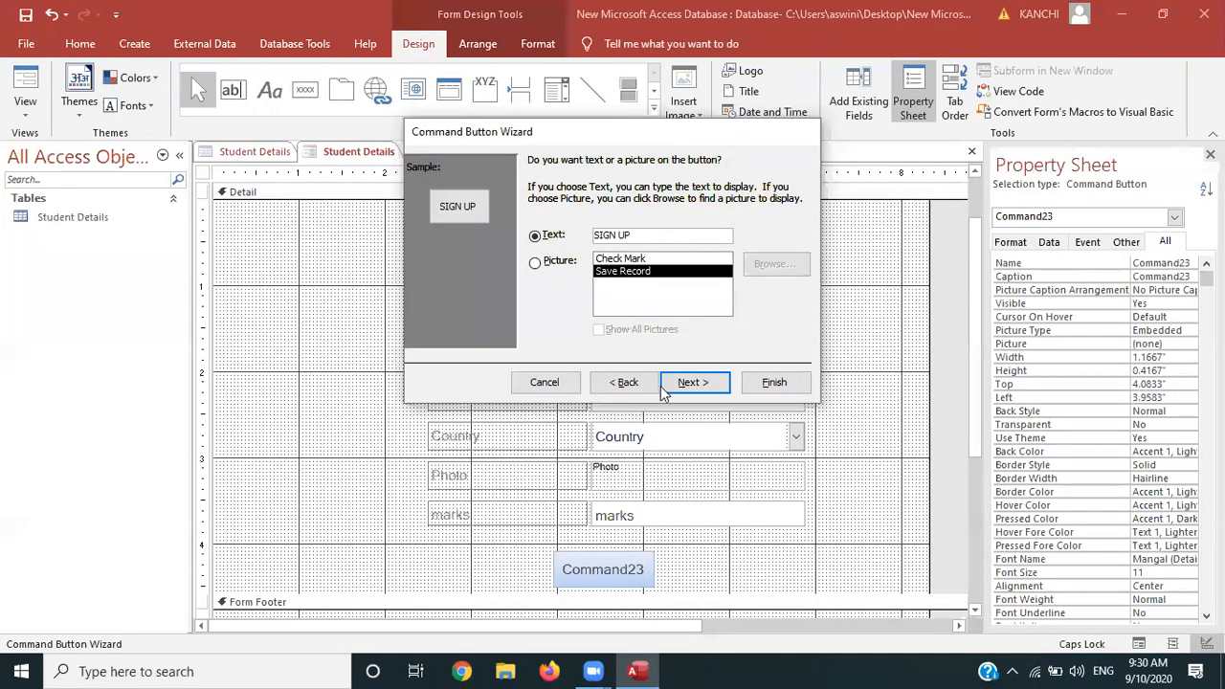
{"action": "left_click", "coordinate": [689, 383]}
{"action": "left_click", "coordinate": [776, 383]}
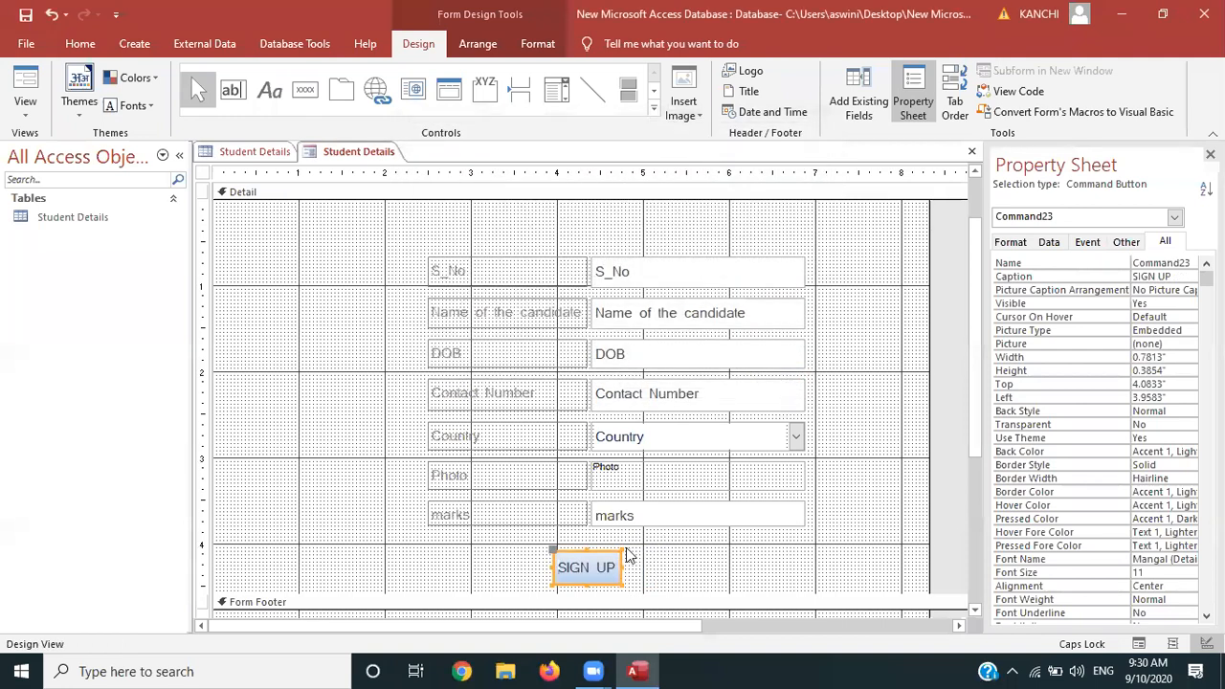
{"action": "left_click_drag", "start_coordinate": [619, 567], "coordinate": [648, 565]}
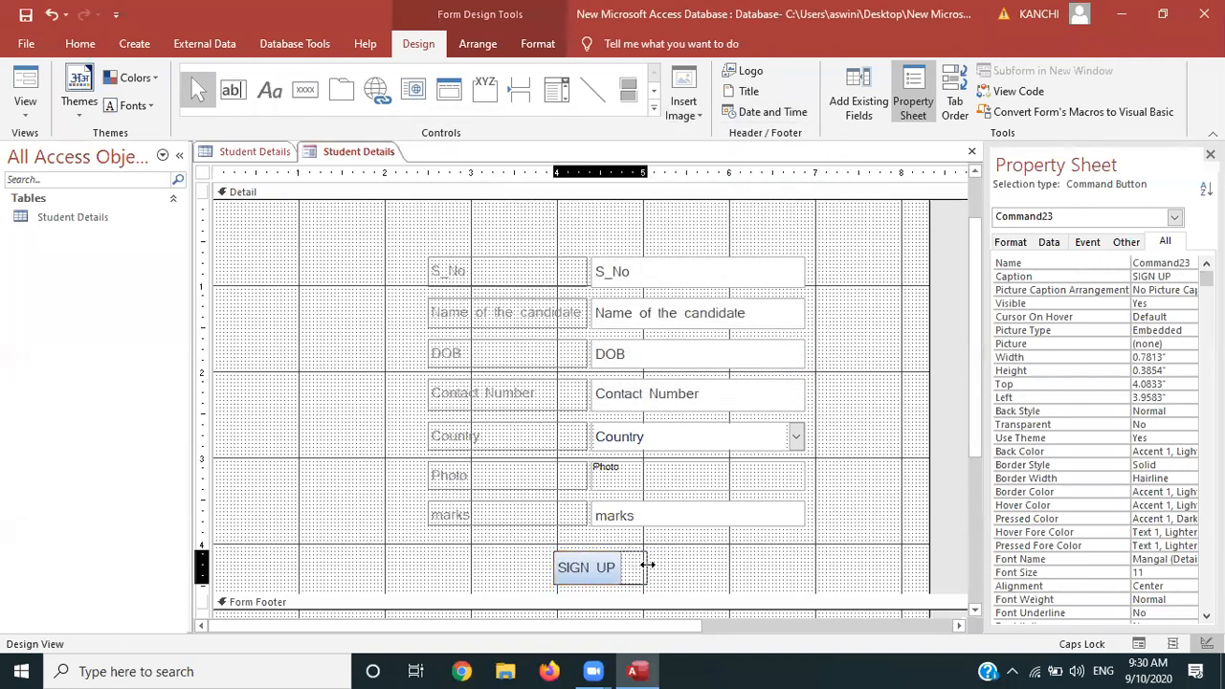
{"action": "left_click", "coordinate": [21, 111]}
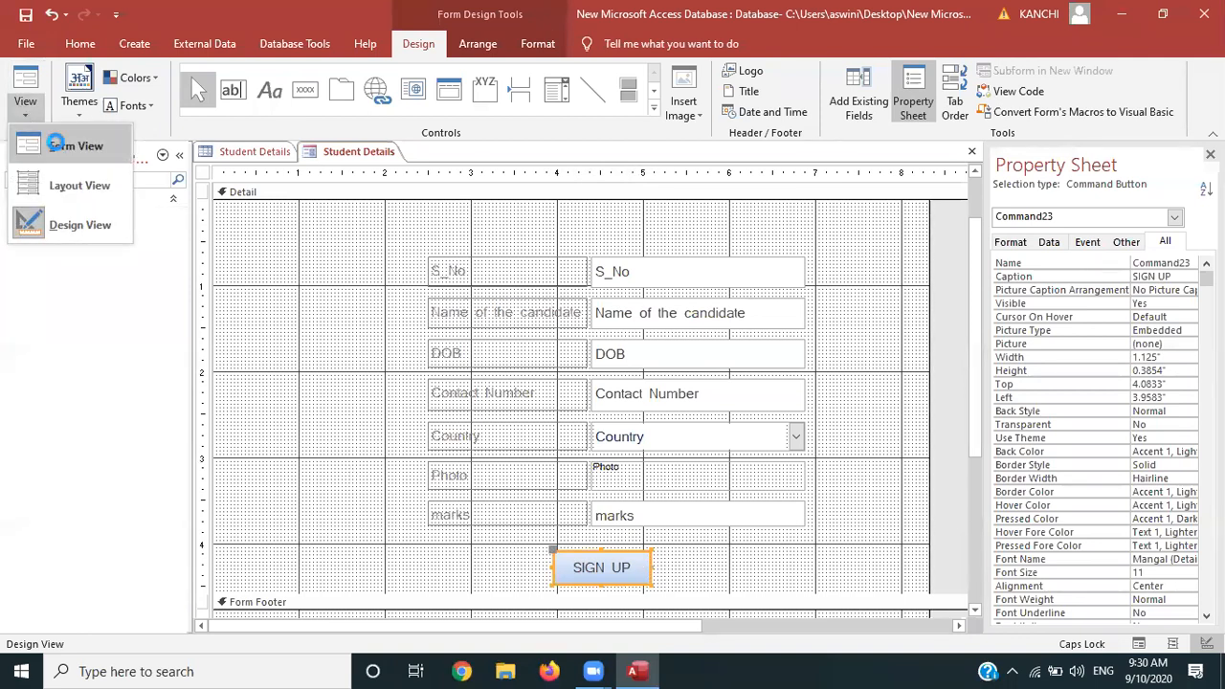
In Form view, start a new record and enter the candidate's name, date of birth and contact number
{"action": "left_click", "coordinate": [57, 144]}
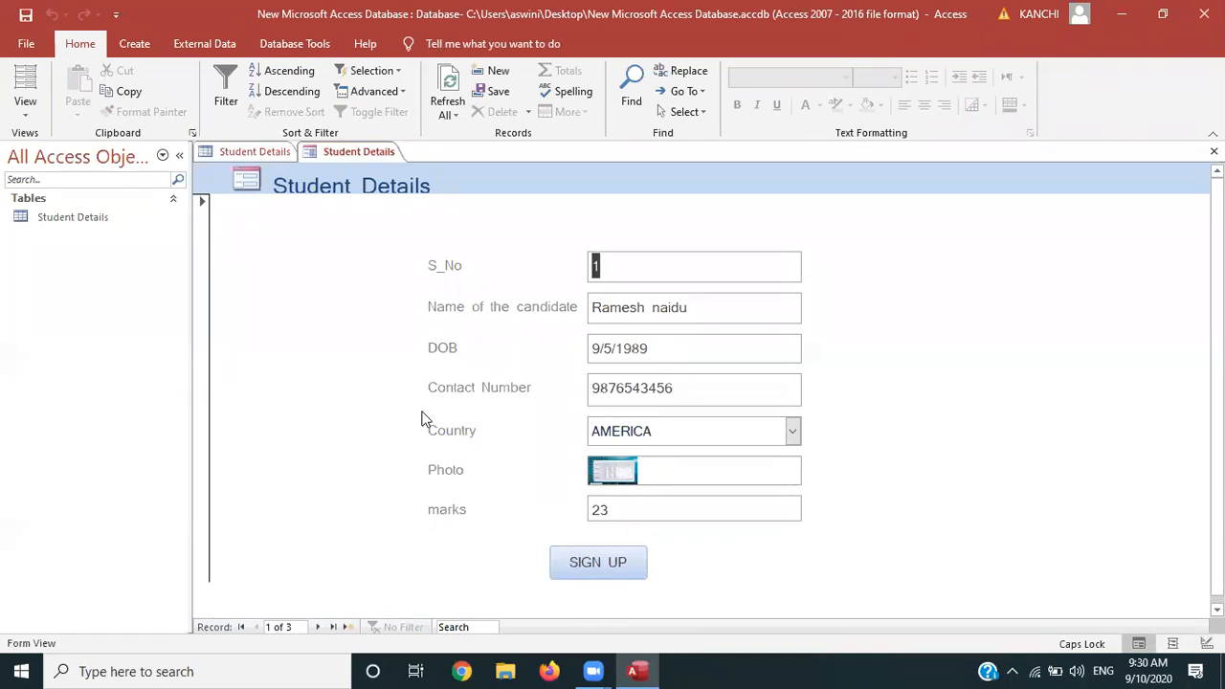
{"action": "left_click", "coordinate": [347, 629]}
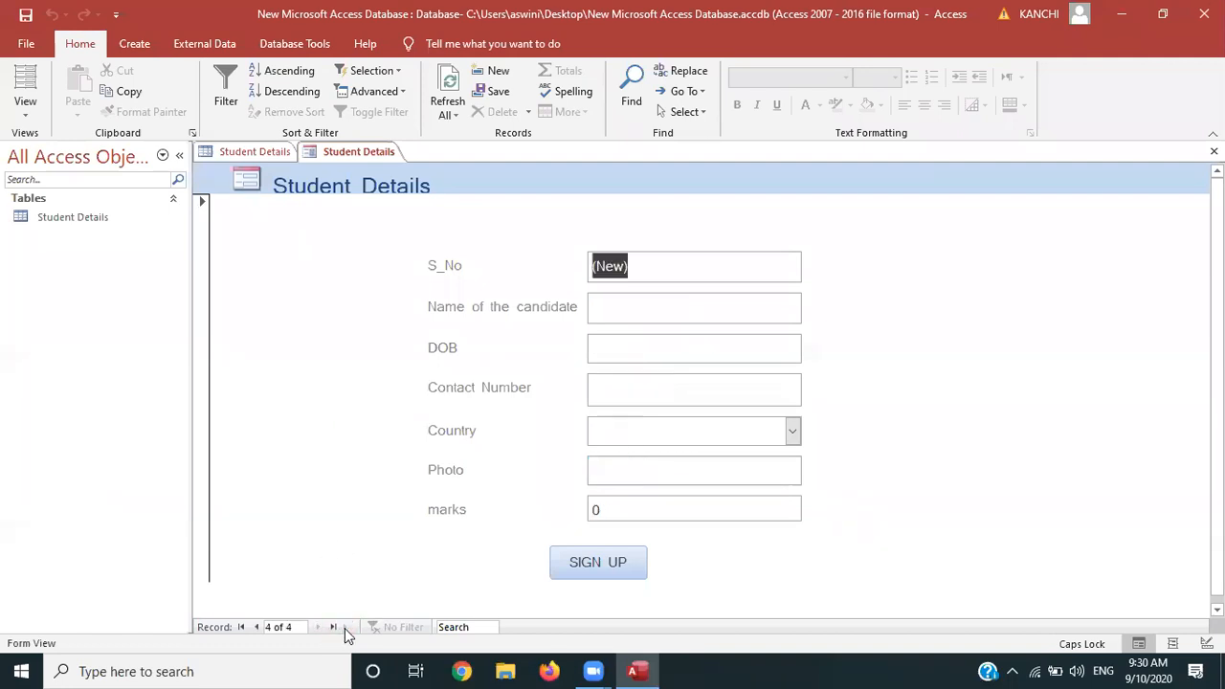
{"action": "left_click", "coordinate": [628, 302]}
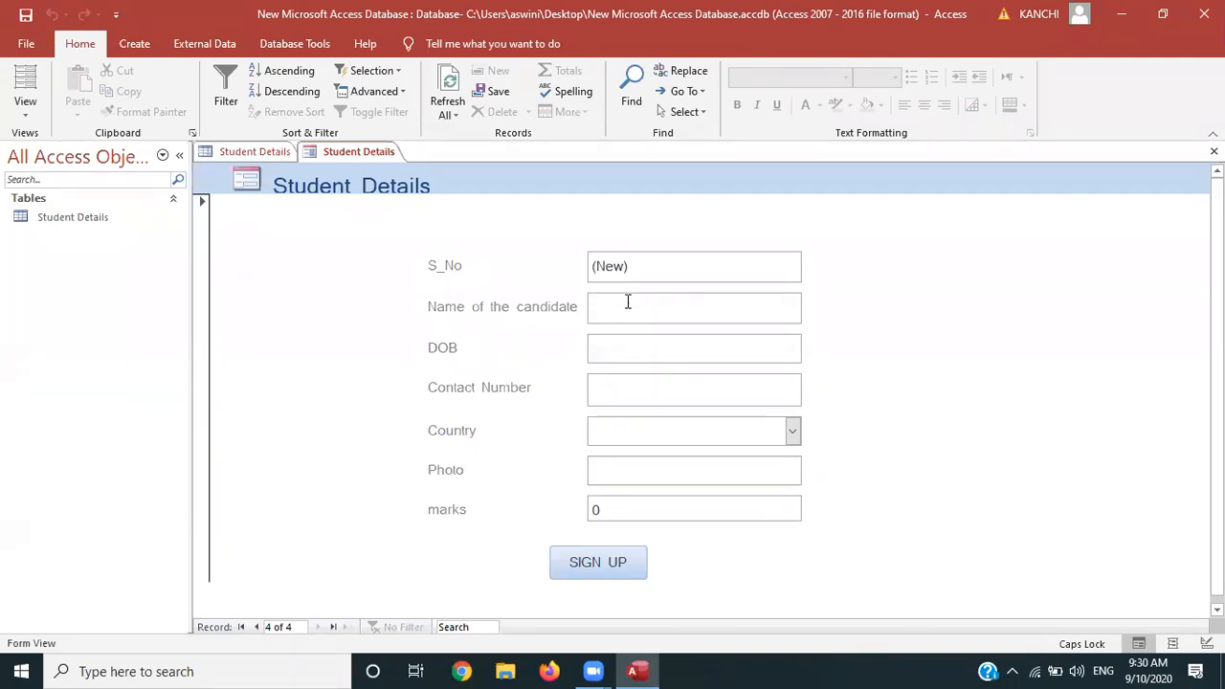
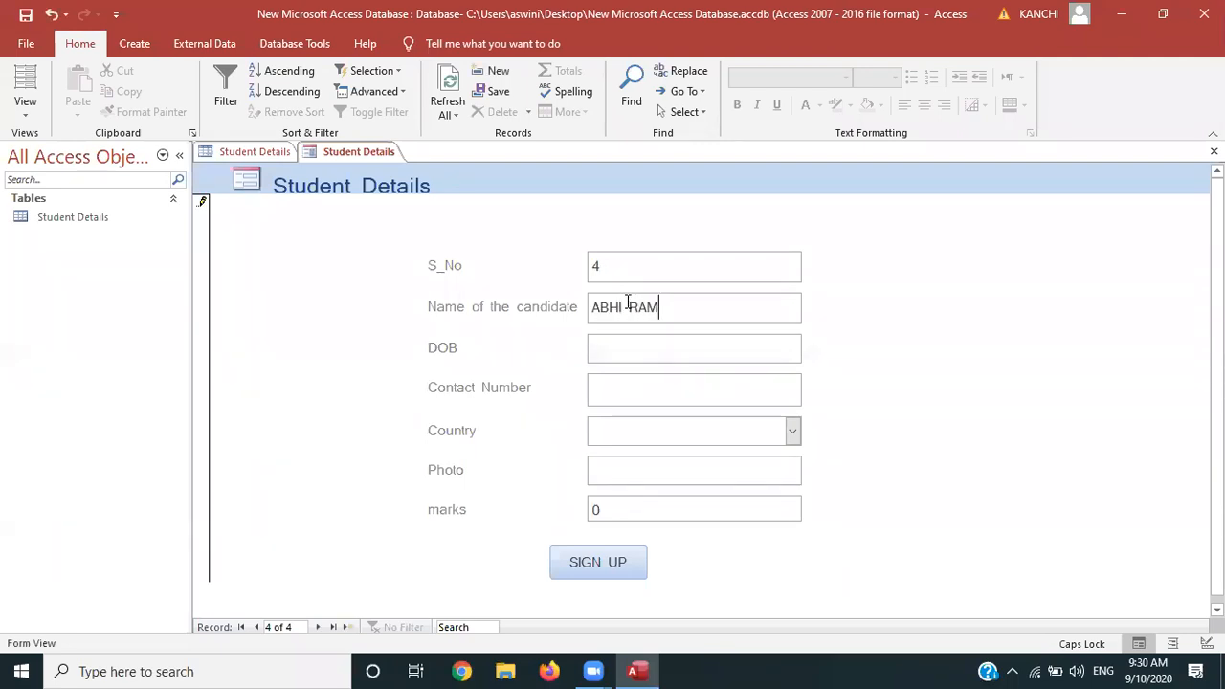
{"action": "key", "text": "Tab"}
{"action": "left_click", "coordinate": [592, 350]}
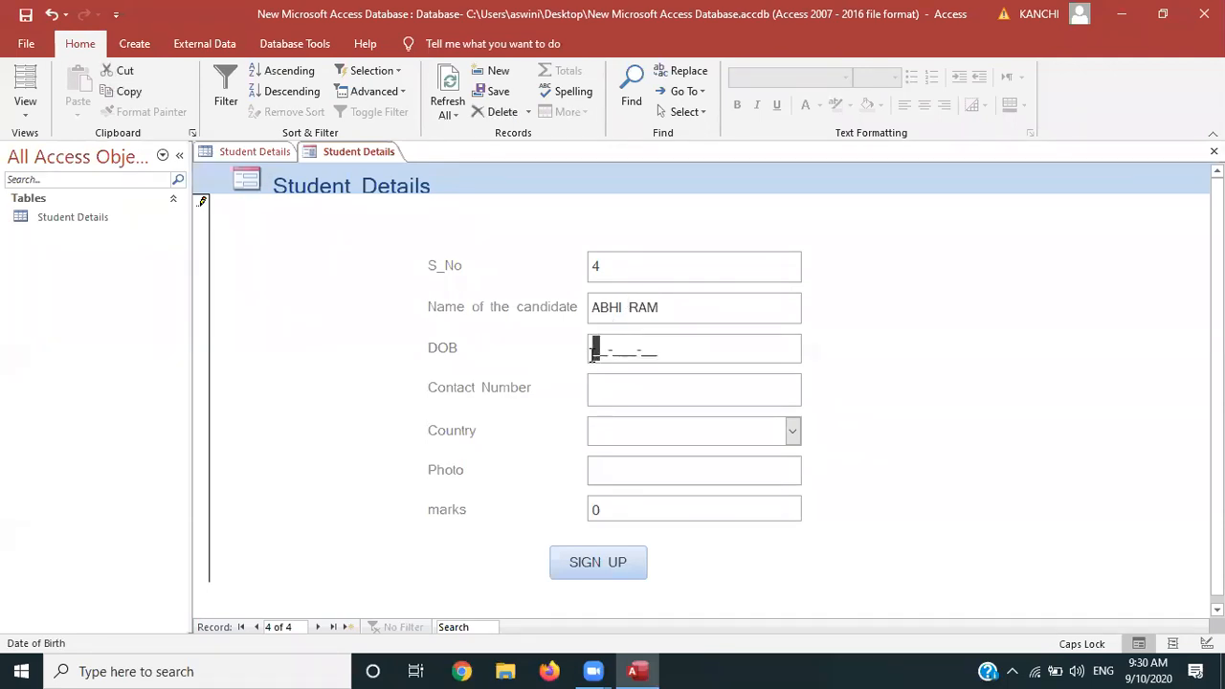
{"action": "type", "text": "15-Nov-"}
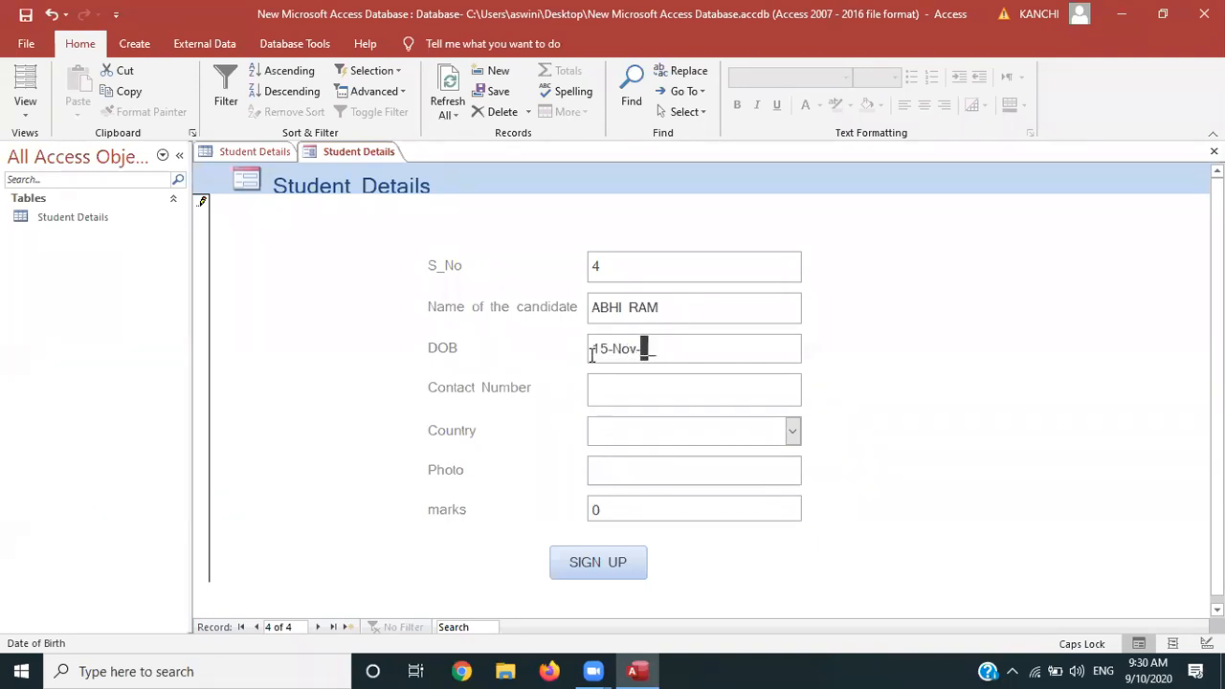
{"action": "type", "text": "91"}
{"action": "key", "text": "Tab"}
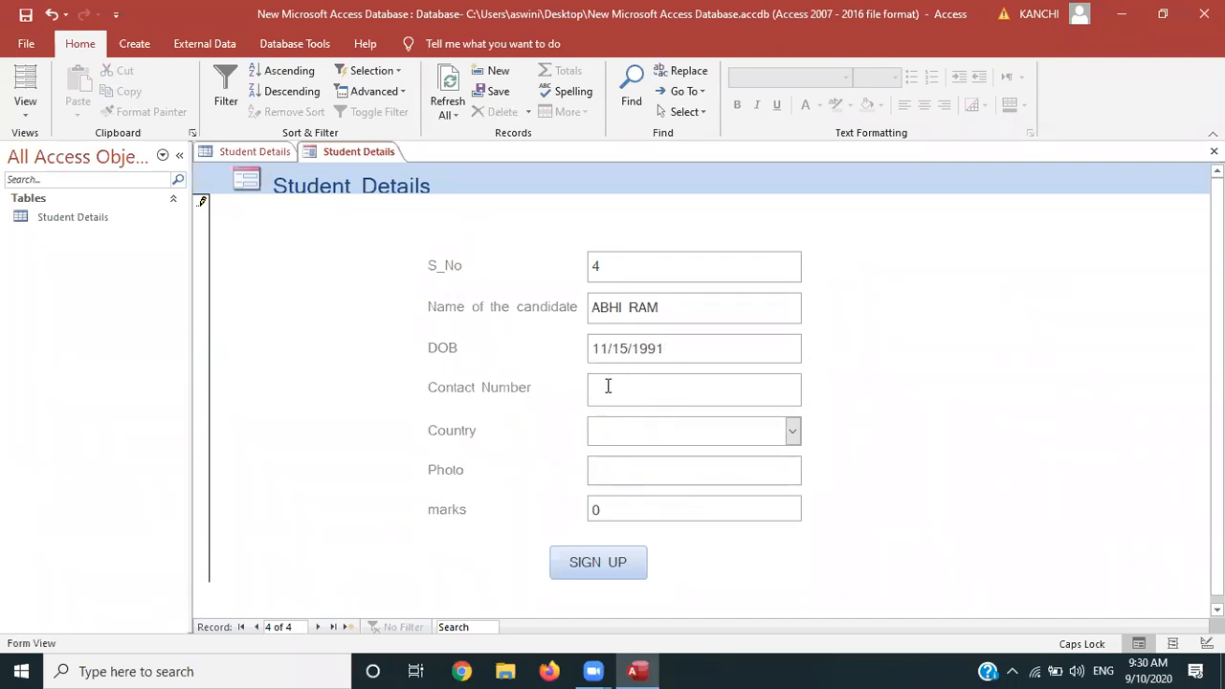
{"action": "left_click", "coordinate": [594, 386]}
Set the country to INDIA and attach a screenshot image to the Photo field
{"action": "left_click", "coordinate": [623, 425]}
{"action": "left_click", "coordinate": [794, 431]}
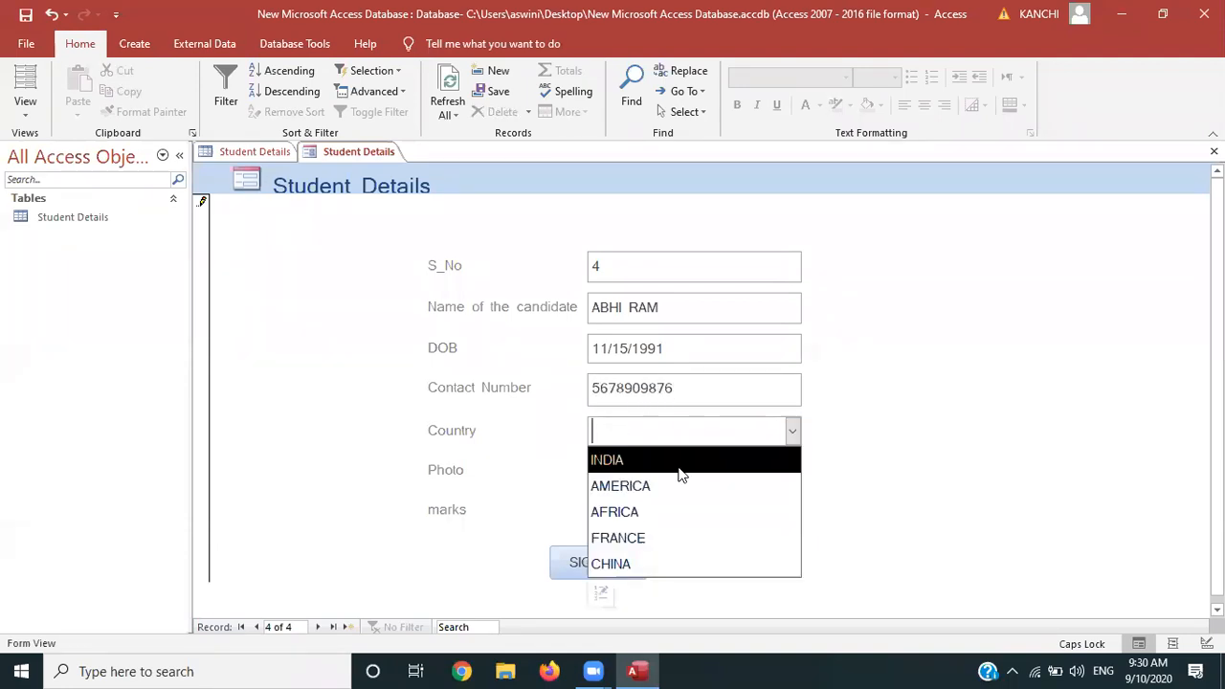
{"action": "left_click", "coordinate": [675, 461]}
{"action": "left_click", "coordinate": [640, 472]}
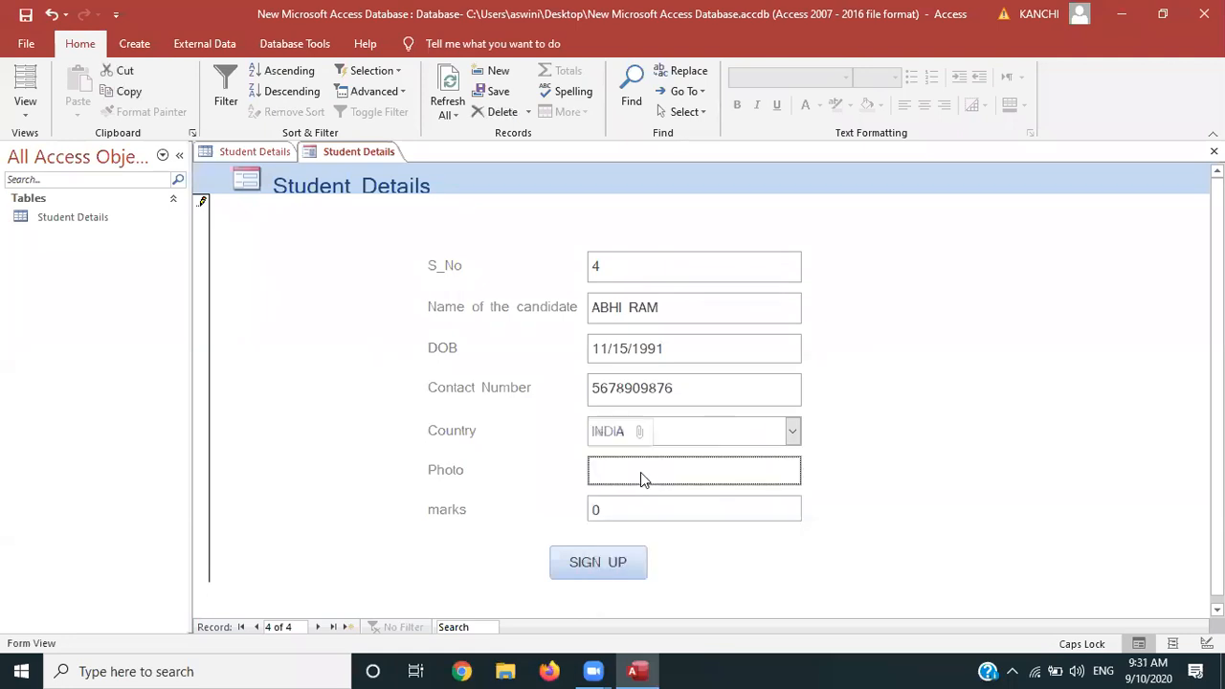
{"action": "double_click", "coordinate": [626, 474]}
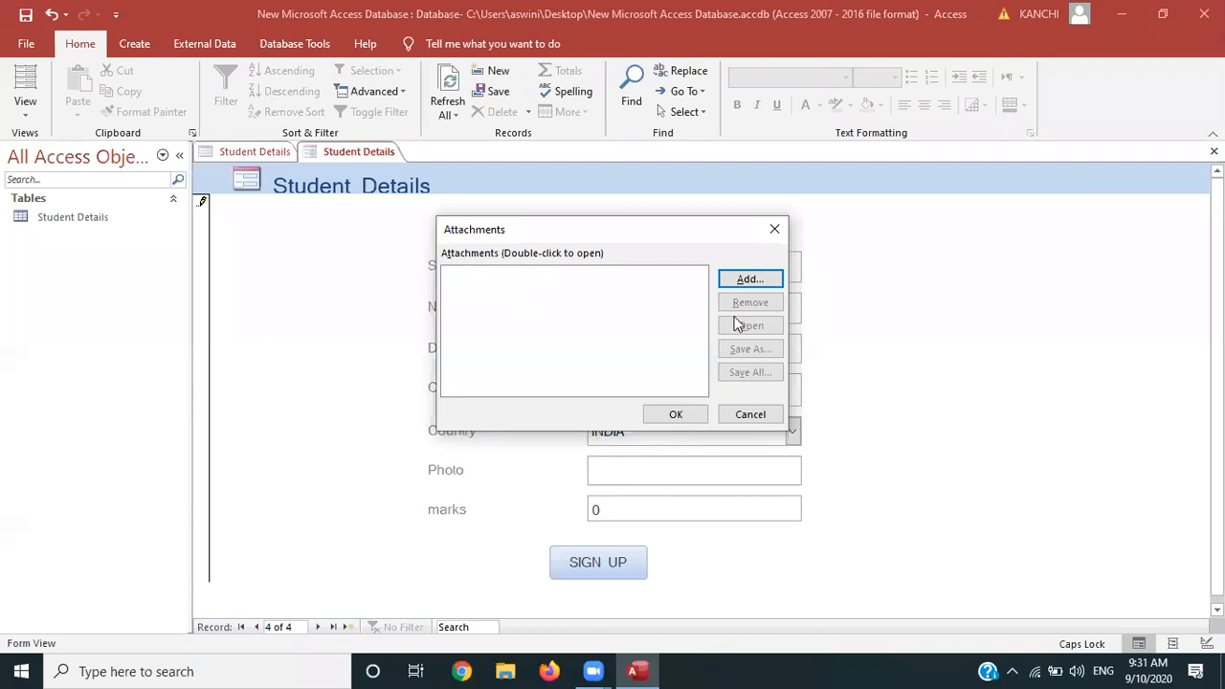
{"action": "left_click", "coordinate": [744, 277]}
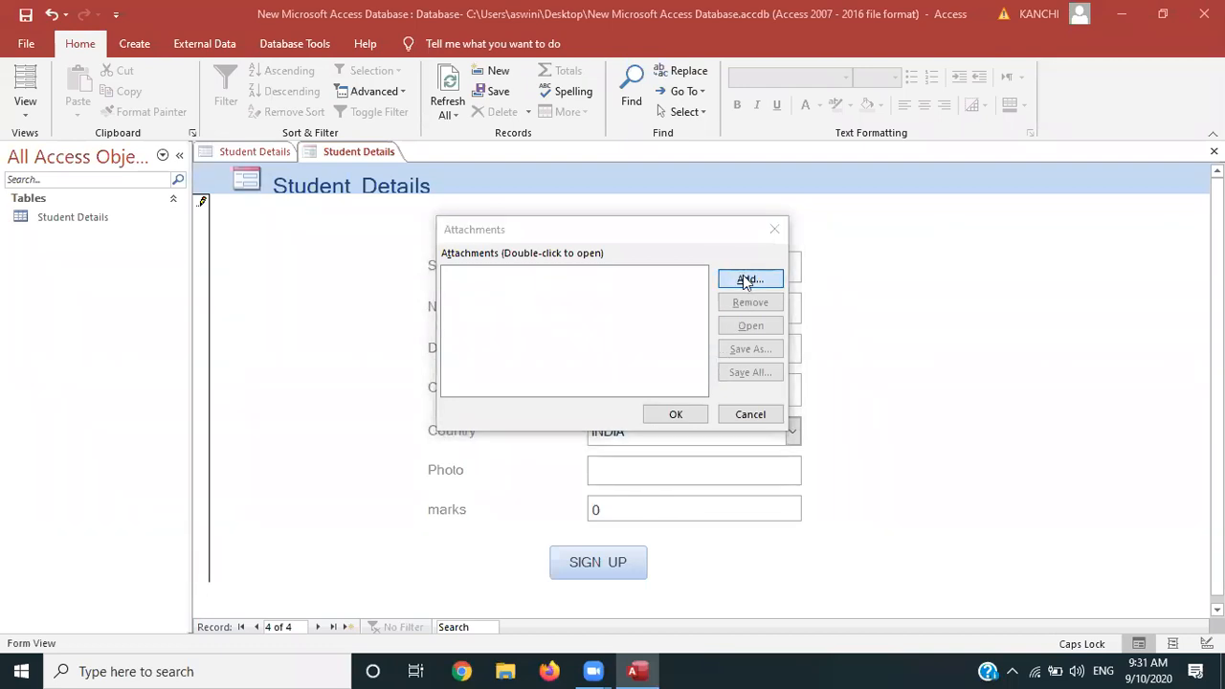
{"action": "double_click", "coordinate": [649, 358]}
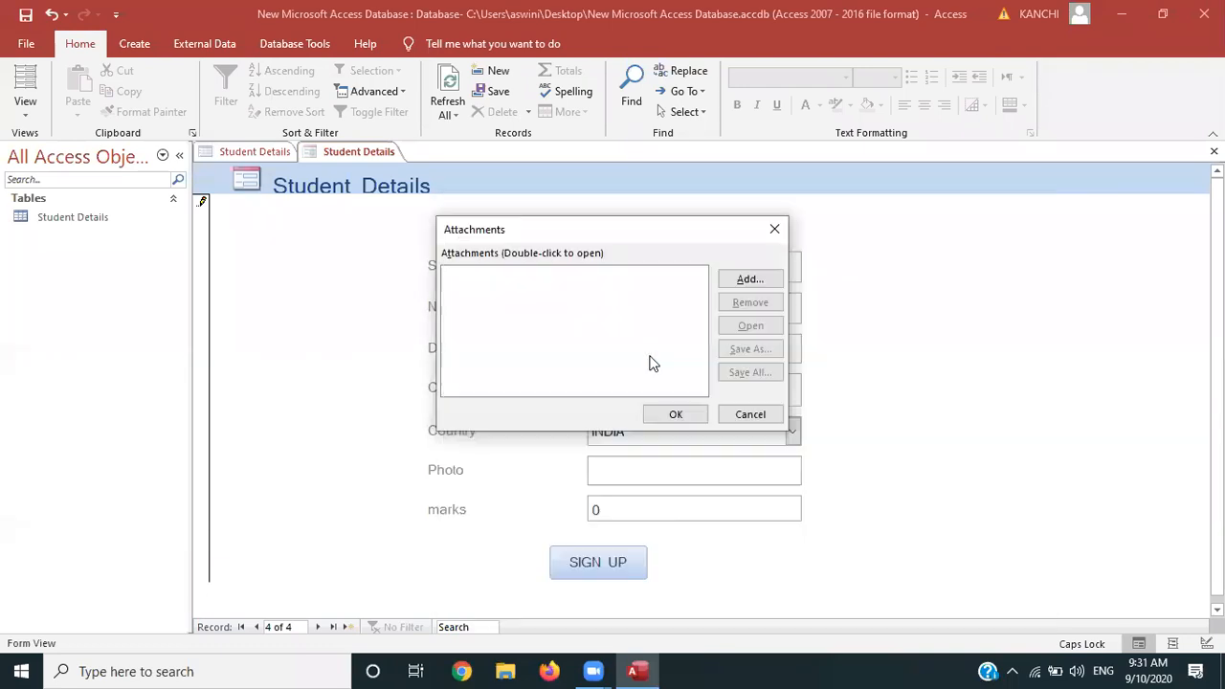
{"action": "left_click", "coordinate": [677, 415]}
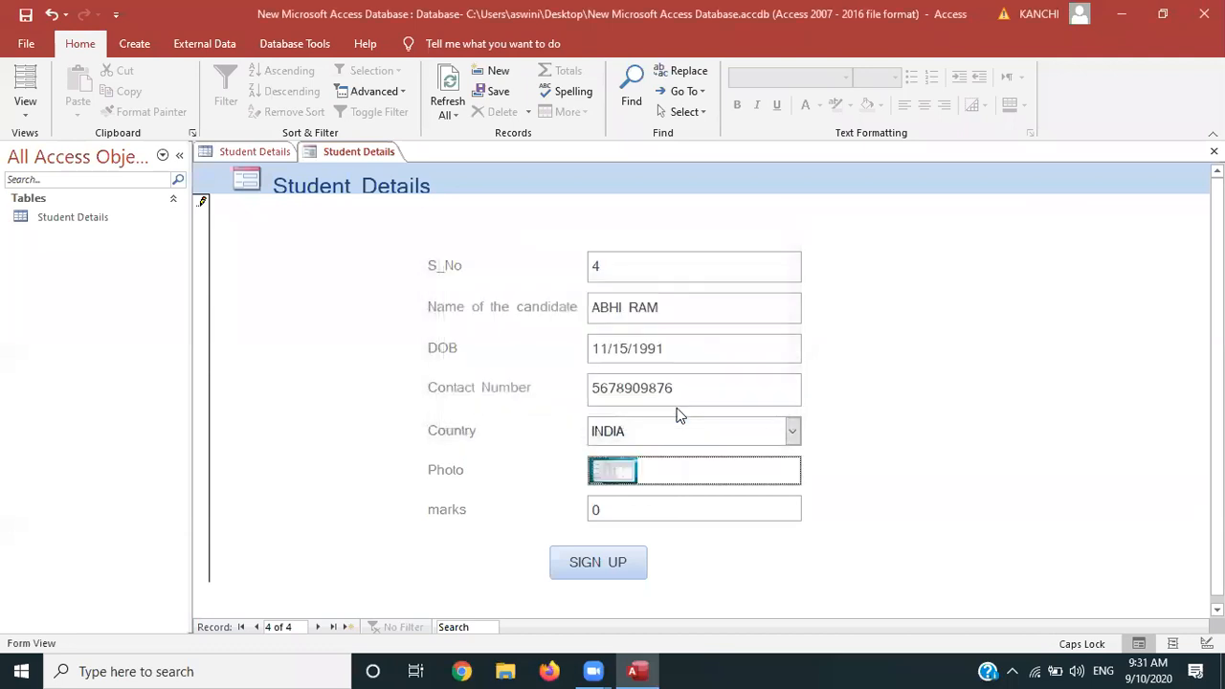
Enter 59 in marks and save the record with SIGN UP
{"action": "left_click", "coordinate": [620, 513]}
{"action": "key", "text": "BackSpace"}
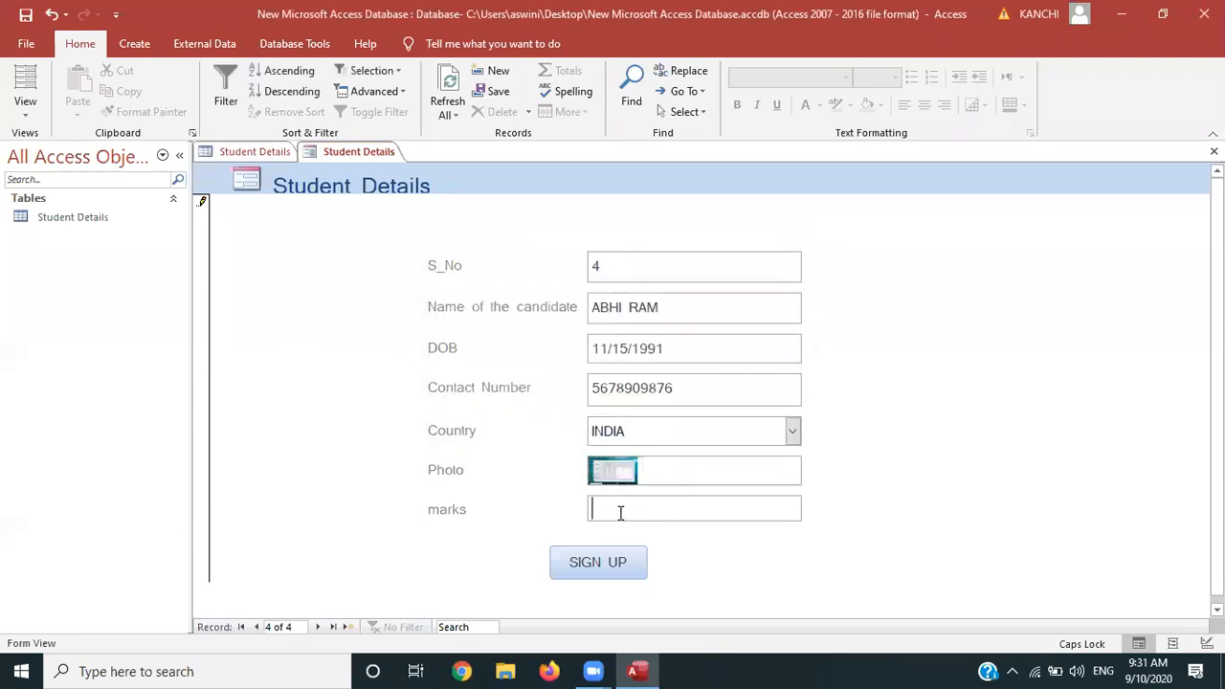
{"action": "type", "text": "59"}
{"action": "left_click", "coordinate": [592, 561]}
{"action": "left_click", "coordinate": [591, 561]}
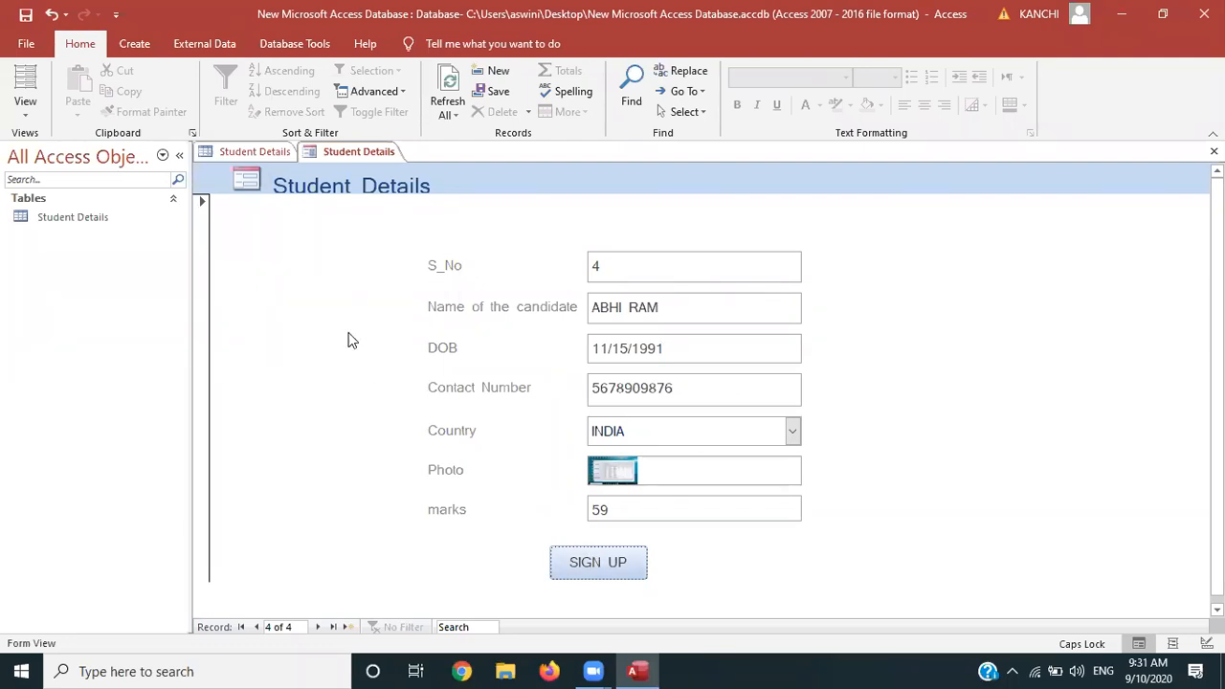
{"action": "left_click", "coordinate": [237, 155]}
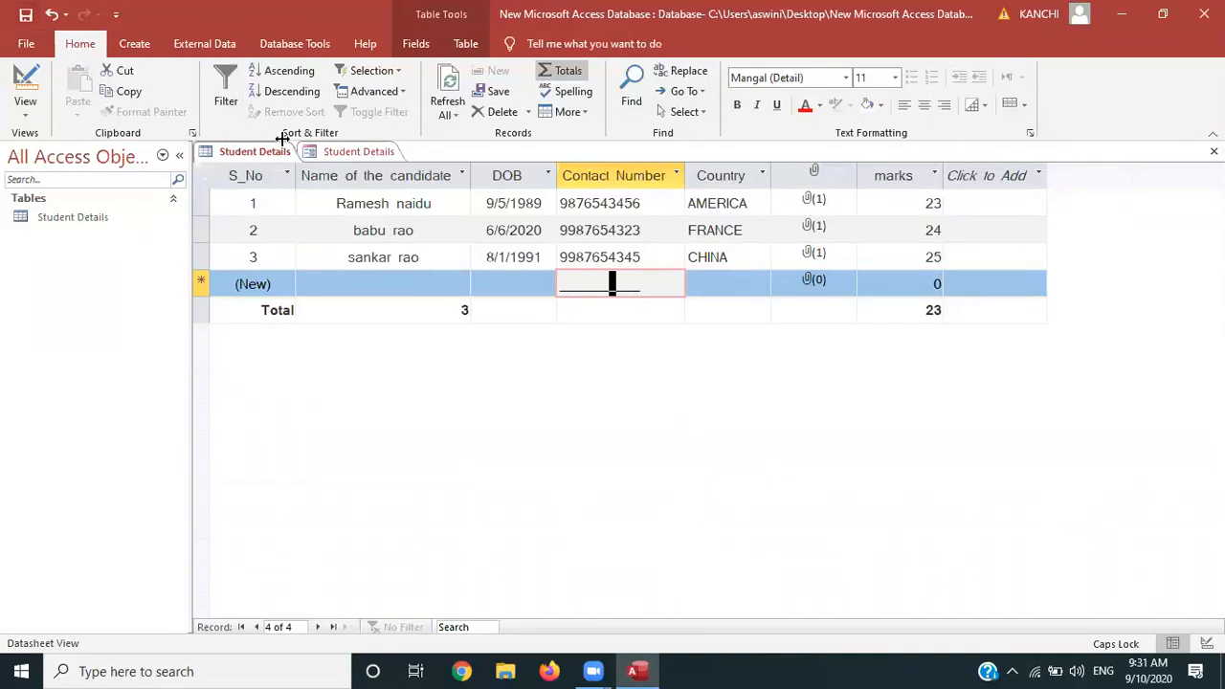
{"action": "key", "text": "F5"}
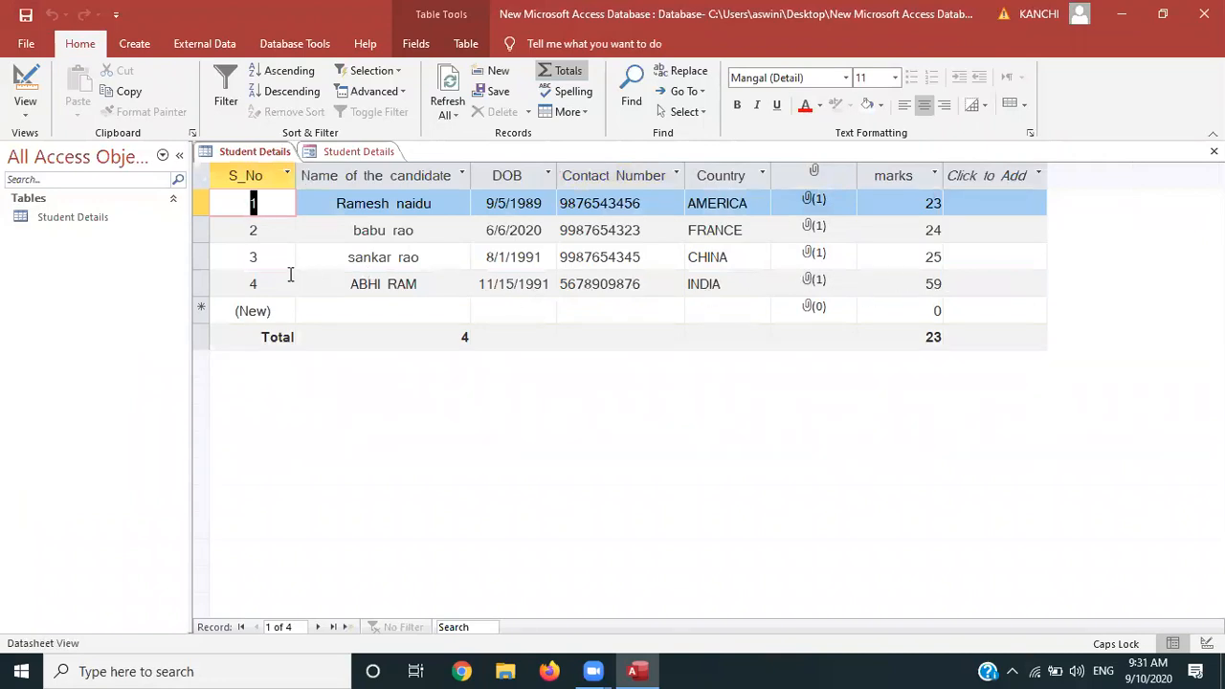
{"action": "left_click", "coordinate": [337, 153]}
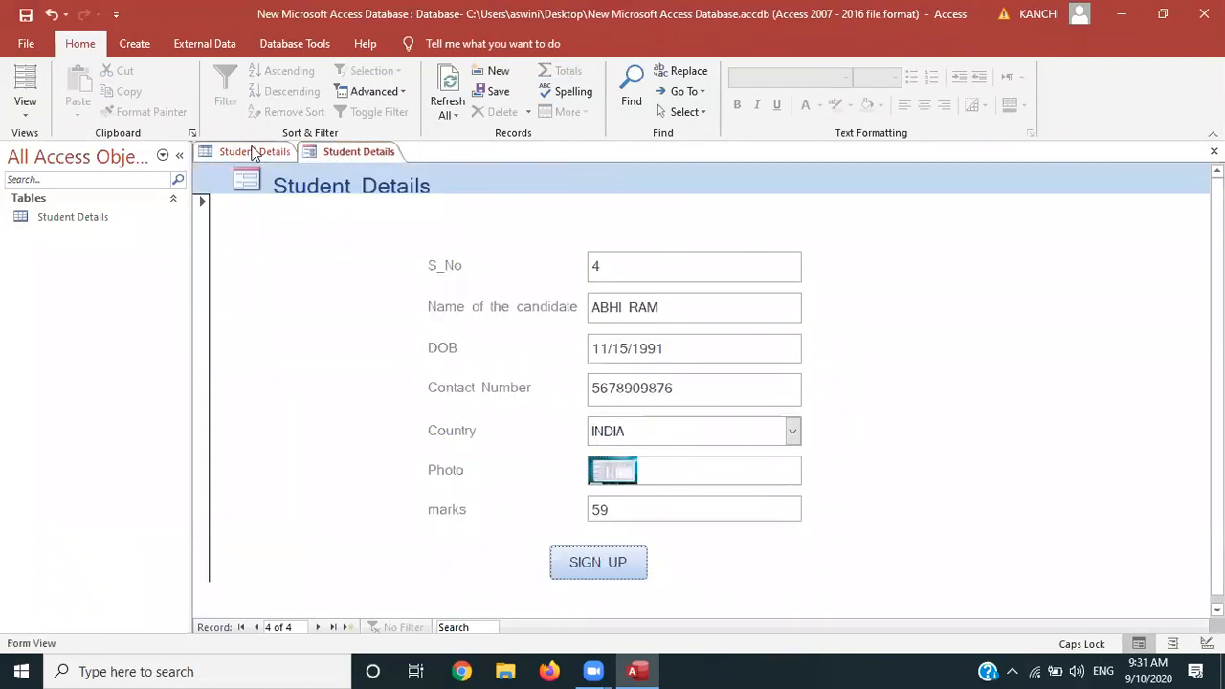
{"action": "left_click", "coordinate": [254, 154]}
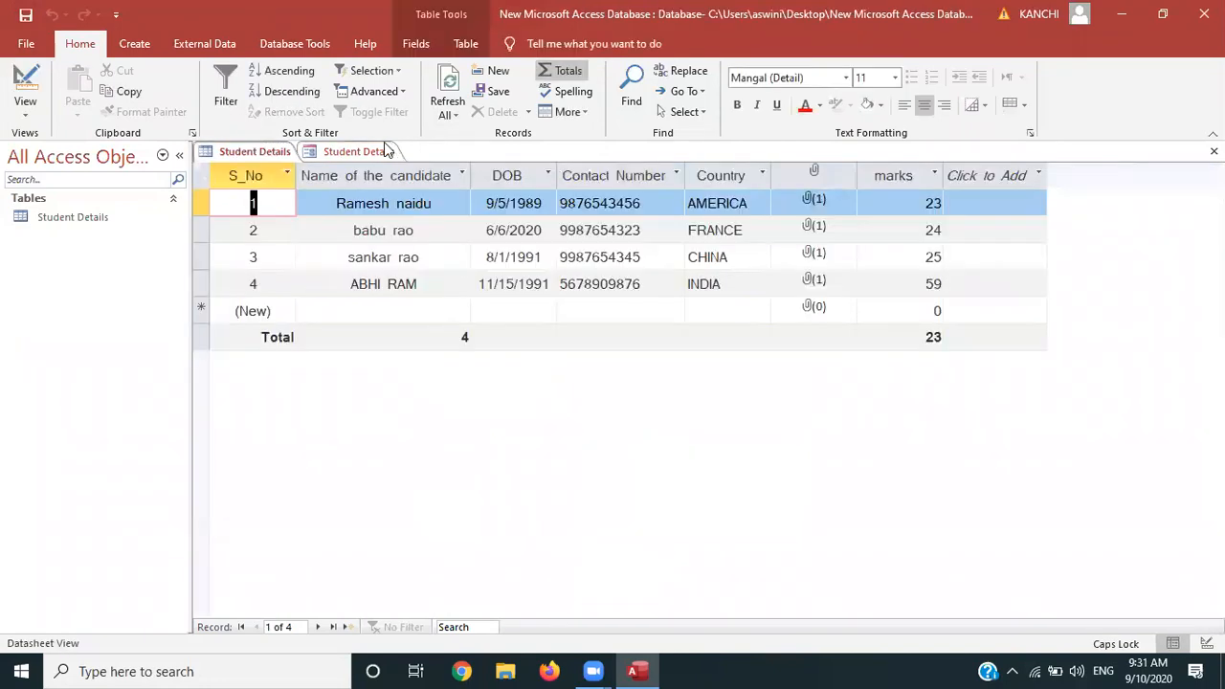
{"action": "left_click", "coordinate": [378, 151]}
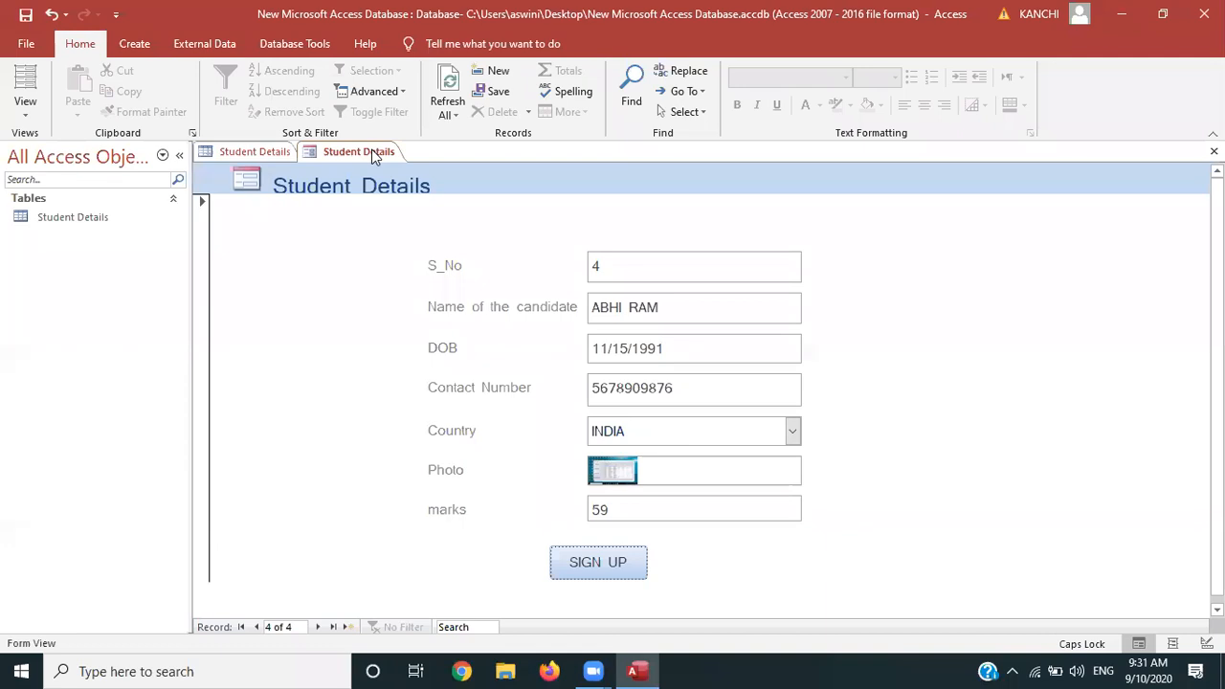
{"action": "left_click", "coordinate": [251, 151]}
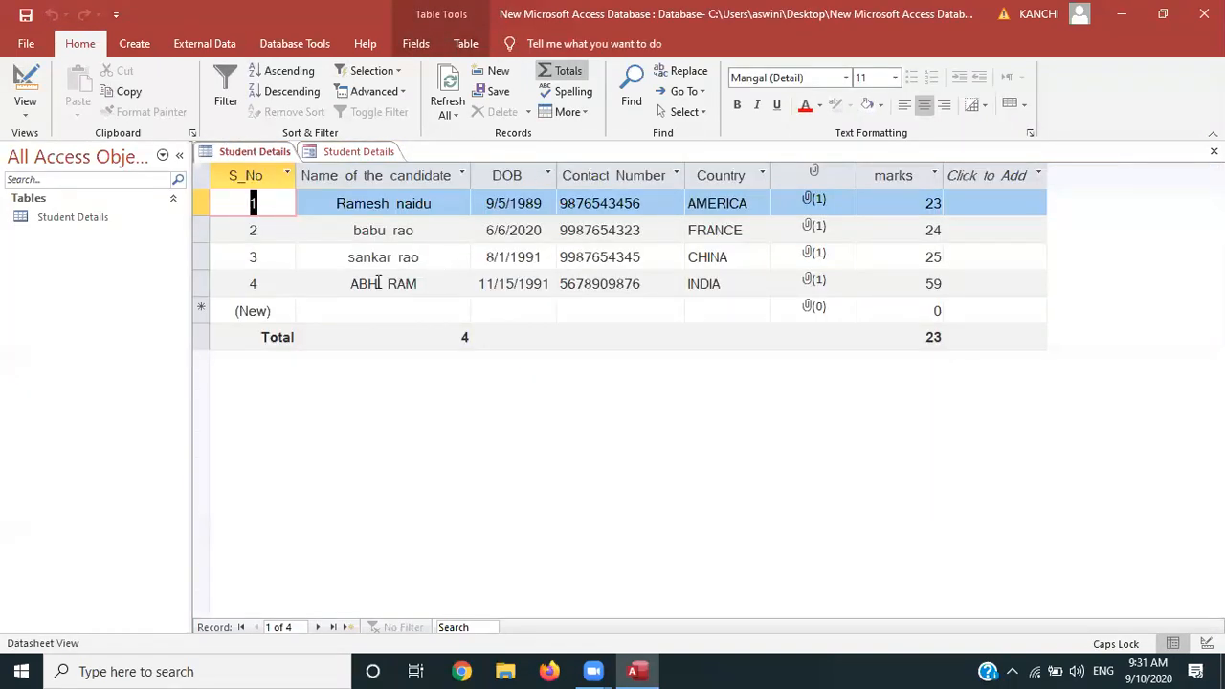
{"action": "left_click", "coordinate": [373, 151]}
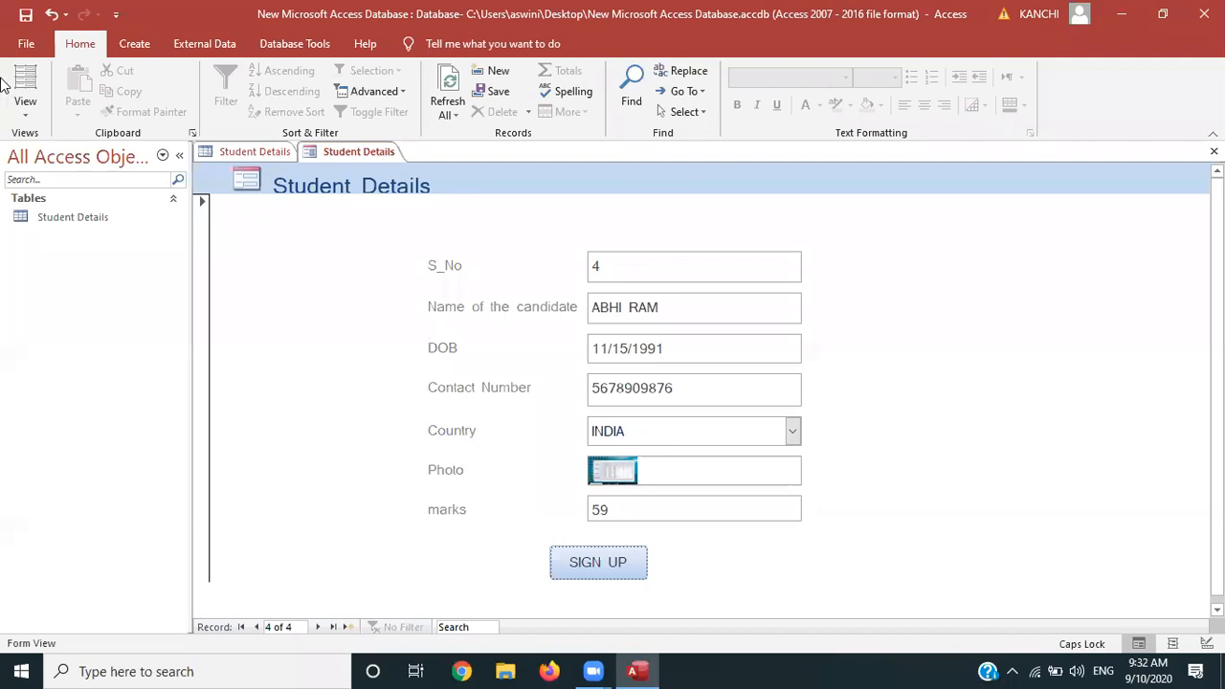
In Design view, add a picture-style Go To Next Record button right of SIGN UP
{"action": "left_click", "coordinate": [25, 107]}
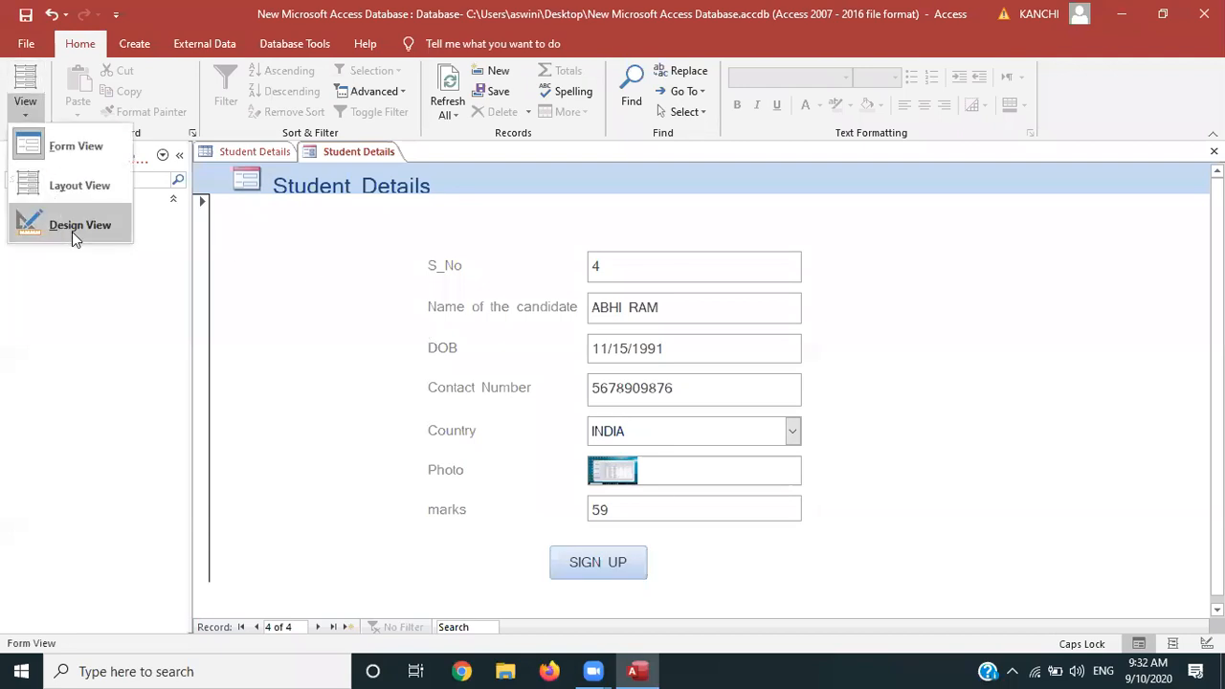
{"action": "left_click", "coordinate": [71, 231]}
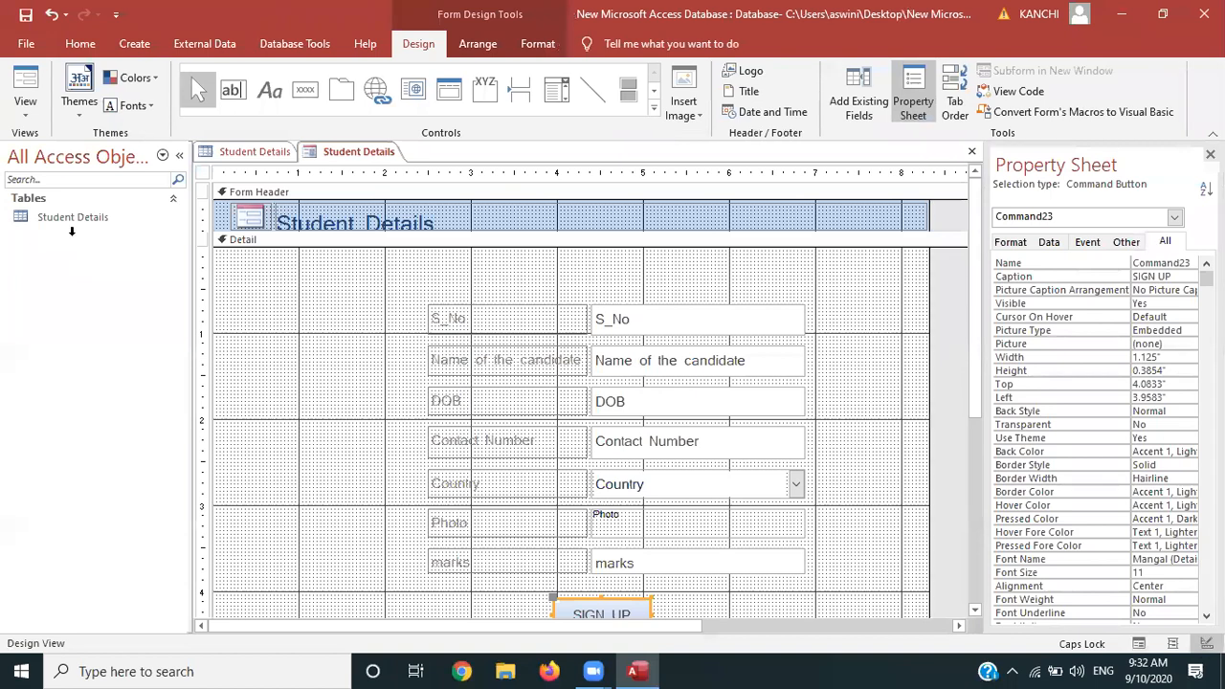
{"action": "left_click", "coordinate": [310, 98]}
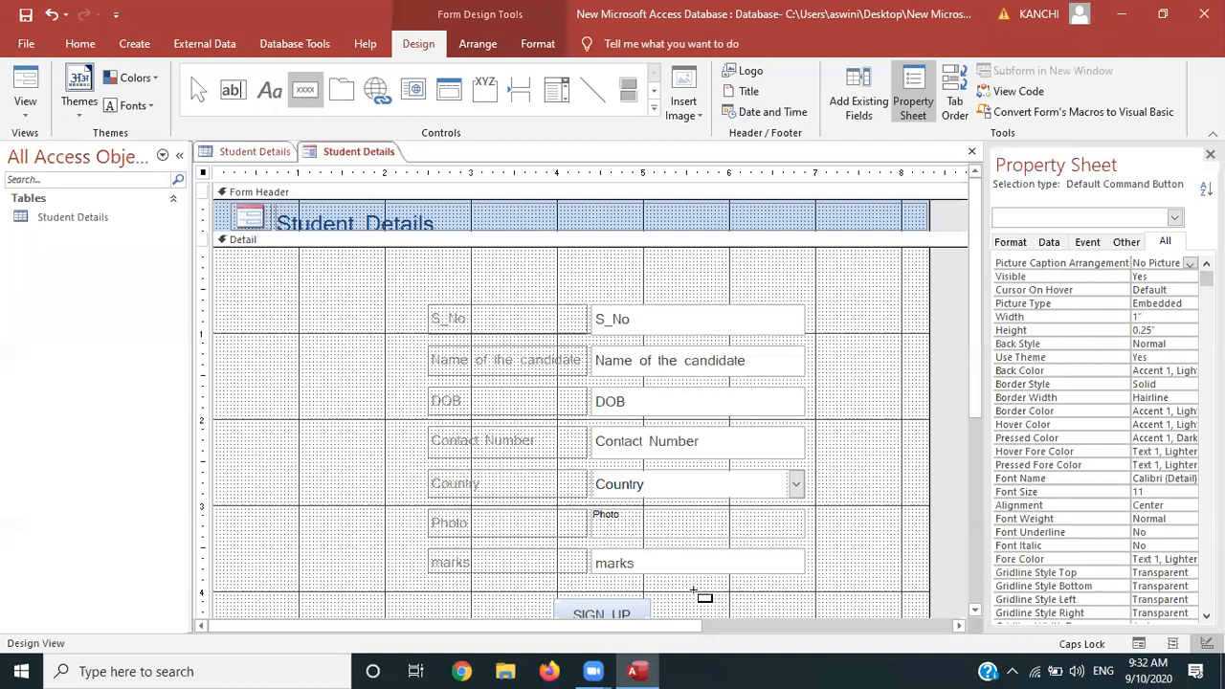
{"action": "left_click_drag", "start_coordinate": [685, 601], "coordinate": [716, 617]}
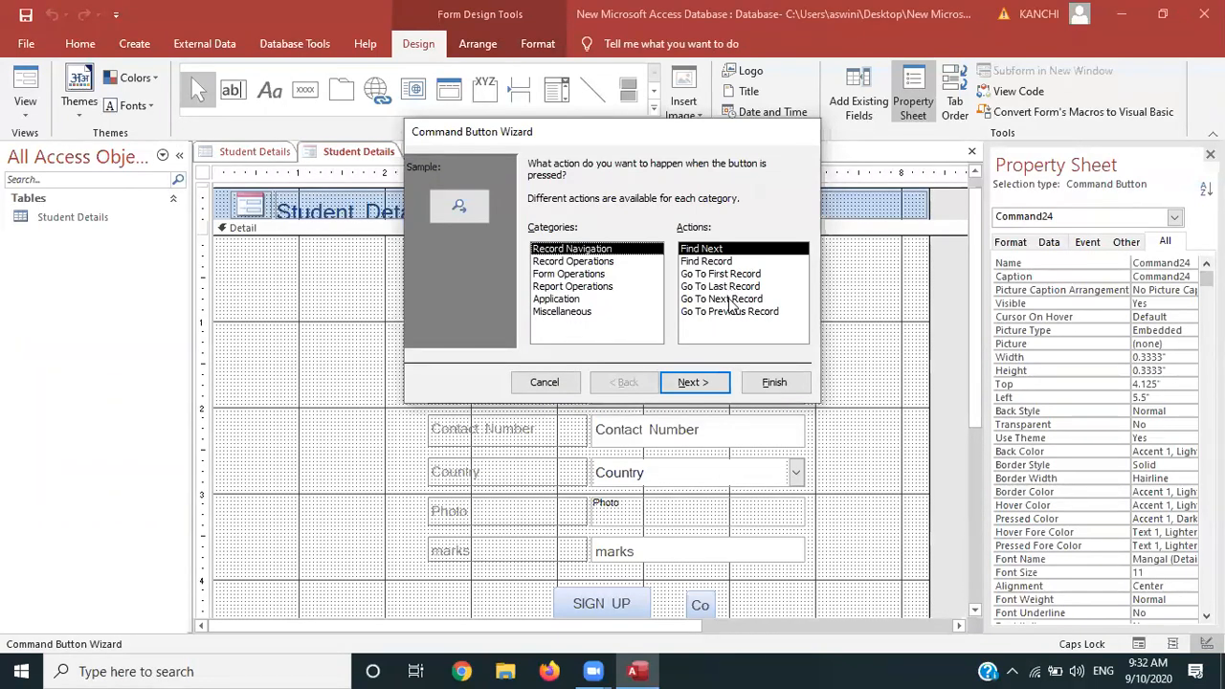
{"action": "left_click", "coordinate": [730, 305]}
{"action": "left_click", "coordinate": [701, 381]}
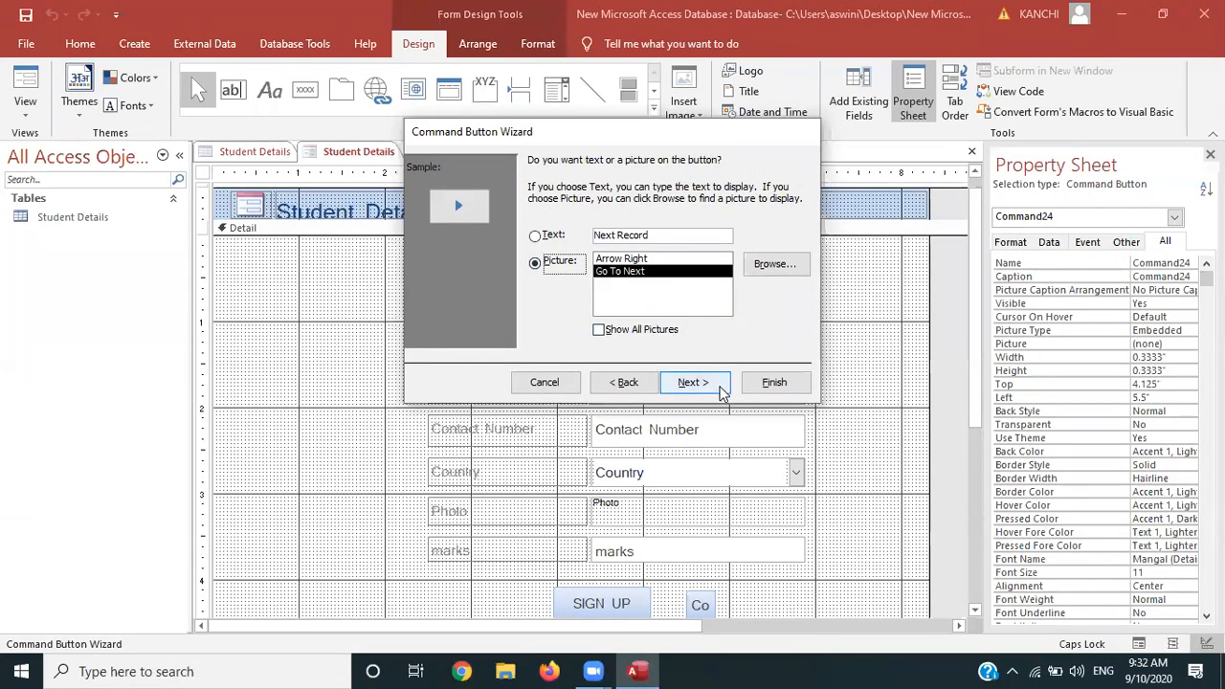
{"action": "left_click", "coordinate": [719, 383]}
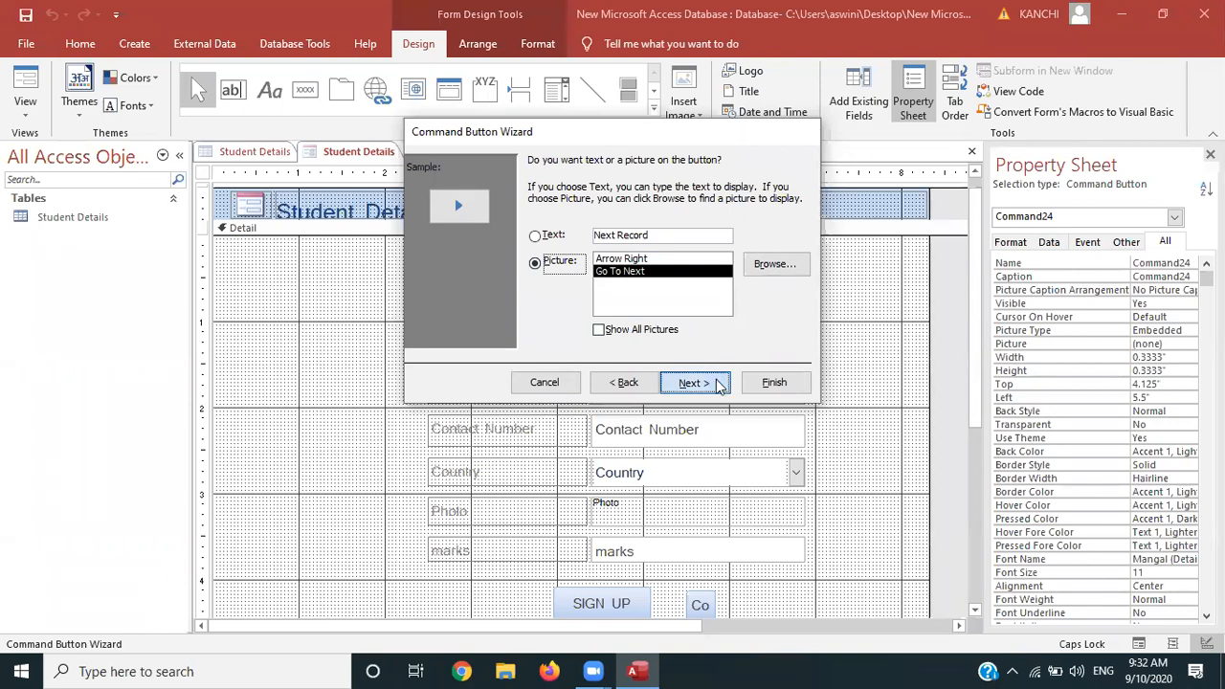
{"action": "left_click", "coordinate": [773, 382]}
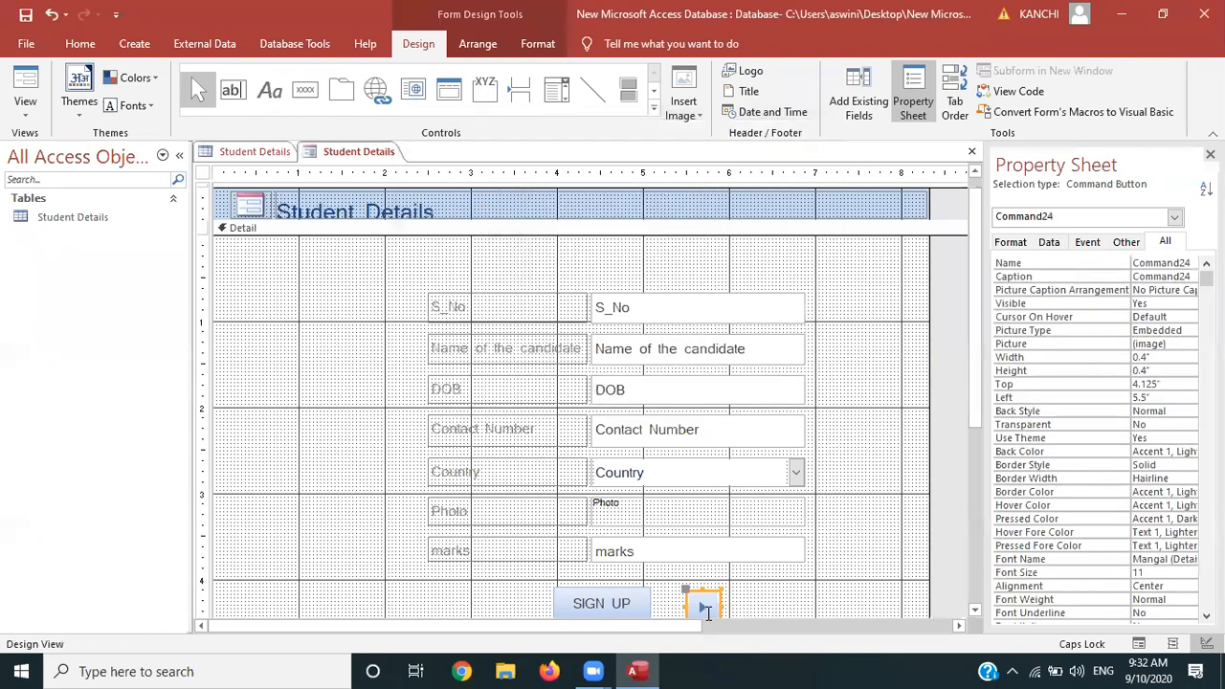
Add a picture-style Go To Previous Record button left of SIGN UP and nudge it into place
{"action": "left_click_drag", "start_coordinate": [974, 406], "coordinate": [972, 418]}
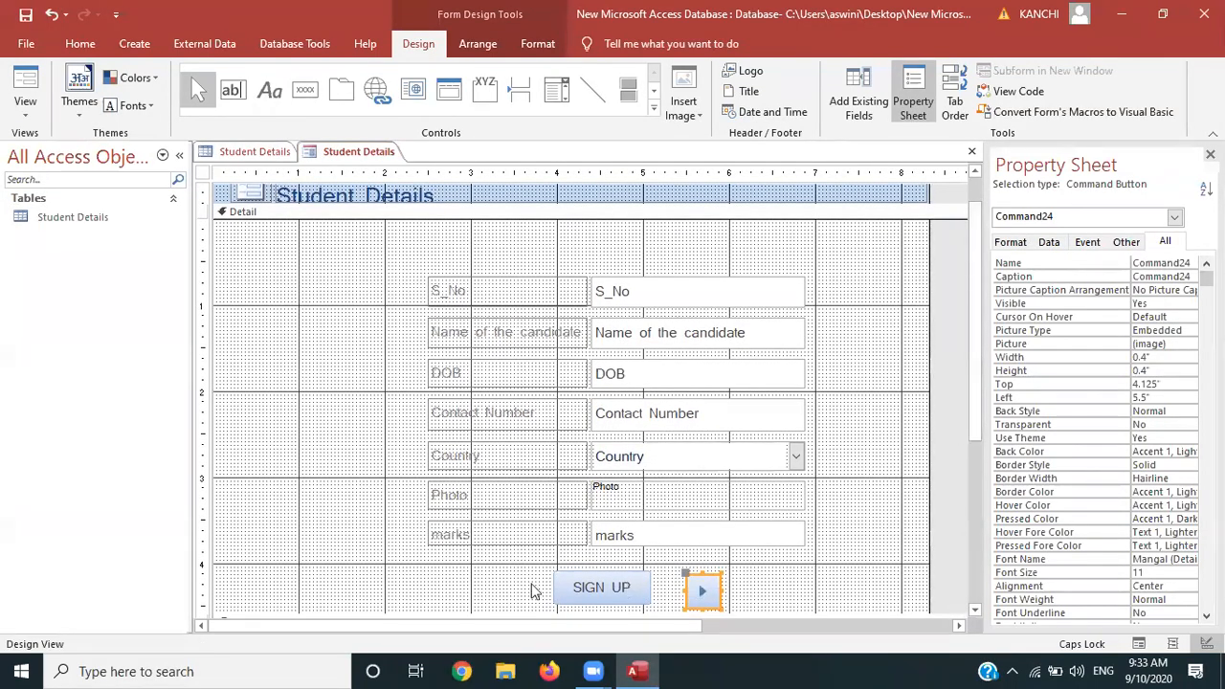
{"action": "left_click", "coordinate": [305, 89]}
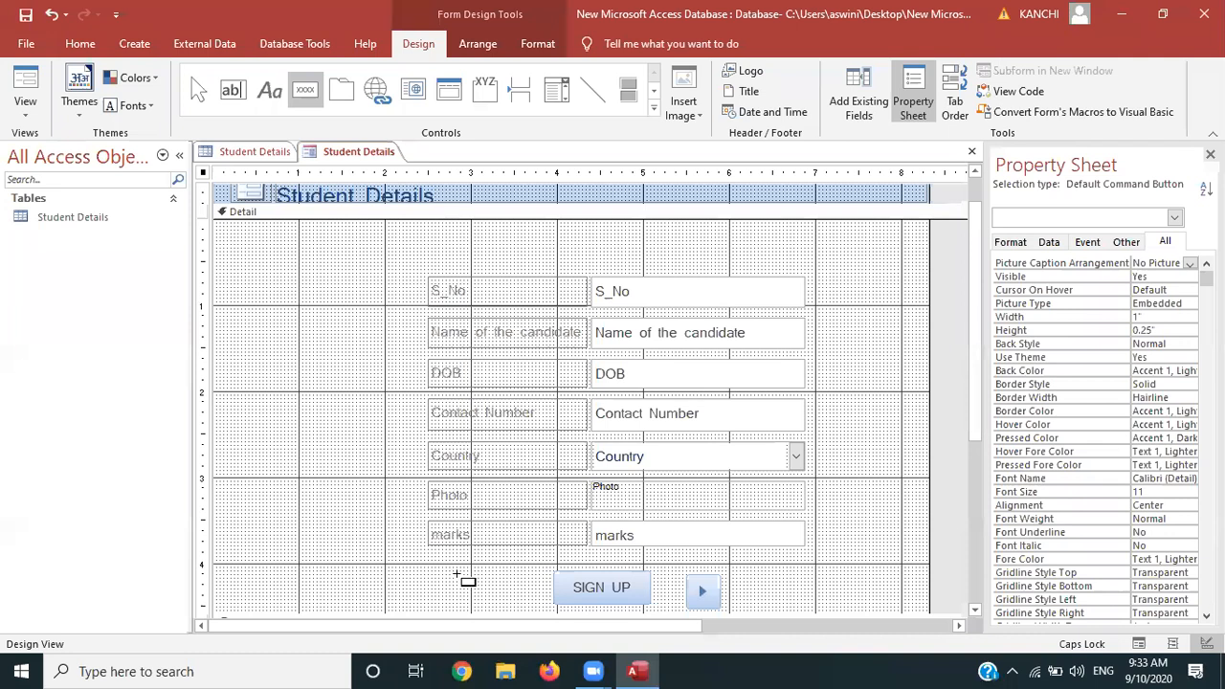
{"action": "left_click", "coordinate": [457, 574]}
{"action": "left_click_drag", "start_coordinate": [458, 575], "coordinate": [492, 604]}
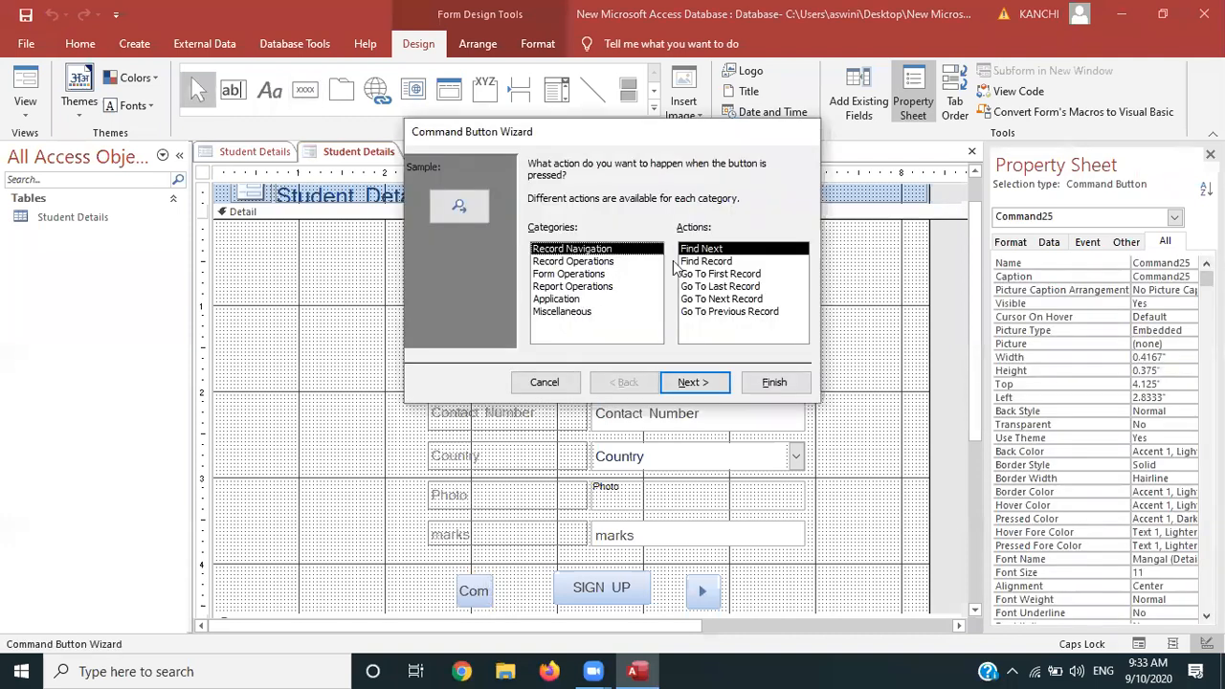
{"action": "left_click", "coordinate": [721, 313]}
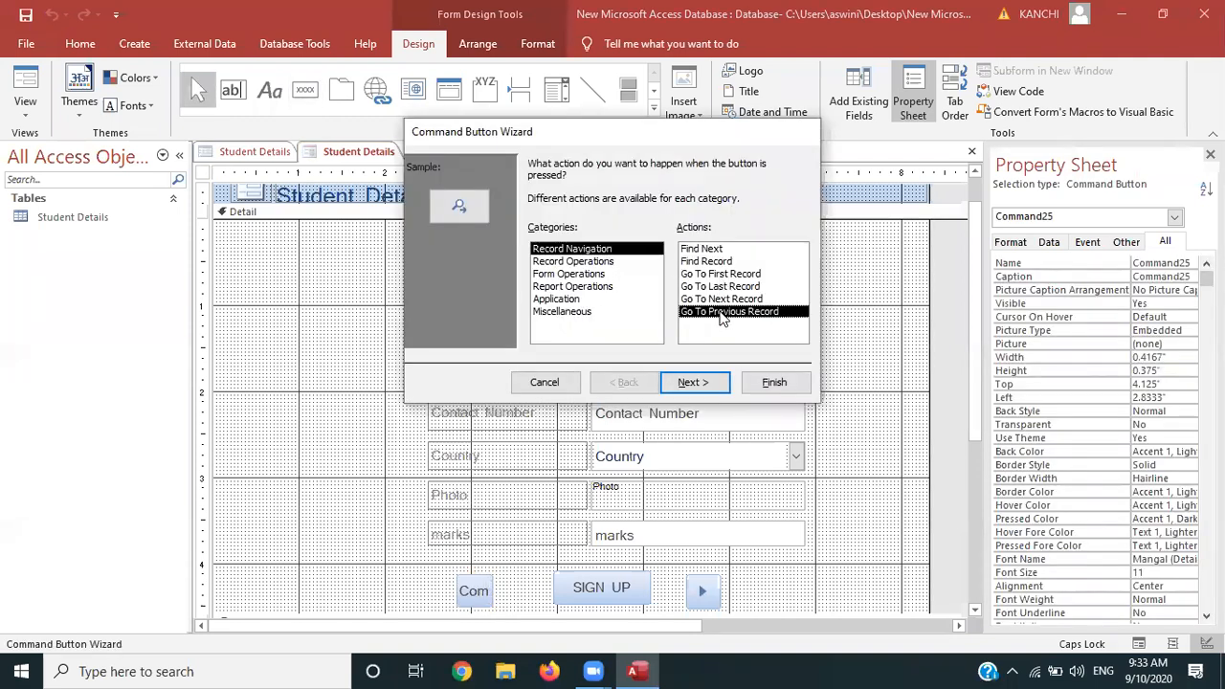
{"action": "left_click", "coordinate": [708, 383]}
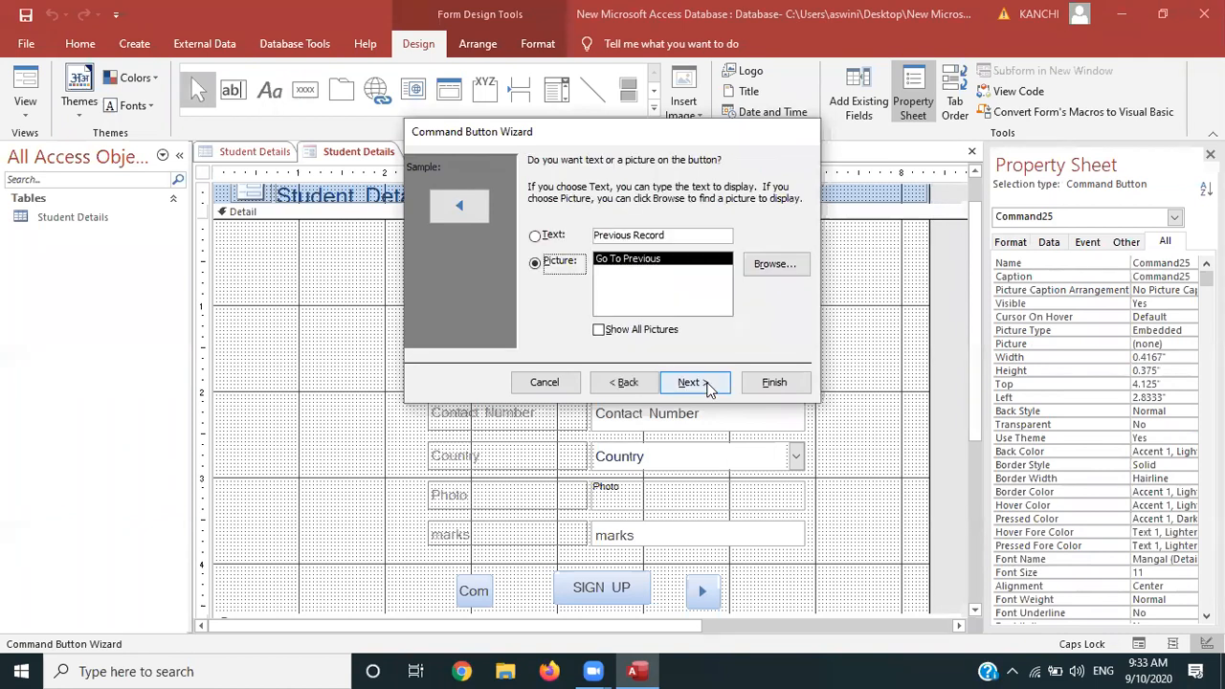
{"action": "left_click", "coordinate": [708, 383]}
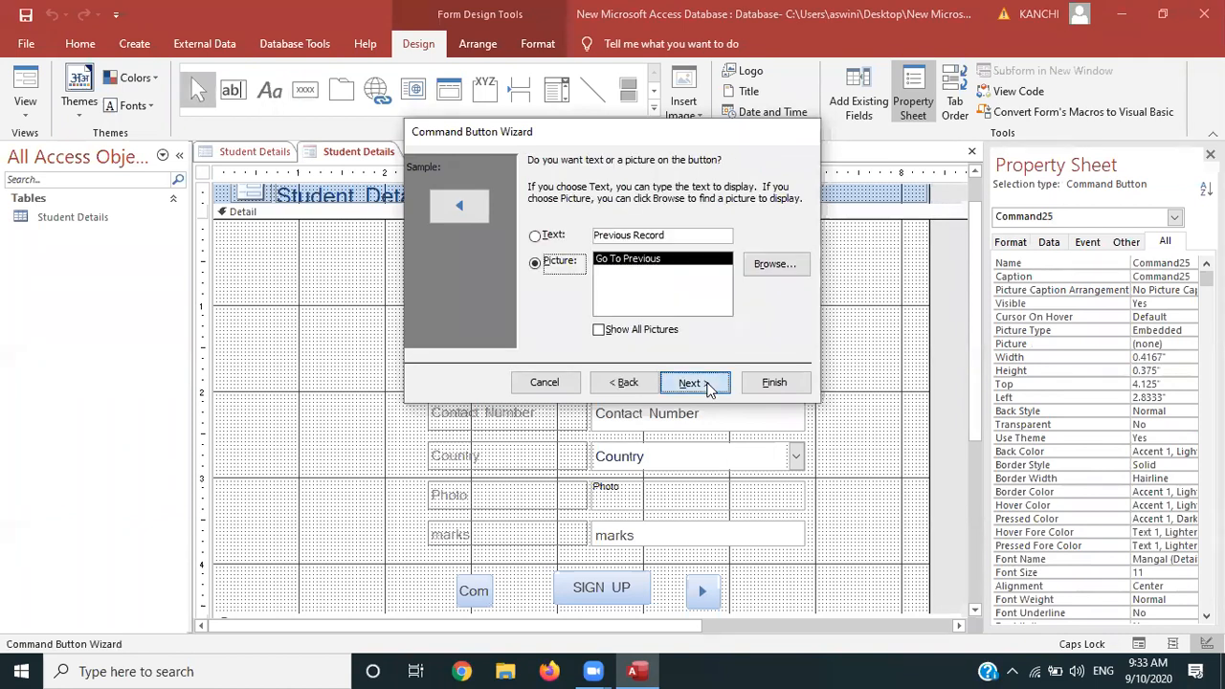
{"action": "left_click", "coordinate": [777, 385]}
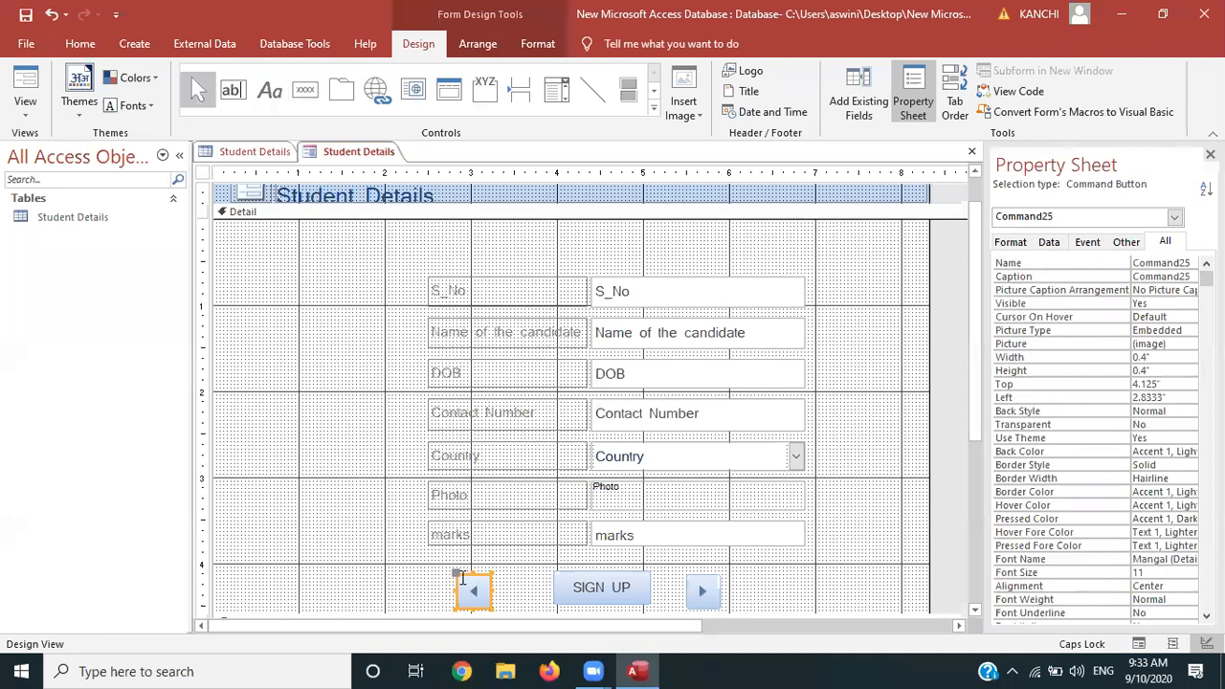
{"action": "left_click_drag", "start_coordinate": [467, 583], "coordinate": [488, 584]}
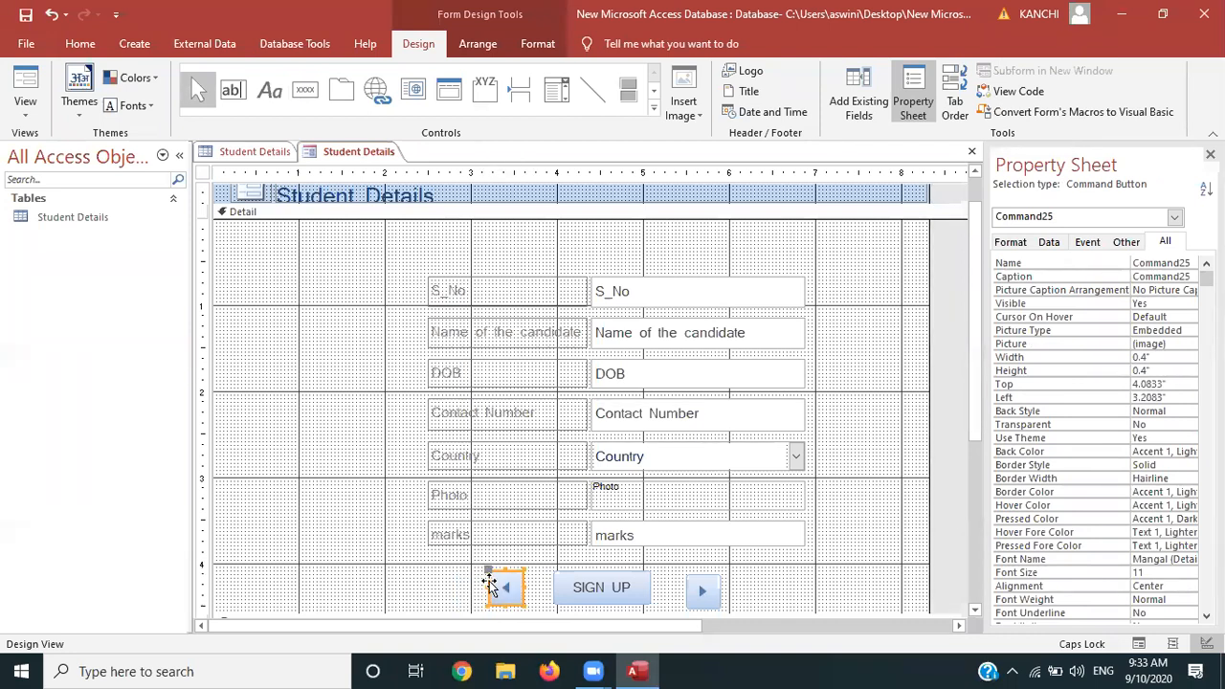
{"action": "left_click_drag", "start_coordinate": [488, 584], "coordinate": [477, 585]}
Switch to Form view and step forward through records 2, 3 and 4 with the next button
{"action": "left_click", "coordinate": [431, 592]}
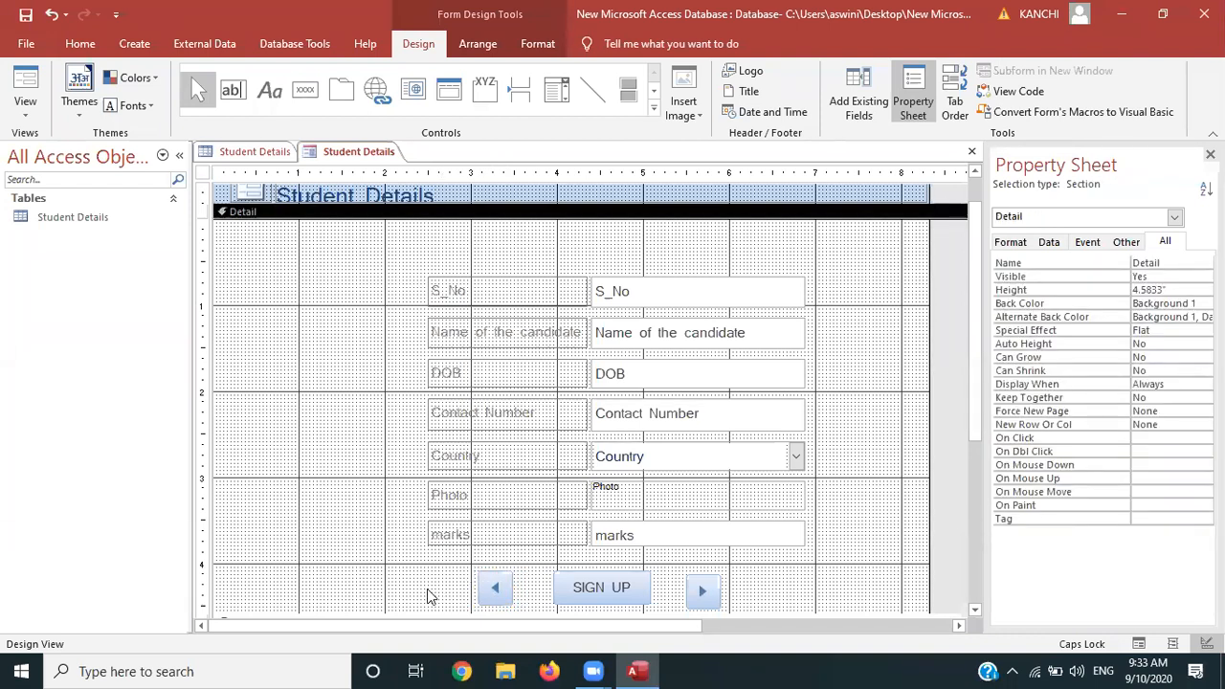
{"action": "left_click", "coordinate": [27, 109]}
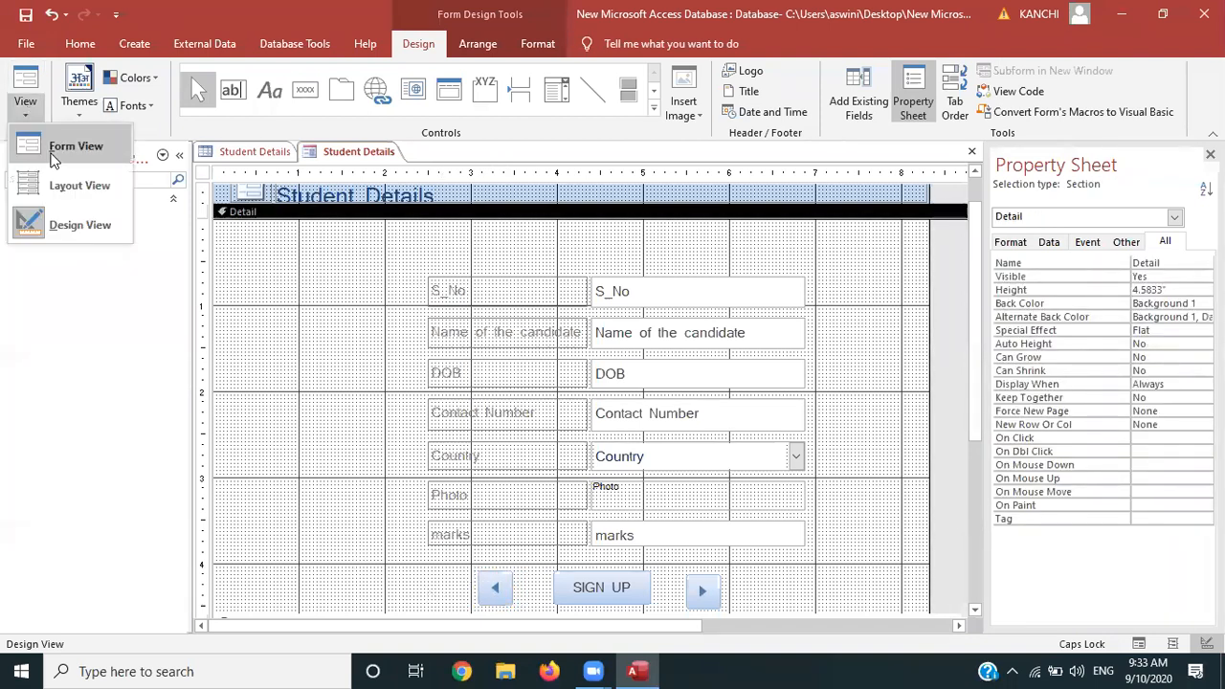
{"action": "left_click", "coordinate": [57, 143]}
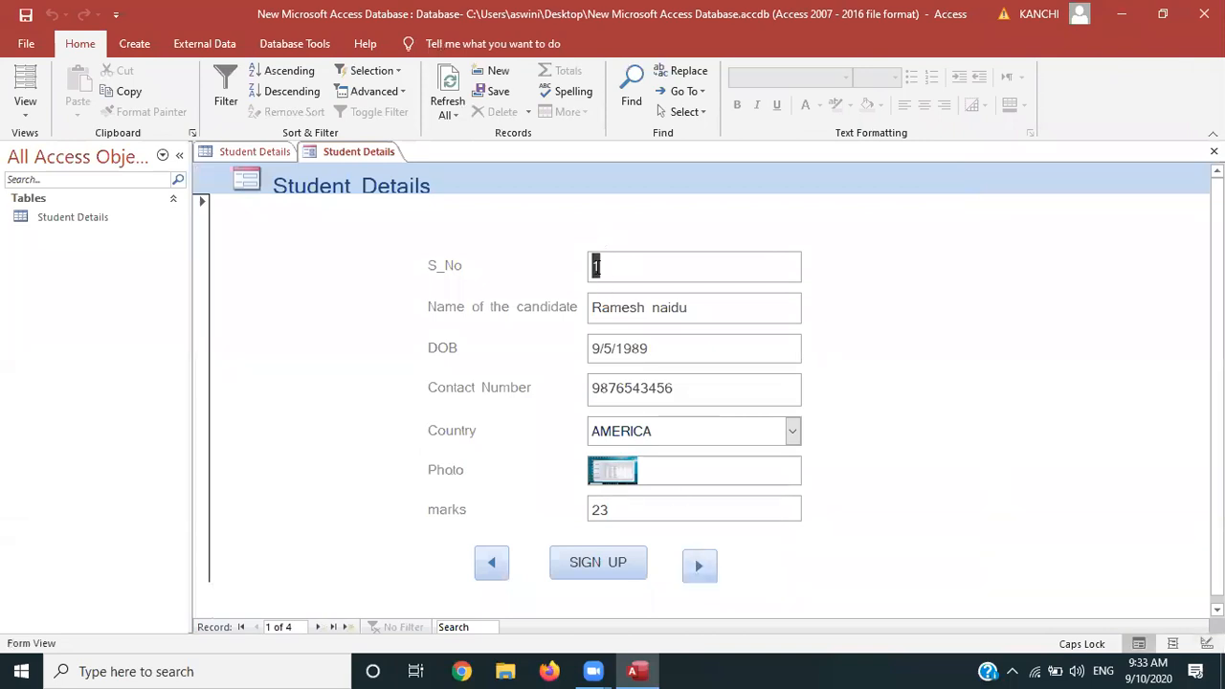
{"action": "left_click", "coordinate": [676, 312]}
{"action": "left_click", "coordinate": [700, 568]}
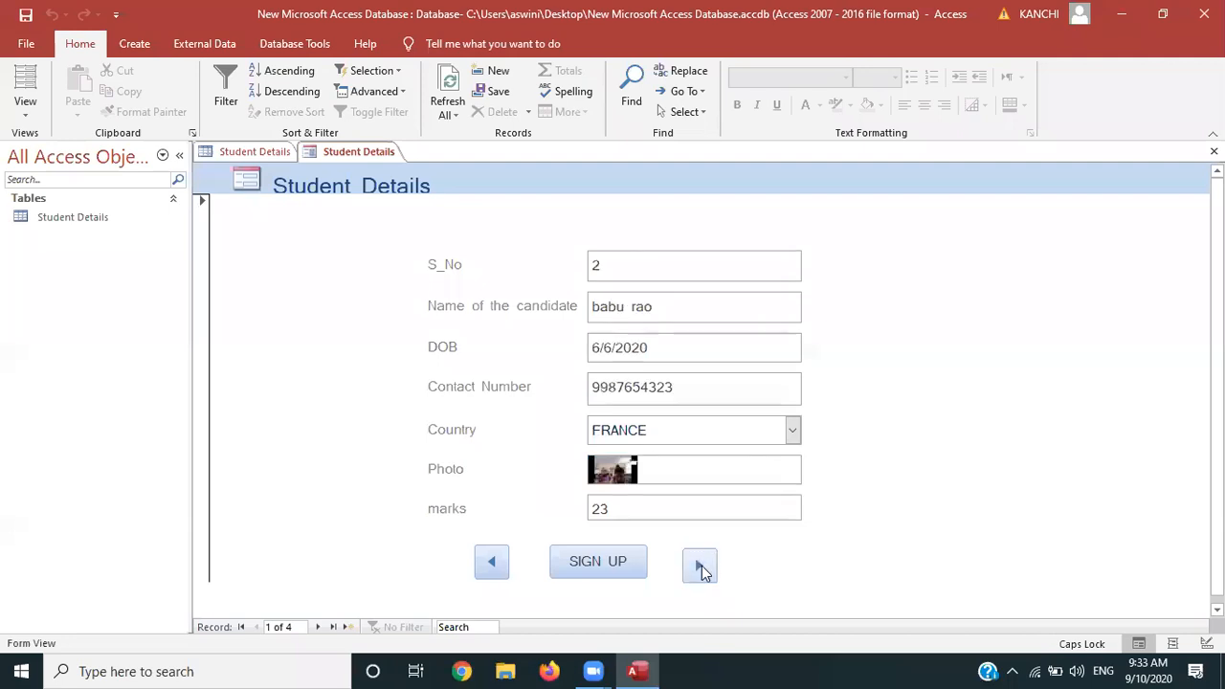
{"action": "left_click", "coordinate": [699, 568]}
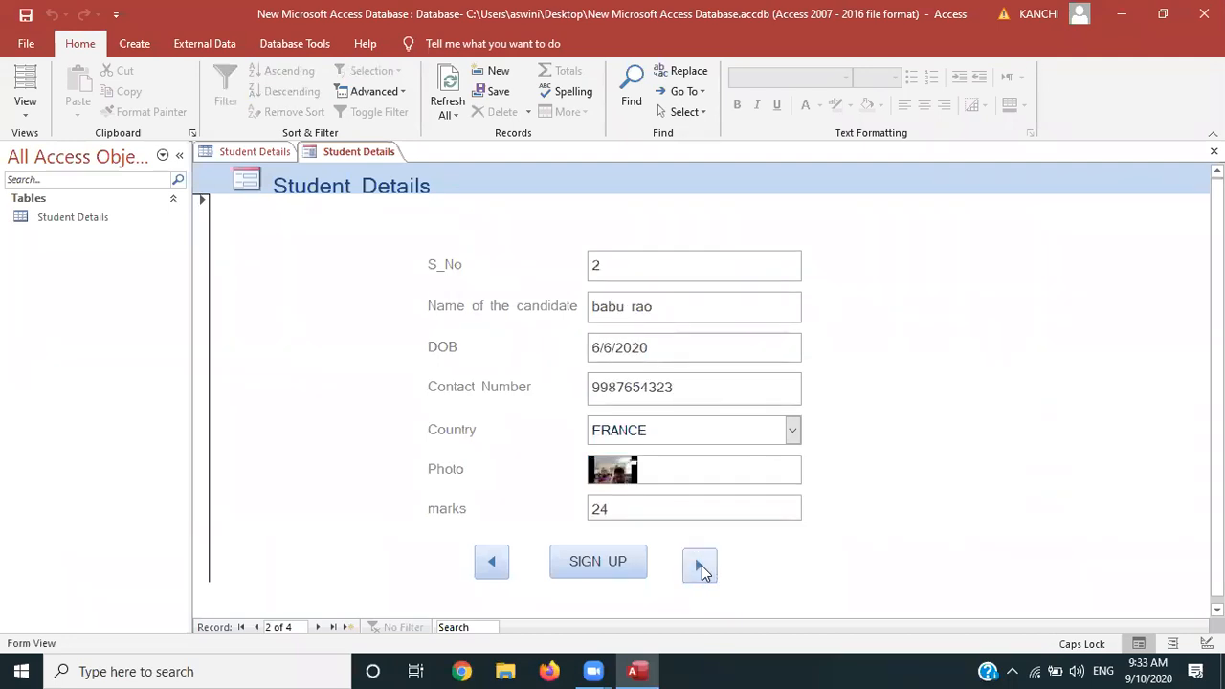
{"action": "left_click", "coordinate": [699, 567]}
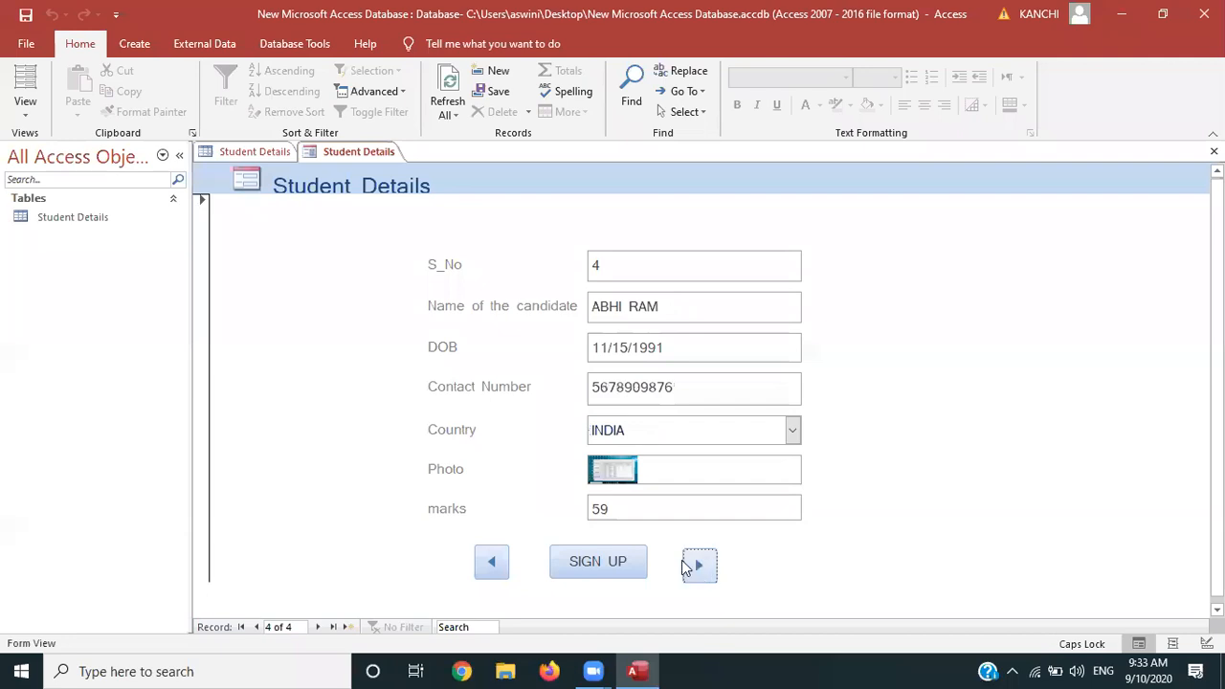
Go past the last record, then step back to record 1 with the previous button
{"action": "left_click", "coordinate": [696, 566]}
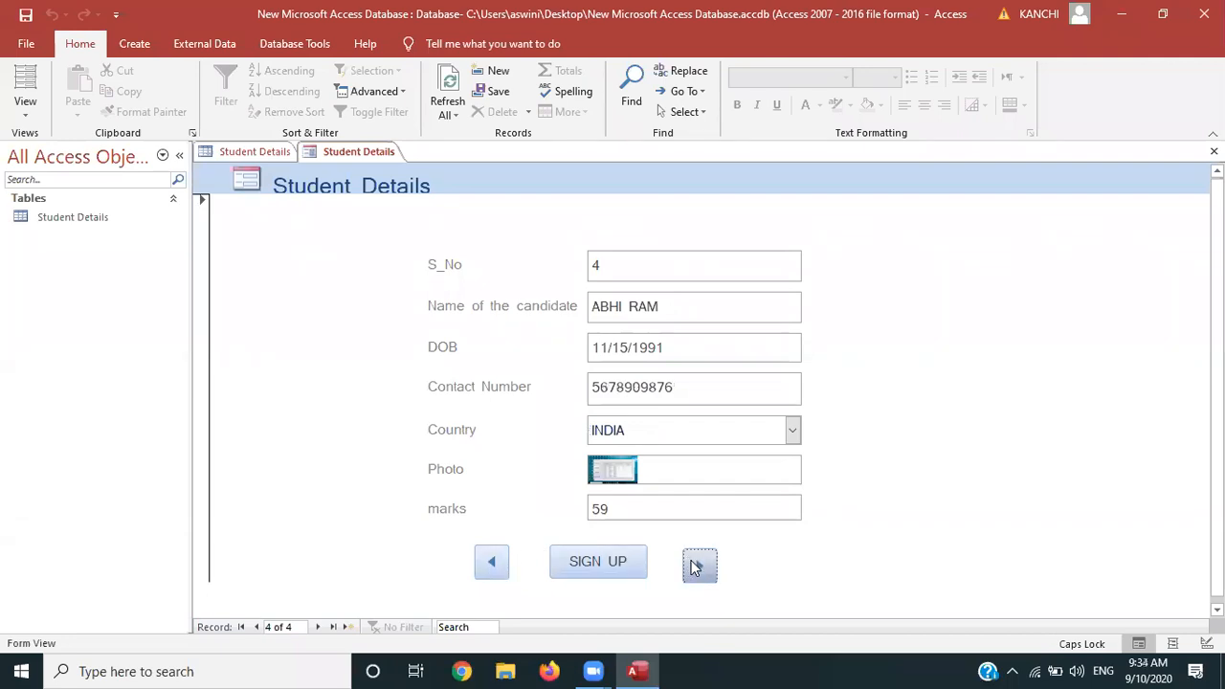
{"action": "left_click", "coordinate": [491, 562]}
{"action": "left_click", "coordinate": [491, 563]}
{"action": "left_click", "coordinate": [491, 563]}
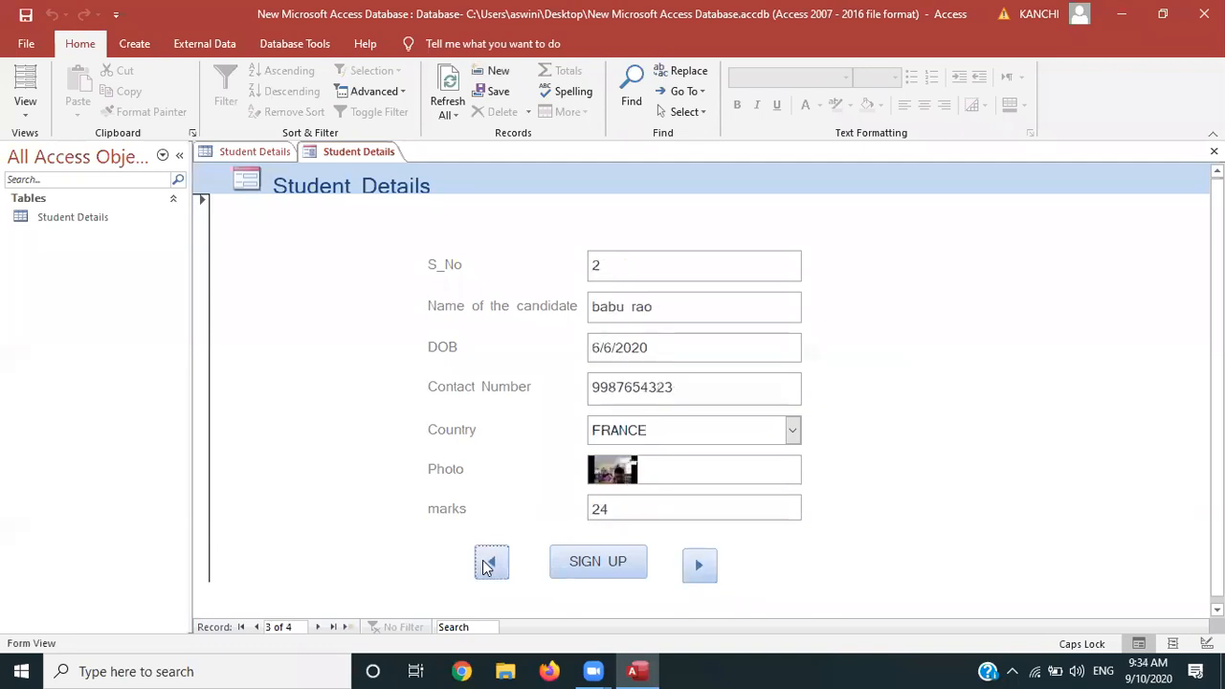
{"action": "left_click", "coordinate": [491, 562]}
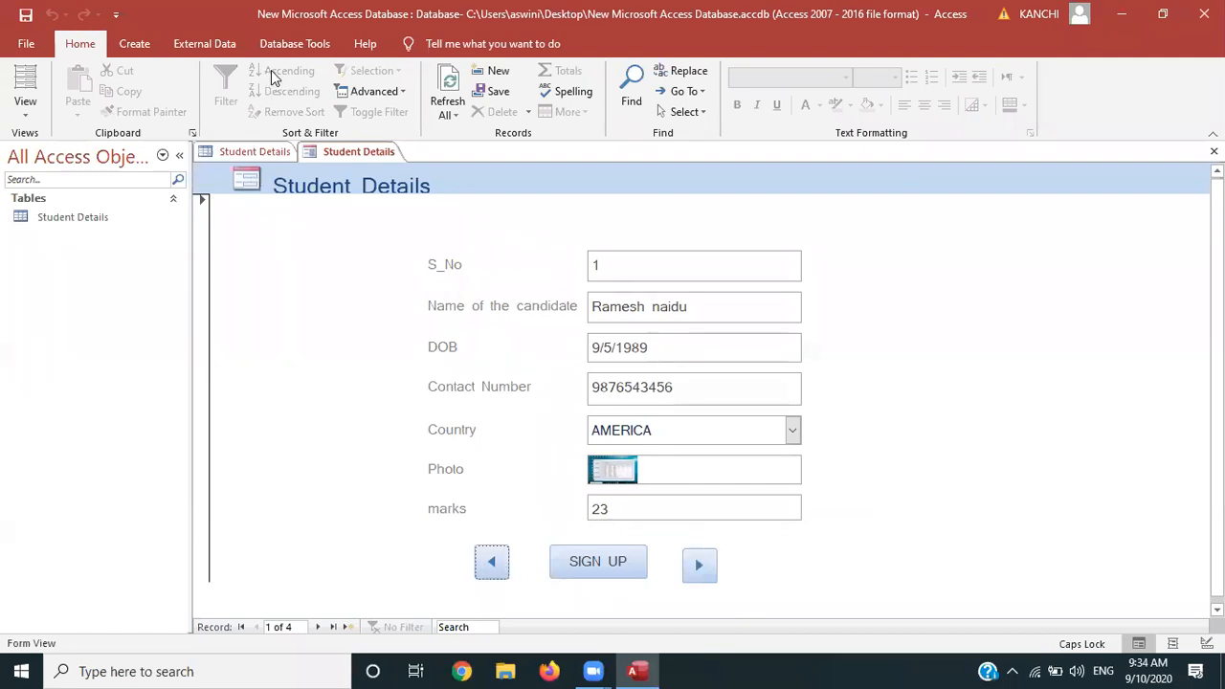
{"action": "left_click", "coordinate": [28, 107]}
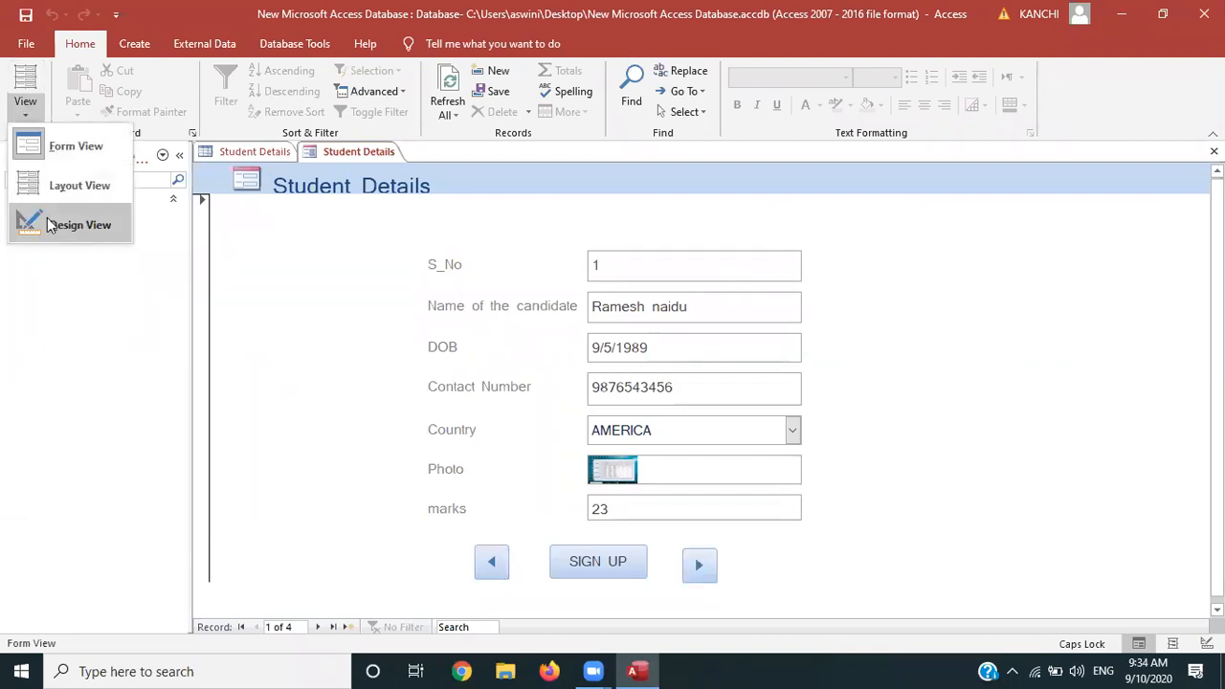
In Design view, add a Go To Last Record picture button right of the next-record button
{"action": "left_click", "coordinate": [50, 223]}
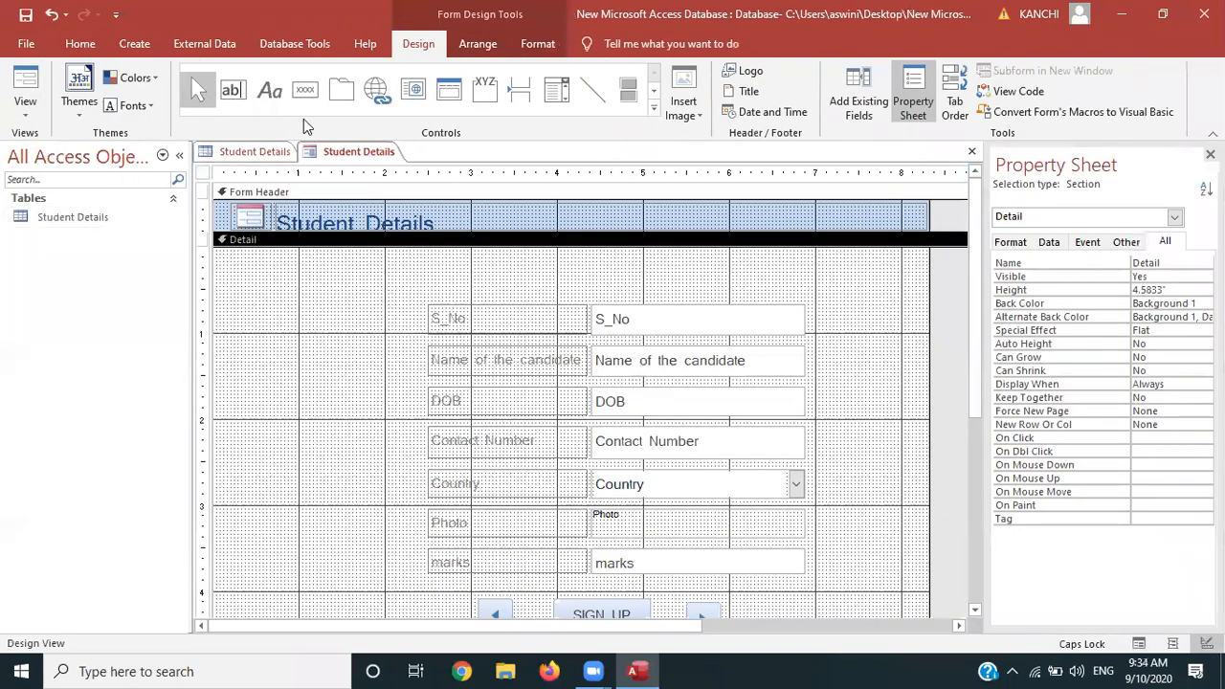
{"action": "left_click", "coordinate": [299, 95]}
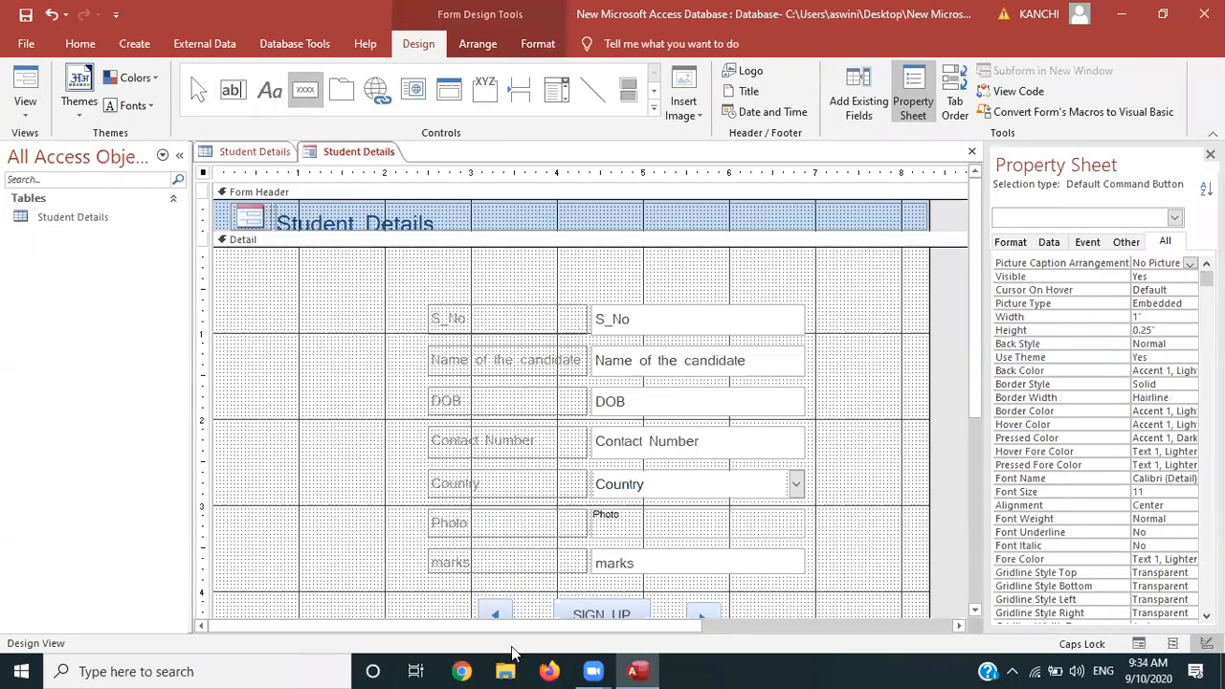
{"action": "left_click_drag", "start_coordinate": [731, 603], "coordinate": [765, 606]}
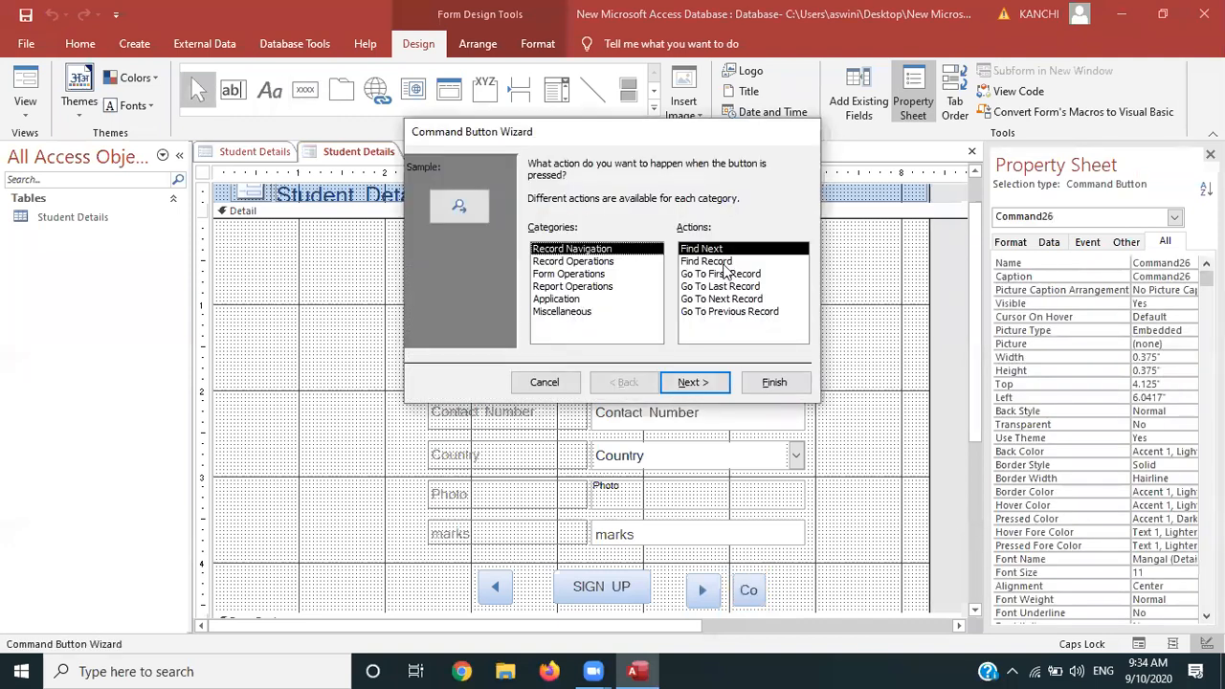
{"action": "left_click", "coordinate": [730, 286]}
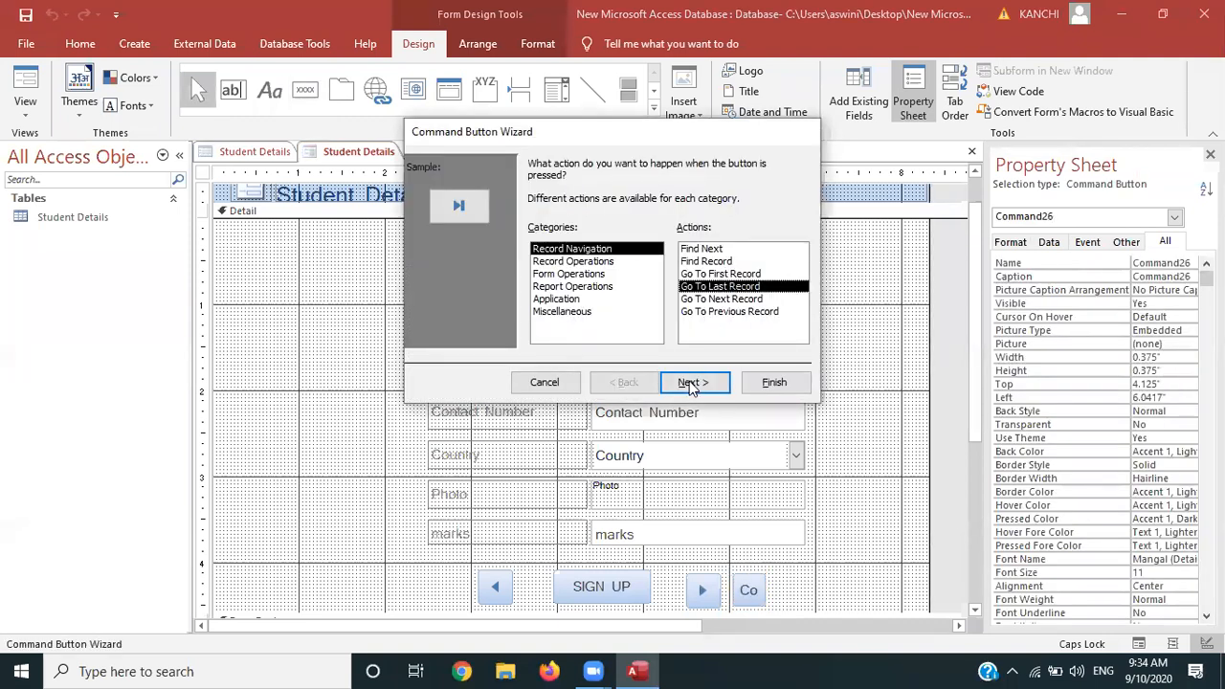
{"action": "left_click", "coordinate": [691, 383]}
{"action": "left_click", "coordinate": [691, 382]}
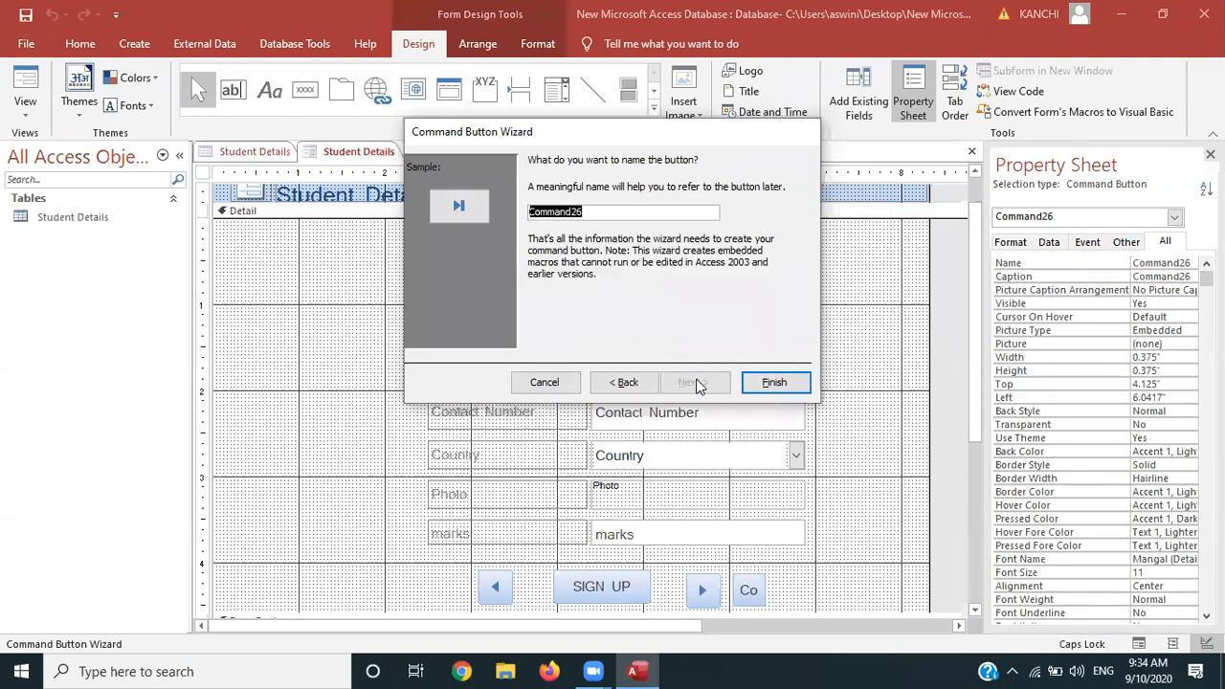
{"action": "left_click", "coordinate": [773, 383]}
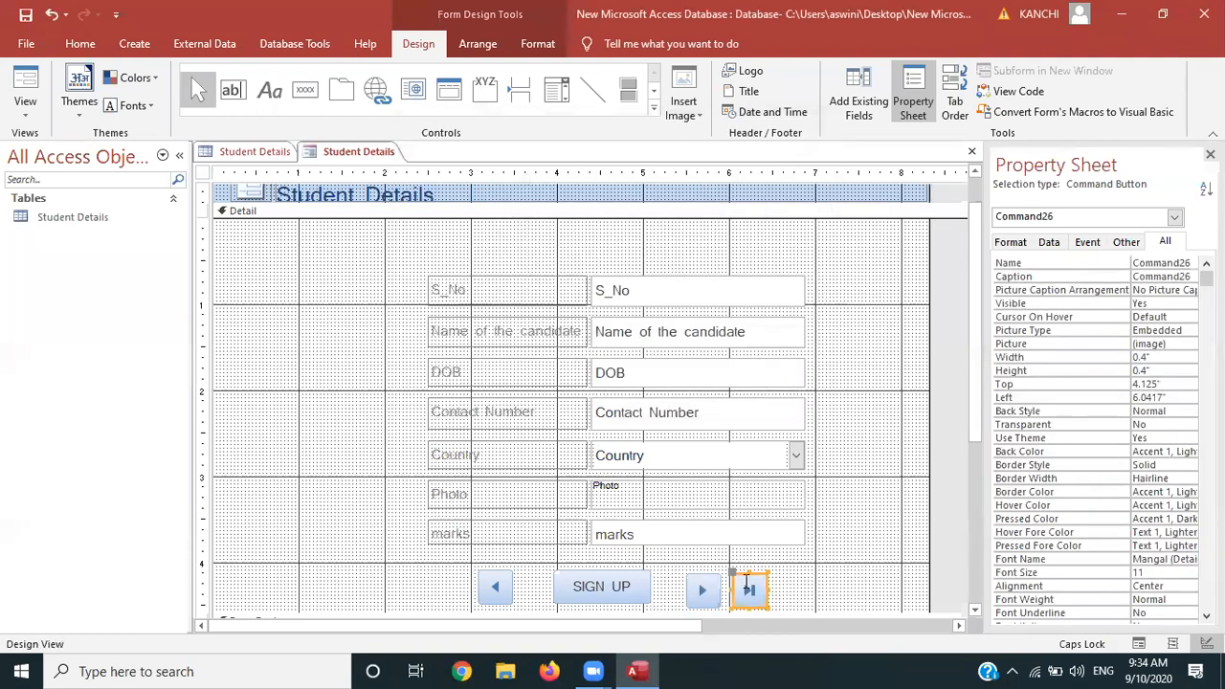
Add a Go To First Record picture button left of the previous-record button and line it up
{"action": "left_click", "coordinate": [304, 91]}
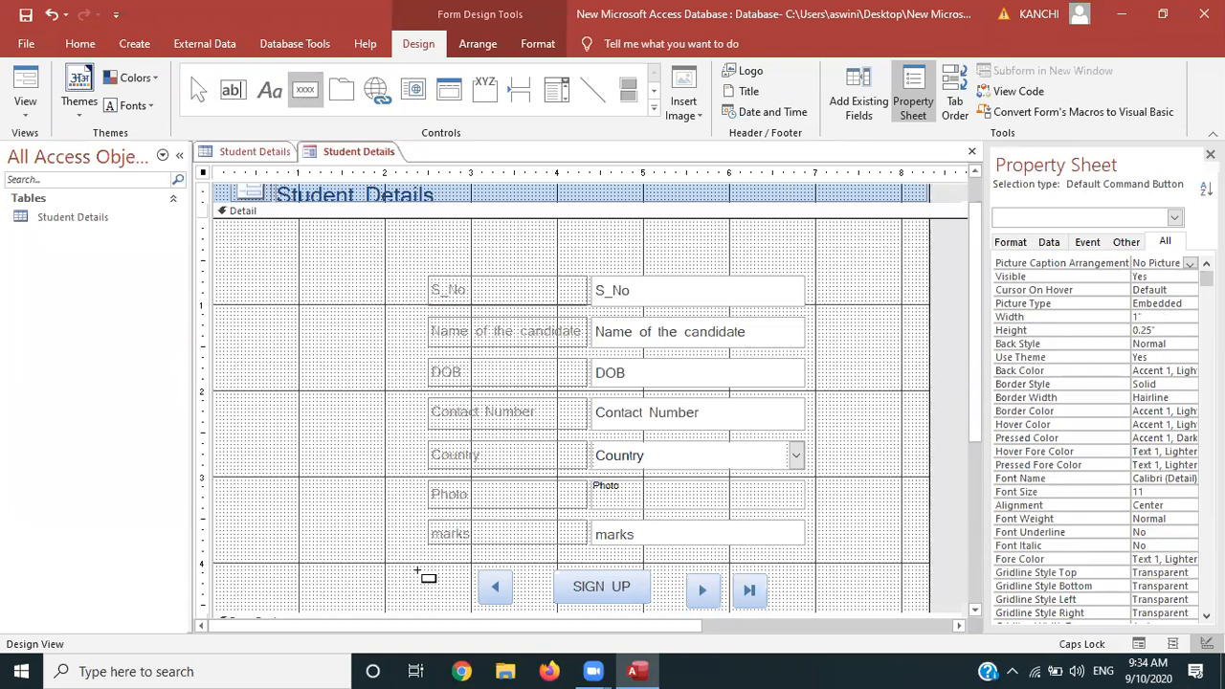
{"action": "mouse_move", "coordinate": [422, 574]}
{"action": "left_mouse_down"}
{"action": "mouse_move", "coordinate": [451, 582]}
{"action": "mouse_move", "coordinate": [461, 609]}
{"action": "mouse_move", "coordinate": [449, 607]}
{"action": "left_mouse_up"}
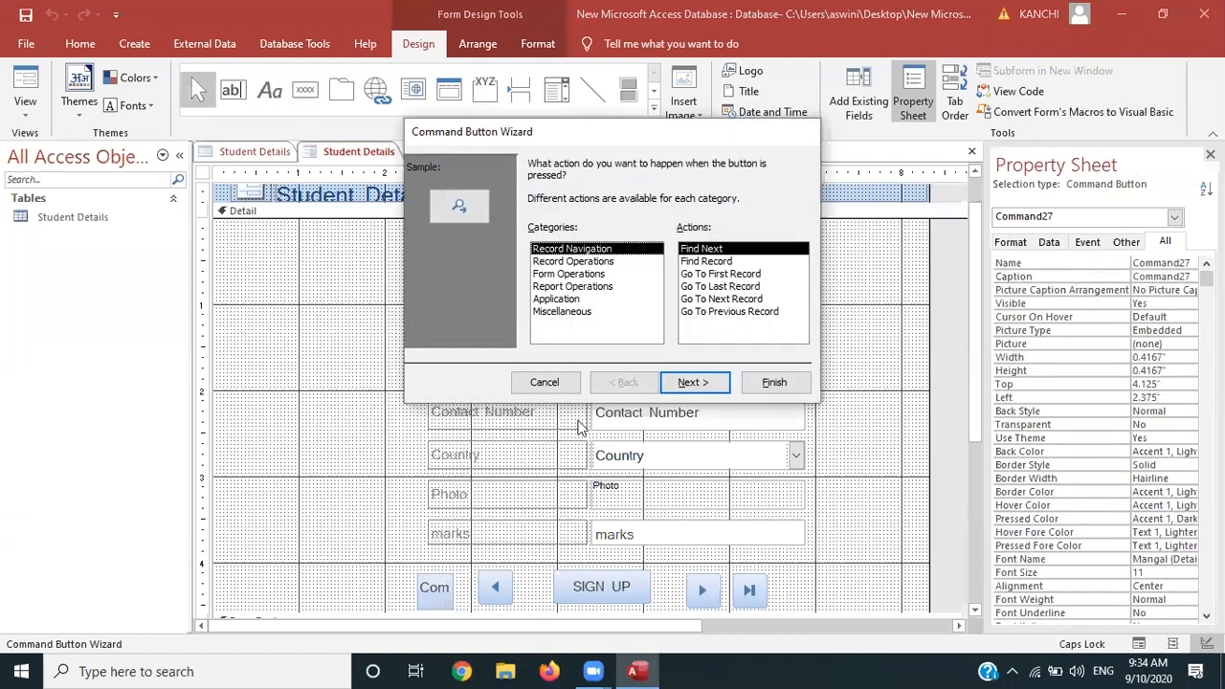
{"action": "left_click", "coordinate": [722, 275]}
{"action": "left_click", "coordinate": [706, 383]}
{"action": "left_click", "coordinate": [693, 383]}
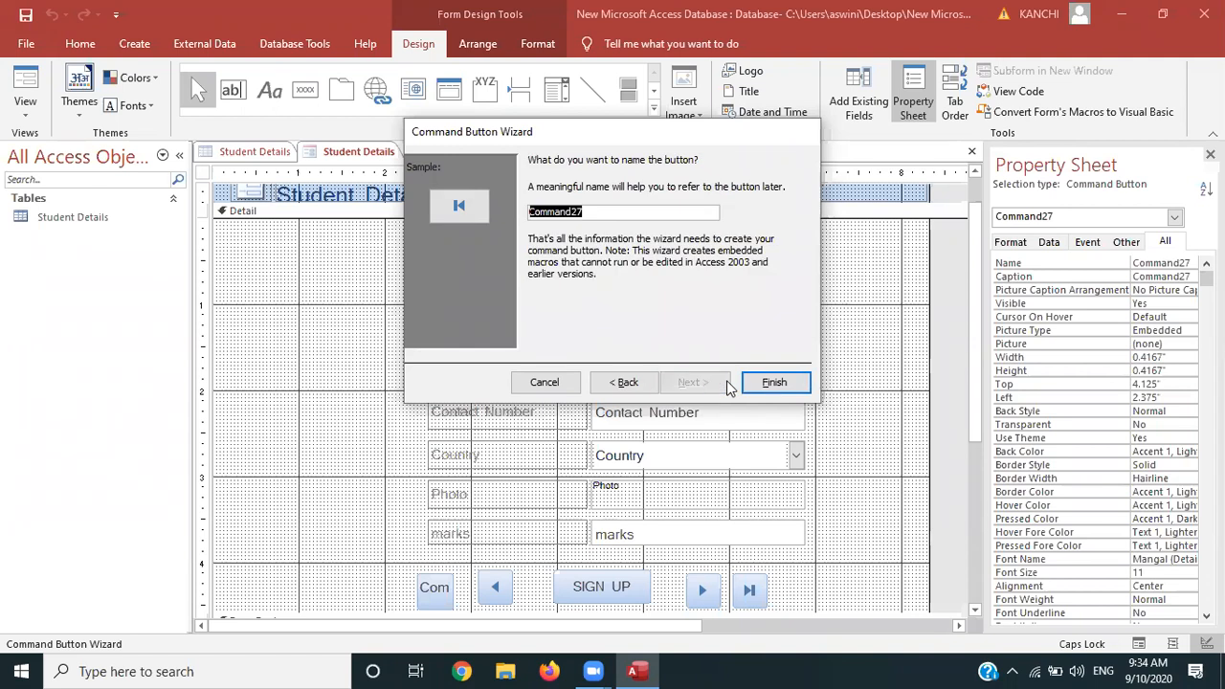
{"action": "left_click", "coordinate": [777, 383]}
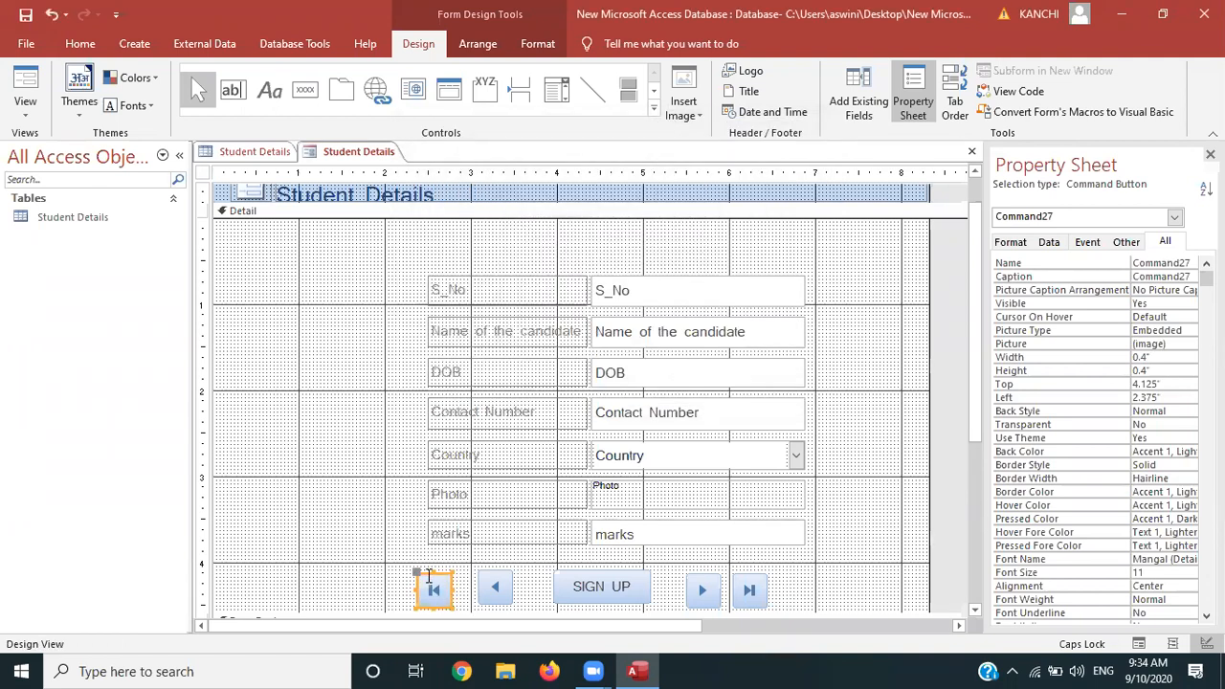
{"action": "left_click_drag", "start_coordinate": [426, 576], "coordinate": [428, 570]}
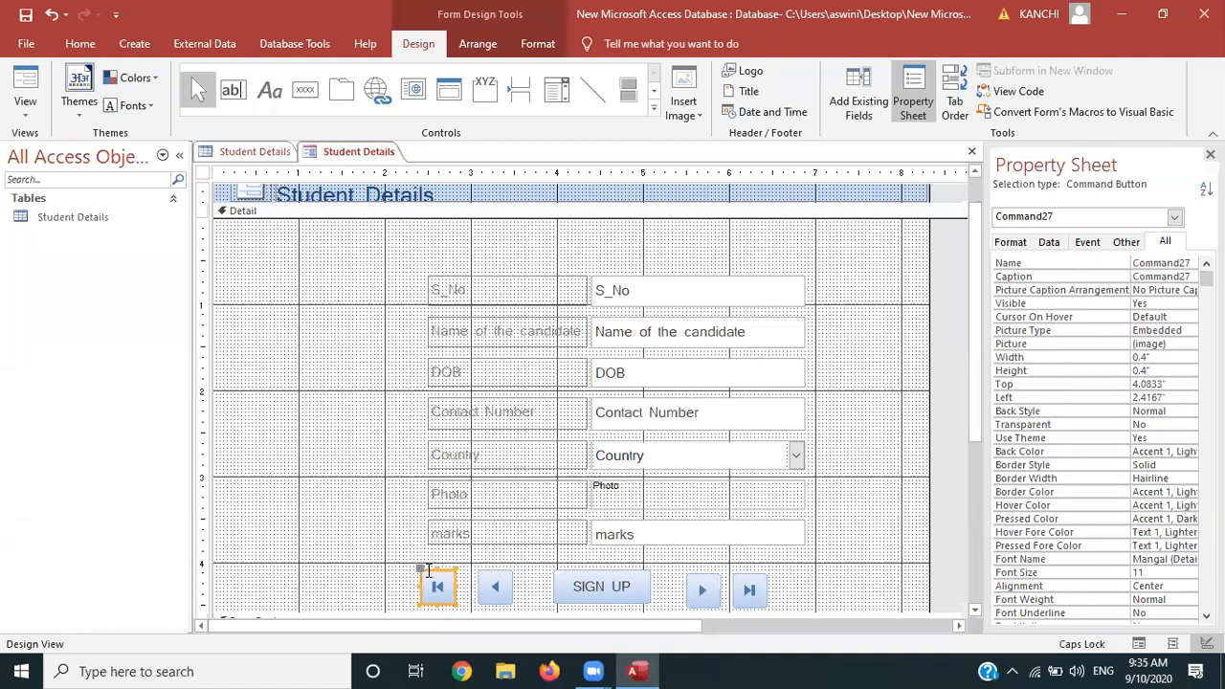
{"action": "key", "text": "Right"}
{"action": "key", "text": "Right"}
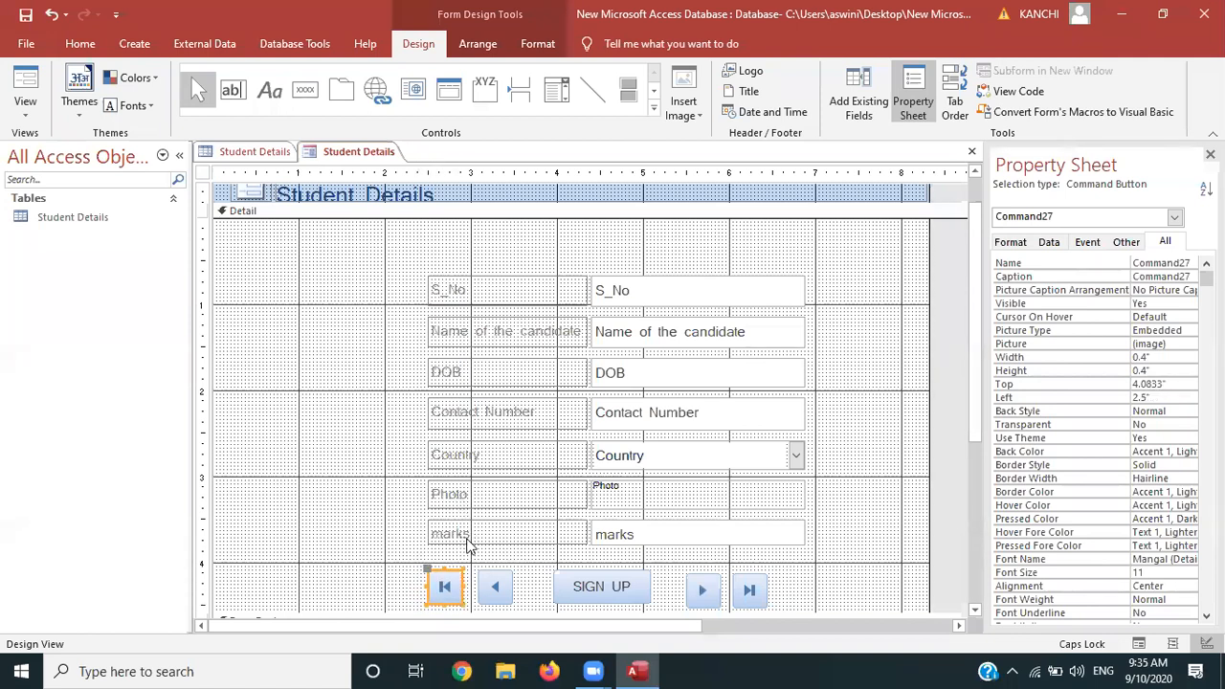
{"action": "left_click", "coordinate": [25, 110]}
In Form view, jump to the last record and back to the first, then return to Design view
{"action": "left_click", "coordinate": [54, 152]}
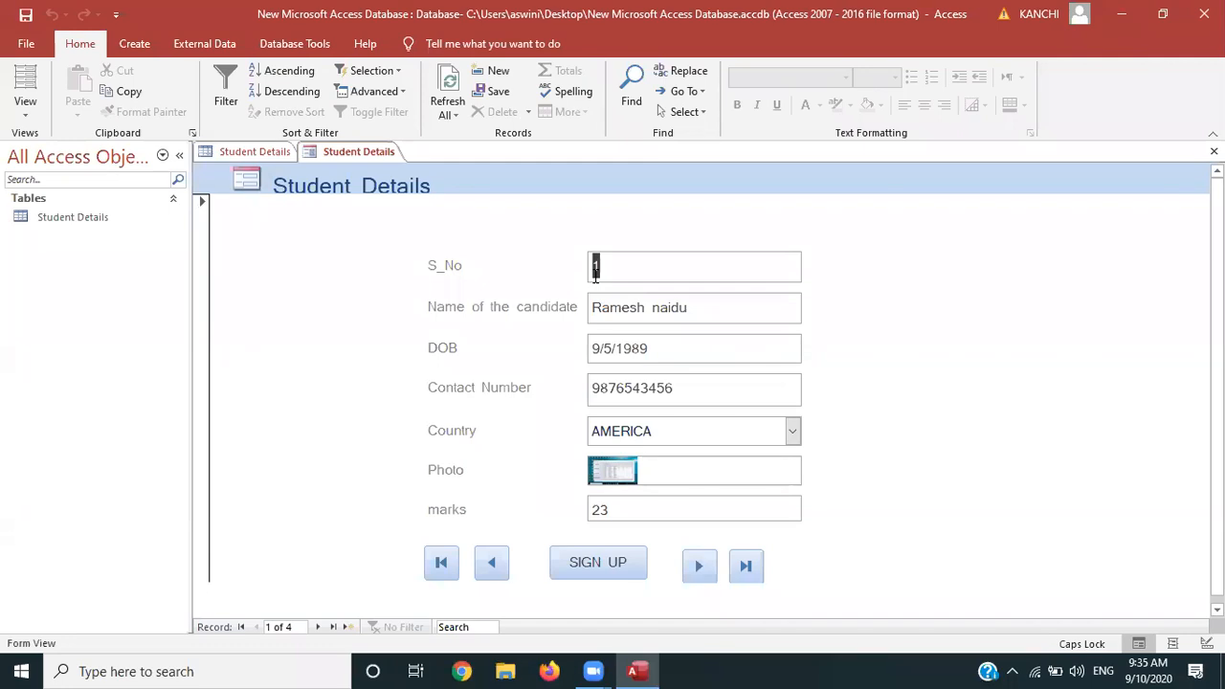
{"action": "left_click", "coordinate": [746, 567]}
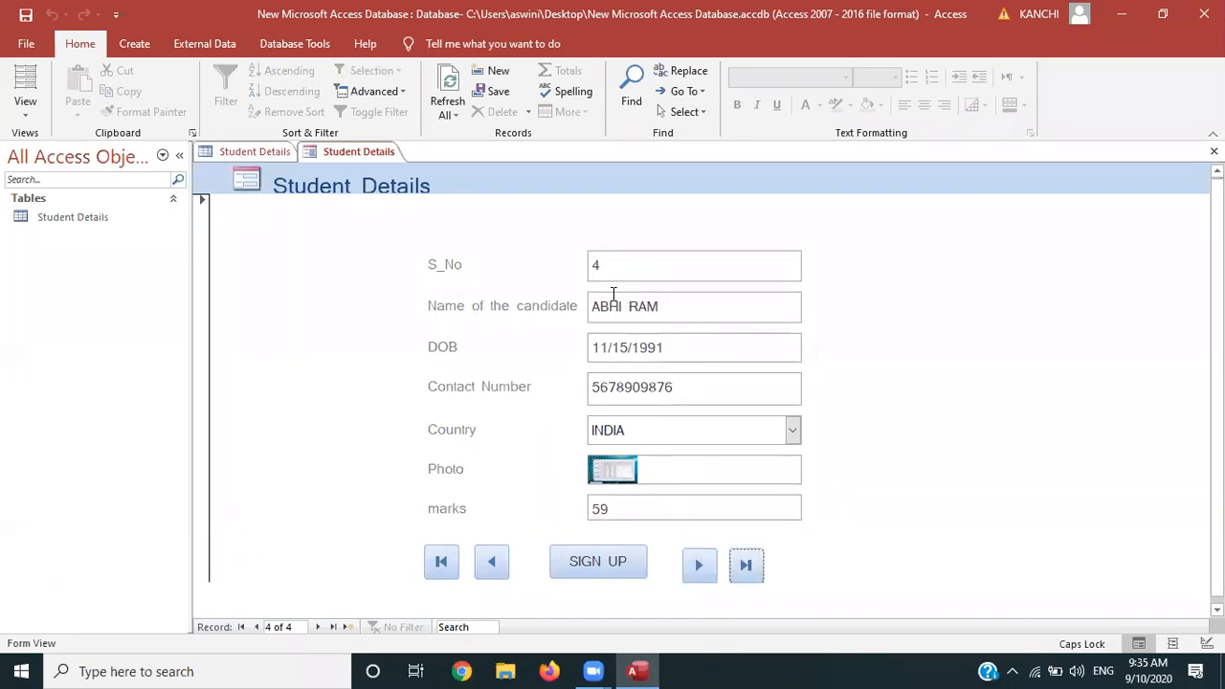
{"action": "left_click", "coordinate": [440, 564]}
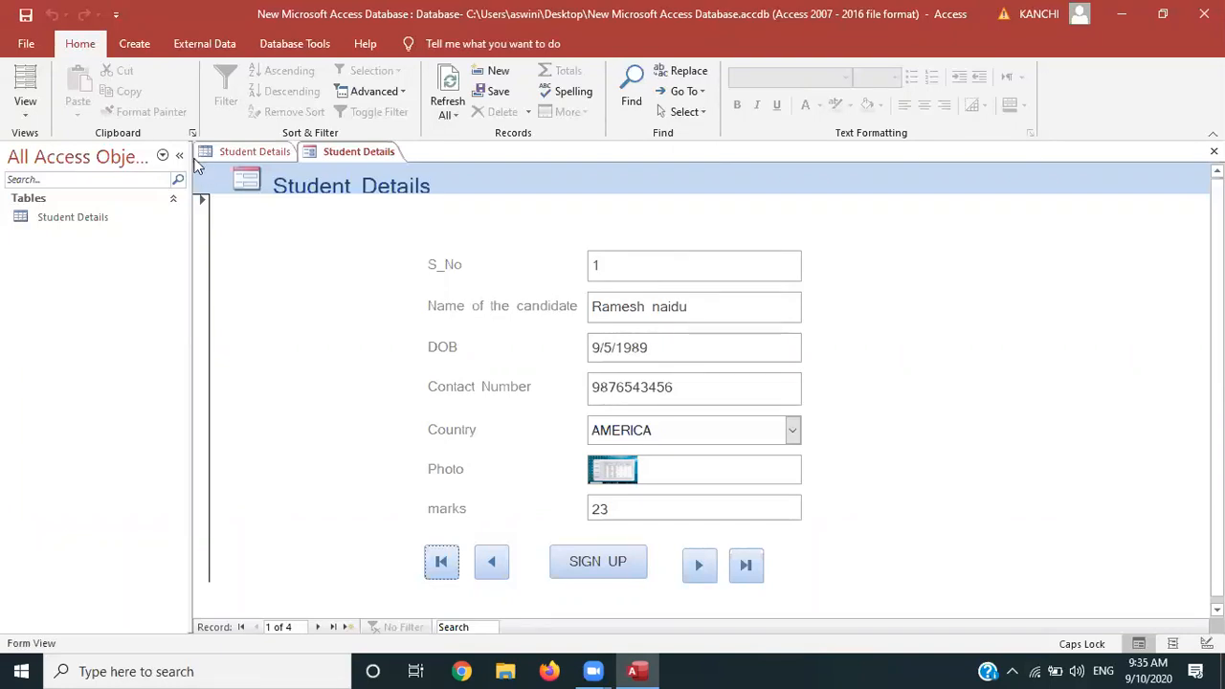
{"action": "left_click", "coordinate": [32, 115]}
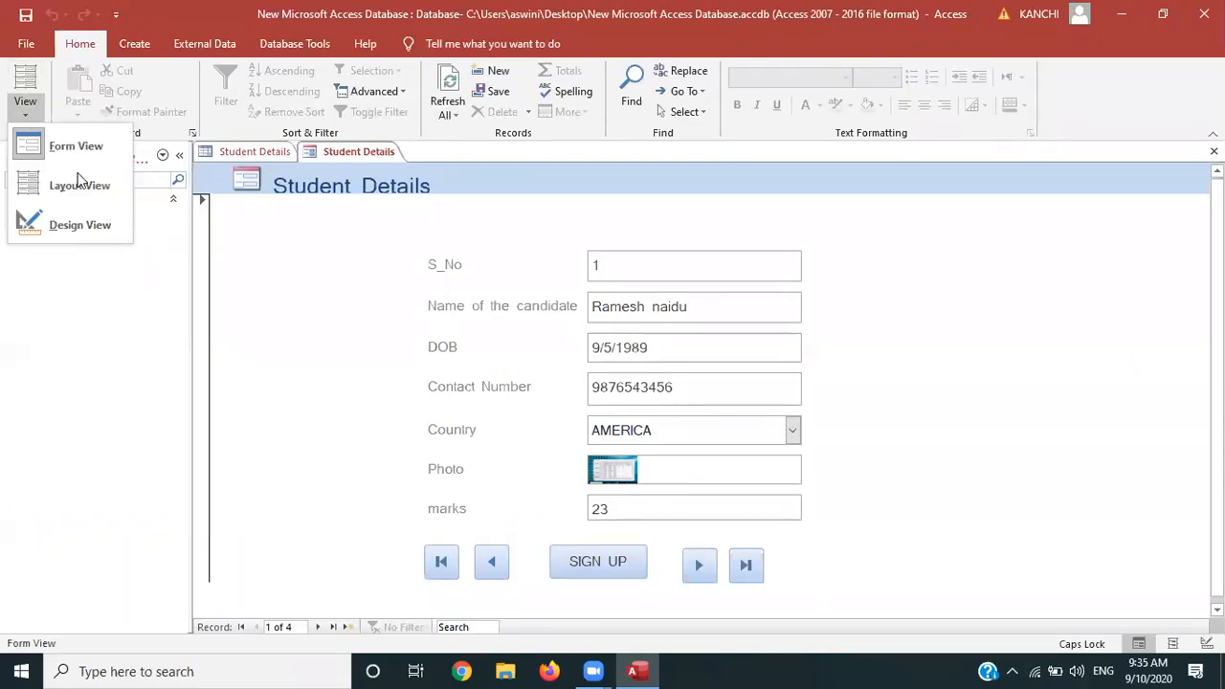
{"action": "left_click", "coordinate": [86, 215]}
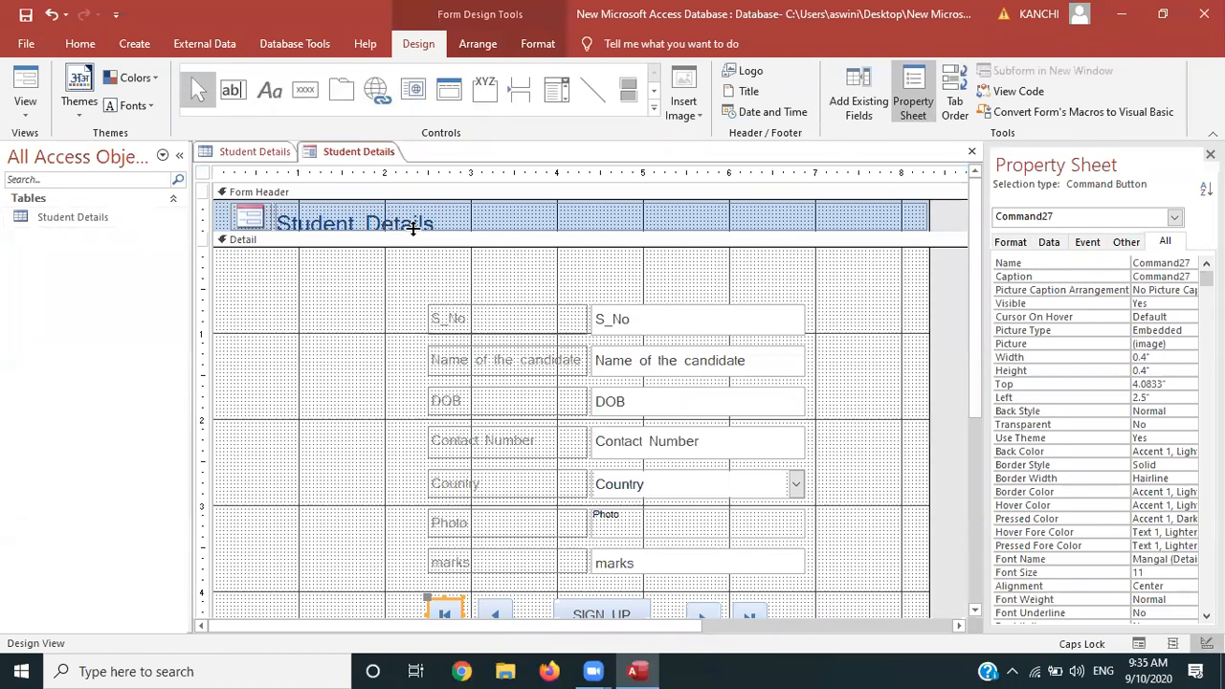
Deepen the form header and resize the Student Details title to 0.4965" tall by 7.5208" wide
{"action": "left_click", "coordinate": [412, 230]}
{"action": "left_click_drag", "start_coordinate": [412, 252], "coordinate": [412, 277]}
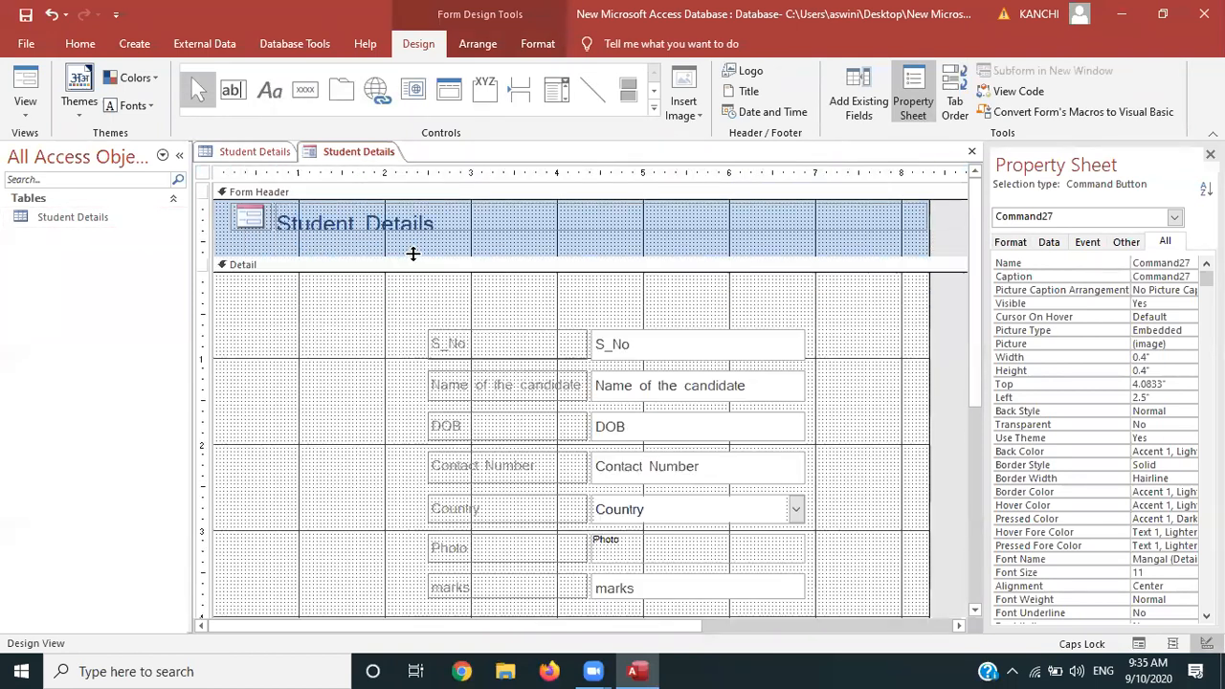
{"action": "left_click", "coordinate": [428, 223]}
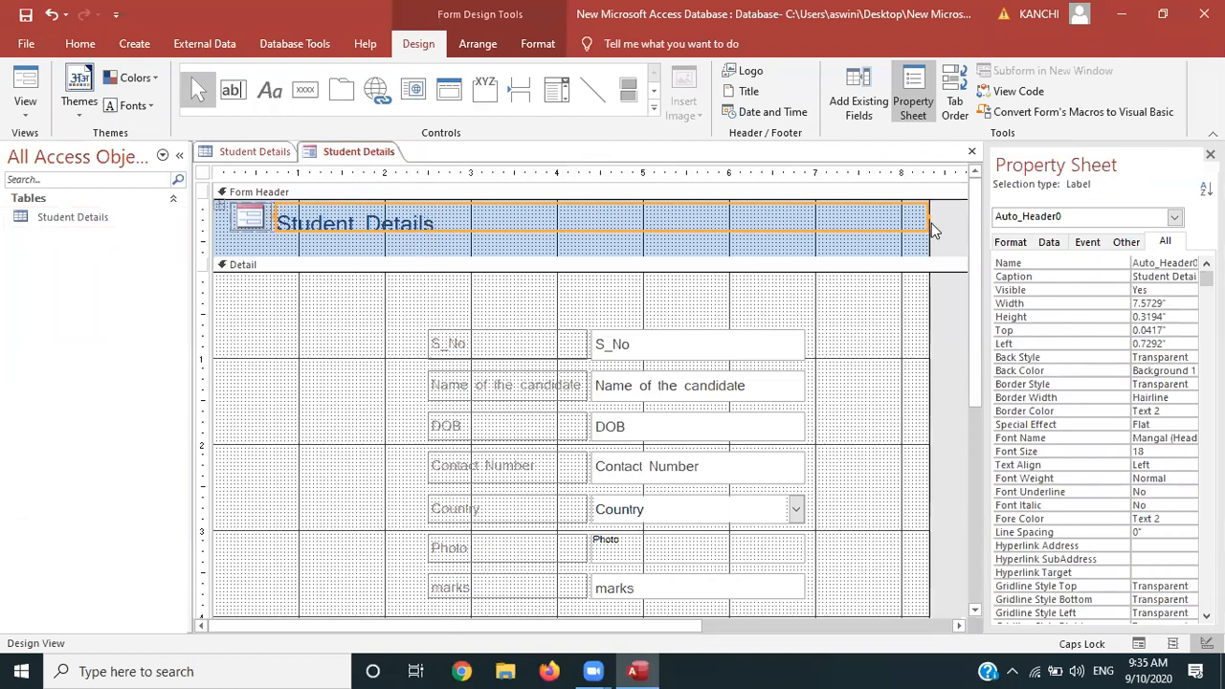
{"action": "left_click_drag", "start_coordinate": [926, 228], "coordinate": [927, 243]}
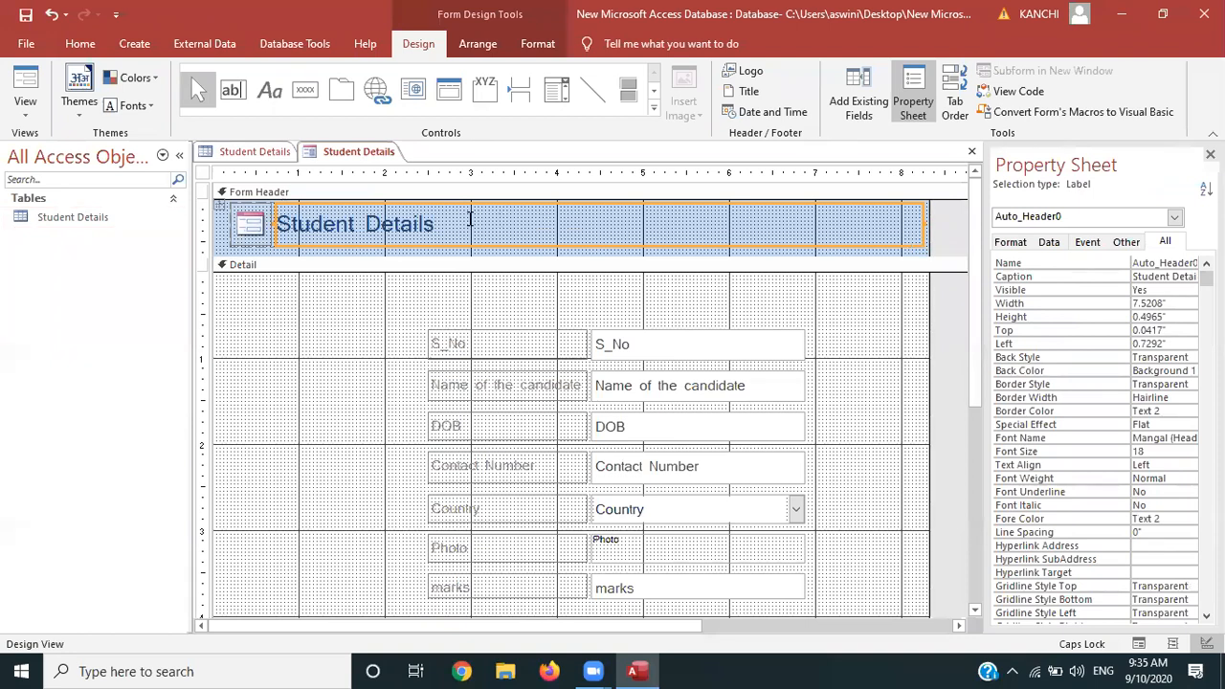
{"action": "left_click", "coordinate": [467, 221]}
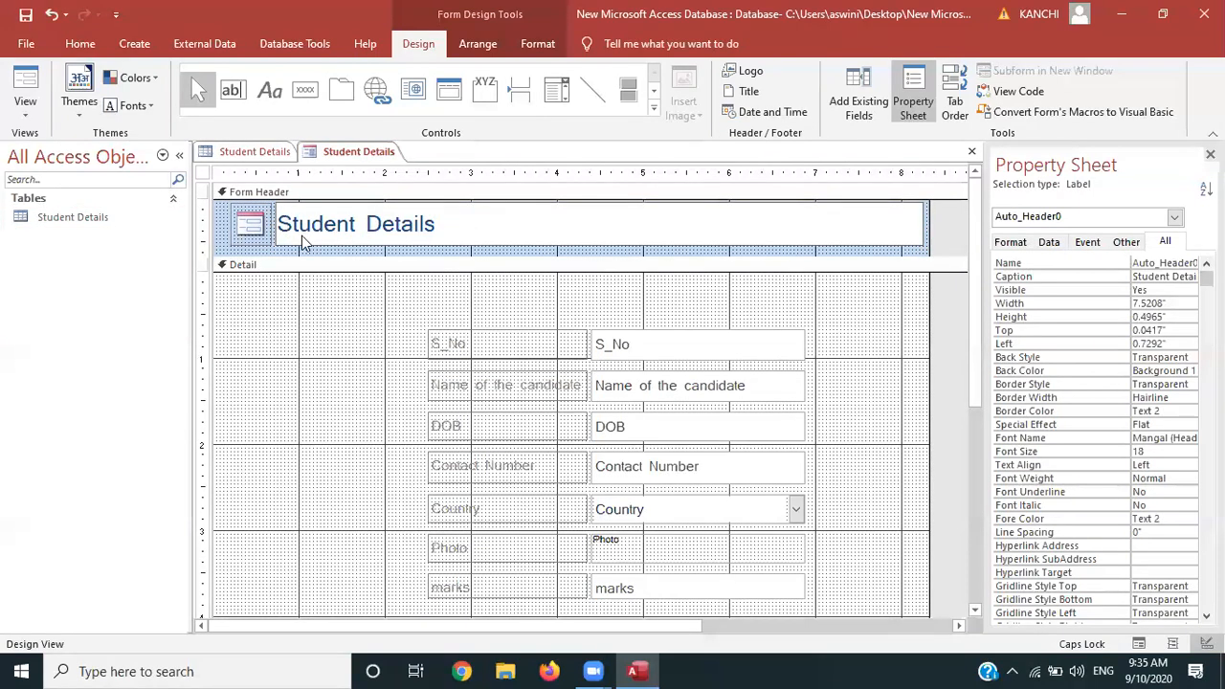
{"action": "left_click", "coordinate": [344, 276]}
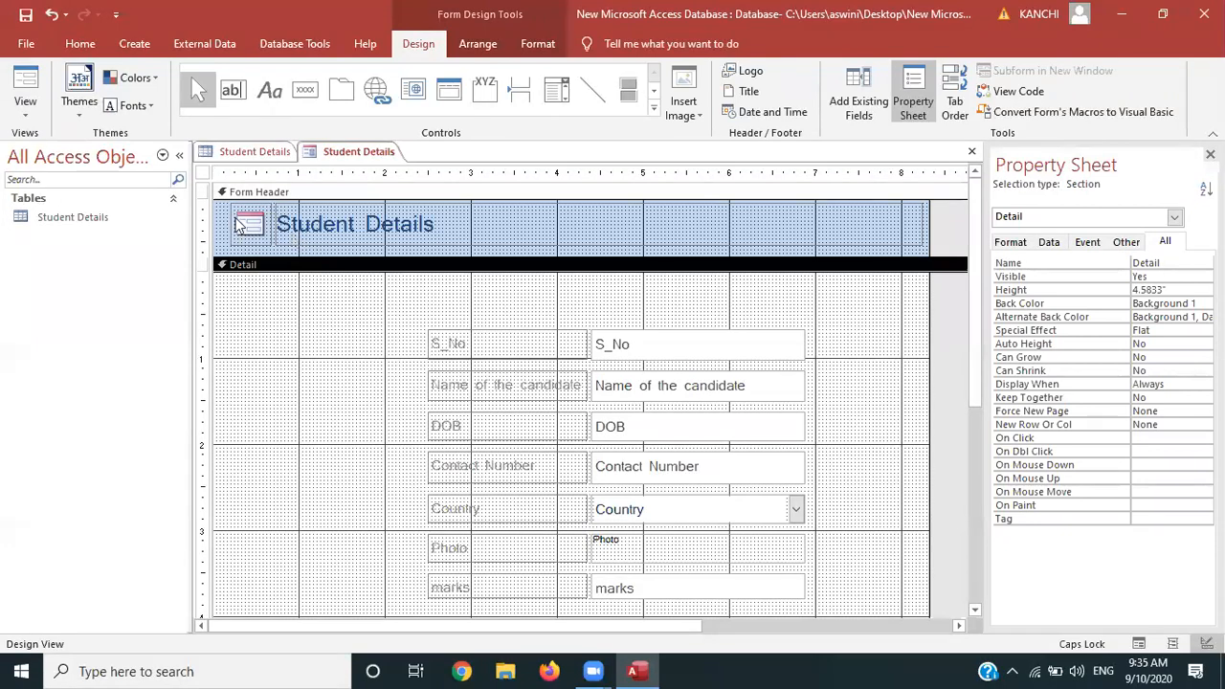
{"action": "left_click", "coordinate": [247, 226]}
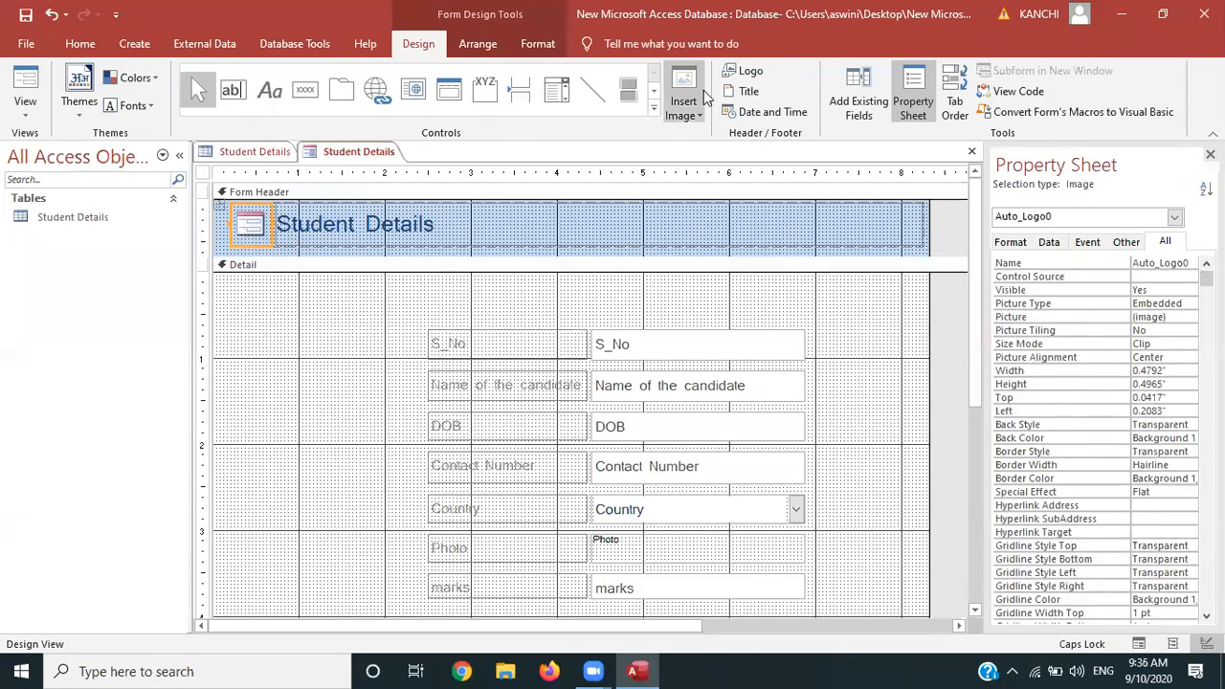
Insert Screenshot (1) as the header logo beside the Student Details title, 0.4965" tall
{"action": "left_click", "coordinate": [752, 72]}
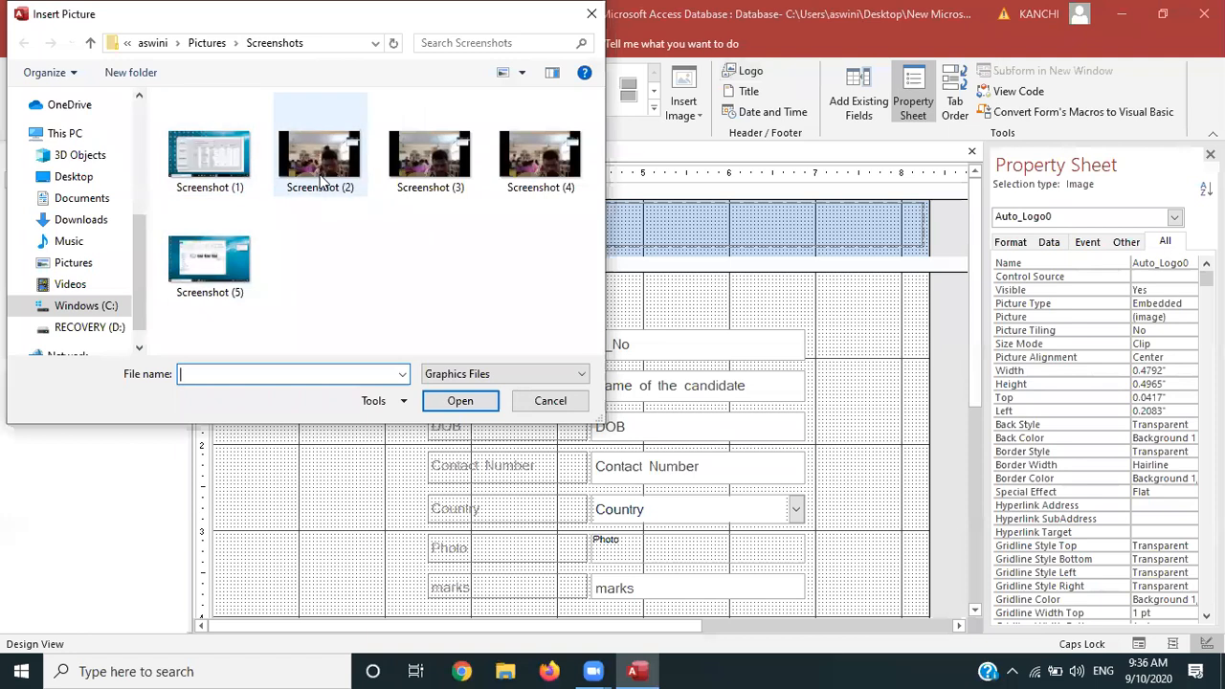
{"action": "double_click", "coordinate": [209, 153]}
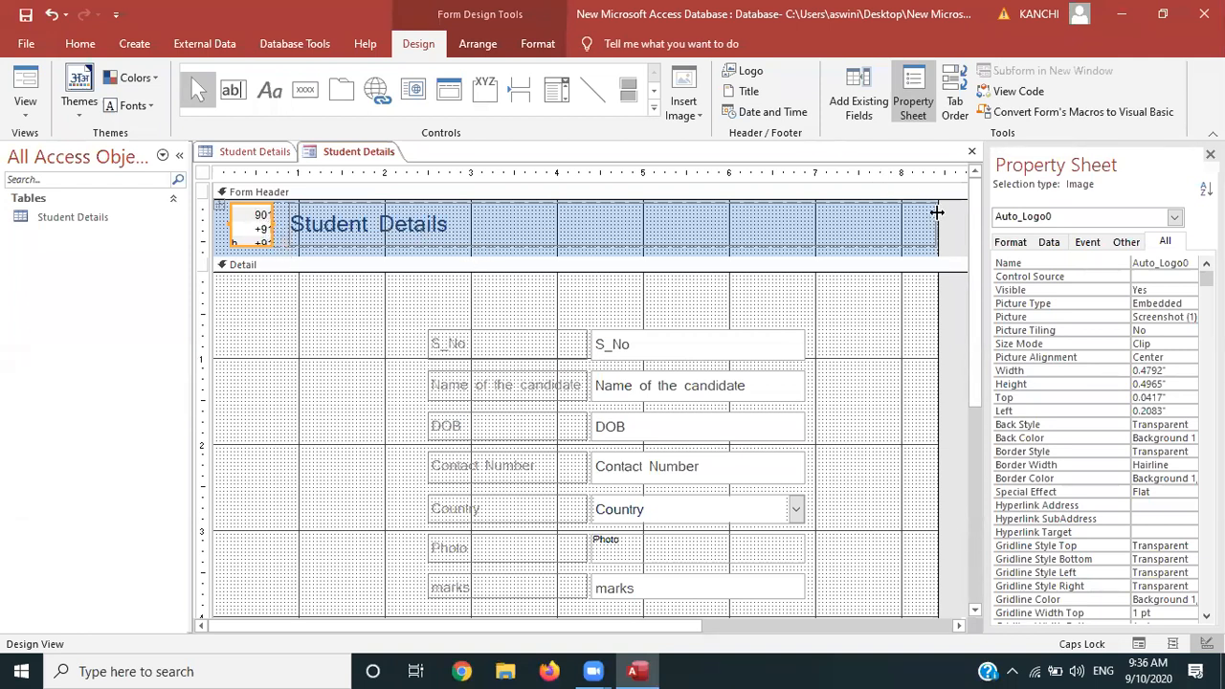
{"action": "left_click", "coordinate": [780, 284]}
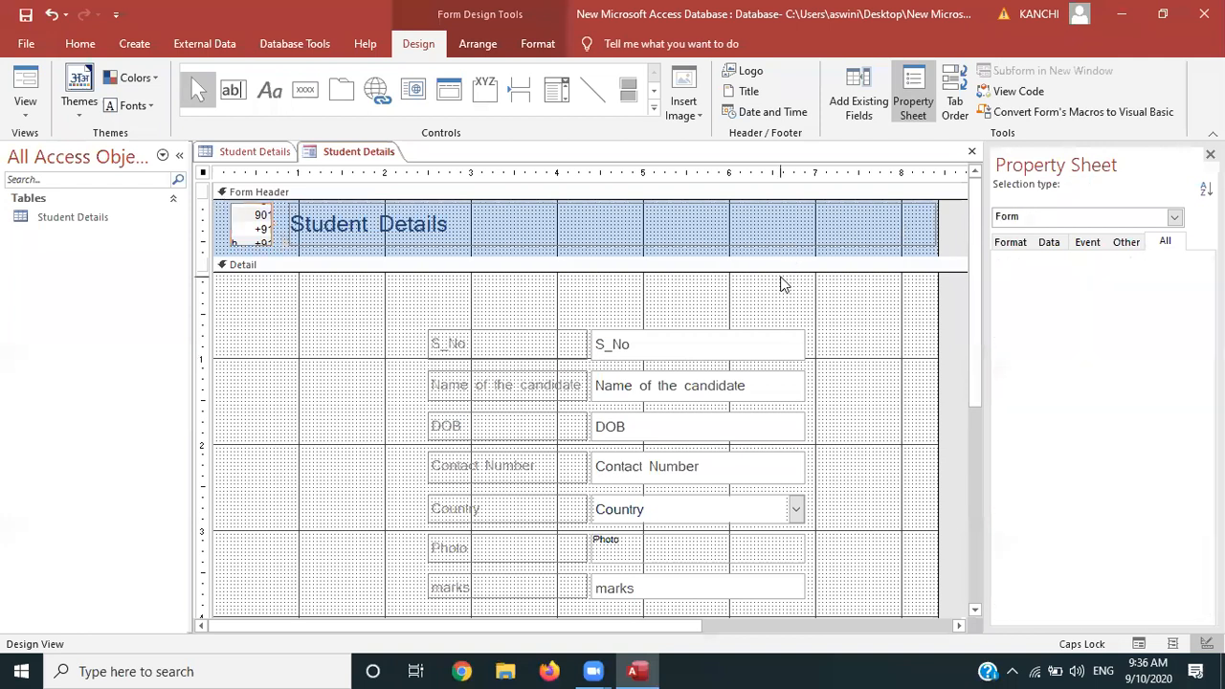
Add the date in 9/10/2020 format and time in 9:36 AM format to the form header
{"action": "left_click", "coordinate": [766, 112]}
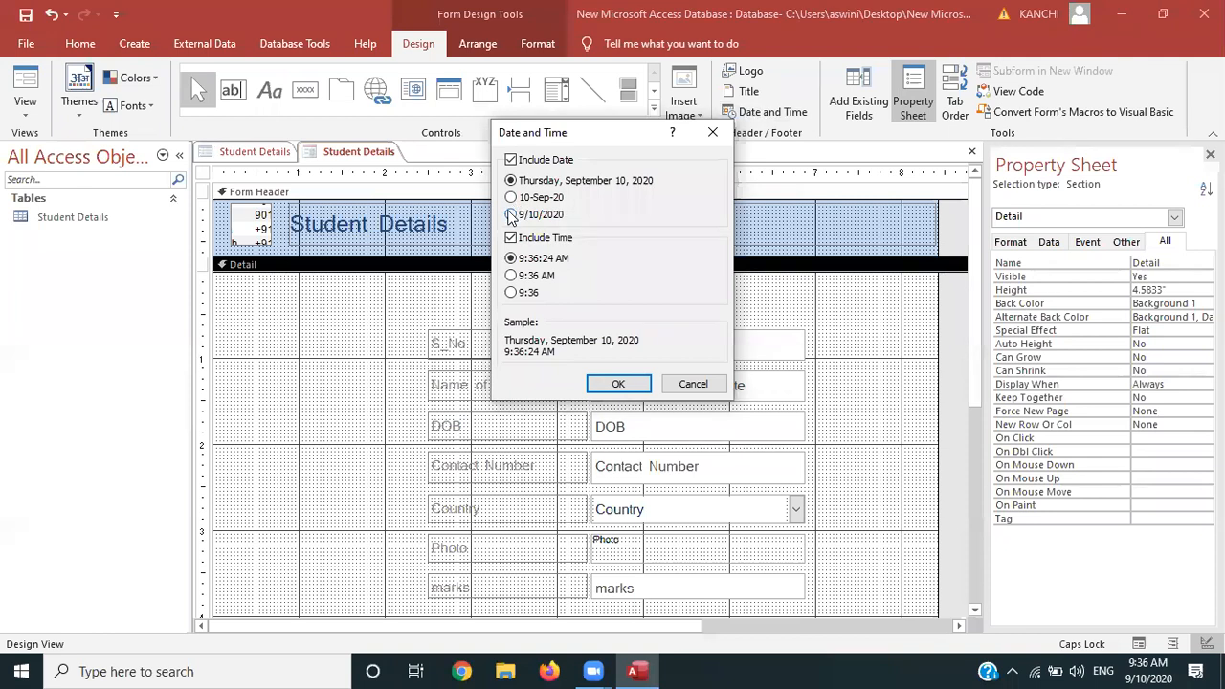
{"action": "left_click", "coordinate": [510, 214]}
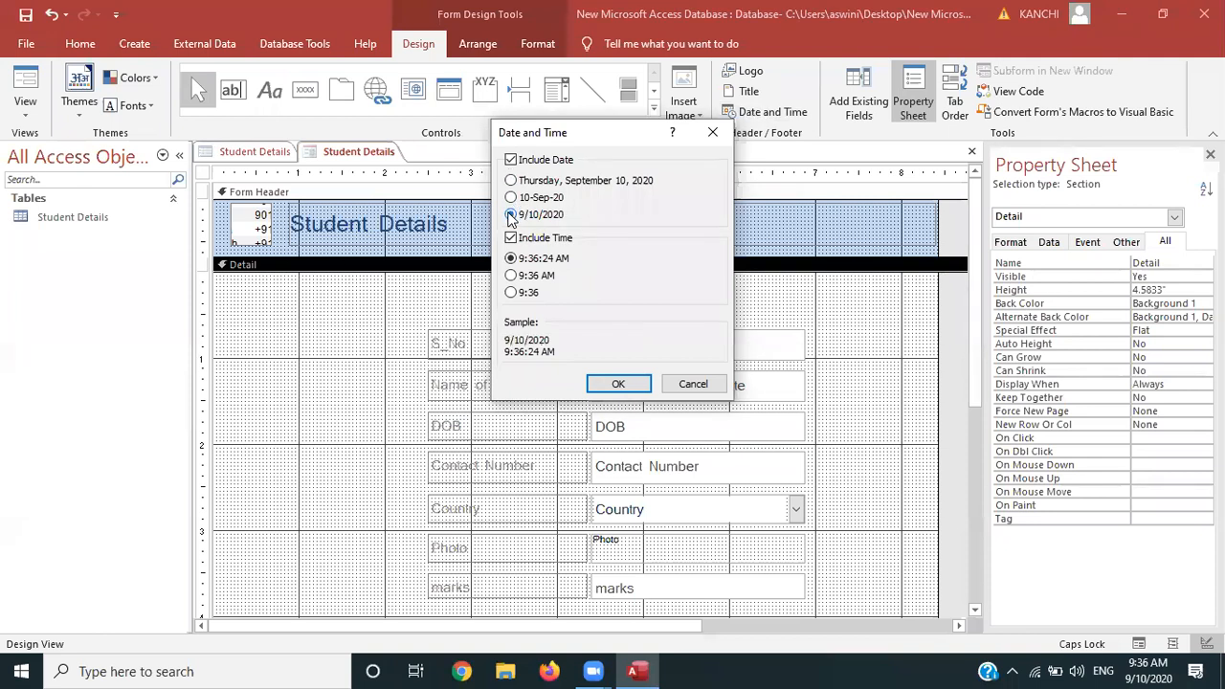
{"action": "left_click", "coordinate": [511, 275]}
{"action": "left_click", "coordinate": [618, 384]}
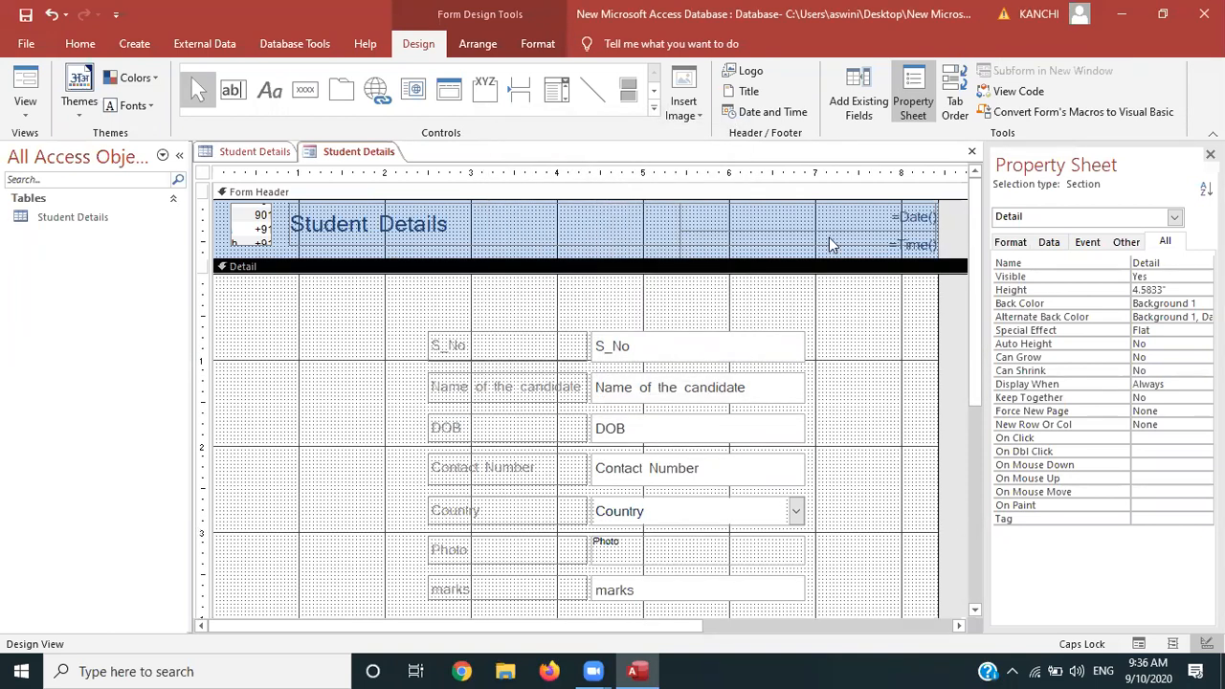
Shift the date box left and the time box left to 4.9583" under it
{"action": "left_click", "coordinate": [852, 214]}
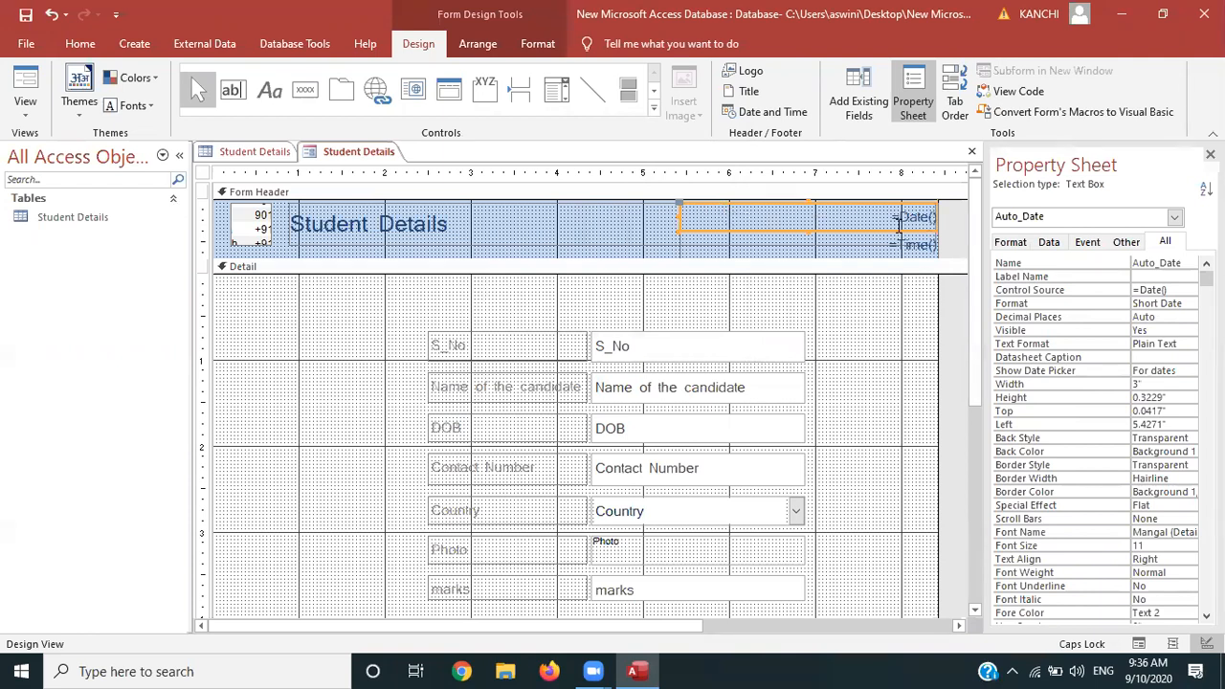
{"action": "left_click", "coordinate": [883, 227]}
{"action": "left_click_drag", "start_coordinate": [883, 227], "coordinate": [858, 231]}
{"action": "left_click", "coordinate": [879, 242]}
{"action": "left_click", "coordinate": [880, 241]}
{"action": "left_click_drag", "start_coordinate": [890, 234], "coordinate": [849, 234]}
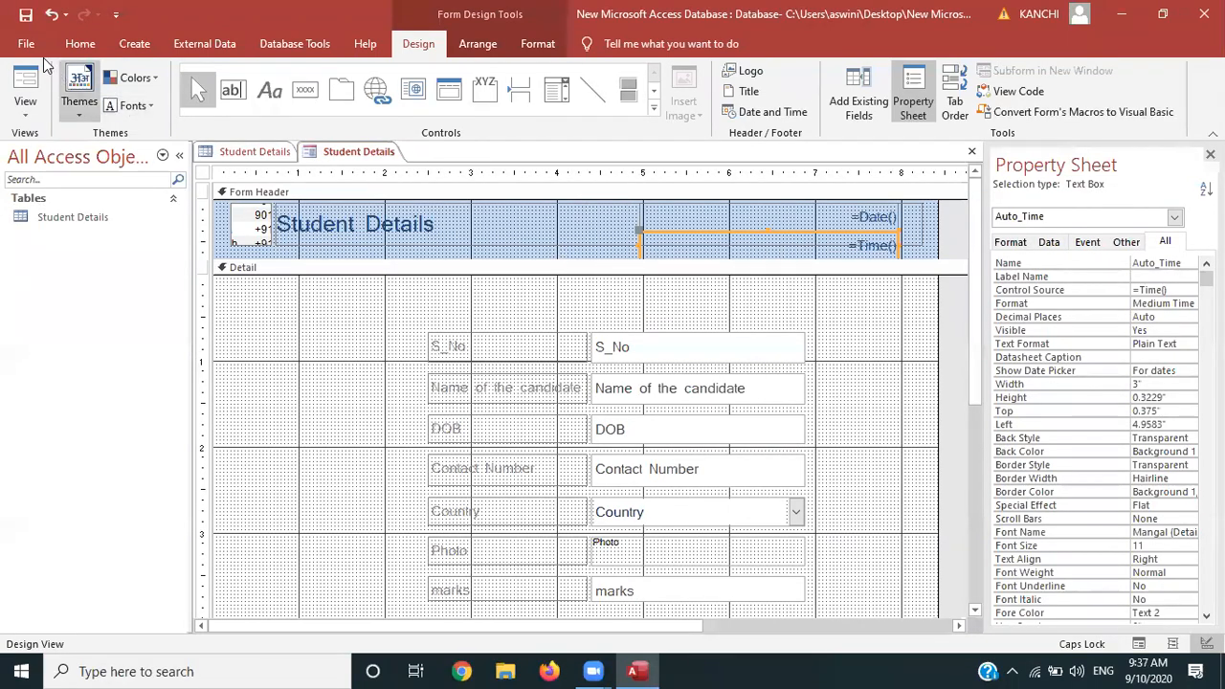
Preview the form's data in Form View, then return to Layout View
{"action": "left_click", "coordinate": [29, 107]}
{"action": "left_click", "coordinate": [67, 146]}
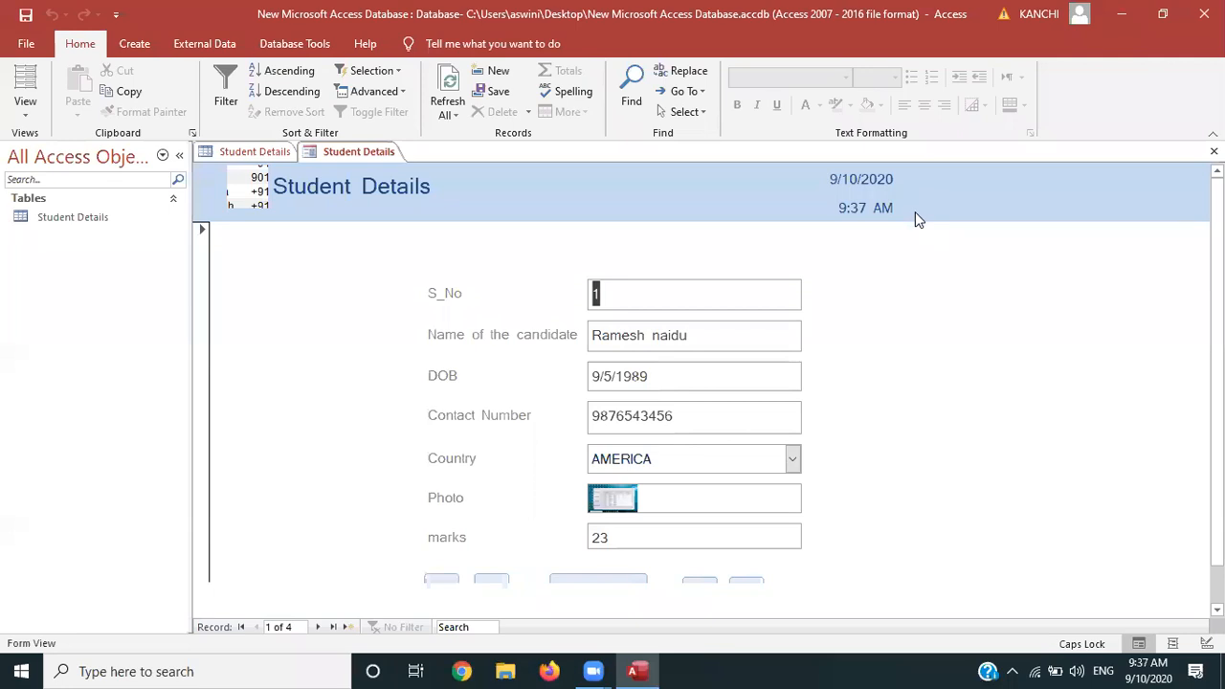
{"action": "left_click", "coordinate": [25, 101]}
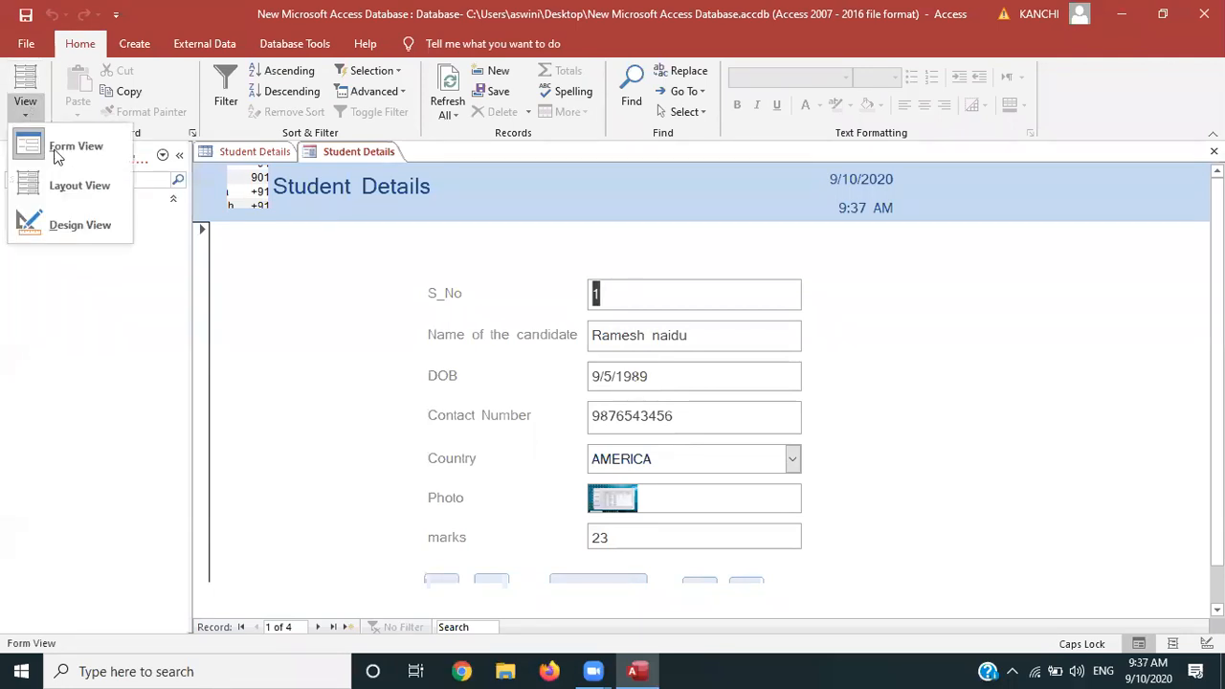
{"action": "left_click", "coordinate": [64, 186]}
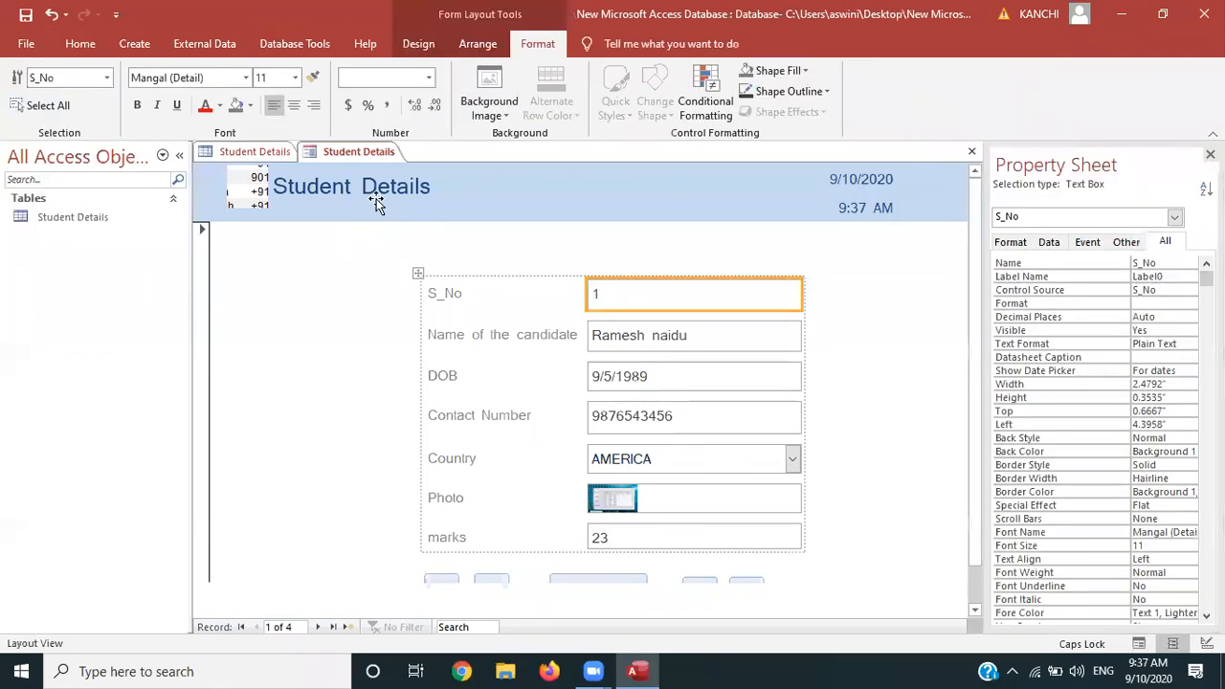
{"action": "left_click", "coordinate": [376, 196]}
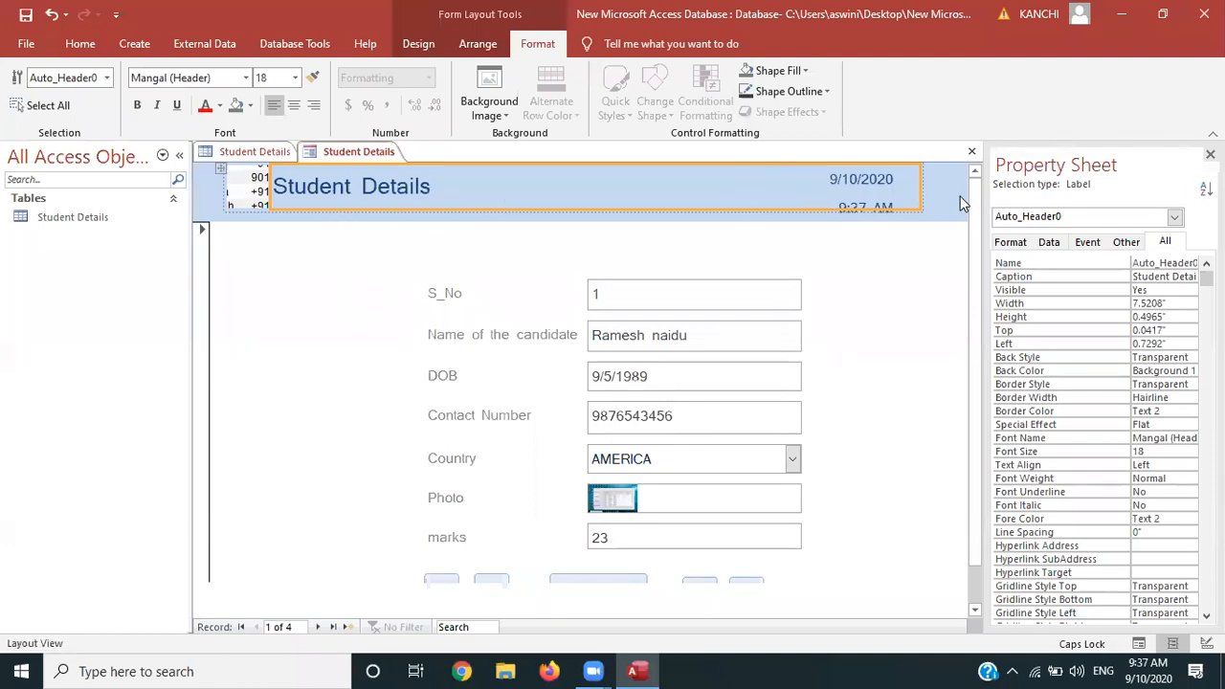
Move the date box to Left 3.875" and the time box to 3.9167" beneath it
{"action": "left_click", "coordinate": [931, 190]}
{"action": "left_click_drag", "start_coordinate": [930, 189], "coordinate": [758, 186]}
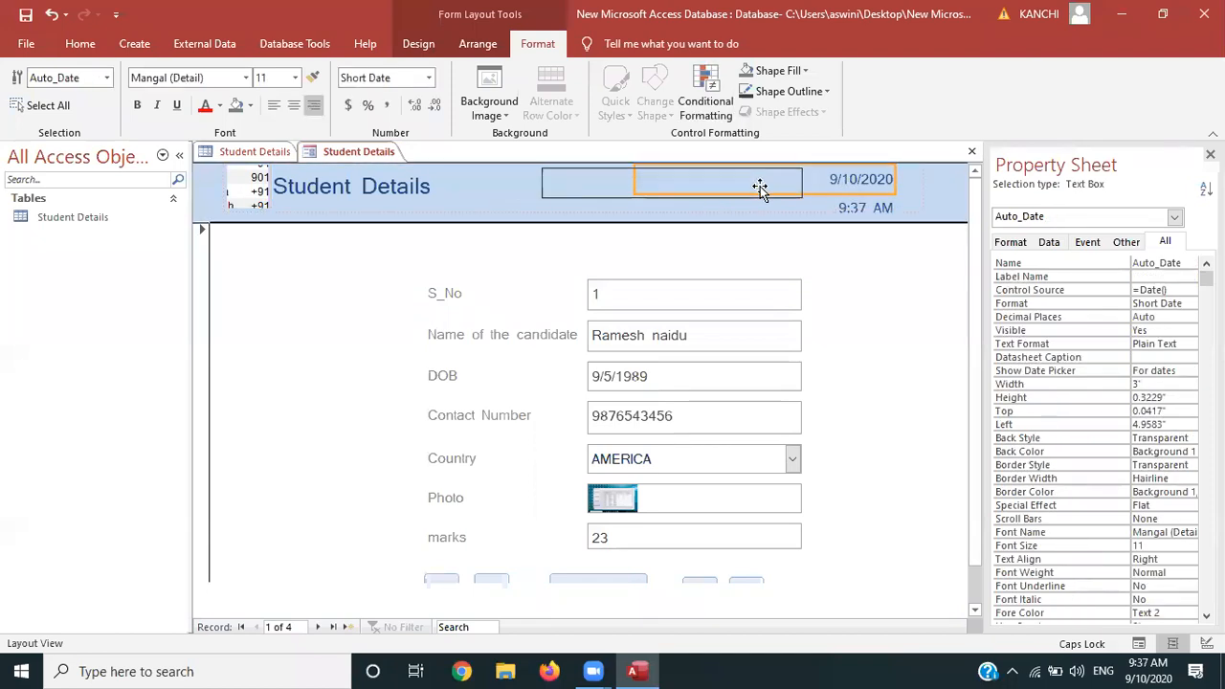
{"action": "left_click", "coordinate": [843, 210]}
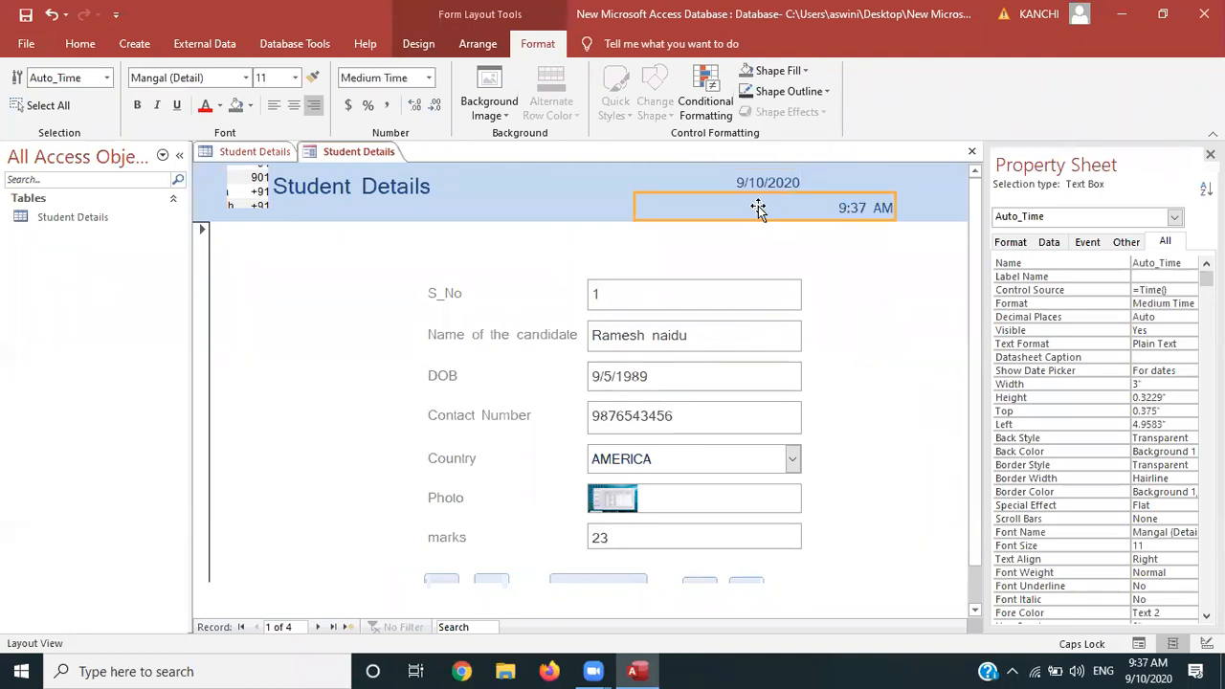
{"action": "left_click_drag", "start_coordinate": [758, 205], "coordinate": [668, 206]}
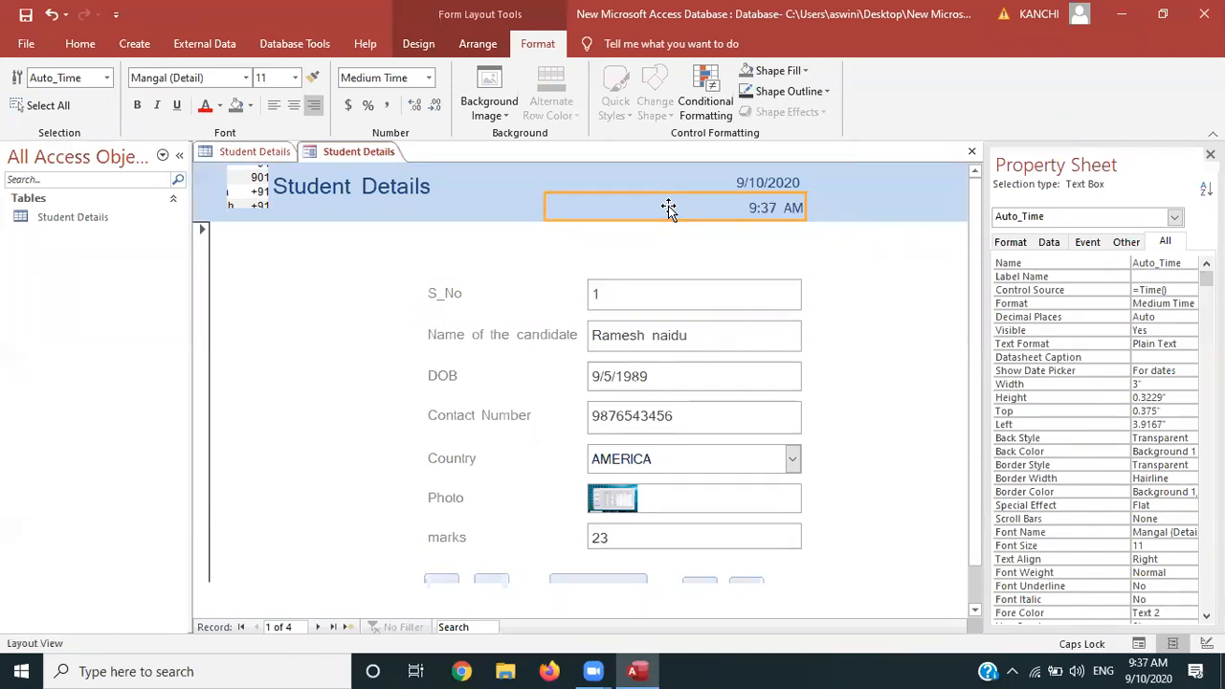
{"action": "left_click", "coordinate": [873, 278]}
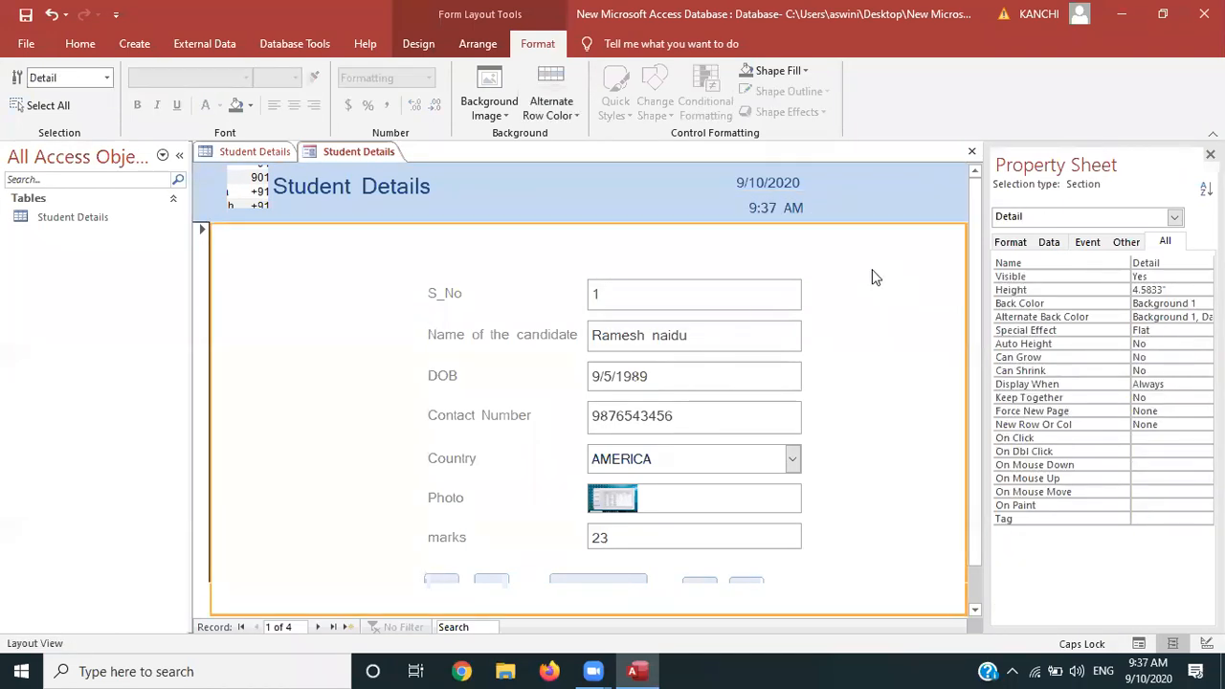
Insert a new Attachment control beside the Photo row of the form
{"action": "left_click", "coordinate": [426, 44]}
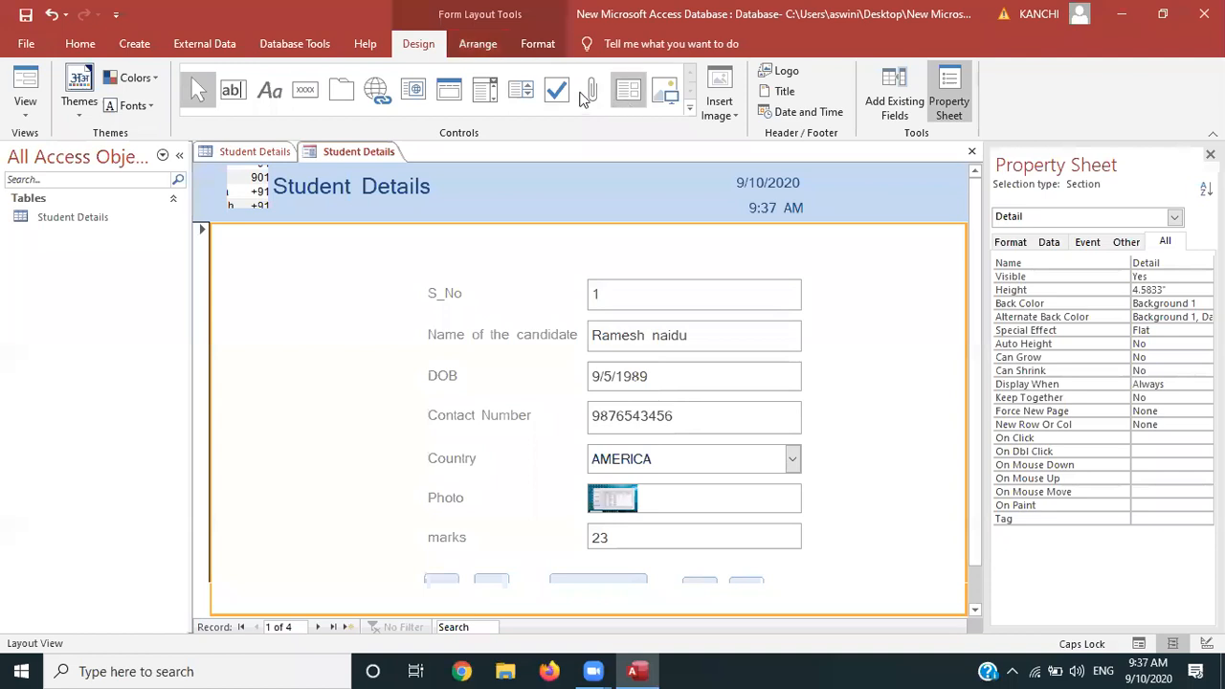
{"action": "left_click", "coordinate": [586, 92]}
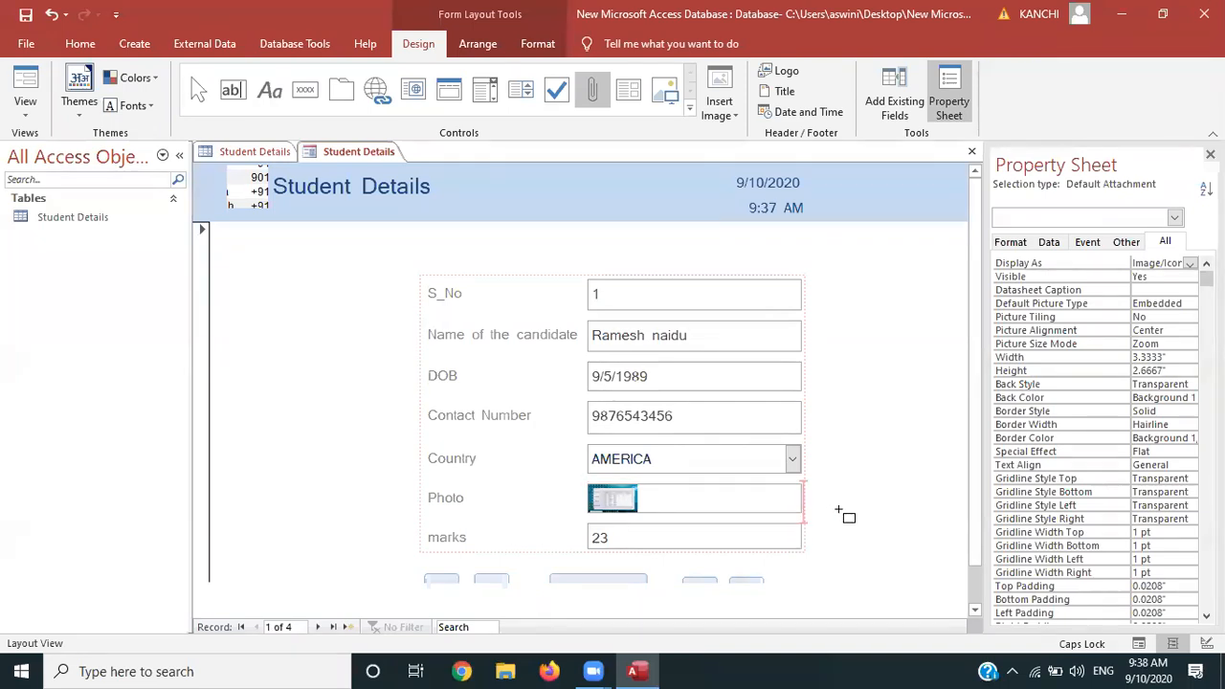
{"action": "left_click", "coordinate": [846, 513]}
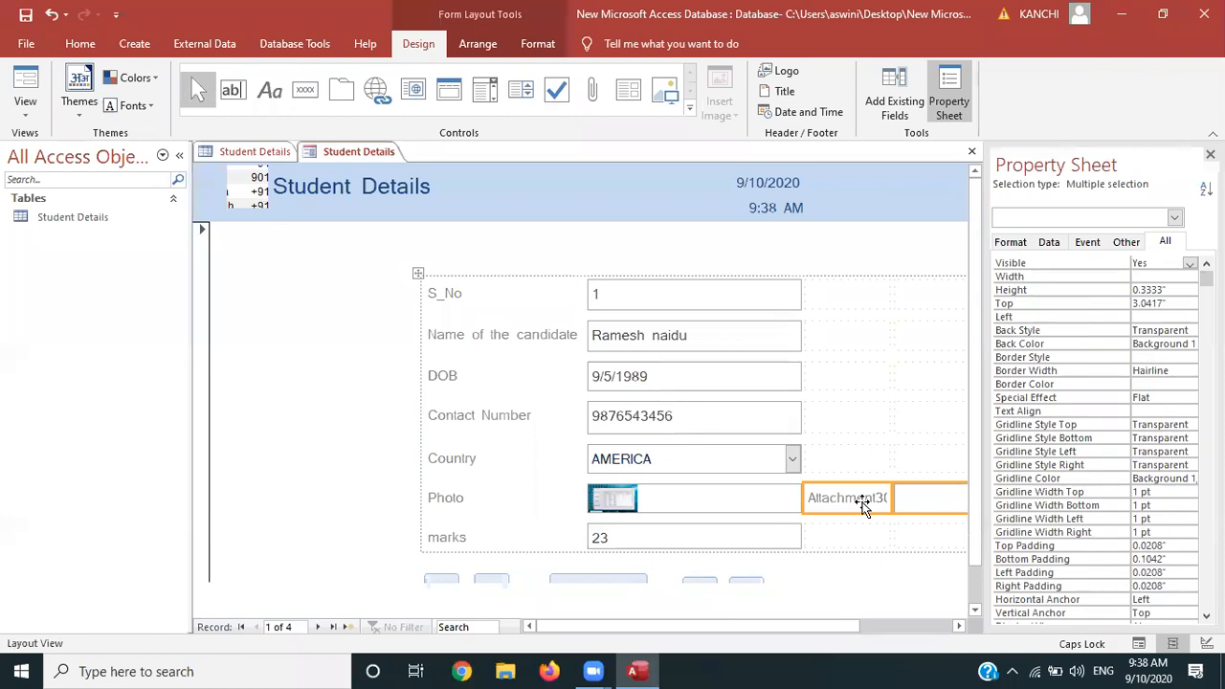
{"action": "left_click", "coordinate": [818, 504]}
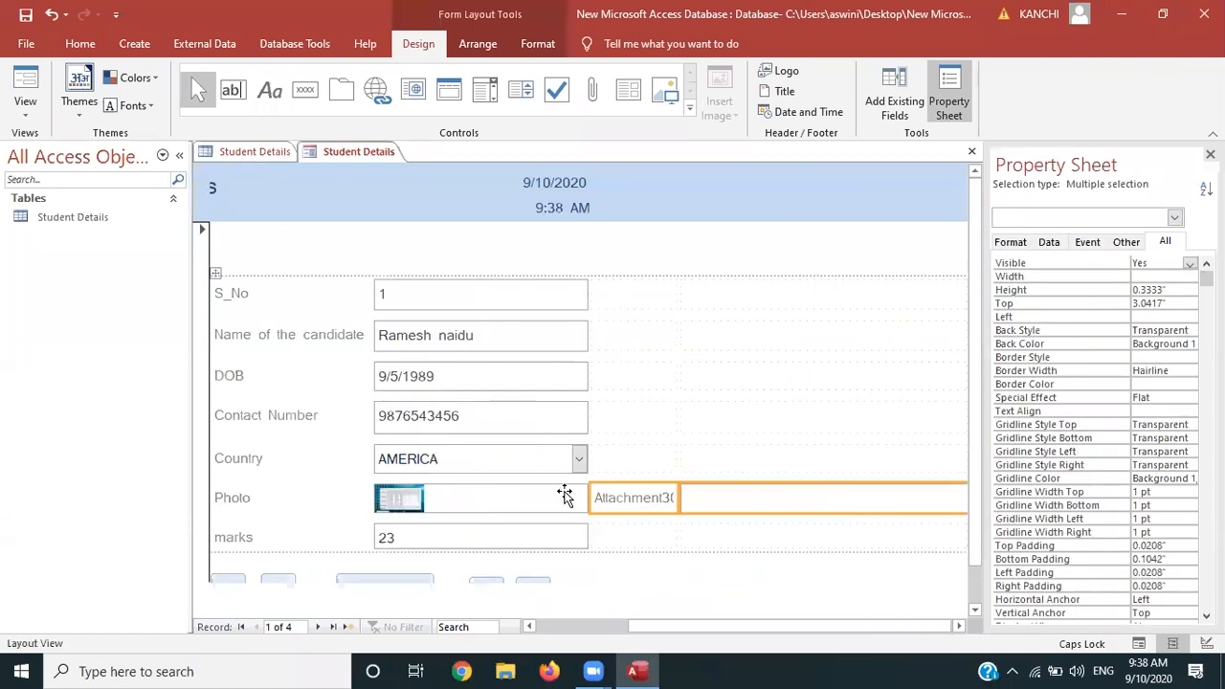
Delete the original Photo control and move Attachment30 into its emptied cell
{"action": "left_click", "coordinate": [460, 499]}
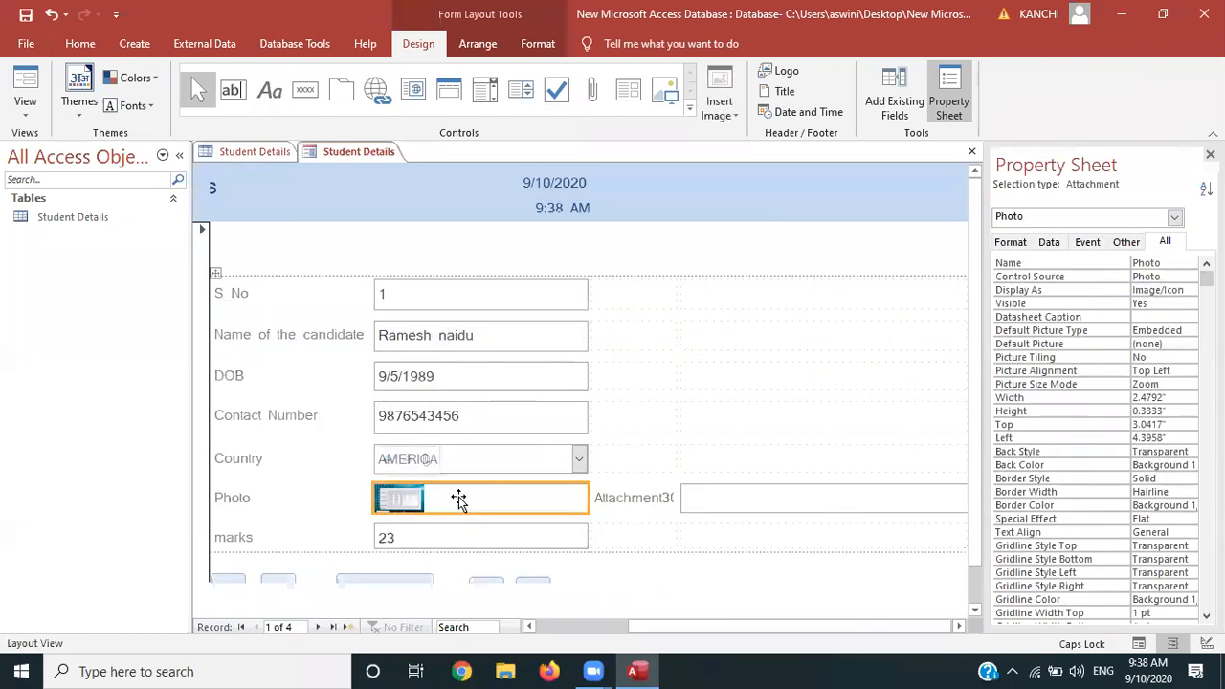
{"action": "key", "text": "Delete"}
{"action": "left_click_drag", "start_coordinate": [701, 498], "coordinate": [501, 516]}
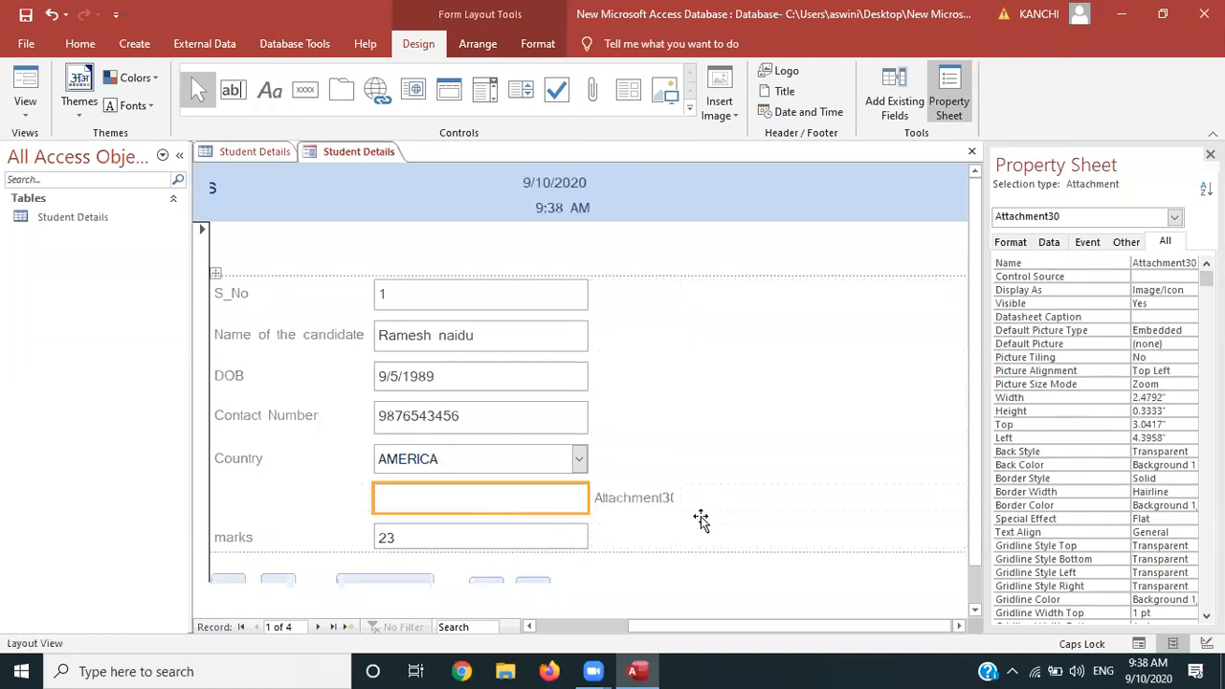
{"action": "left_click", "coordinate": [763, 507]}
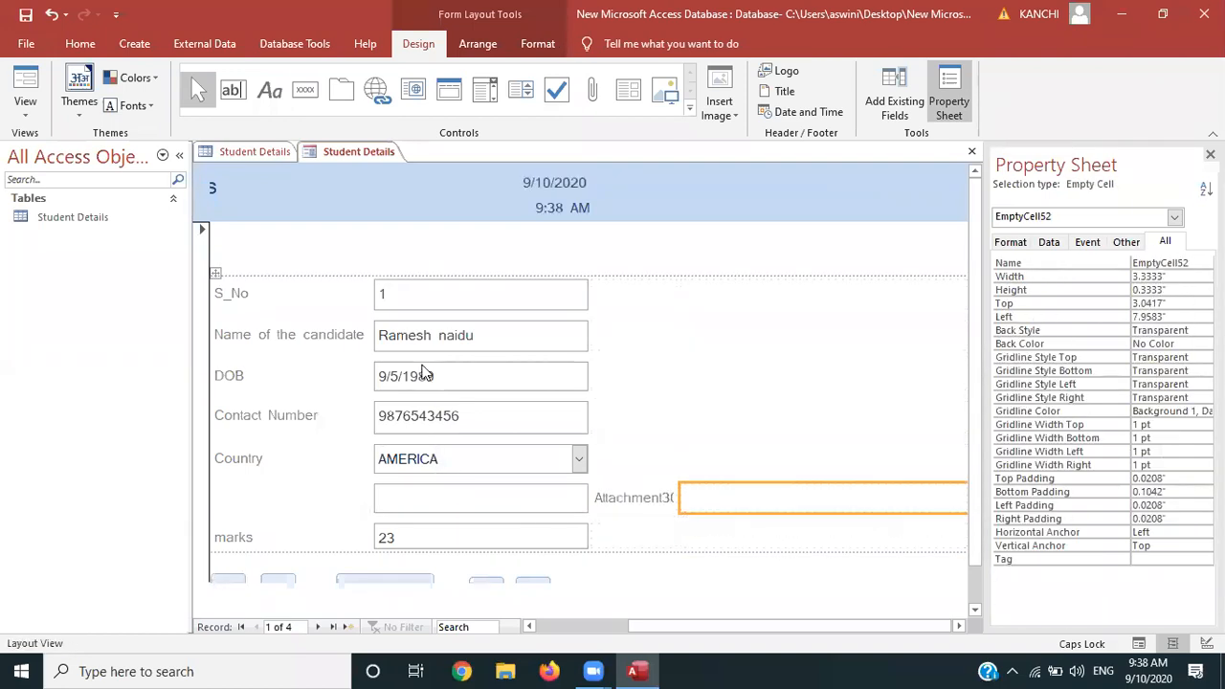
{"action": "left_click", "coordinate": [26, 105]}
Test record 1 of 4 in Form View, checking the empty Attachment30 field and the buttons below
{"action": "left_click", "coordinate": [76, 163]}
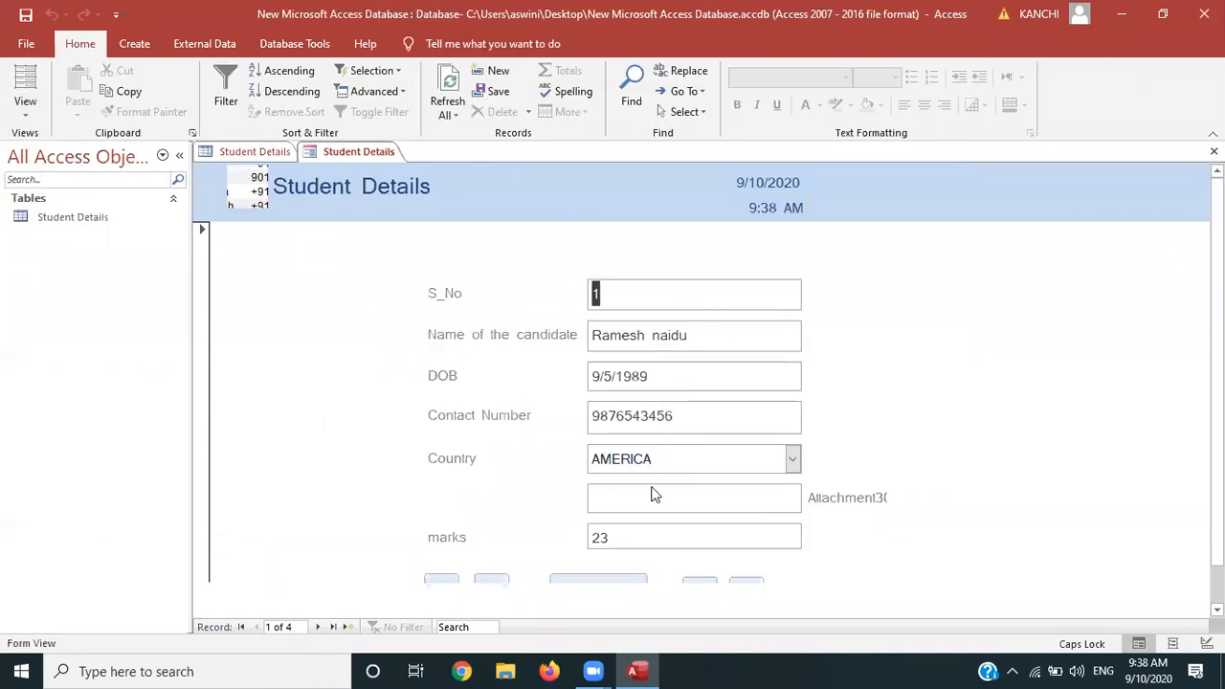
{"action": "left_click", "coordinate": [680, 506]}
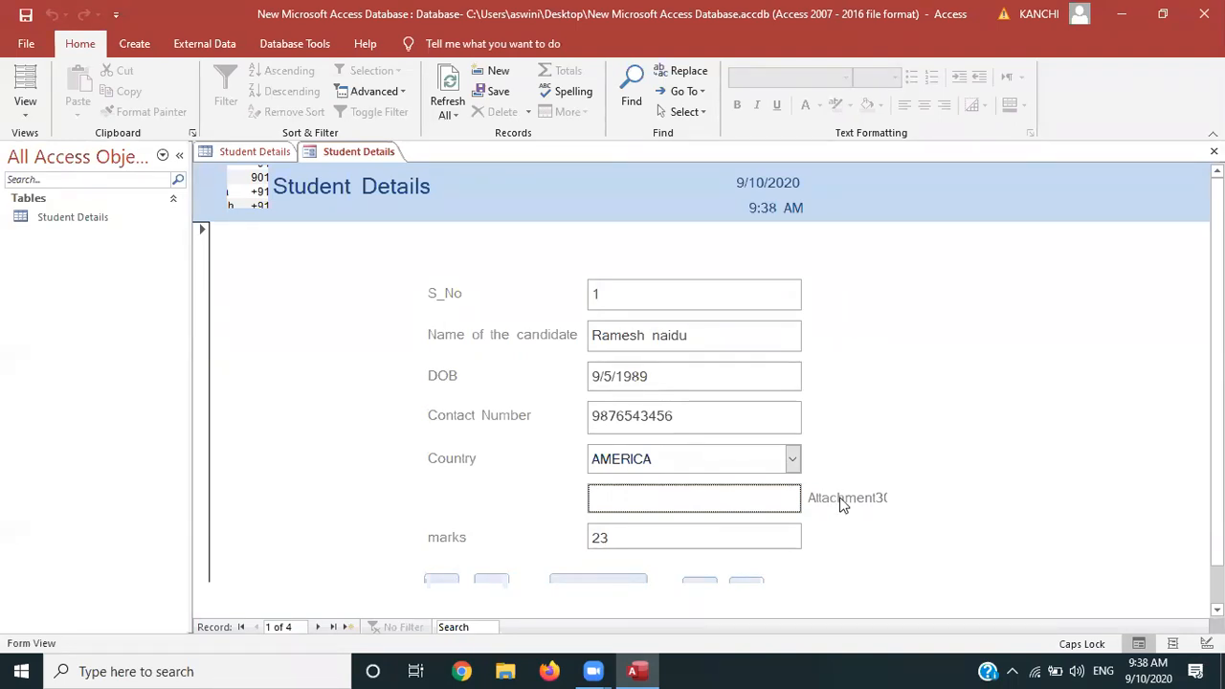
{"action": "right_click", "coordinate": [773, 502]}
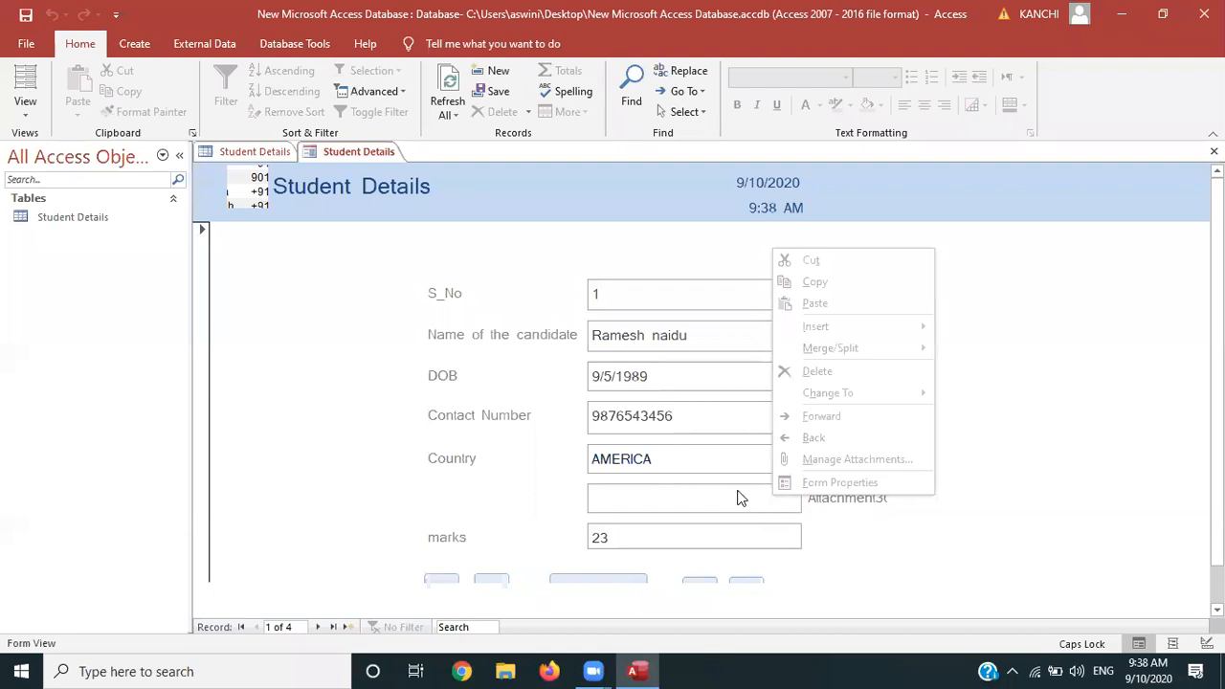
{"action": "left_click", "coordinate": [738, 498]}
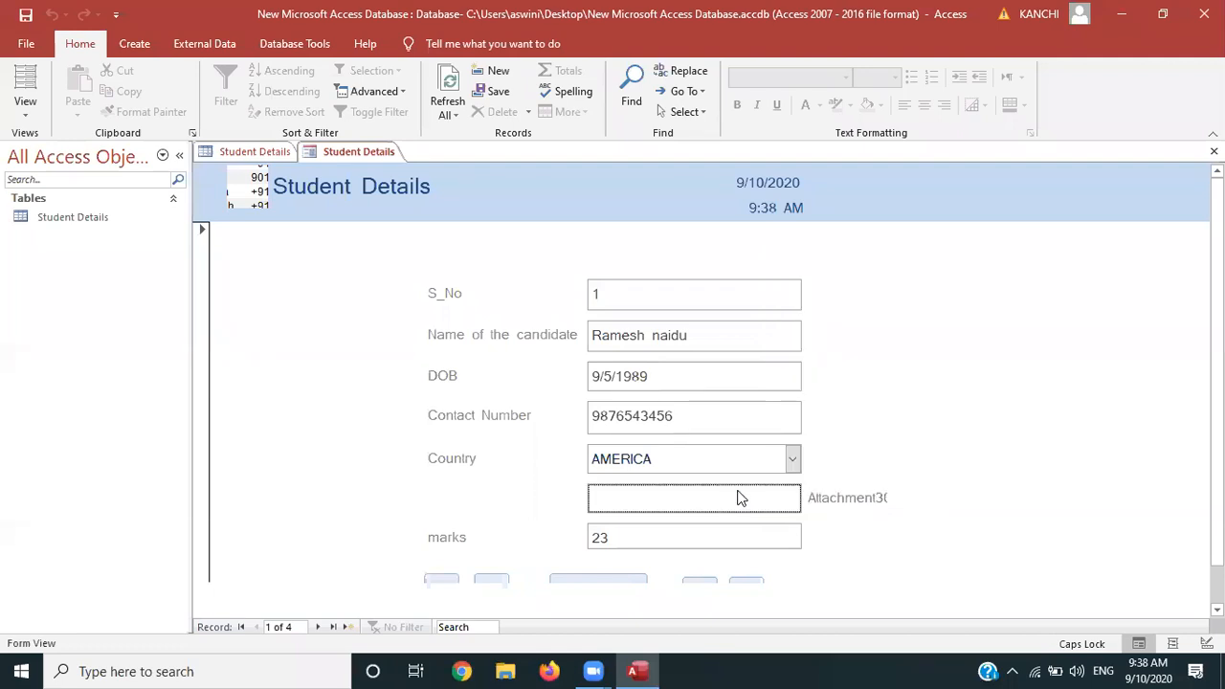
{"action": "key", "text": "Tab"}
{"action": "left_click", "coordinate": [738, 498]}
{"action": "scroll", "coordinate": [677, 500], "scroll_direction": "down", "scroll_amount": 1}
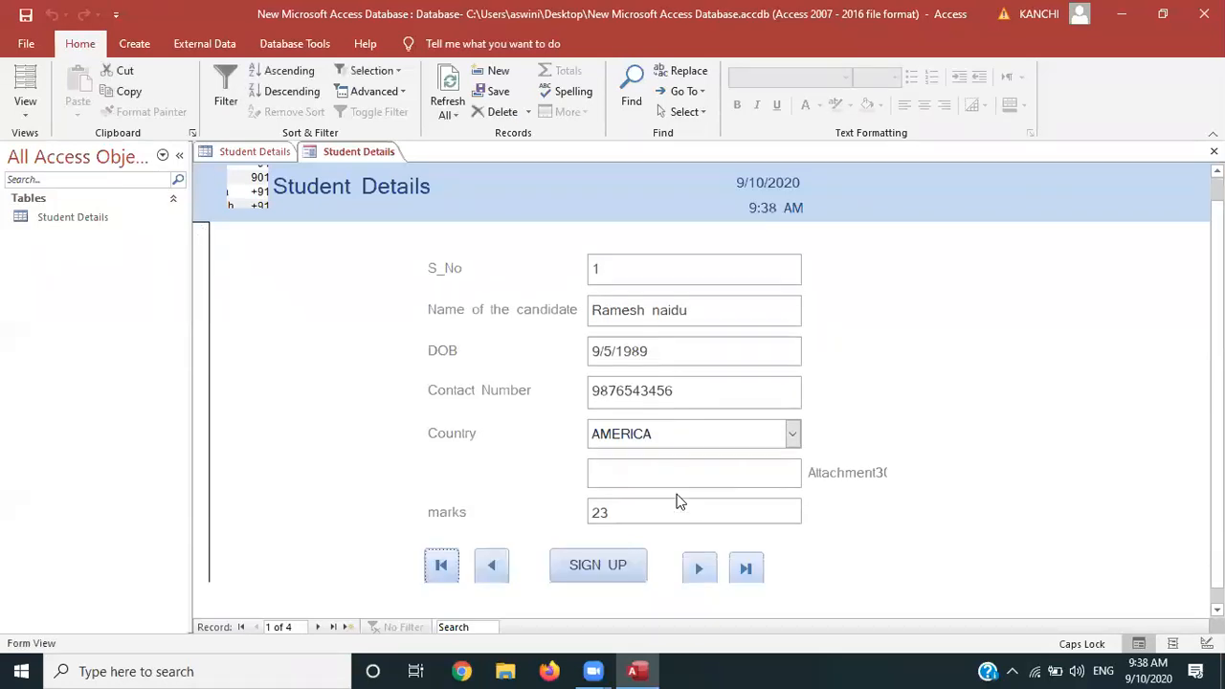